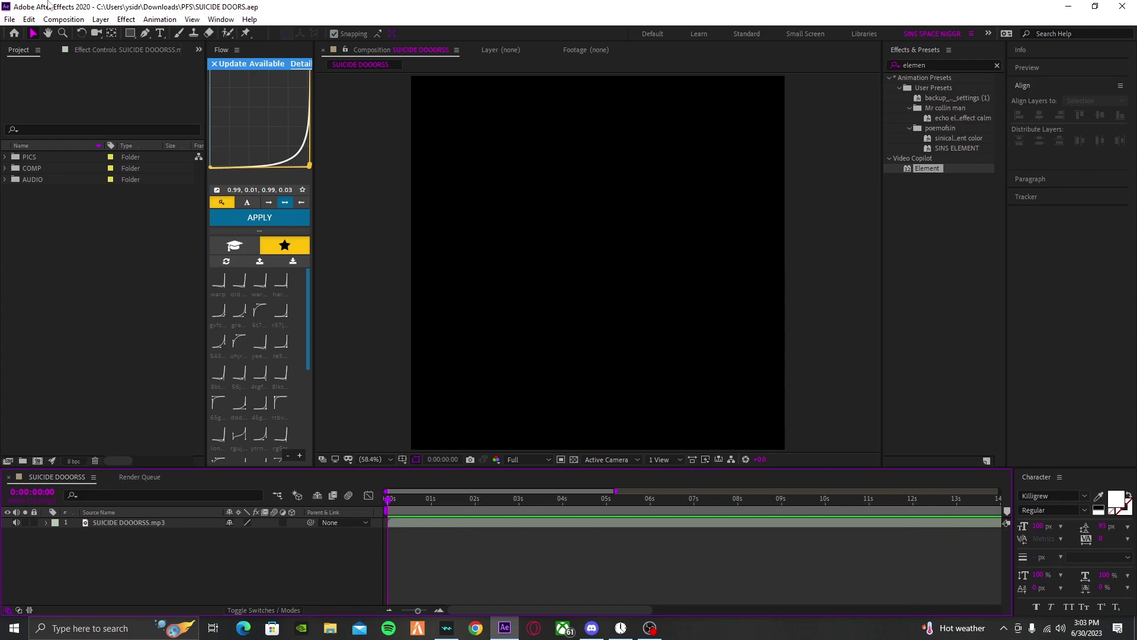
# Step: Add a new black solid layer above the audio layer with the default settings
pyautogui.click(98, 20)
pyautogui.moveTo(118, 33)
pyautogui.click(302, 46)
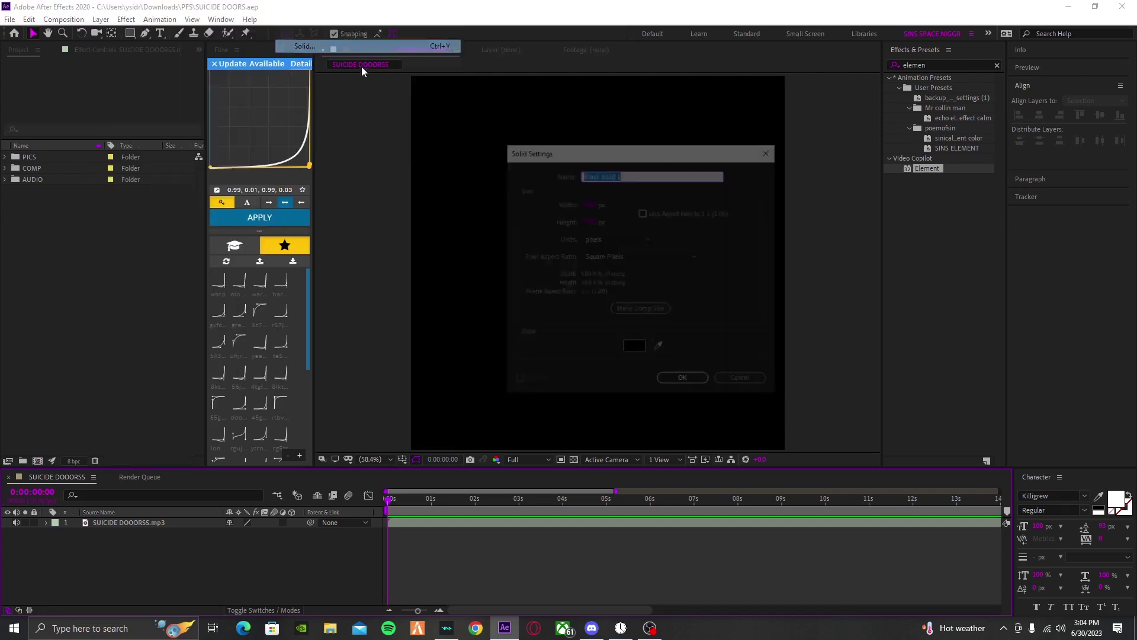
pyautogui.click(685, 379)
# Step: Find the audio spectrum for E3D user preset and apply it to the Black Solid 1 layer
pyautogui.click(927, 64)
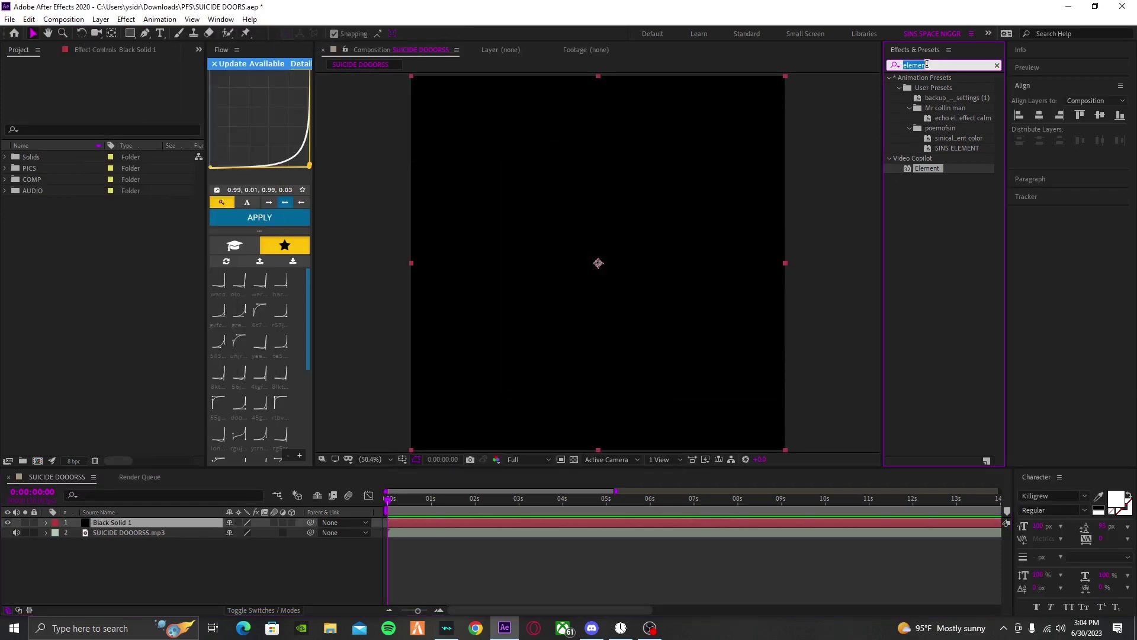
pyautogui.write('audio')
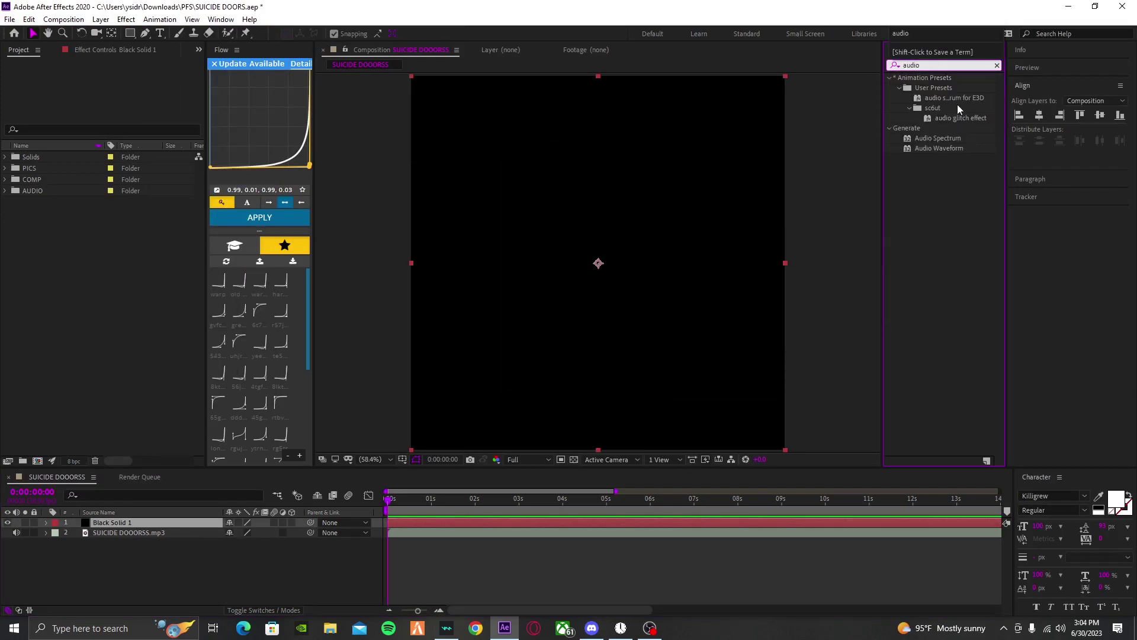
pyautogui.moveTo(947, 101); pyautogui.dragTo(554, 525)
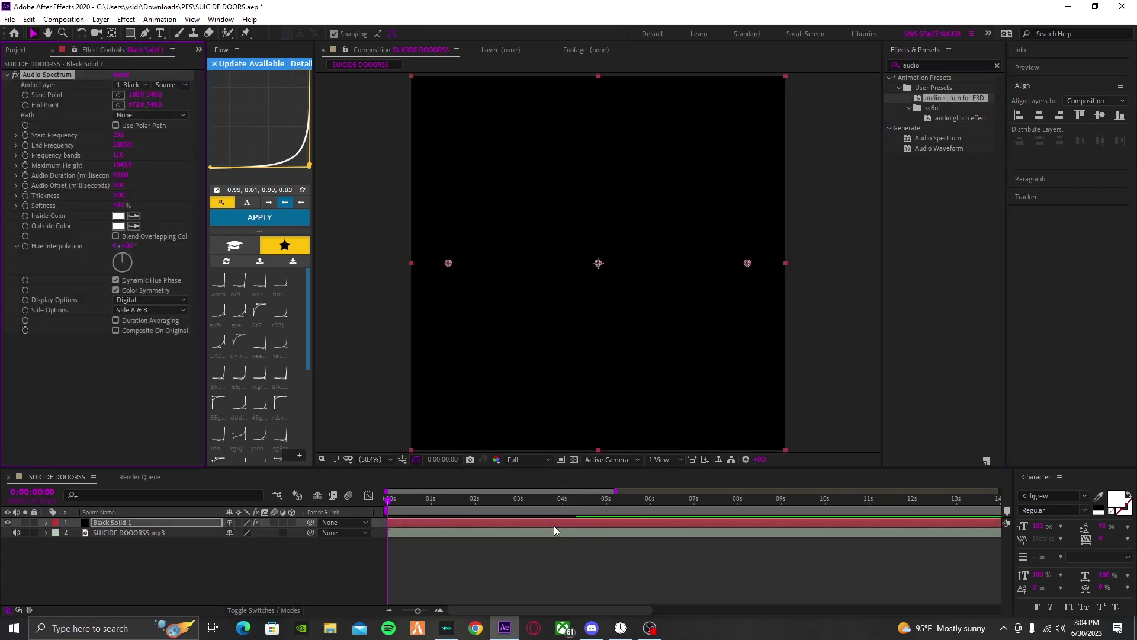
# Step: Set the Audio Spectrum's audio layer to SUICIDE DOOORSS.mp3 and preview the animation
pyautogui.click(118, 85)
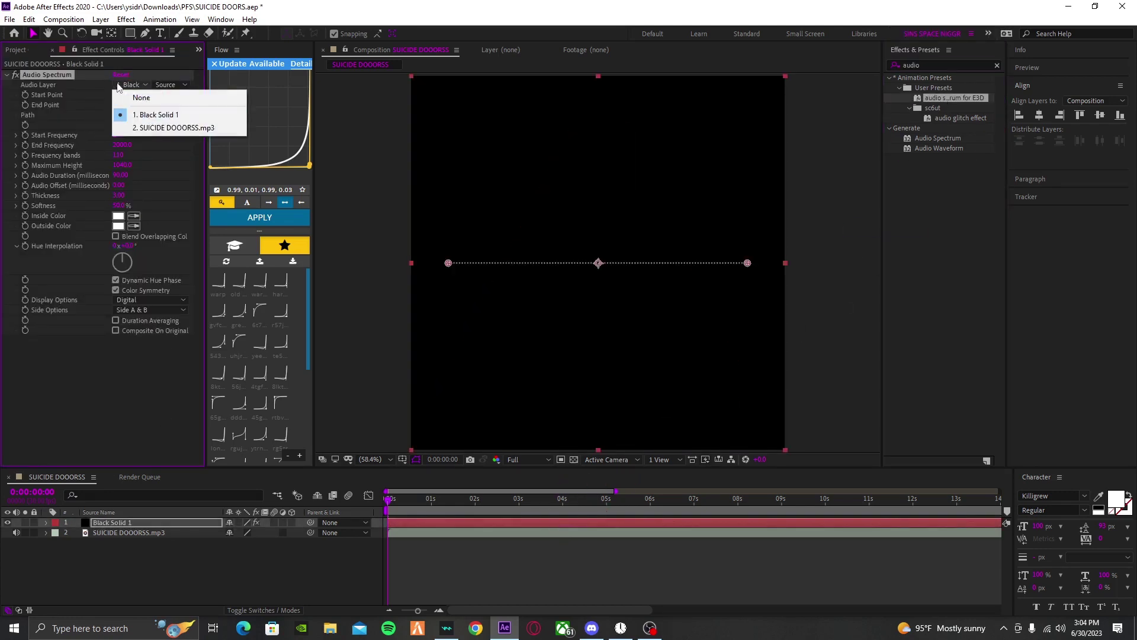
pyautogui.click(119, 86)
pyautogui.click(132, 86)
pyautogui.click(172, 127)
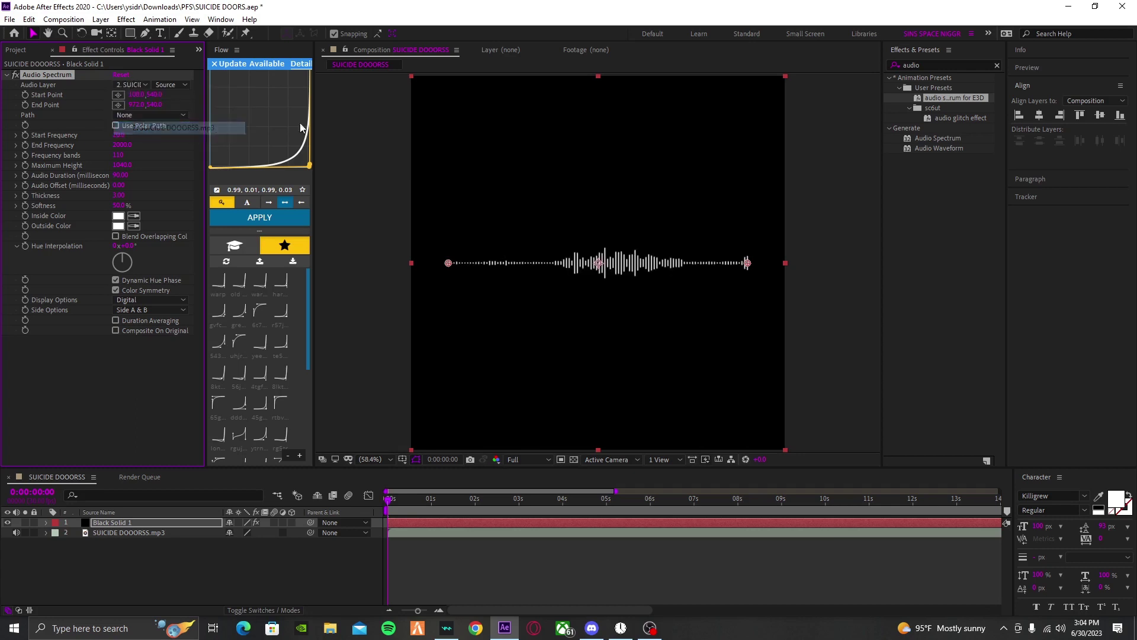
pyautogui.press('space')
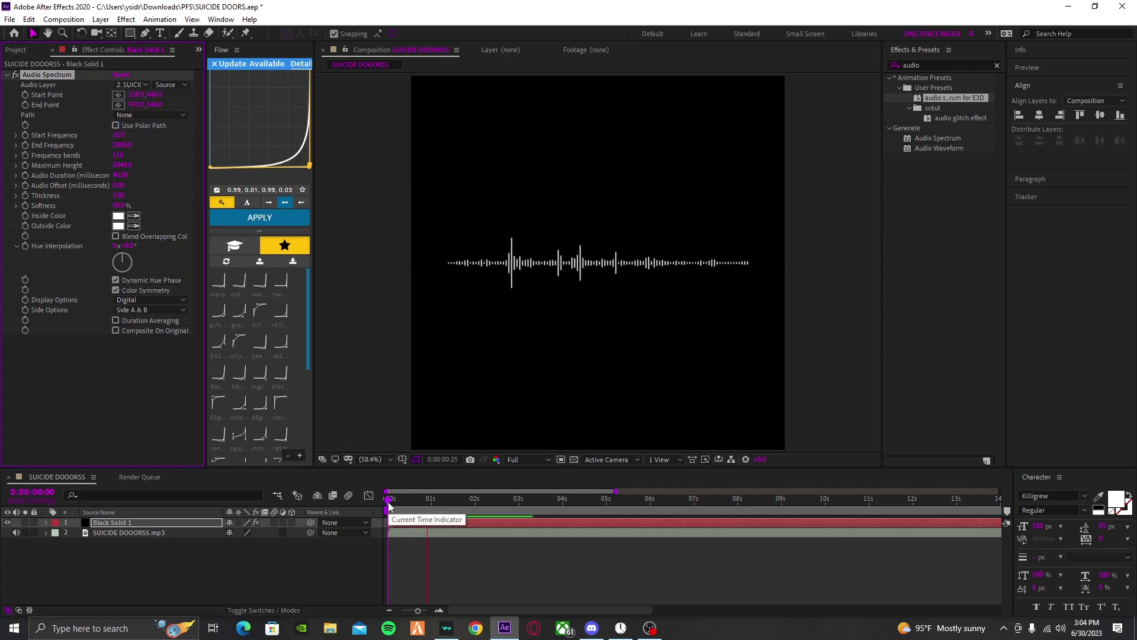
pyautogui.click(488, 509)
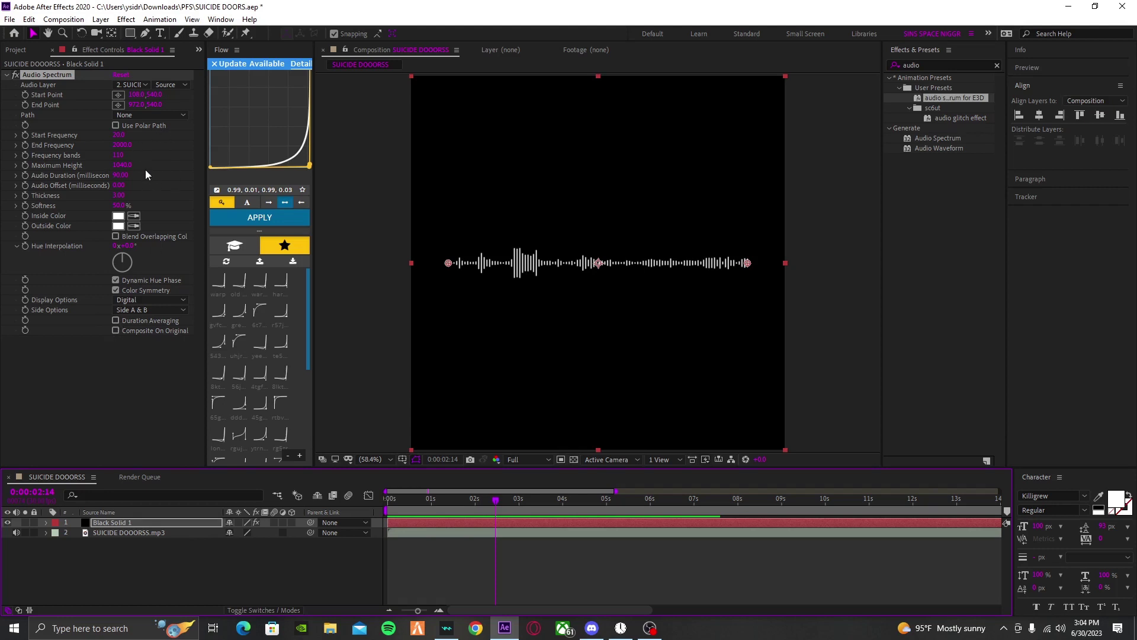
# Step: Set the Audio Spectrum's frequency bands to 244, preview the result and return to the start of the timeline
pyautogui.moveTo(119, 155); pyautogui.dragTo(198, 160)
pyautogui.press('space')
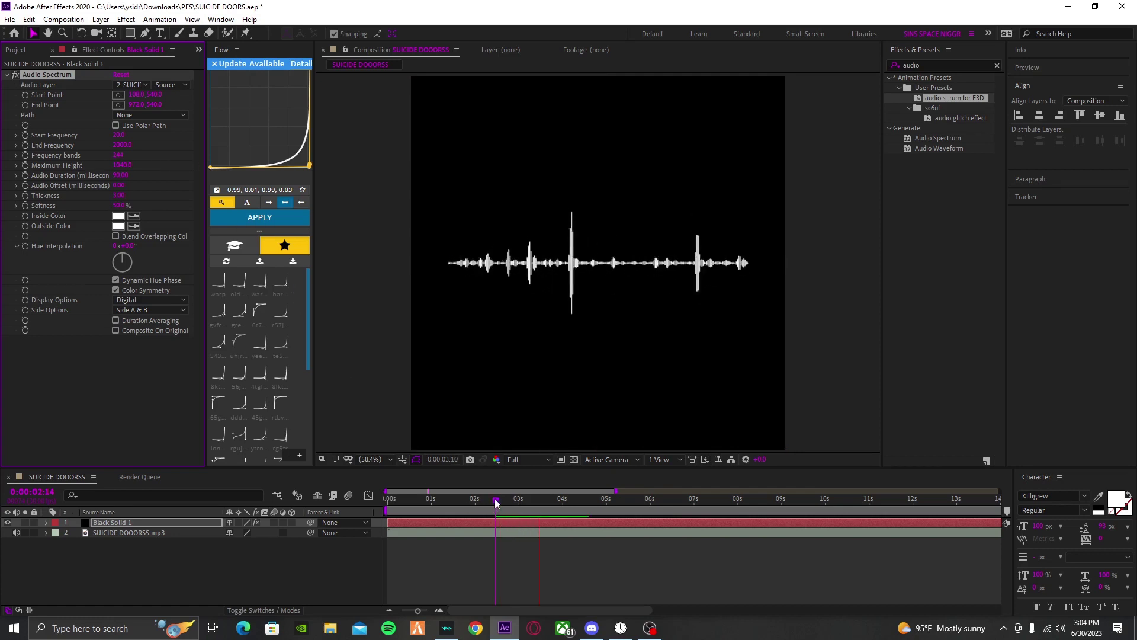
pyautogui.moveTo(497, 503); pyautogui.dragTo(372, 506)
pyautogui.click(100, 24)
pyautogui.moveTo(124, 31)
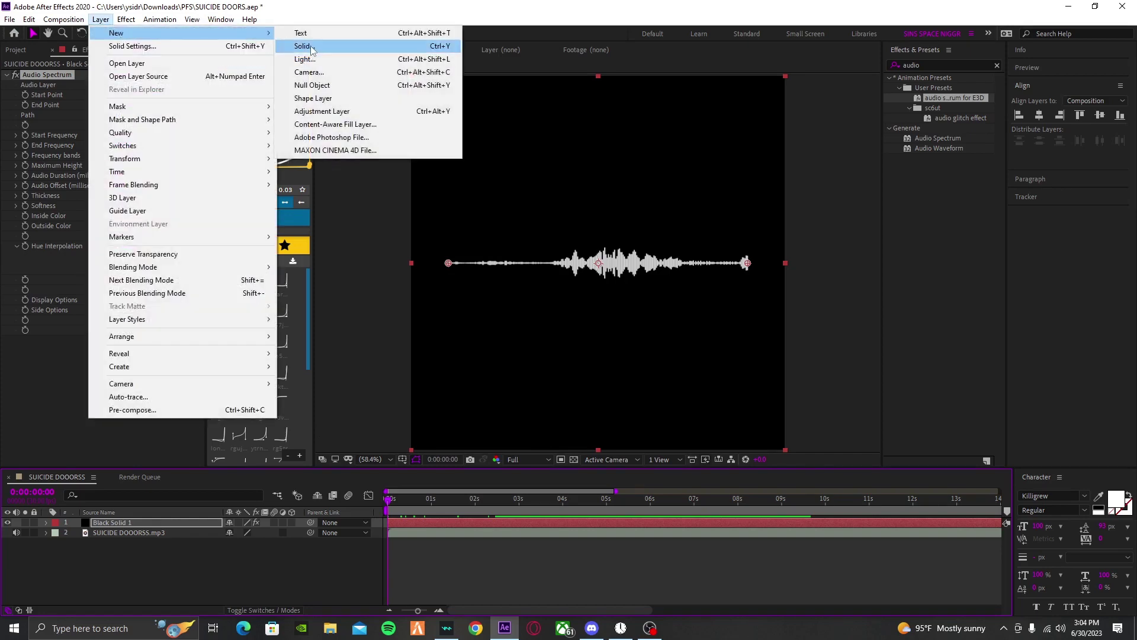
pyautogui.click(313, 45)
pyautogui.click(682, 381)
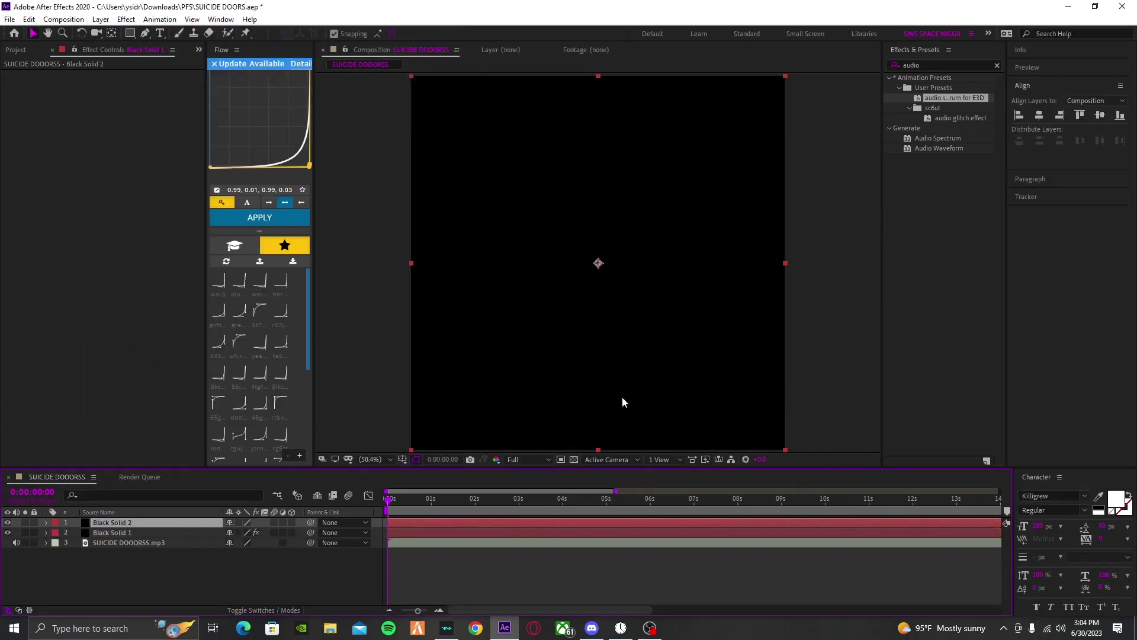
pyautogui.hotkey('ctrl', 'z')
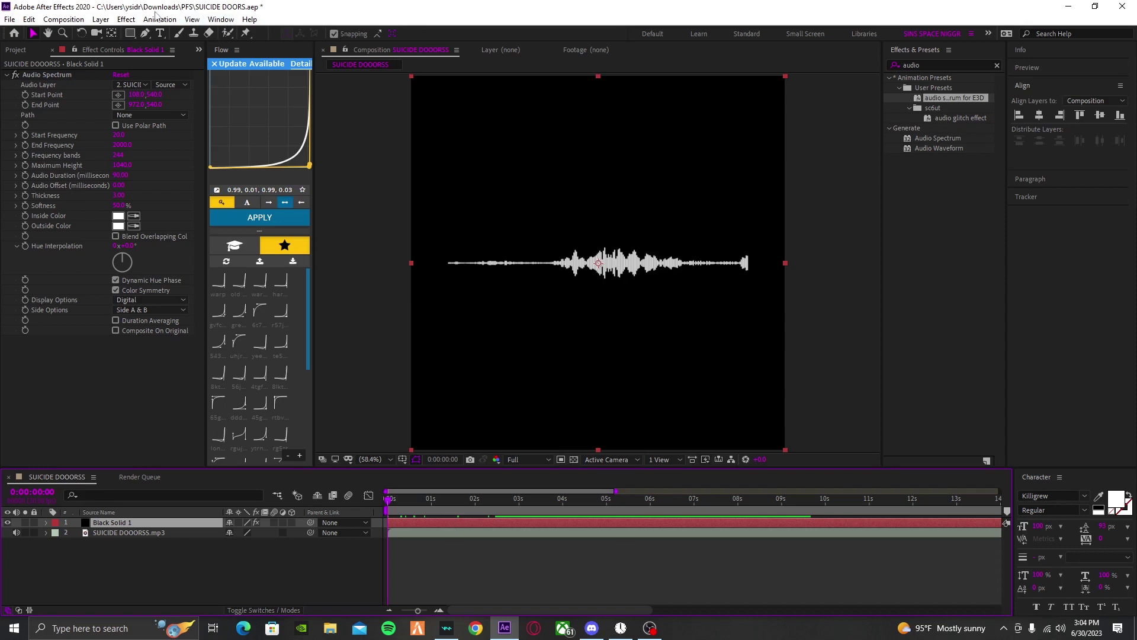
# Step: Auto-trace Black Solid 1 over the whole work area using the Alpha channel, applying the masks to a new layer
pyautogui.click(101, 19)
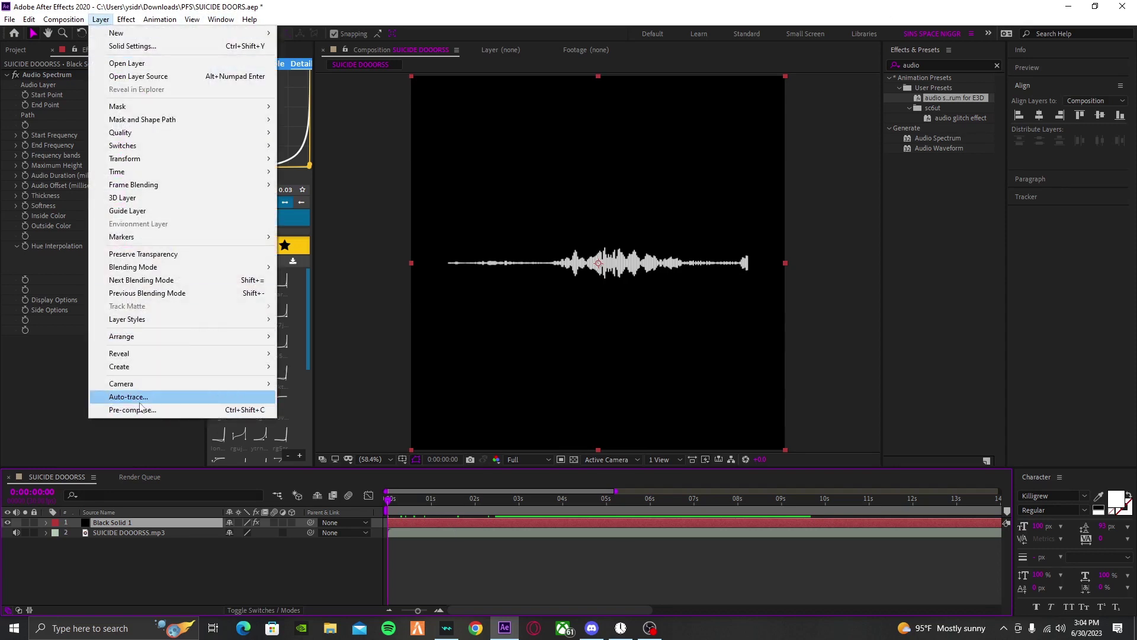
pyautogui.click(139, 401)
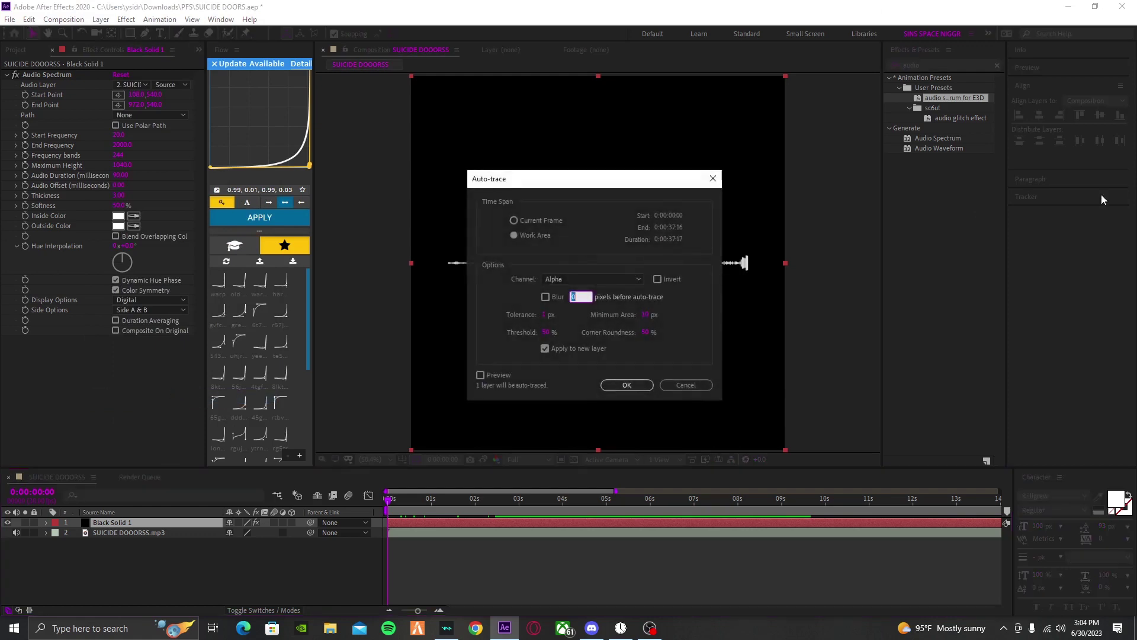
pyautogui.click(514, 221)
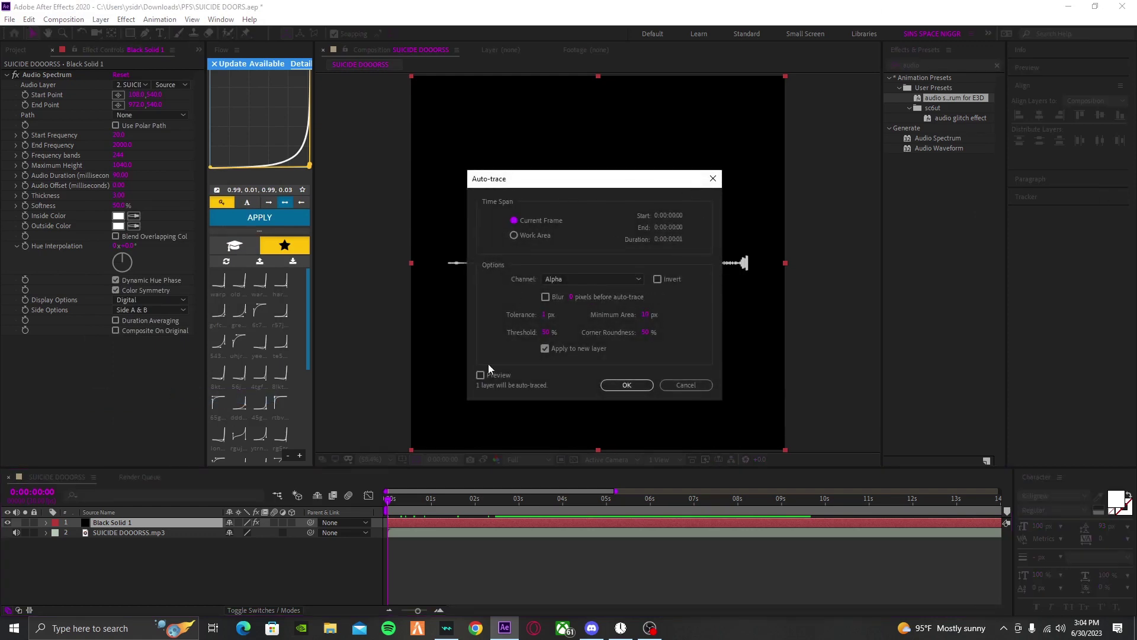
pyautogui.click(481, 375)
pyautogui.click(544, 349)
pyautogui.click(514, 236)
pyautogui.click(545, 350)
pyautogui.click(627, 385)
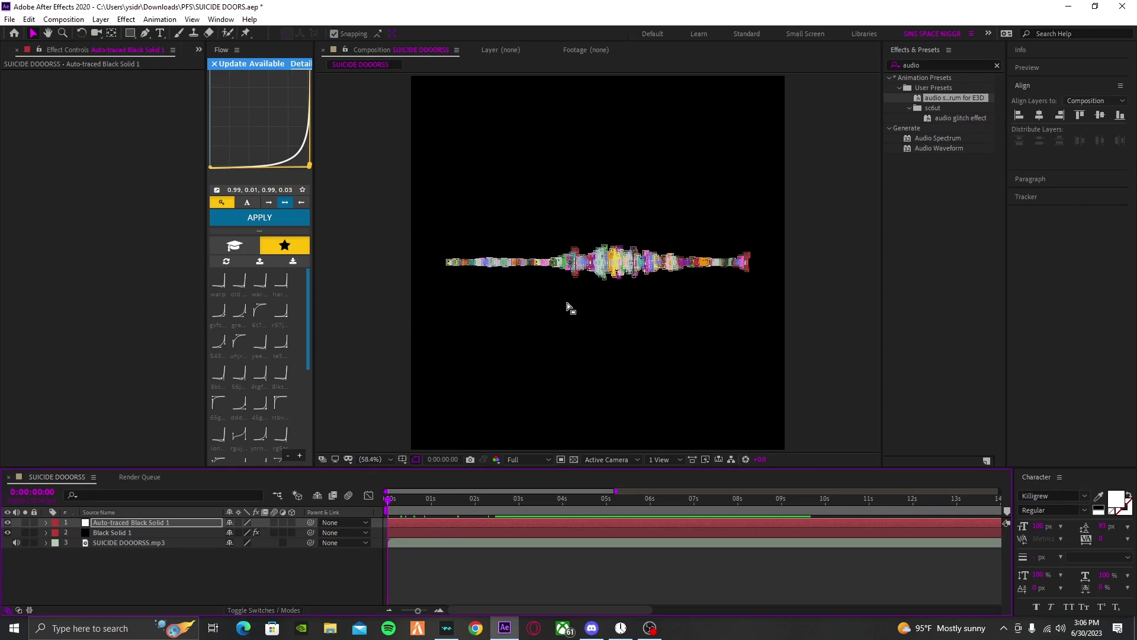
# Step: Add another black solid with default settings and hide the auto-traced layer and Black Solid 1
pyautogui.click(101, 19)
pyautogui.moveTo(115, 36)
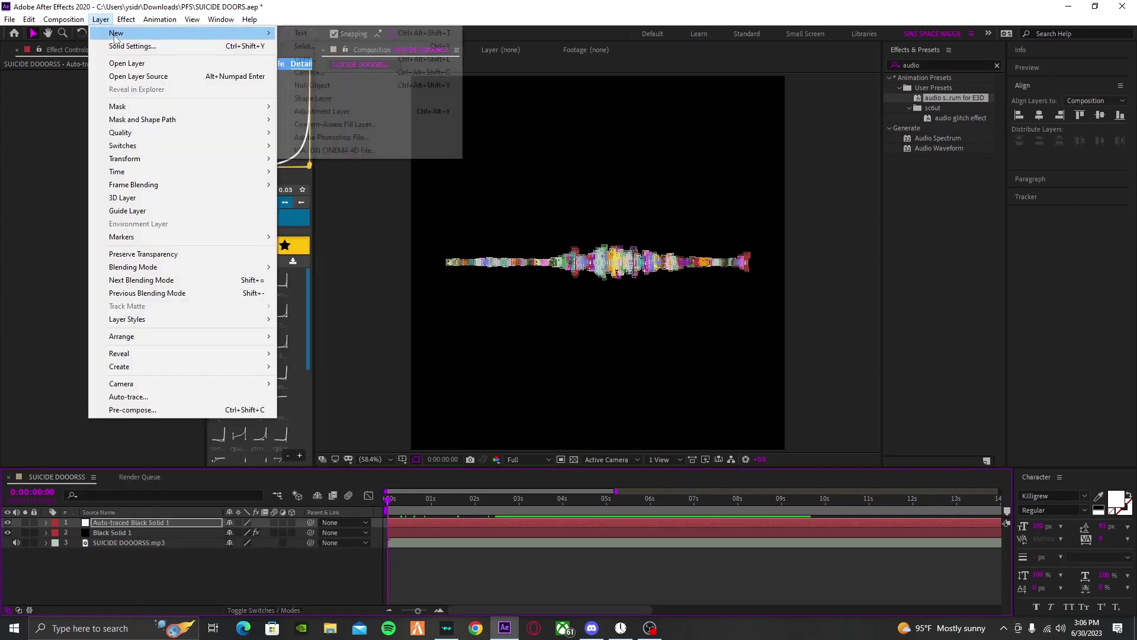
pyautogui.click(308, 45)
pyautogui.click(682, 381)
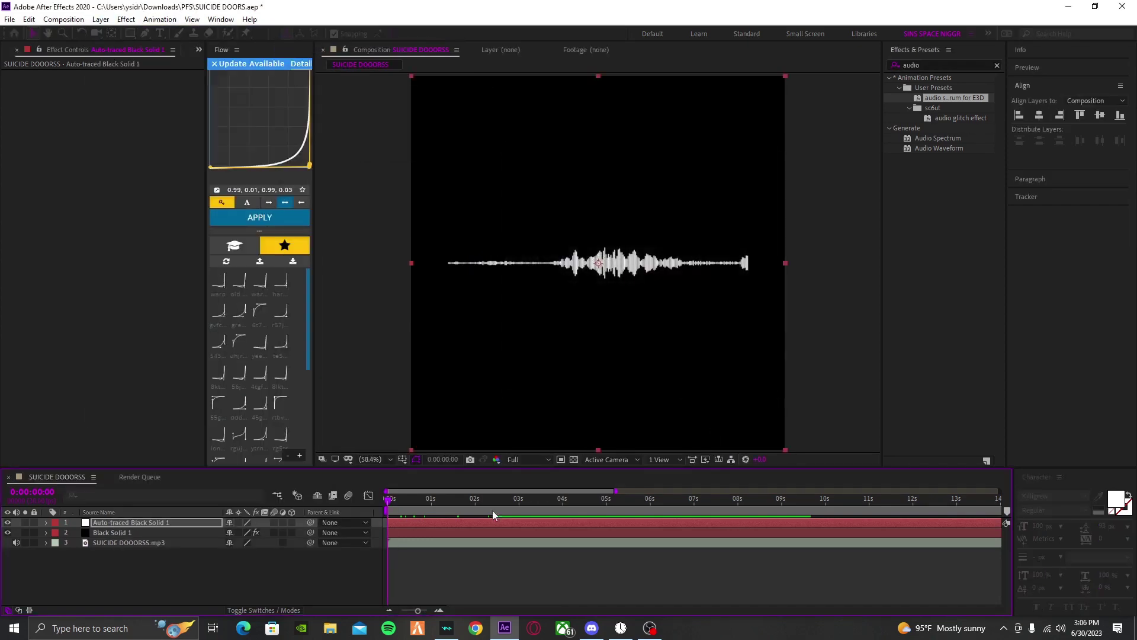
pyautogui.click(6, 536)
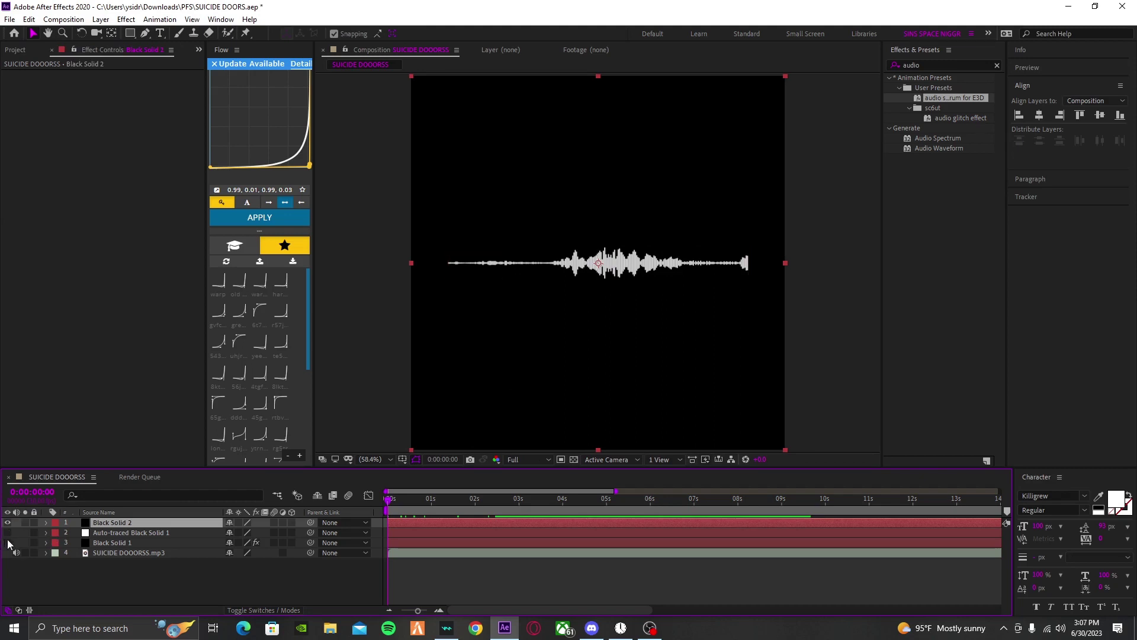
# Step: Find the Video Copilot Element effect and apply it to the Black Solid 2 layer
pyautogui.click(942, 65)
pyautogui.write('eleme')
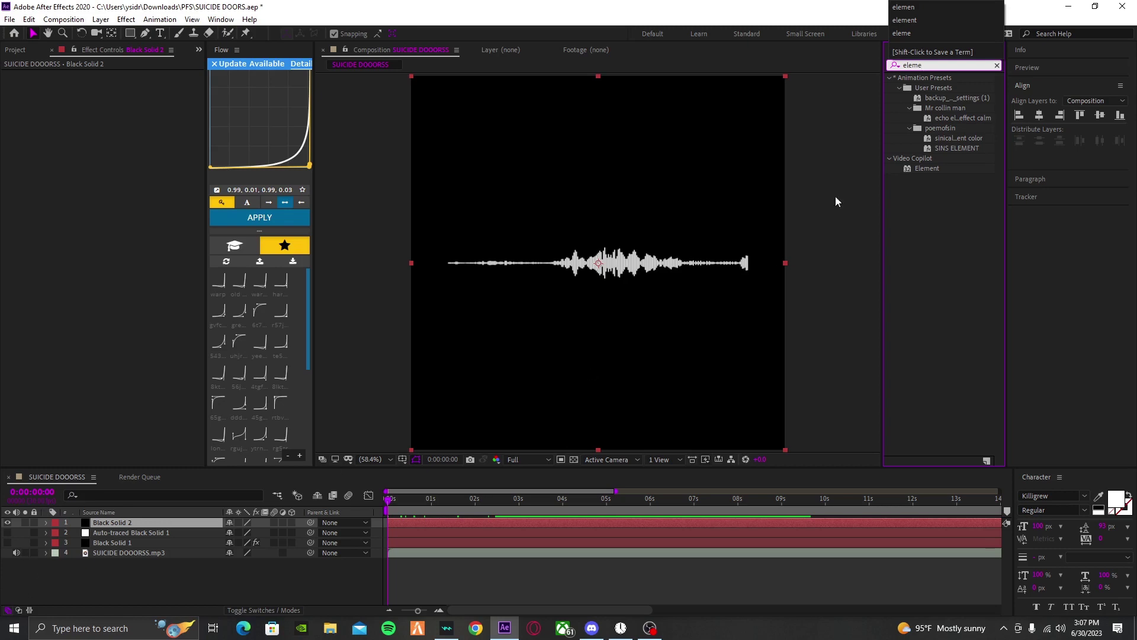
pyautogui.moveTo(928, 168); pyautogui.dragTo(475, 522)
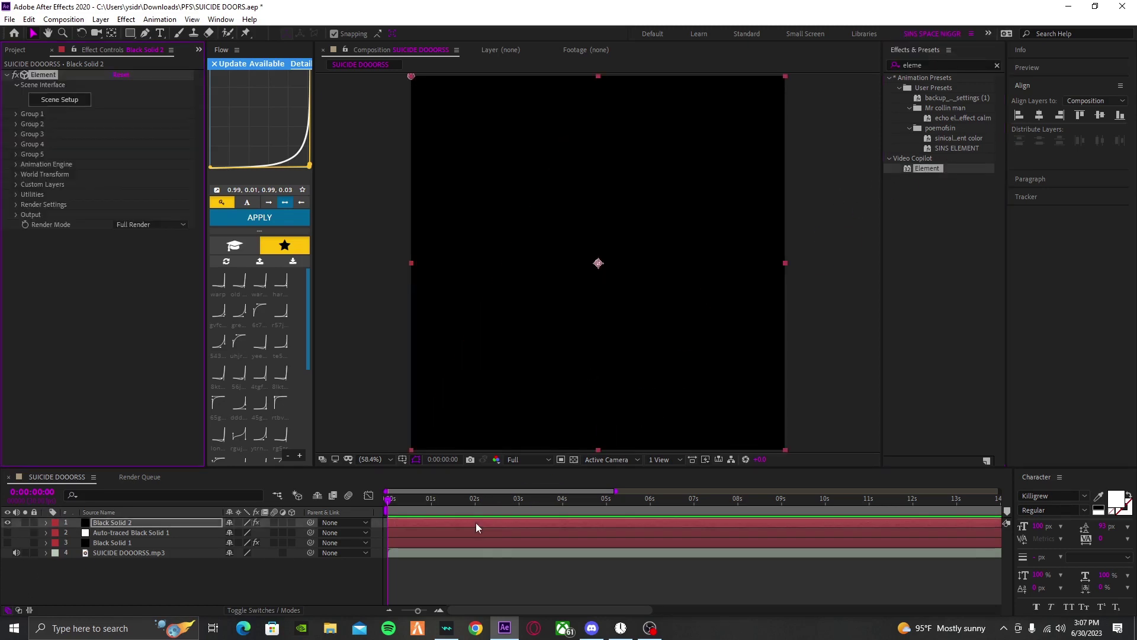
# Step: Set Element's custom Path Layer 1 to Auto-traced Black Solid 1 with Masks as its source
pyautogui.click(16, 184)
pyautogui.click(24, 193)
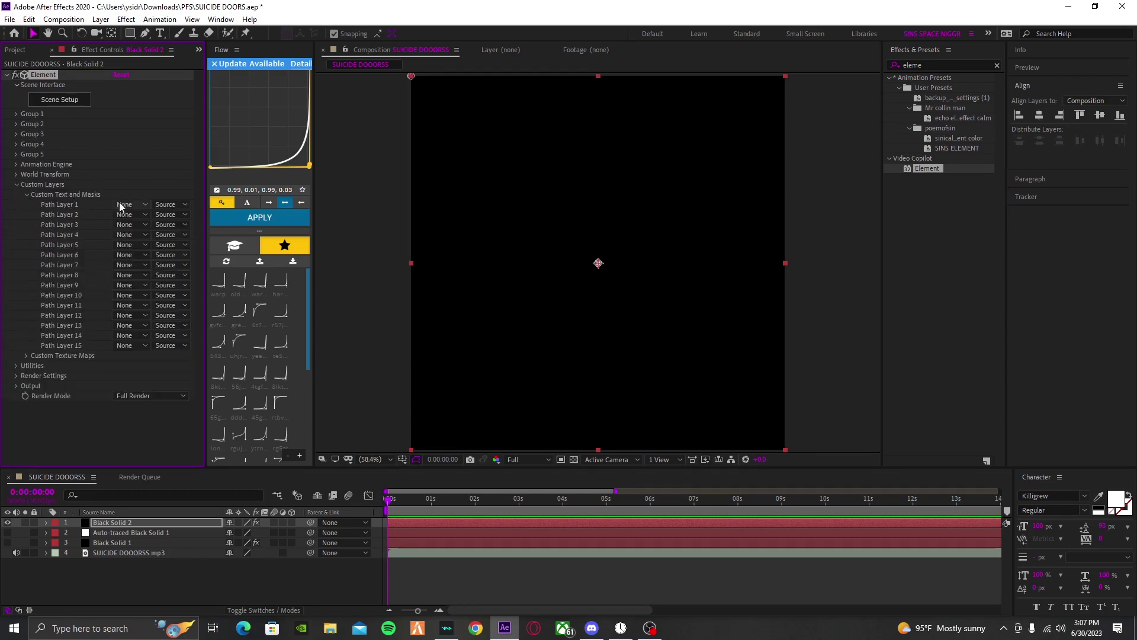
pyautogui.click(131, 205)
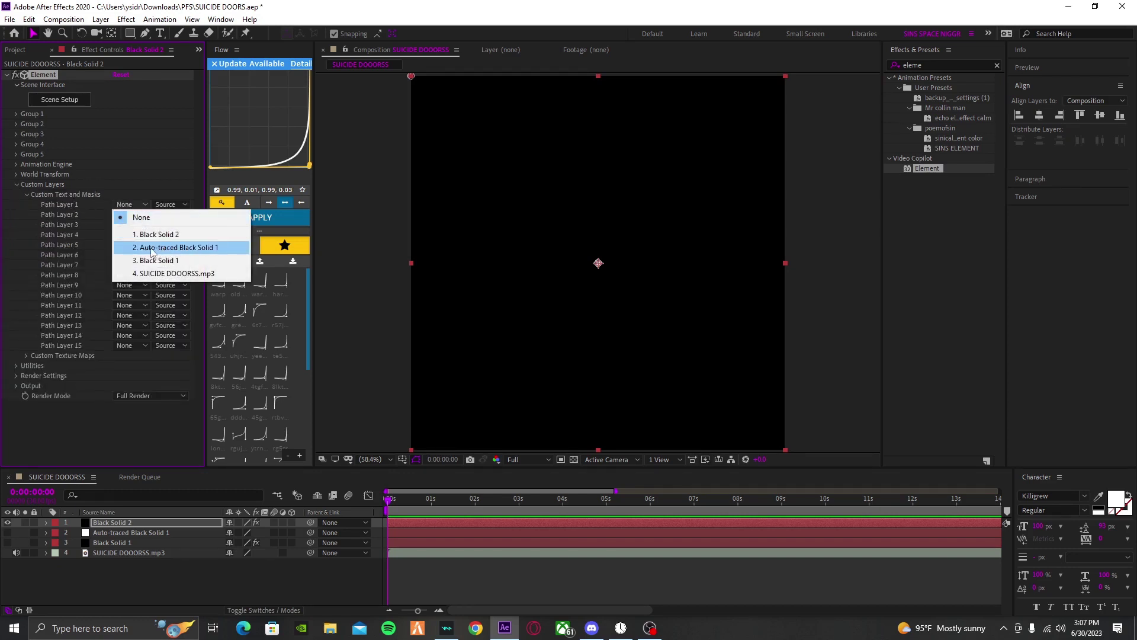
pyautogui.click(157, 248)
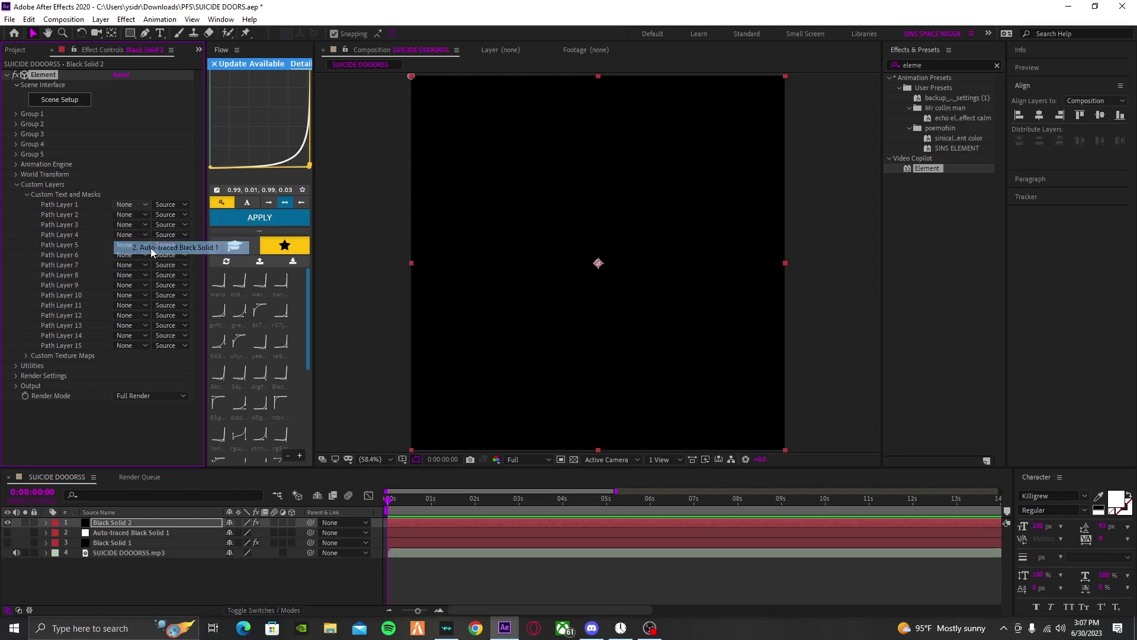
pyautogui.click(170, 204)
pyautogui.click(191, 228)
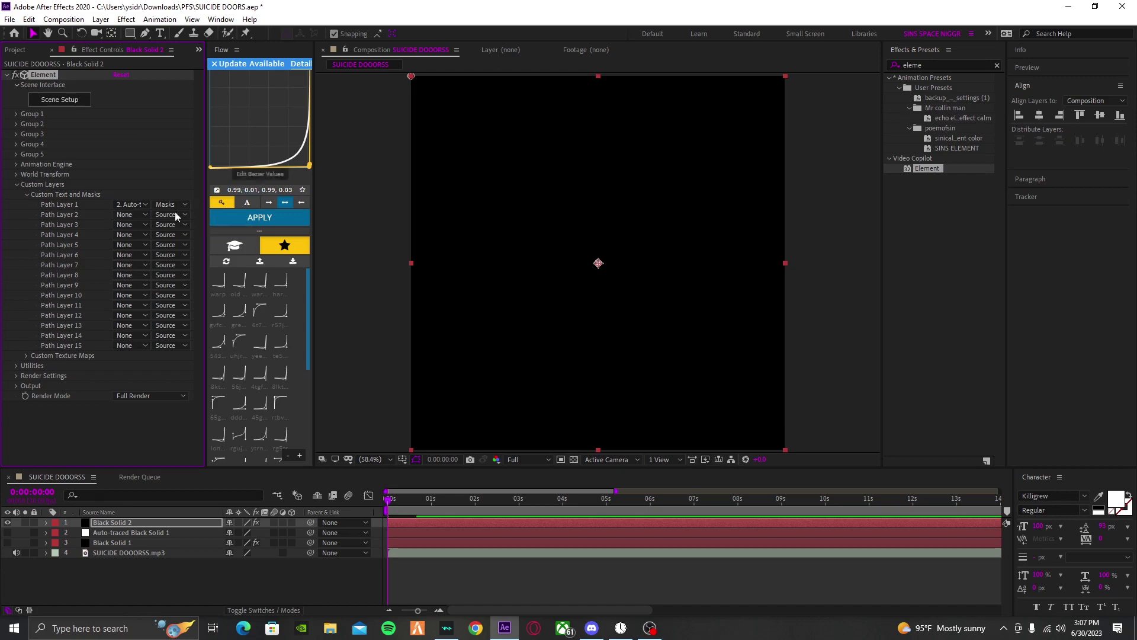
# Step: Open Element's Scene Setup and create an extrusion model from Custom Path 1
pyautogui.click(60, 99)
pyautogui.click(367, 52)
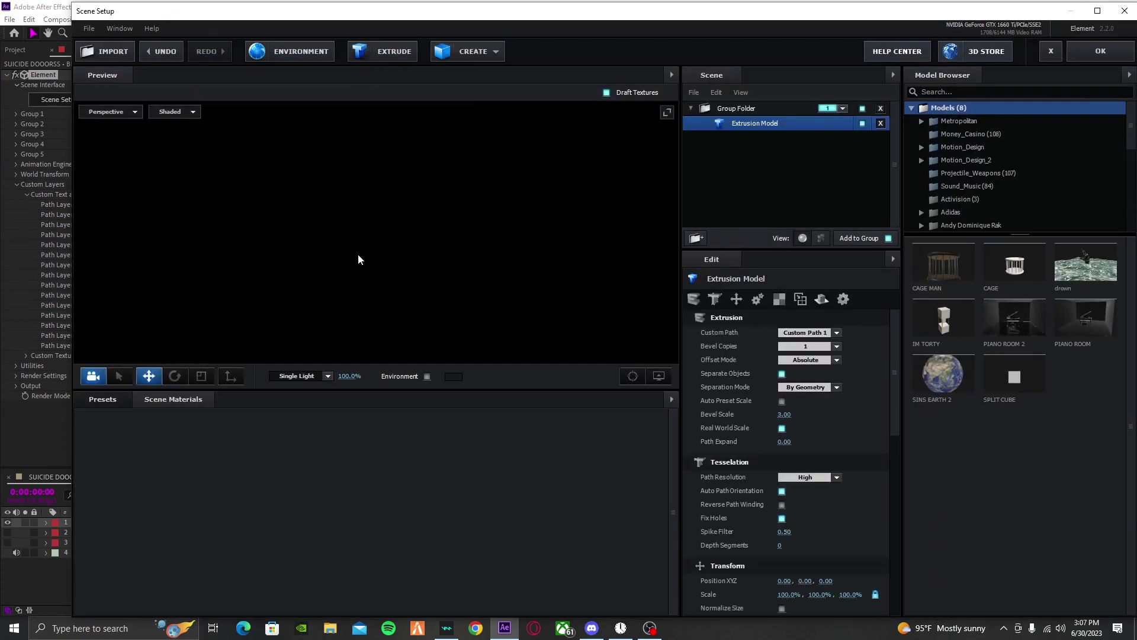
pyautogui.moveTo(431, 295); pyautogui.dragTo(445, 318)
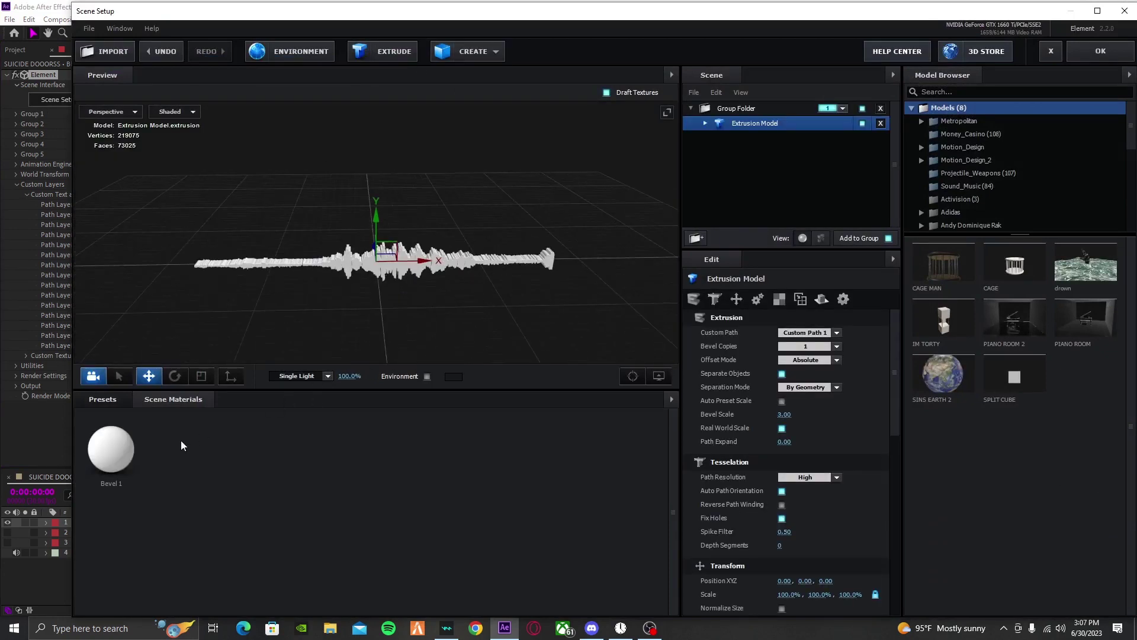
# Step: Apply the METAL SHI IDK bevel preset to the extrusion model and inspect it from an angle
pyautogui.click(104, 398)
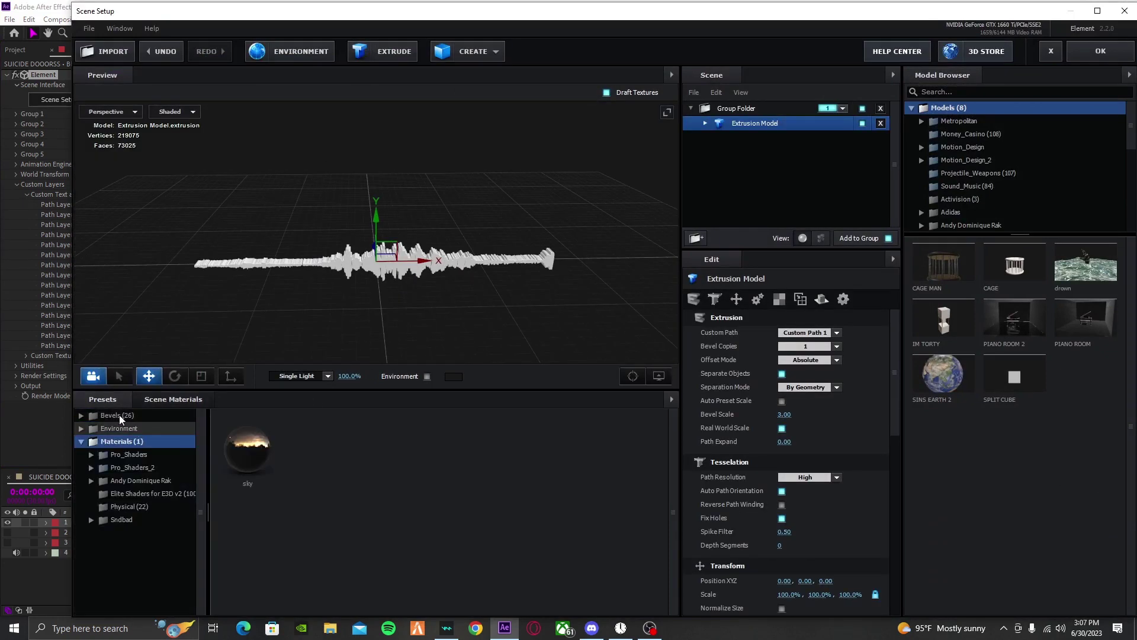
pyautogui.click(119, 415)
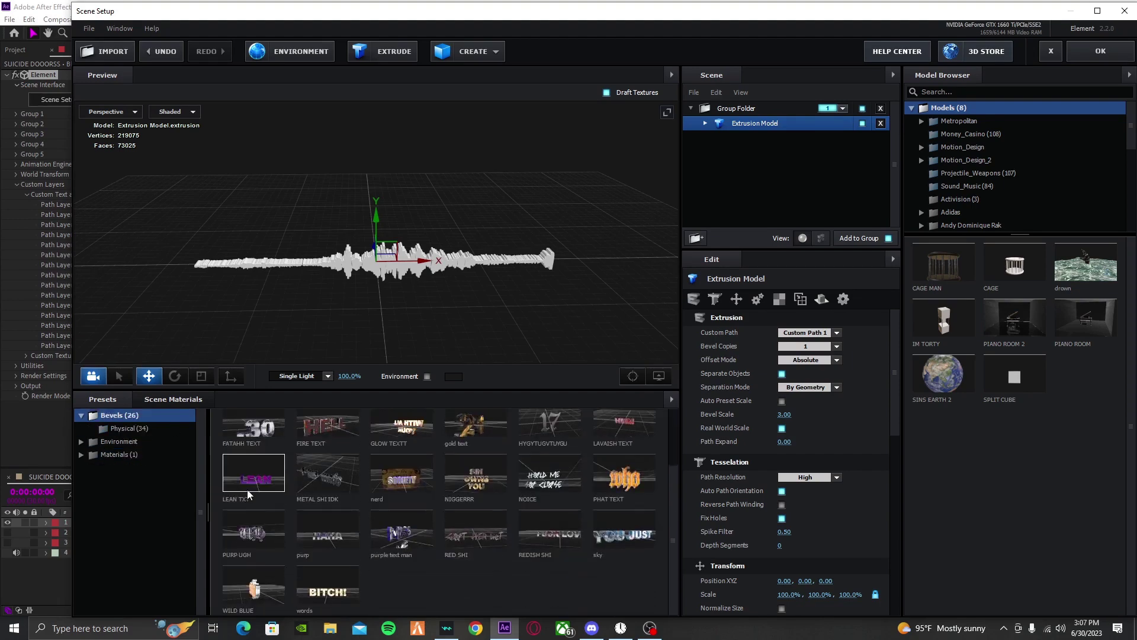
pyautogui.scroll(1, 248, 494)
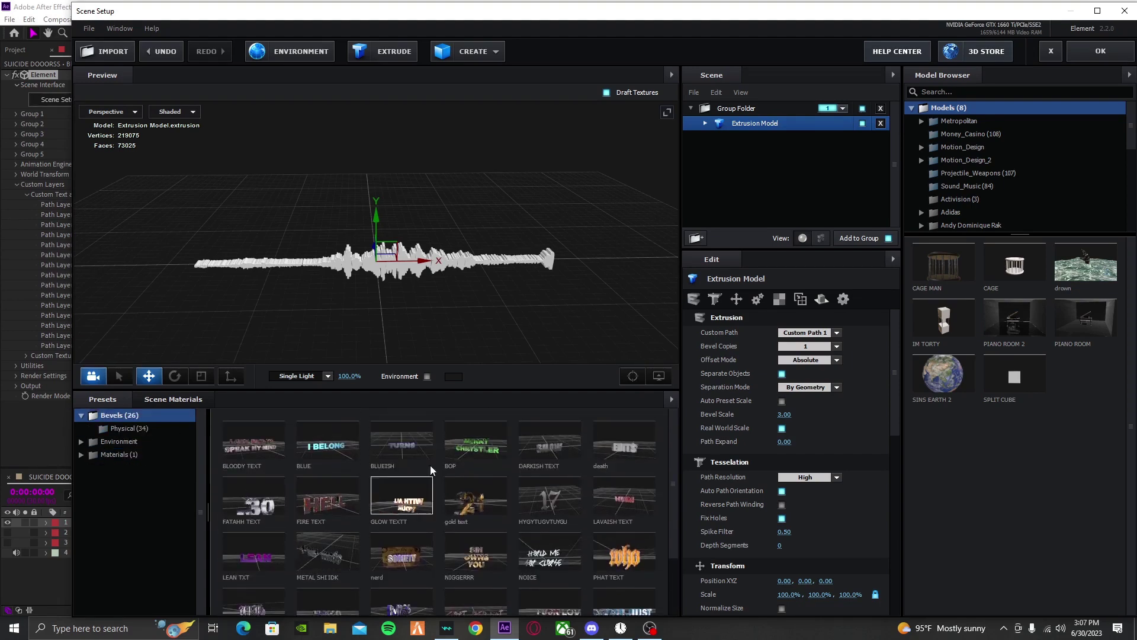
pyautogui.doubleClick(333, 558)
pyautogui.moveTo(414, 303); pyautogui.dragTo(746, 475)
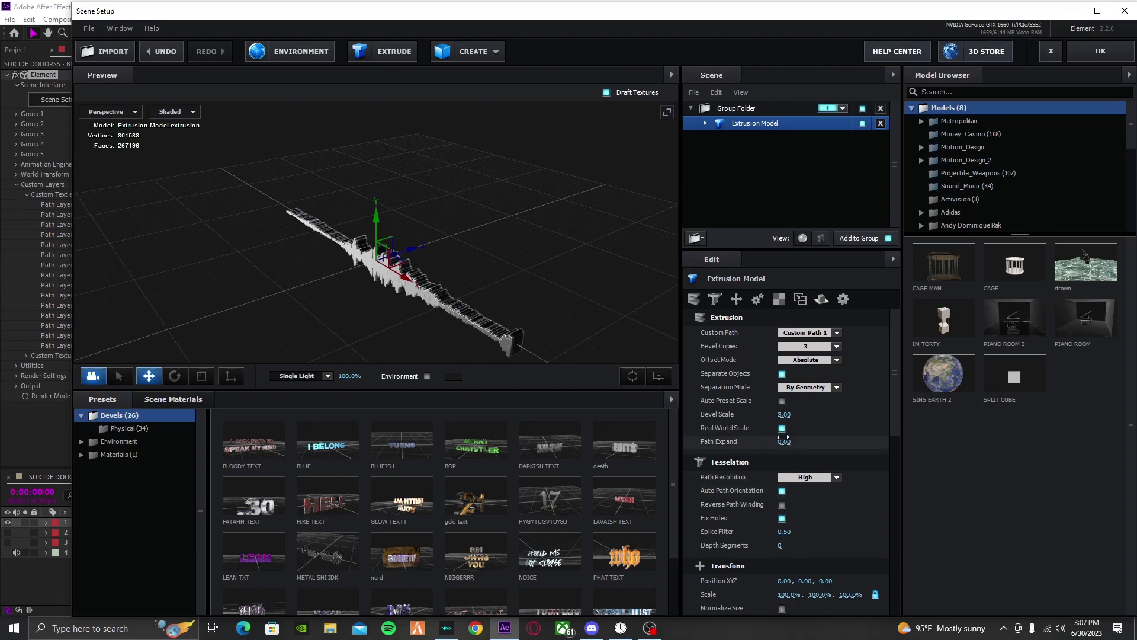
# Step: Set the extrusion model's bevel scale to 1.5 and check its thickness in the preview
pyautogui.click(785, 414)
pyautogui.write('1.5')
pyautogui.press('Return')
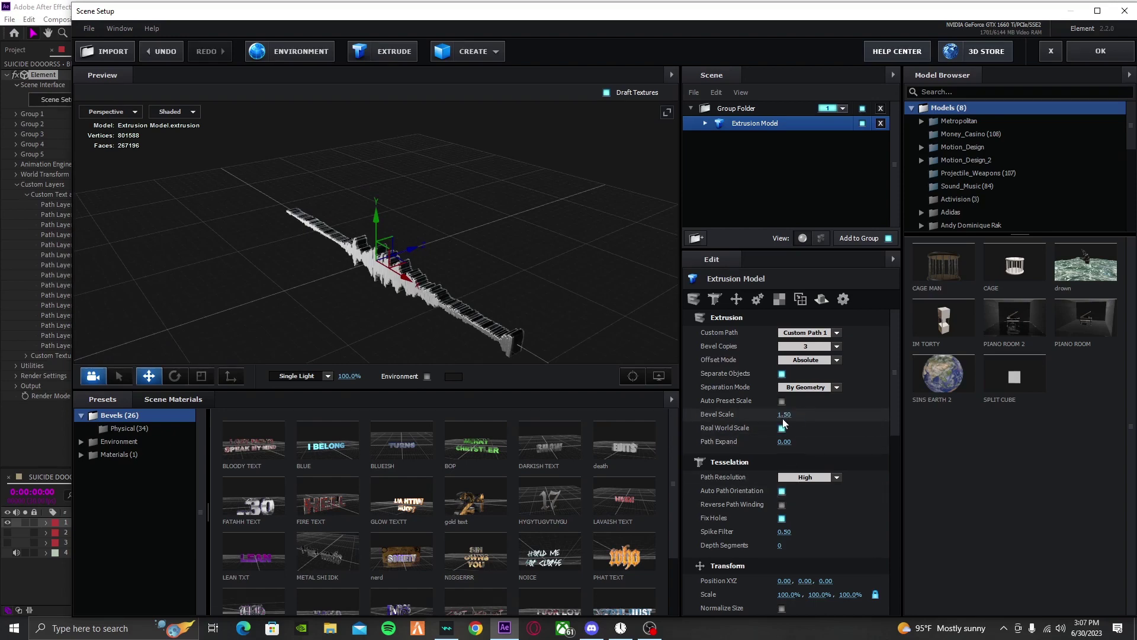
pyautogui.moveTo(573, 334); pyautogui.dragTo(597, 318)
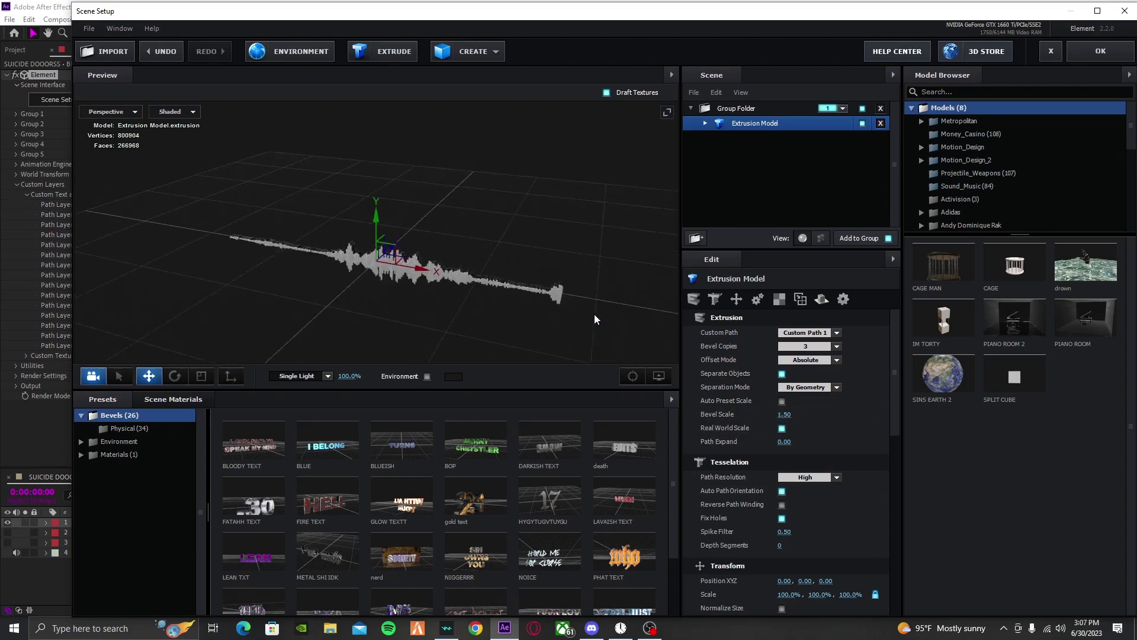
# Step: Load the aft_lounge_4k environment from the MAGNET HDRI pack, accept the scene setup and deselect the layer
pyautogui.click(122, 440)
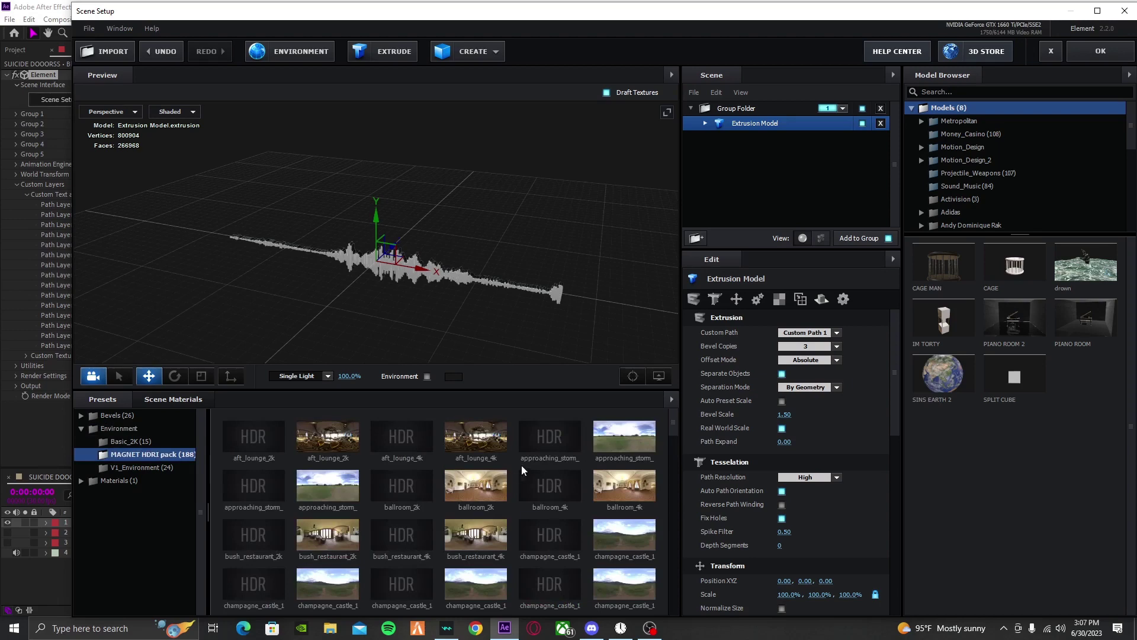
pyautogui.click(481, 439)
pyautogui.click(325, 57)
pyautogui.moveTo(504, 288); pyautogui.dragTo(443, 290)
pyautogui.click(763, 437)
pyautogui.moveTo(565, 341); pyautogui.dragTo(578, 319)
pyautogui.click(1116, 58)
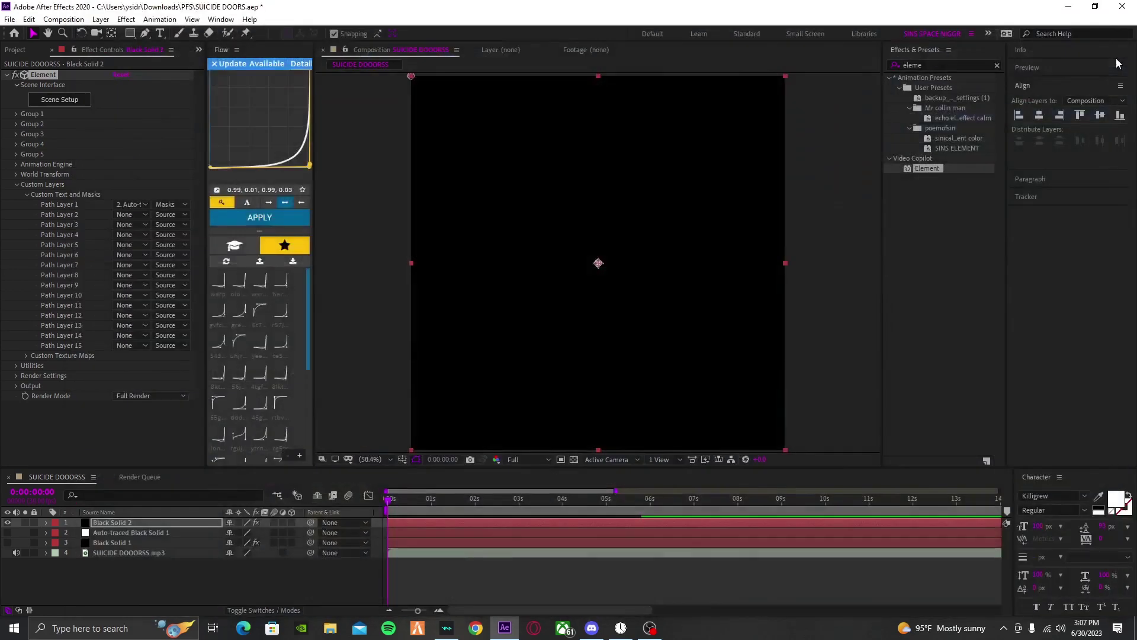
pyautogui.click(513, 579)
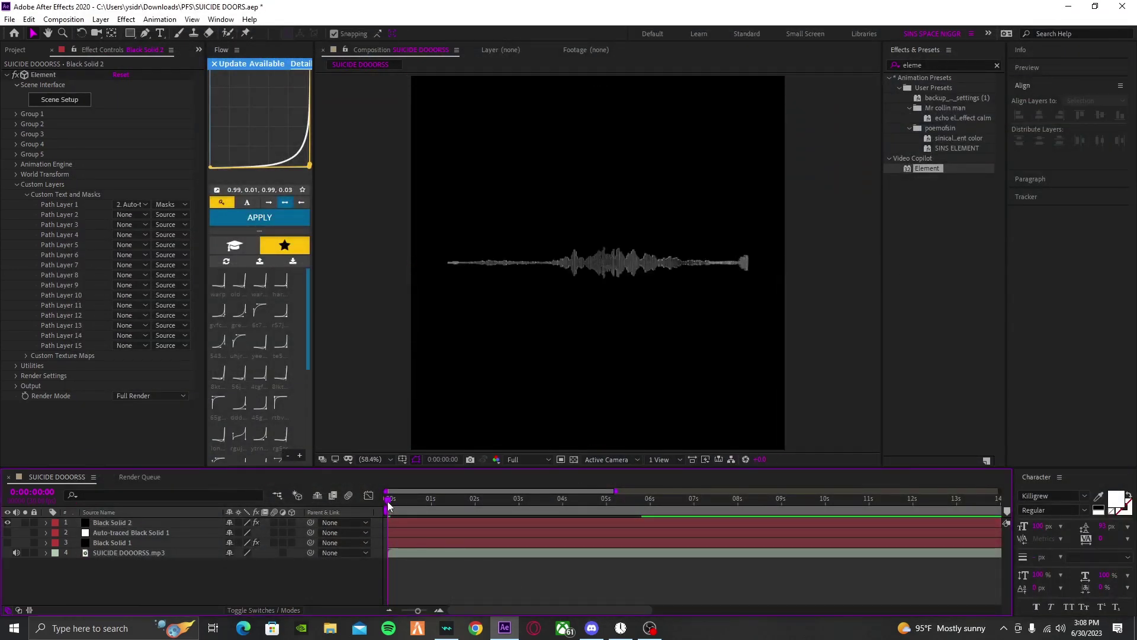
# Step: Preview the extruded spectrum's animation and return to the start of the timeline
pyautogui.press('space')
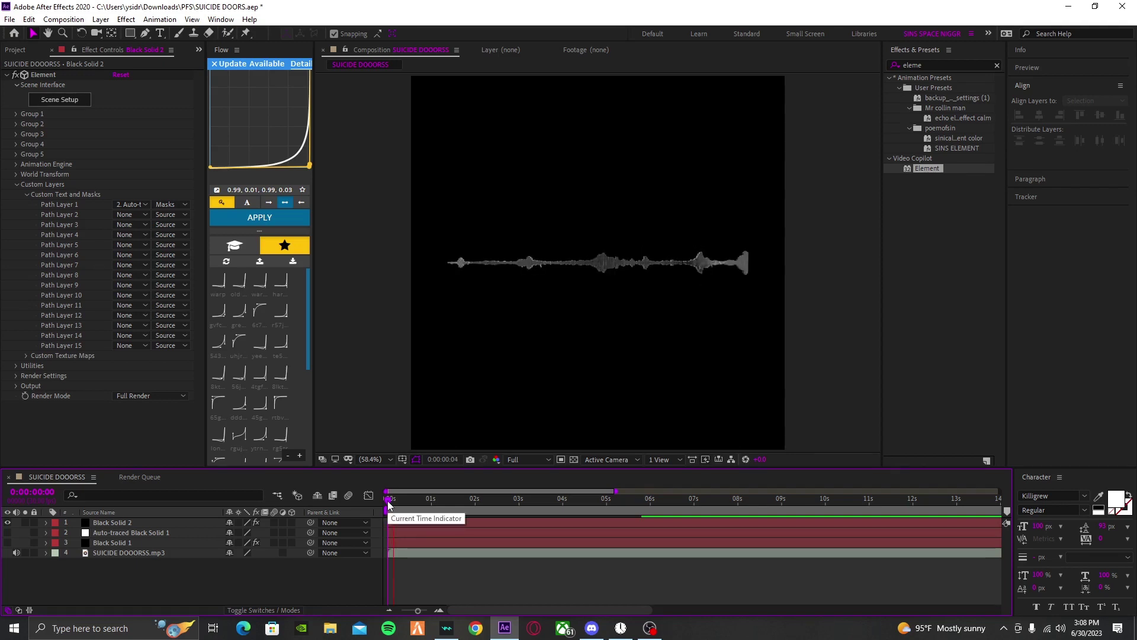
pyautogui.moveTo(388, 505)
pyautogui.mouseDown()
pyautogui.moveTo(490, 505)
pyautogui.moveTo(374, 505)
pyautogui.mouseUp()
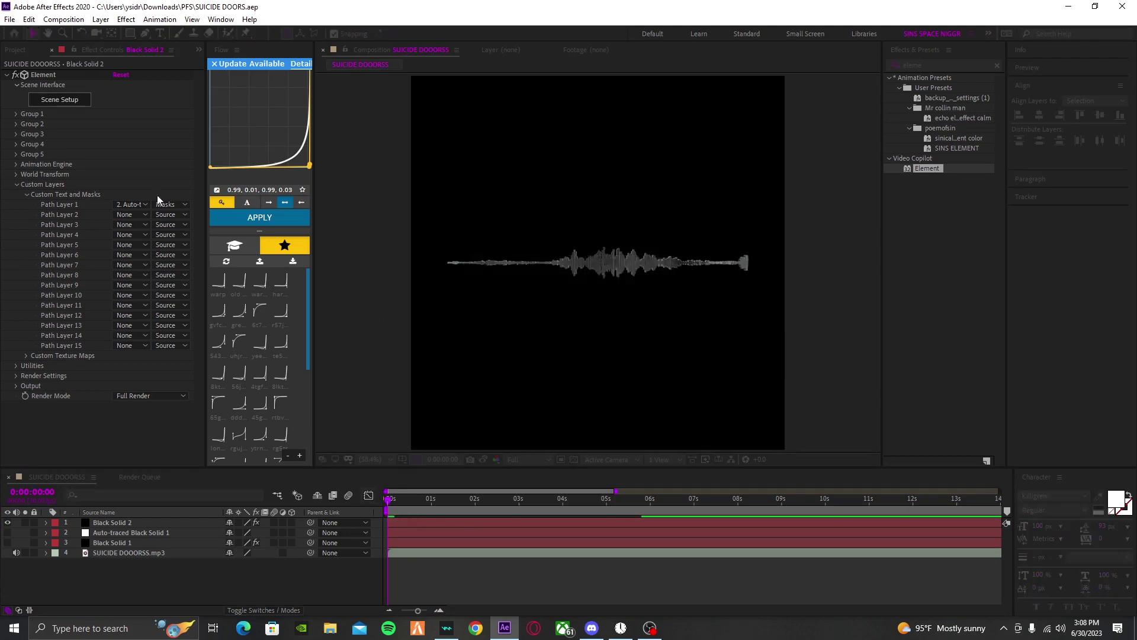
# Step: Reopen Element's Scene Setup and add a plane model with Normalize Size enabled
pyautogui.click(59, 100)
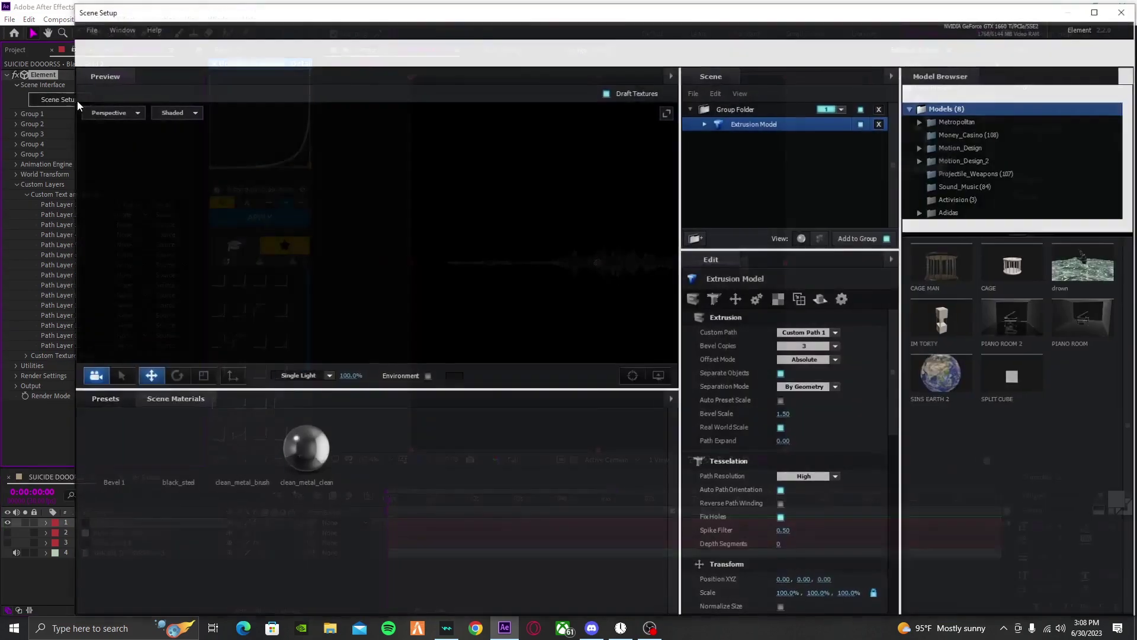
pyautogui.click(474, 52)
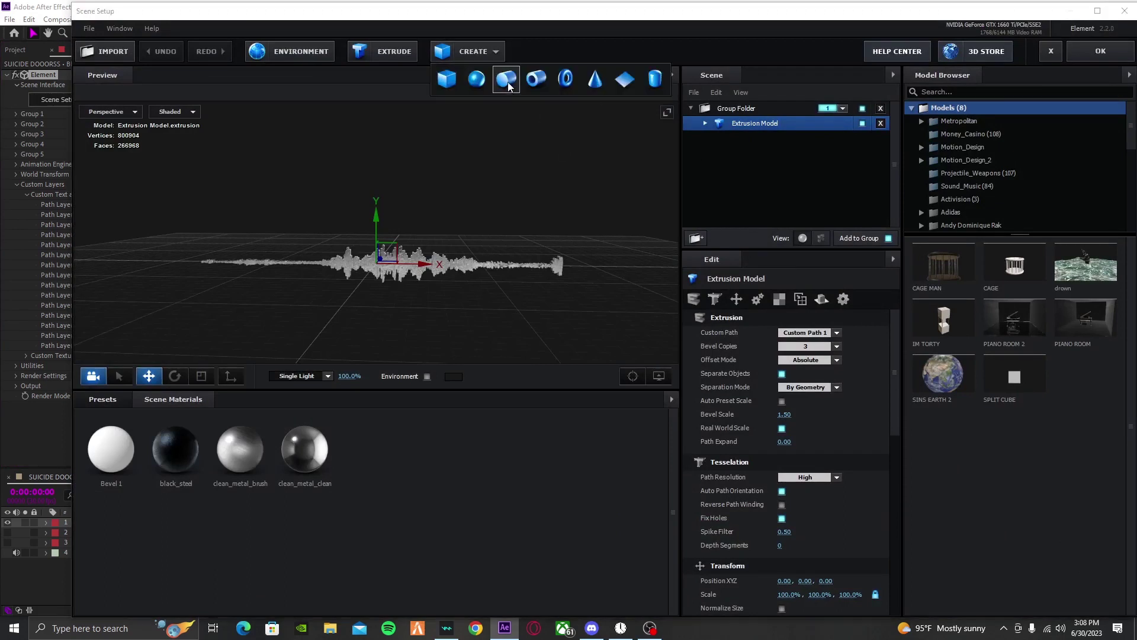
pyautogui.click(623, 83)
pyautogui.click(782, 360)
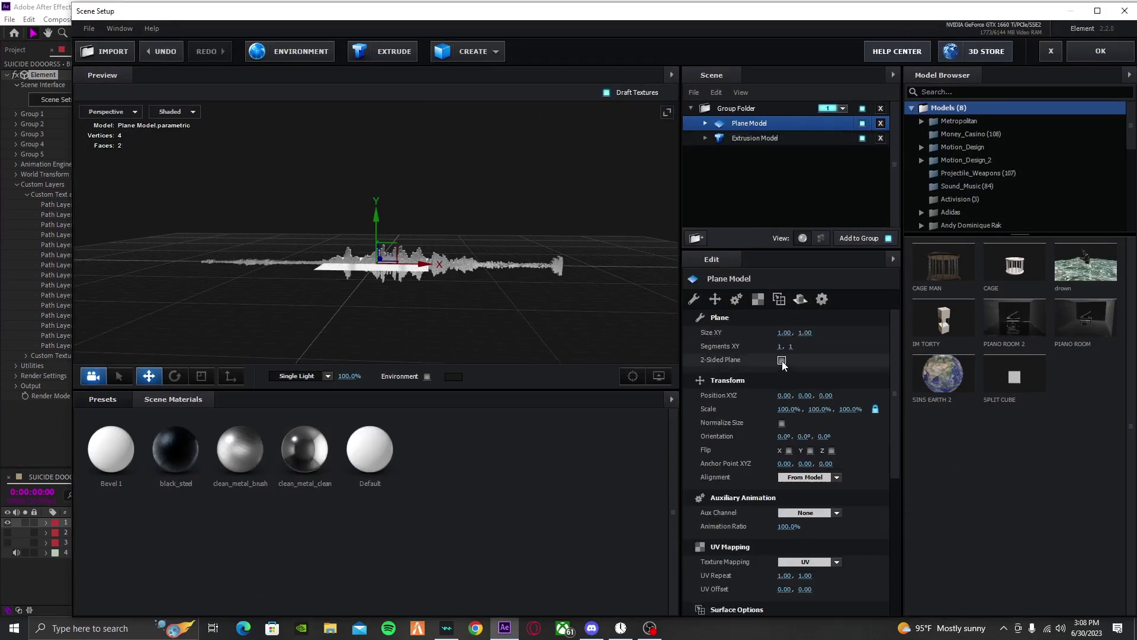
pyautogui.click(781, 423)
pyautogui.moveTo(633, 326); pyautogui.dragTo(538, 337)
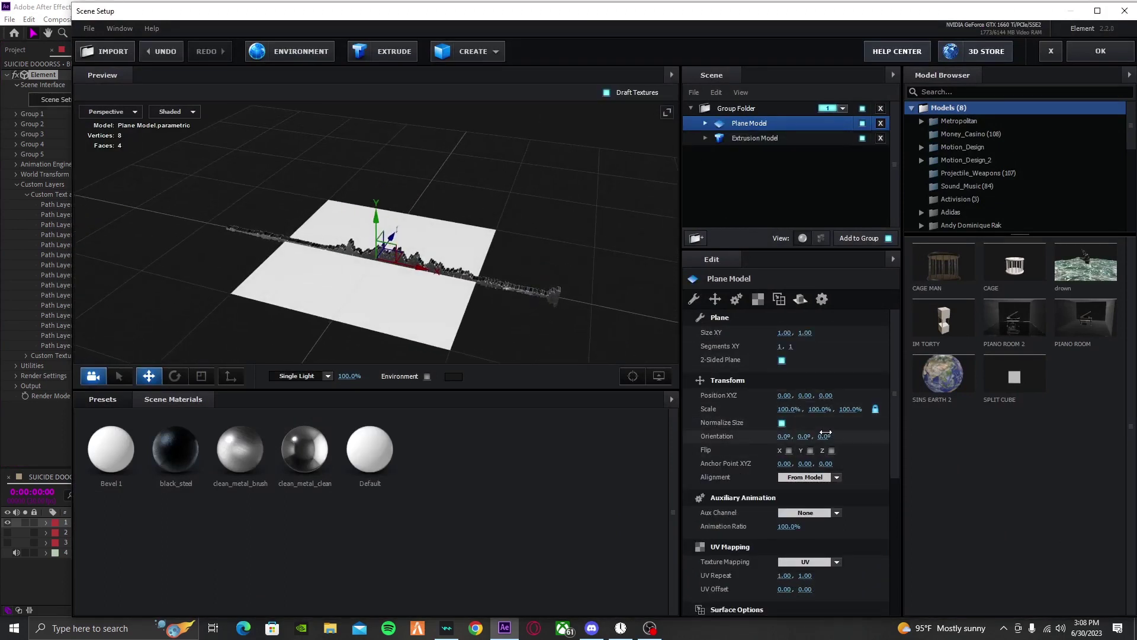
# Step: Try scaling the plane model uniformly to 400%, undo it, and try 200% instead
pyautogui.click(849, 409)
pyautogui.write('400')
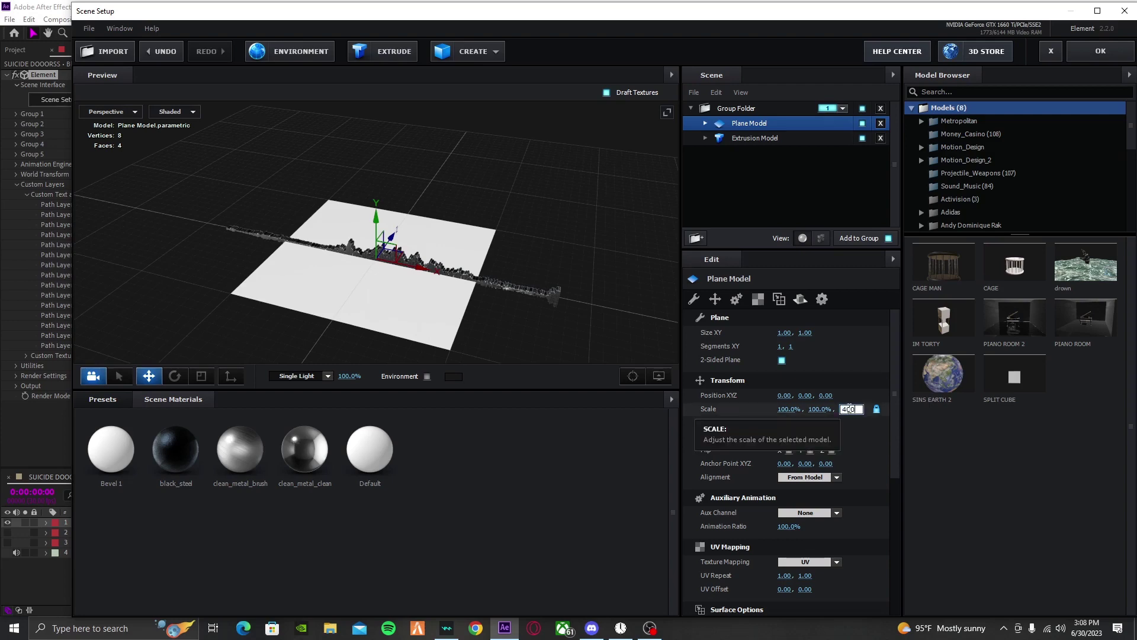
pyautogui.press('Return')
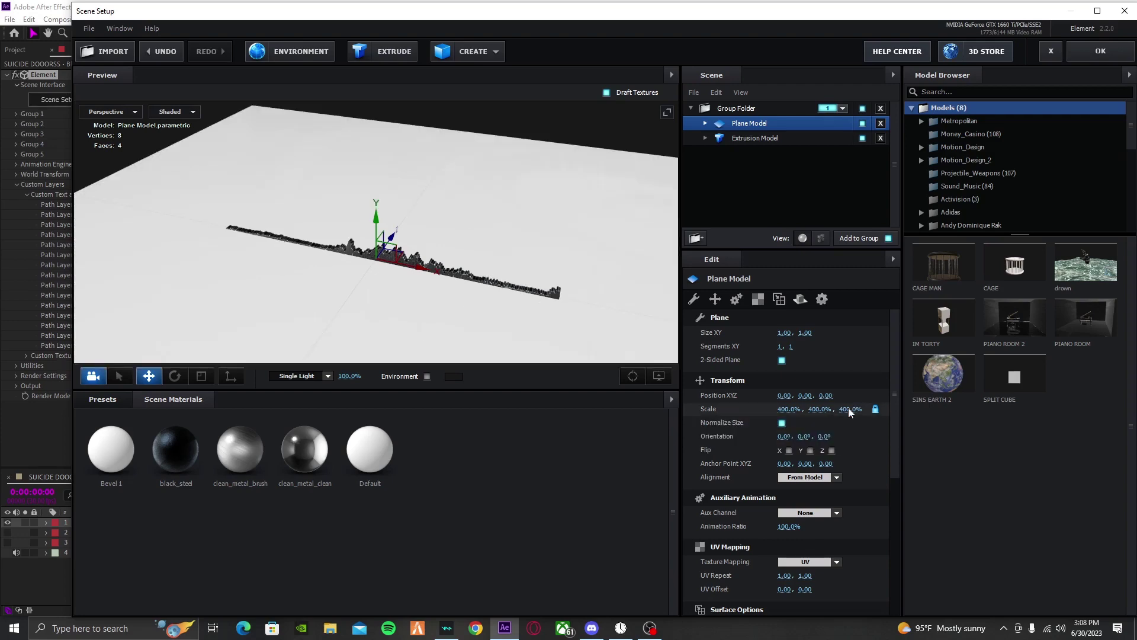
pyautogui.hotkey('ctrl', 'z')
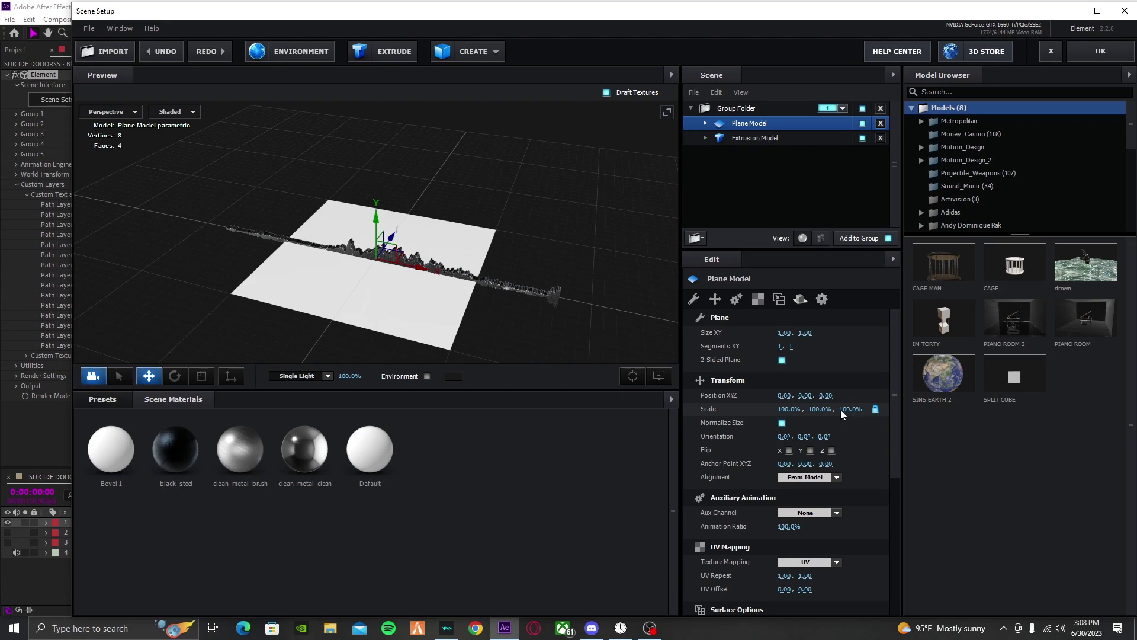
pyautogui.click(843, 411)
pyautogui.write('200')
pyautogui.press('Return')
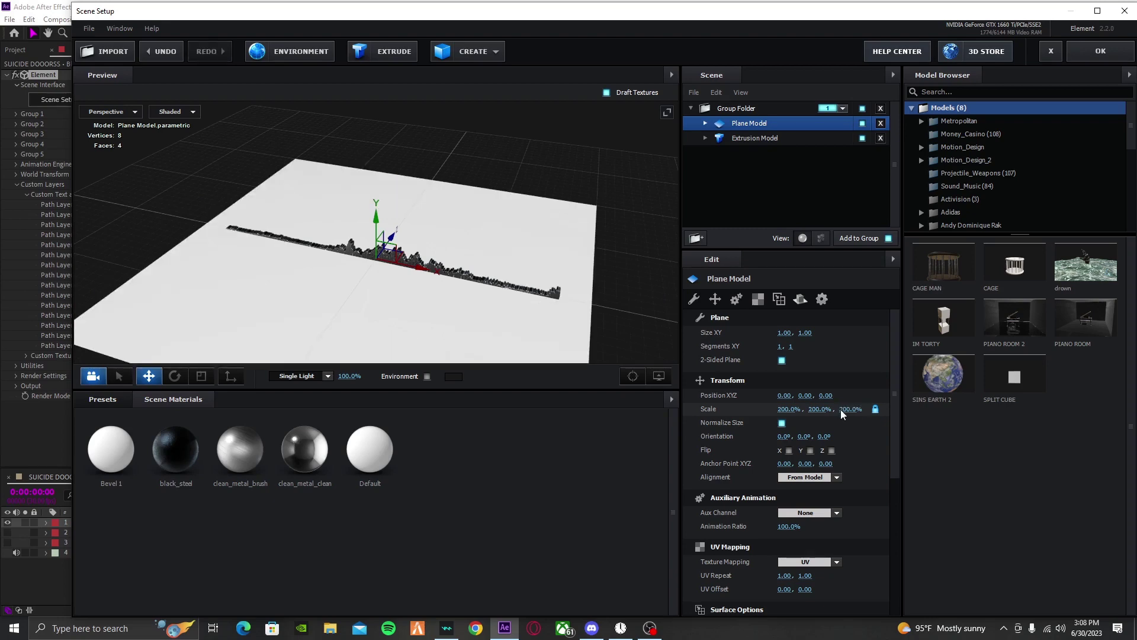
# Step: Set the plane model's uniform scale to 300%
pyautogui.click(843, 412)
pyautogui.write('300')
pyautogui.press('Return')
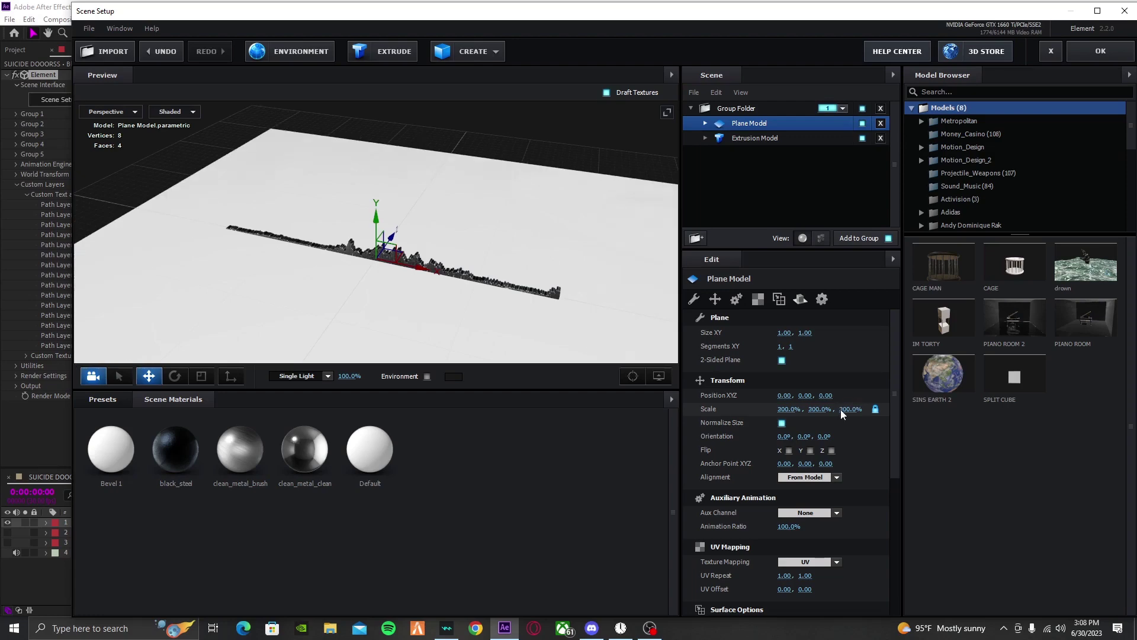
# Step: Look through the metal material presets and apply metal_rusted_03 from the Pro_Shaders_2 Metal folder to the plane model
pyautogui.click(125, 399)
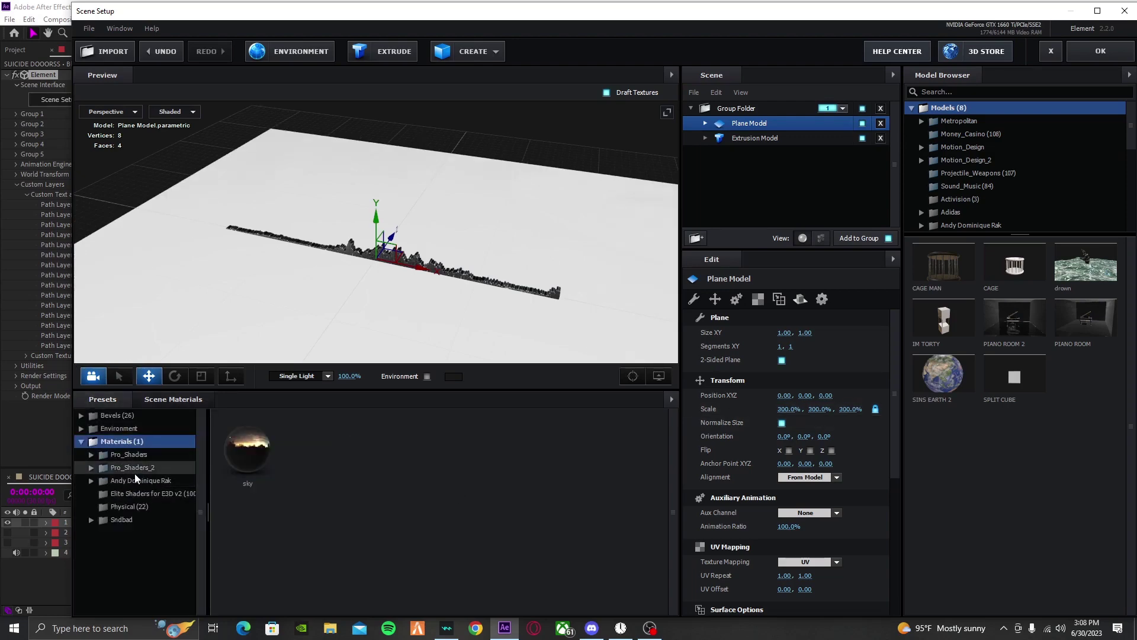
pyautogui.click(129, 455)
pyautogui.click(133, 506)
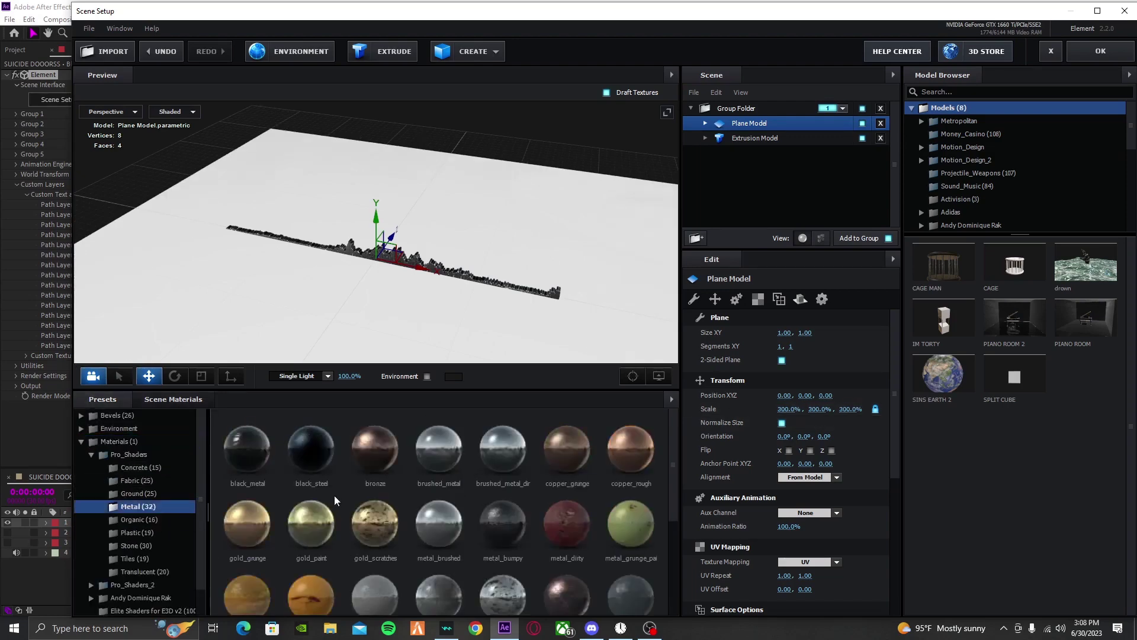
pyautogui.scroll(-3, 467, 486)
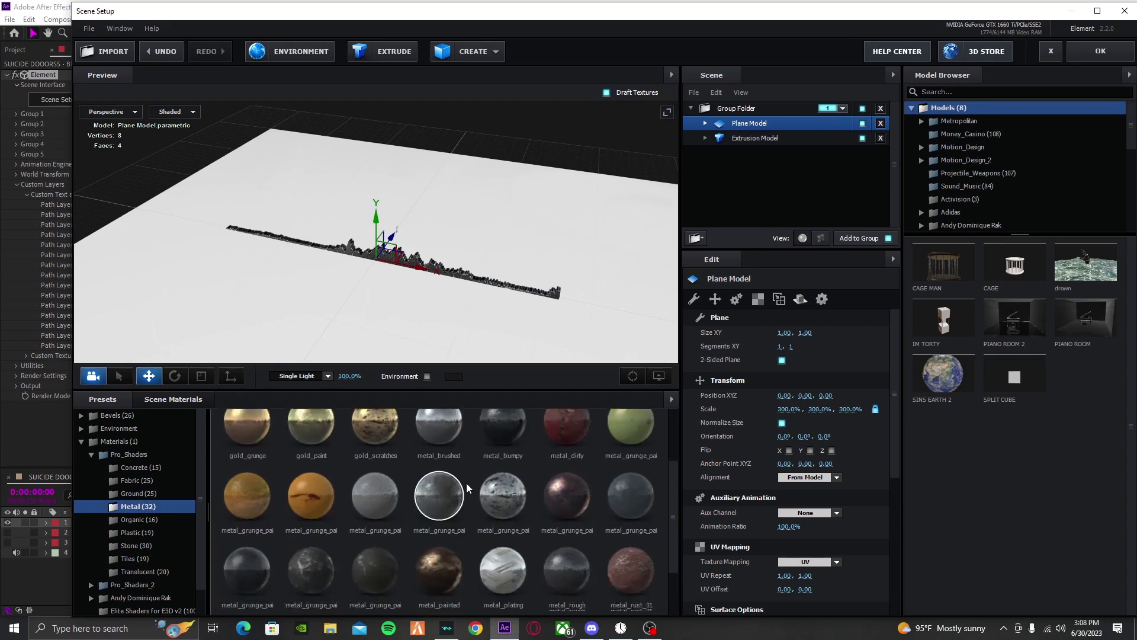
pyautogui.scroll(-2, 170, 522)
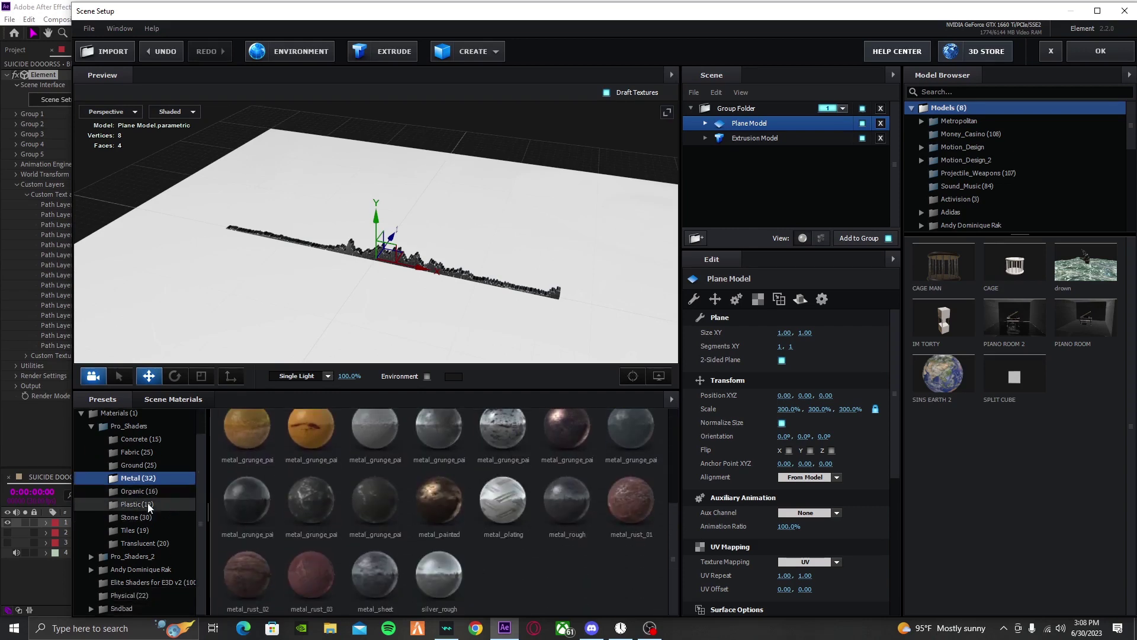
pyautogui.click(151, 554)
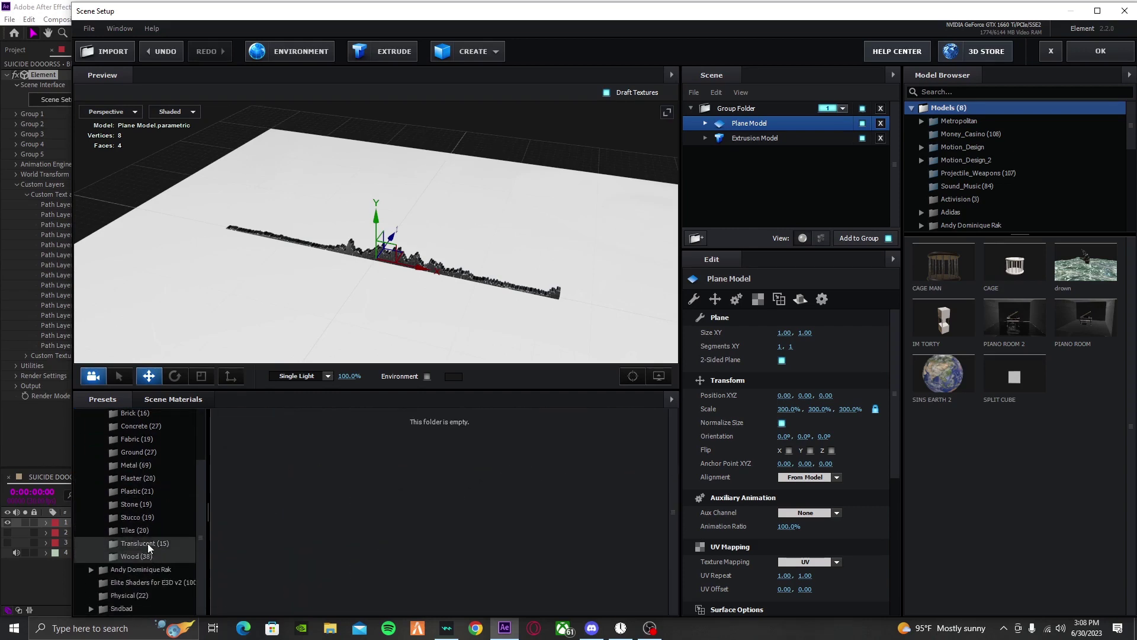
pyautogui.click(137, 464)
pyautogui.scroll(-5, 448, 525)
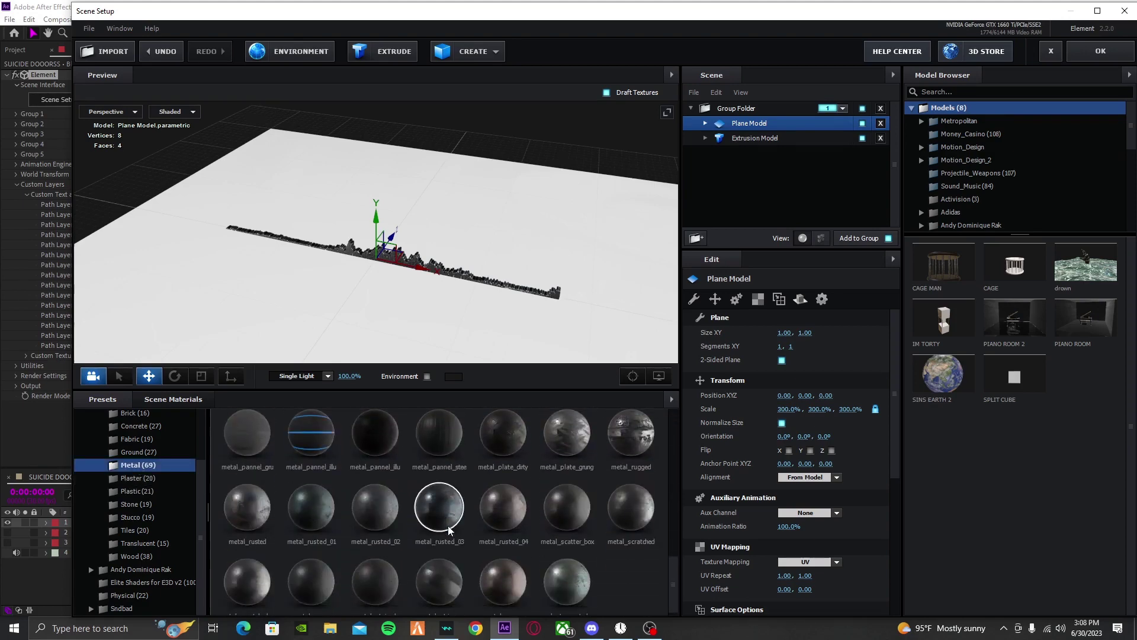
pyautogui.doubleClick(573, 450)
pyautogui.moveTo(501, 355); pyautogui.dragTo(541, 319)
pyautogui.doubleClick(439, 590)
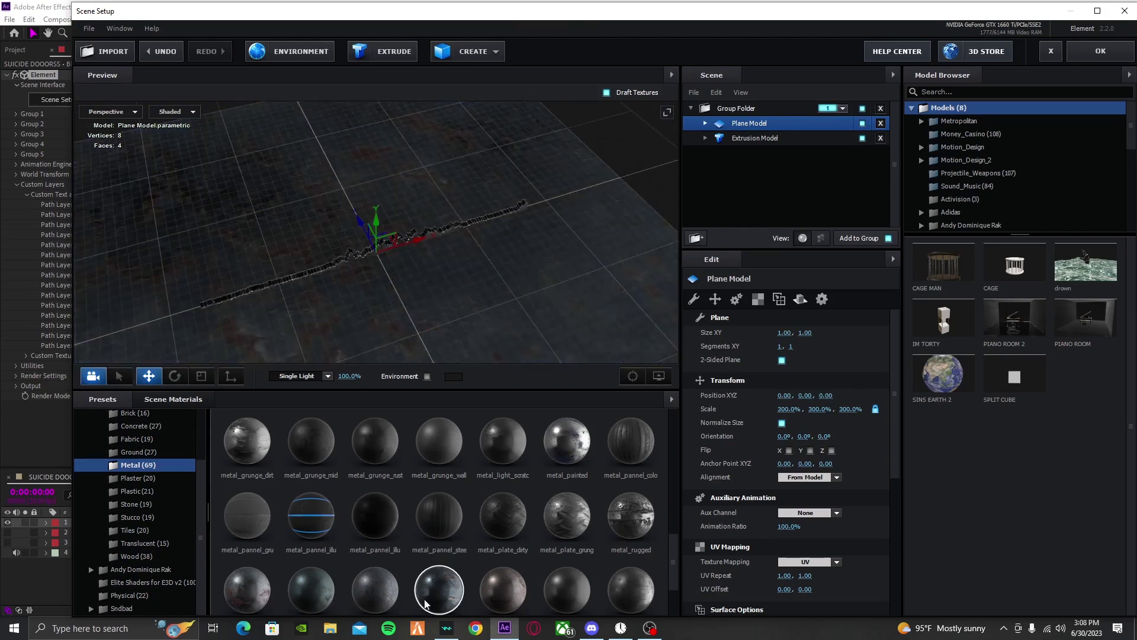
# Step: Set the plane model's reflect mode to Mirror Surface and inspect the reflection of the spectrum
pyautogui.moveTo(474, 284); pyautogui.dragTo(414, 269)
pyautogui.moveTo(418, 262); pyautogui.dragTo(463, 295)
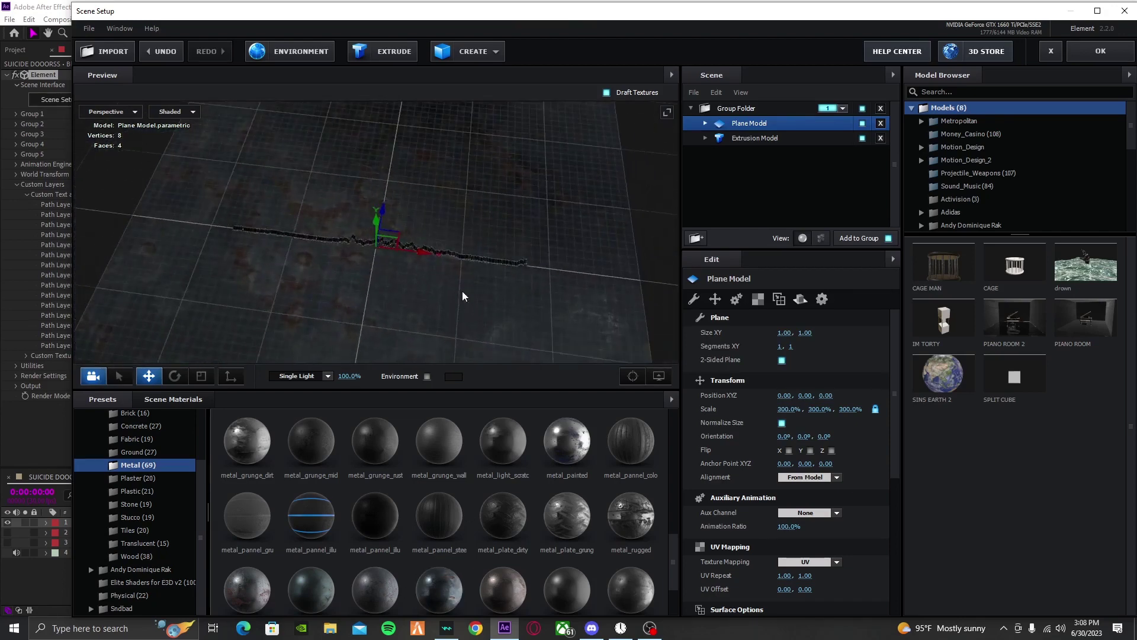
pyautogui.rightClick(428, 312)
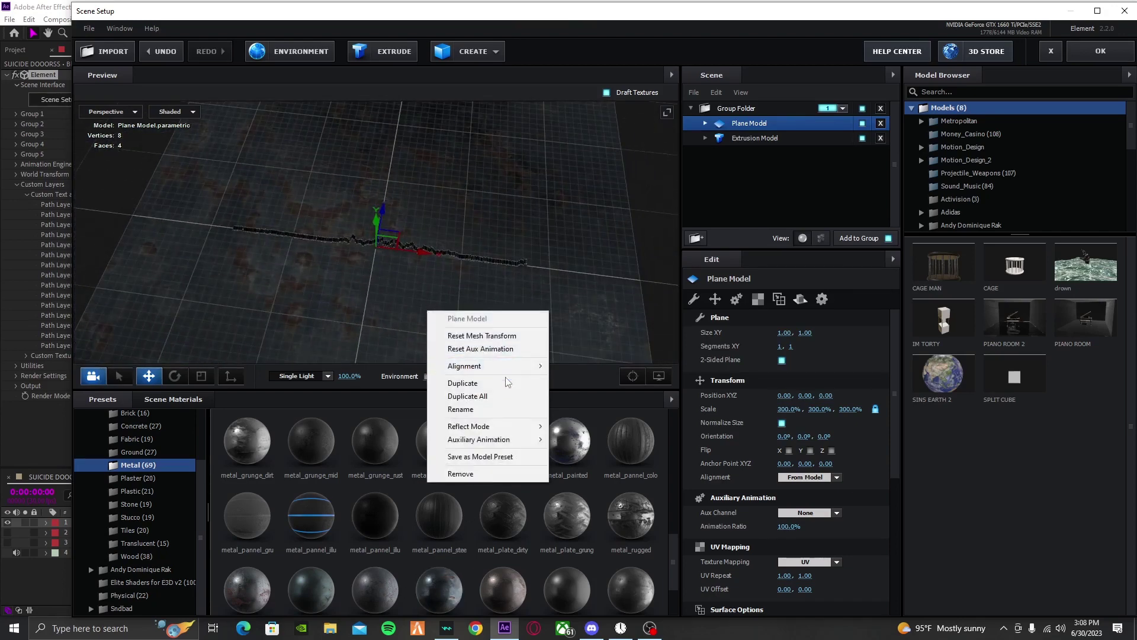
pyautogui.moveTo(508, 434)
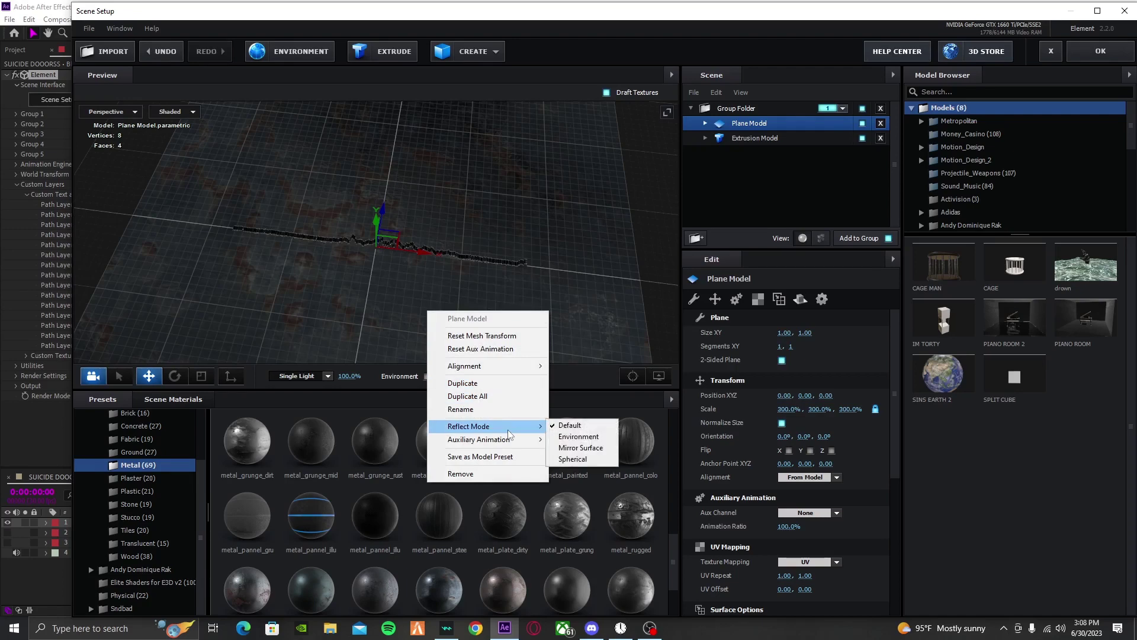
pyautogui.click(579, 448)
pyautogui.moveTo(522, 294); pyautogui.dragTo(651, 237)
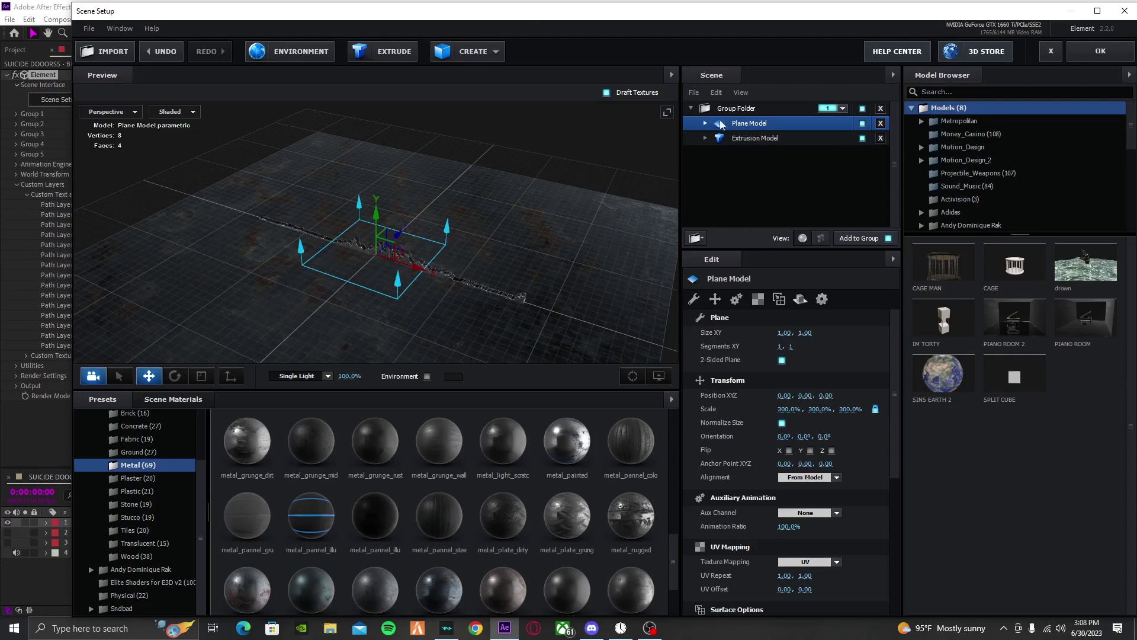
# Step: Set the plane's metal_rusted_03 material to 25% normal bump and 32% glossiness, and check the surface in the preview
pyautogui.click(705, 122)
pyautogui.click(770, 138)
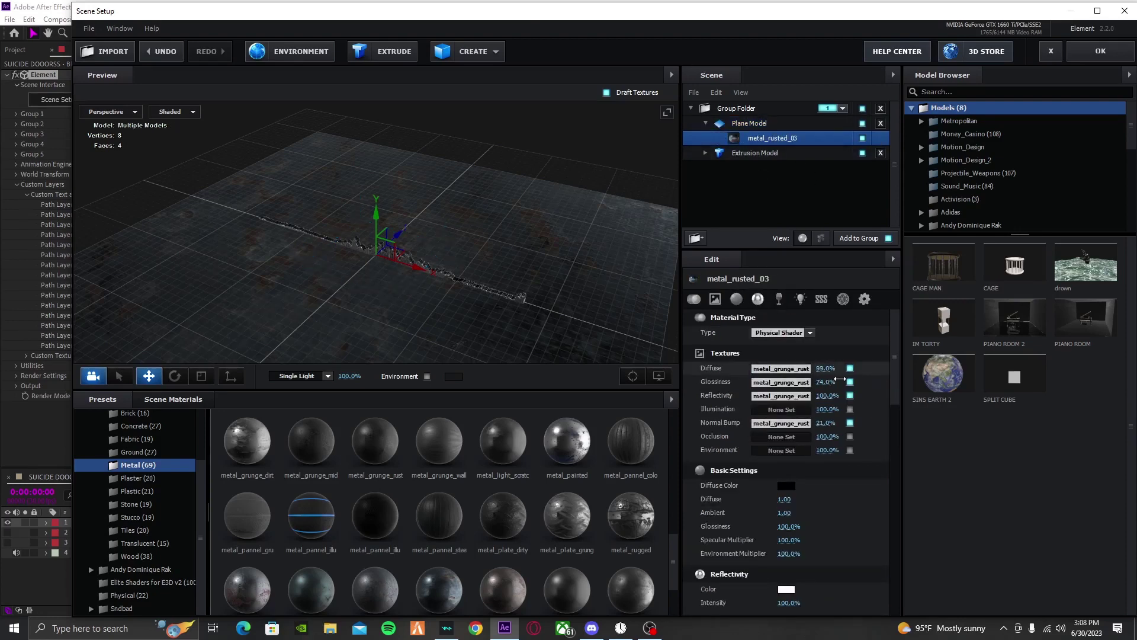
pyautogui.hotkey('ctrl', 'z')
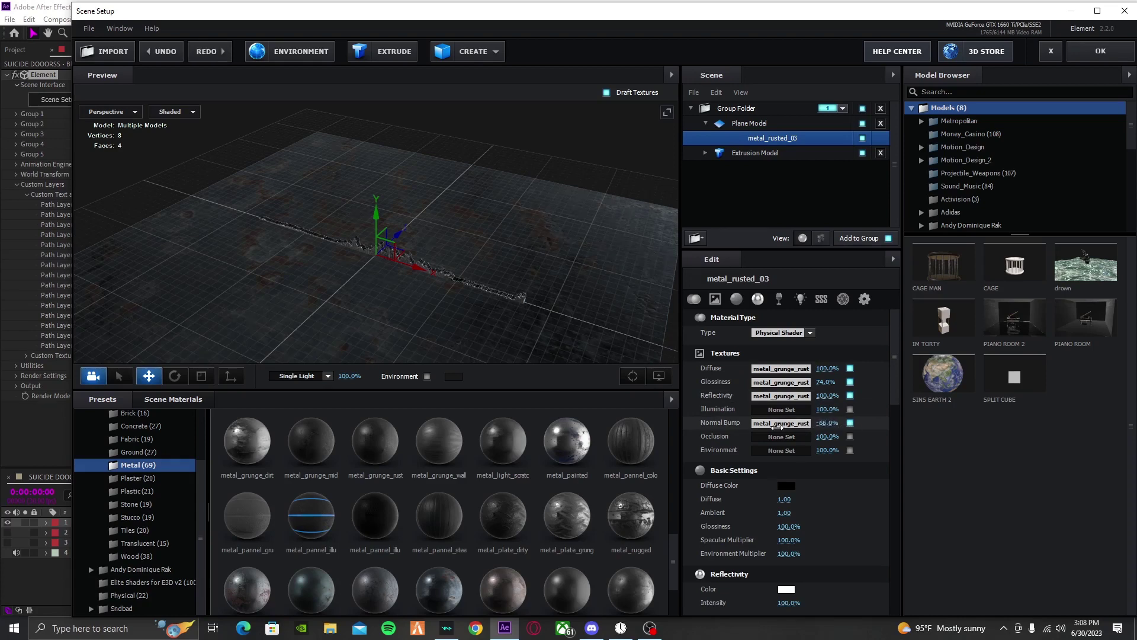
pyautogui.moveTo(839, 436); pyautogui.dragTo(838, 434)
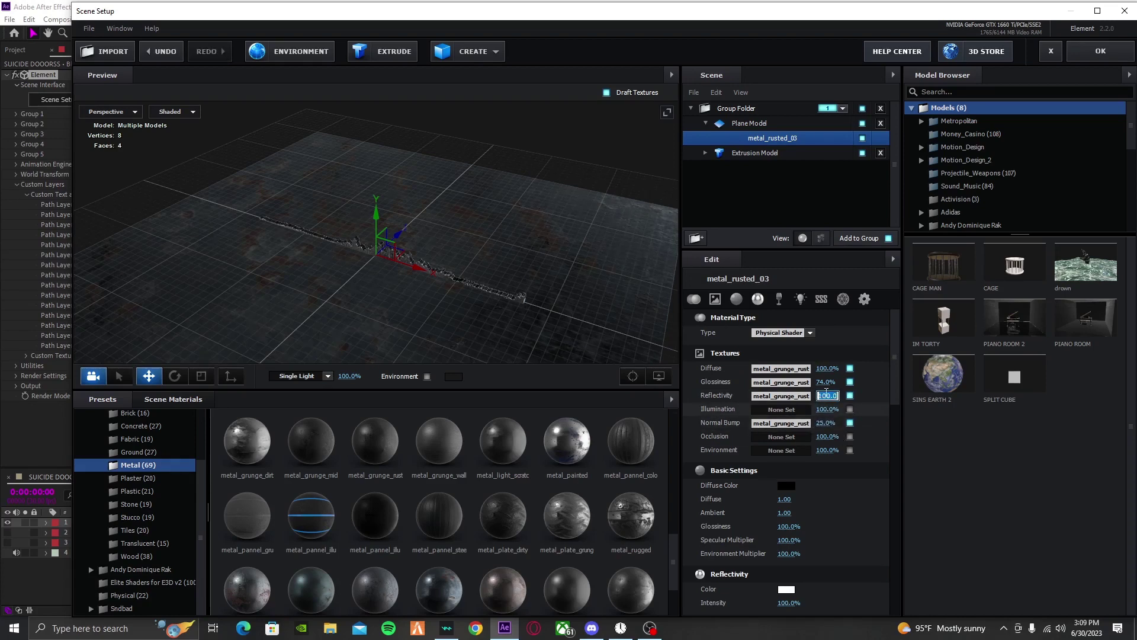
pyautogui.moveTo(826, 385); pyautogui.dragTo(795, 385)
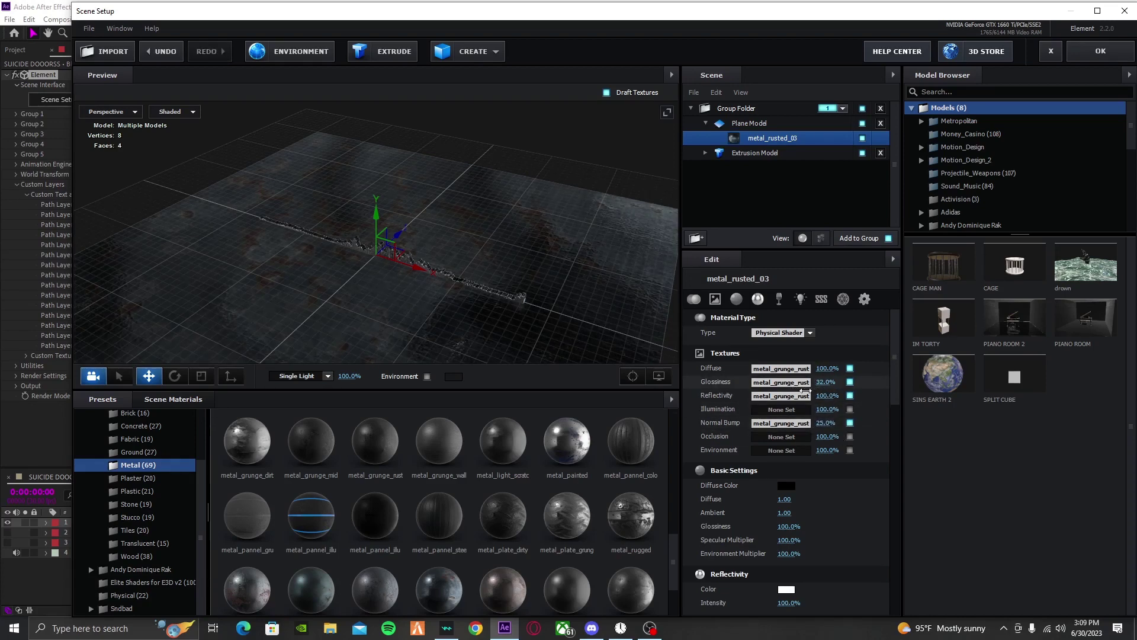
pyautogui.moveTo(570, 323); pyautogui.dragTo(615, 296)
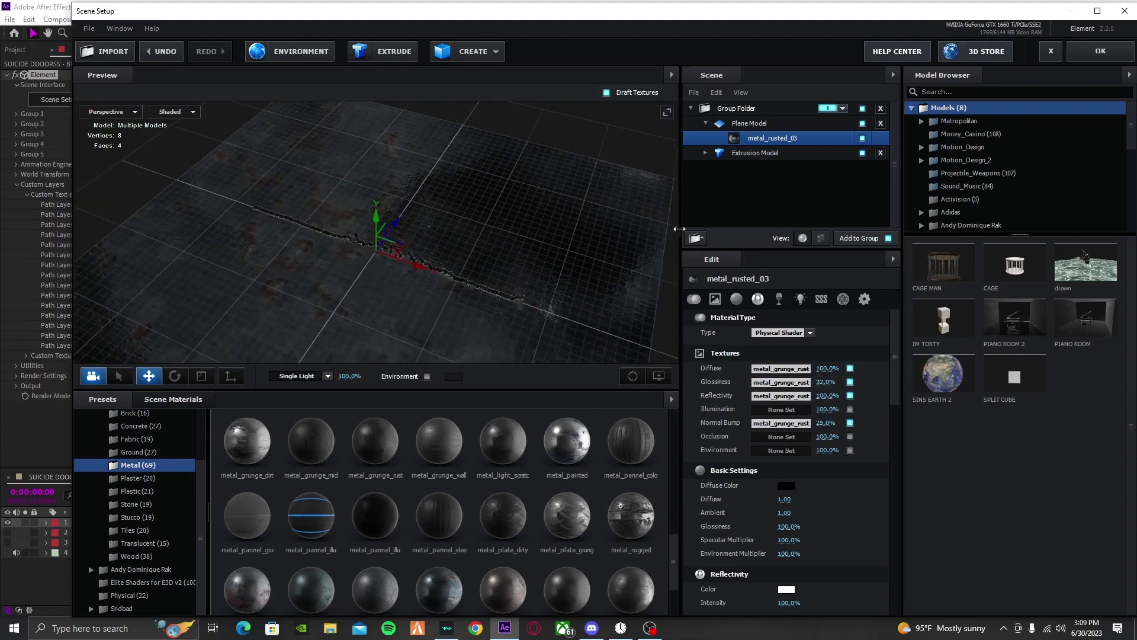
pyautogui.scroll(-5, 811, 403)
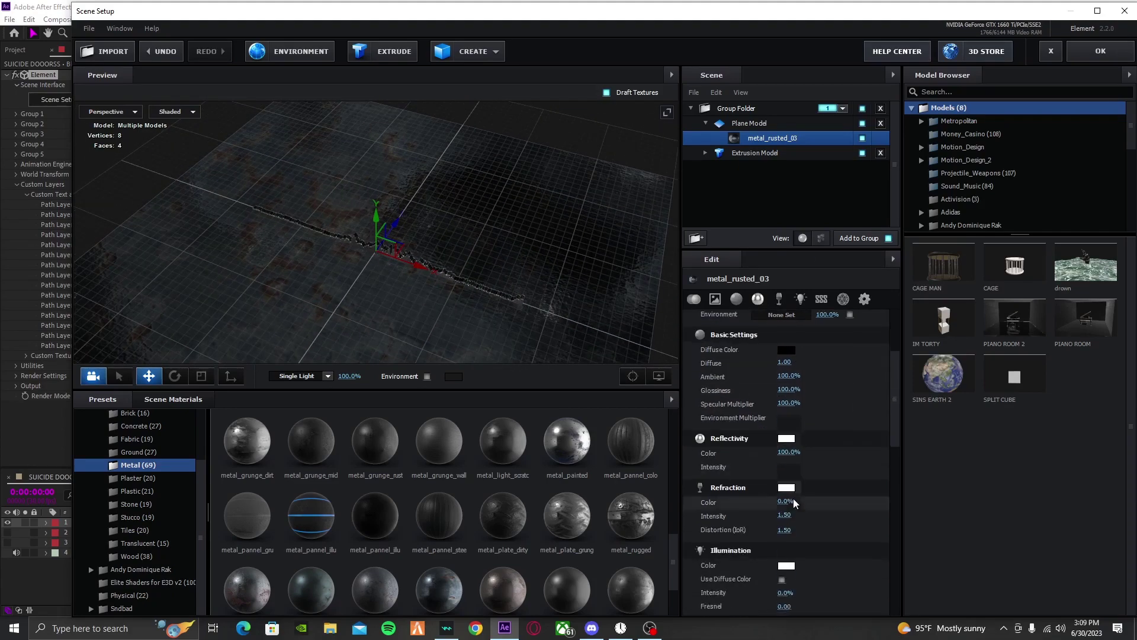
pyautogui.scroll(5, 824, 471)
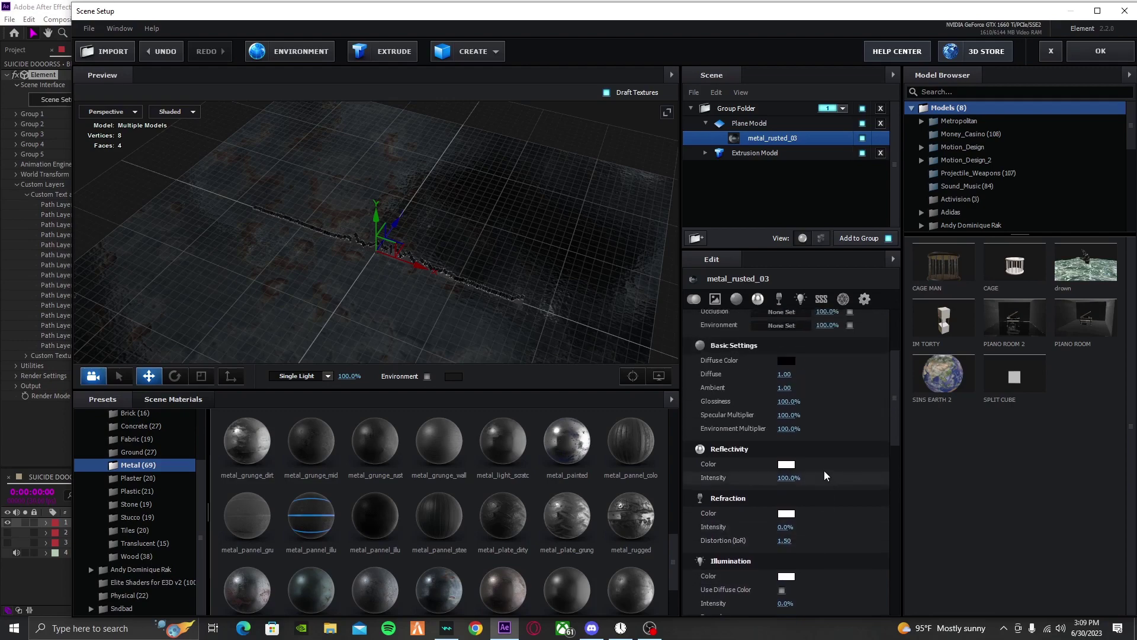
pyautogui.moveTo(498, 311); pyautogui.dragTo(521, 148)
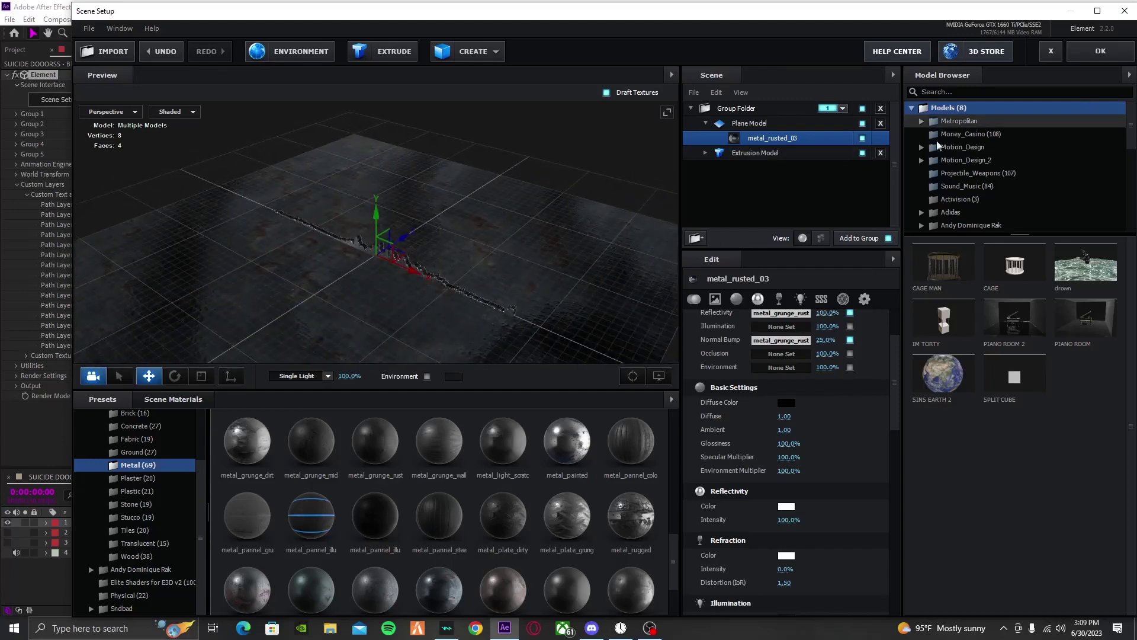
# Step: Try adding a box model to the scene and undo it
pyautogui.click(454, 58)
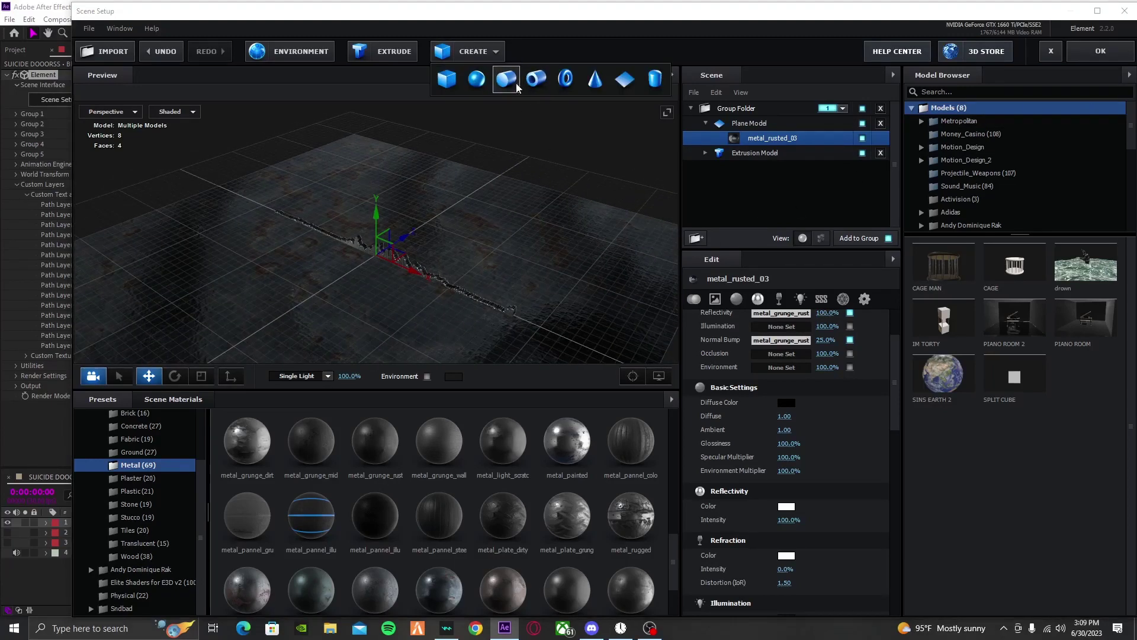
pyautogui.click(749, 124)
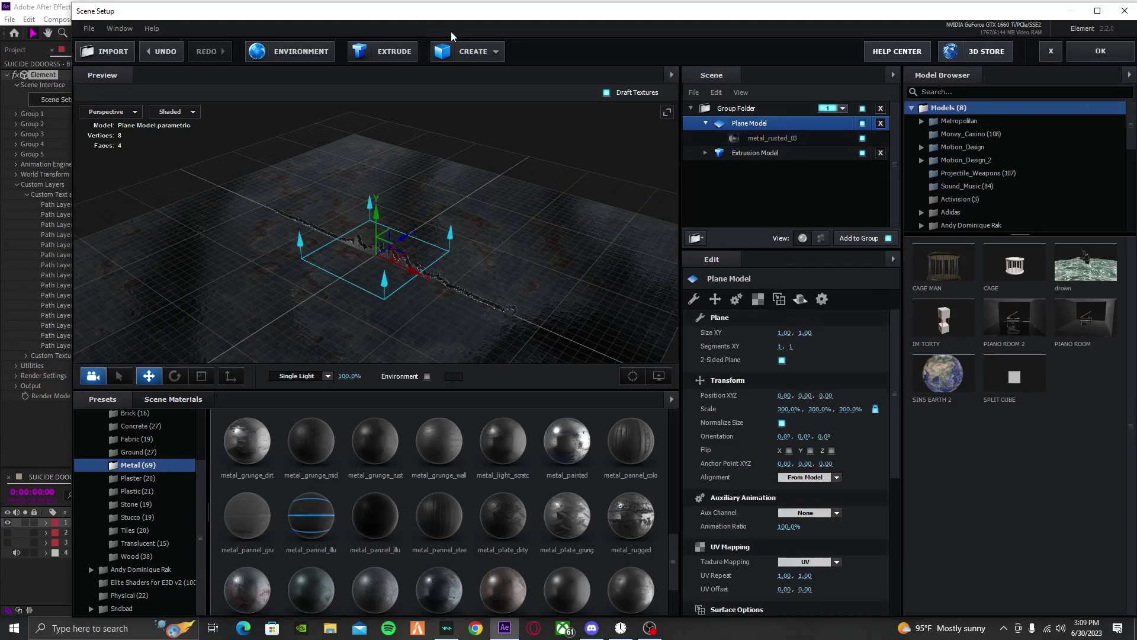
pyautogui.click(495, 52)
pyautogui.click(448, 79)
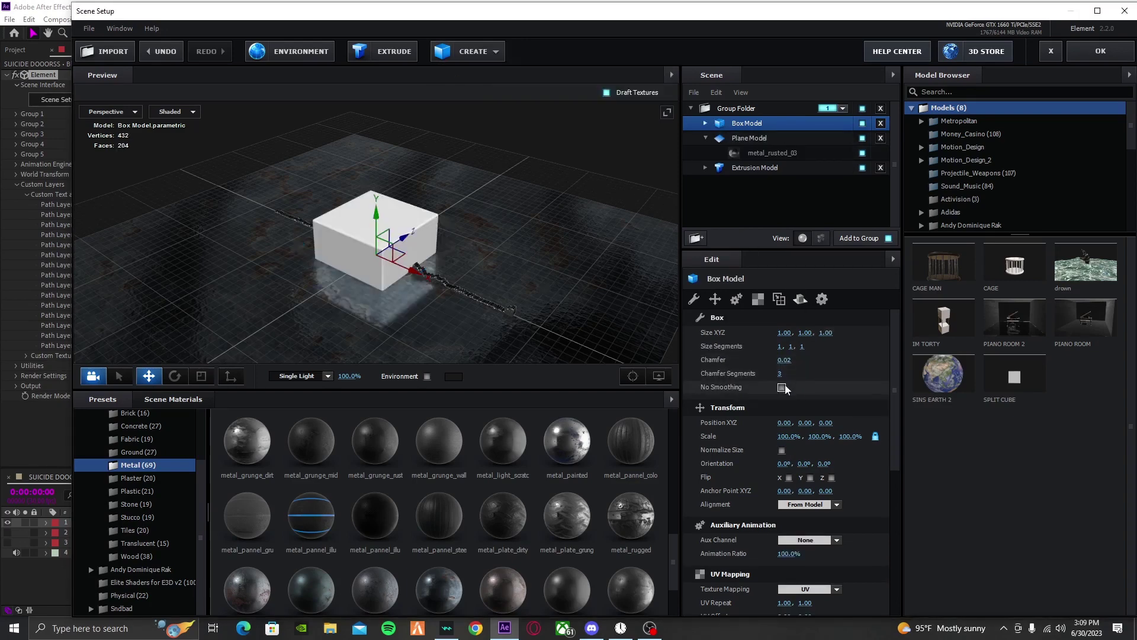
pyautogui.hotkey('ctrl', 'z')
# Step: Add a second plane model to the scene with normalized size and a scale of 300%
pyautogui.click(495, 52)
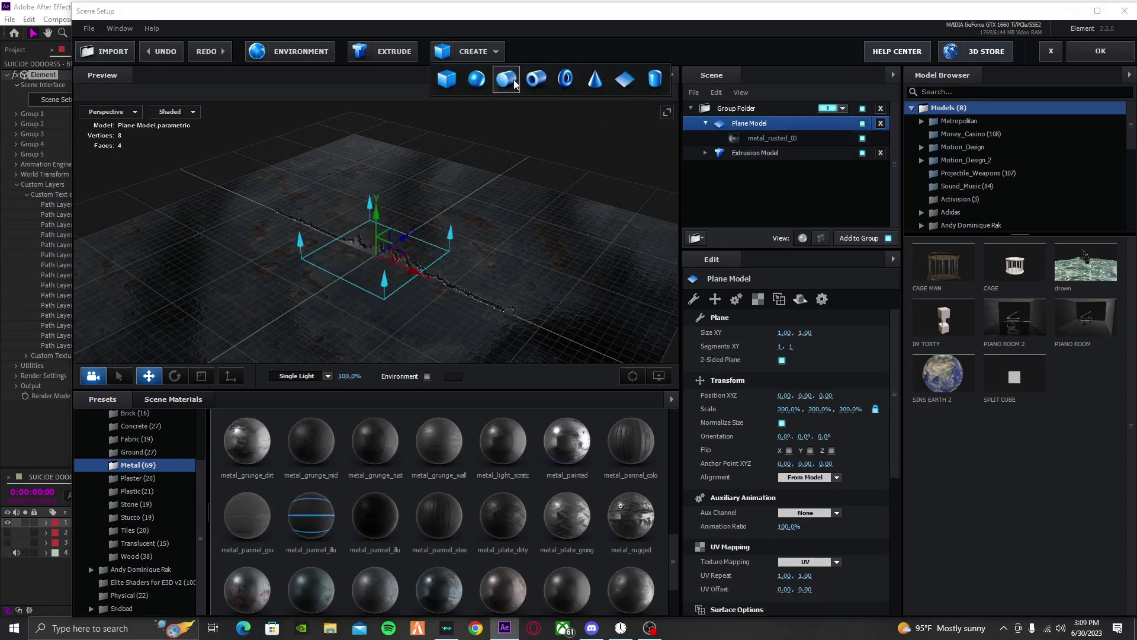
pyautogui.click(625, 79)
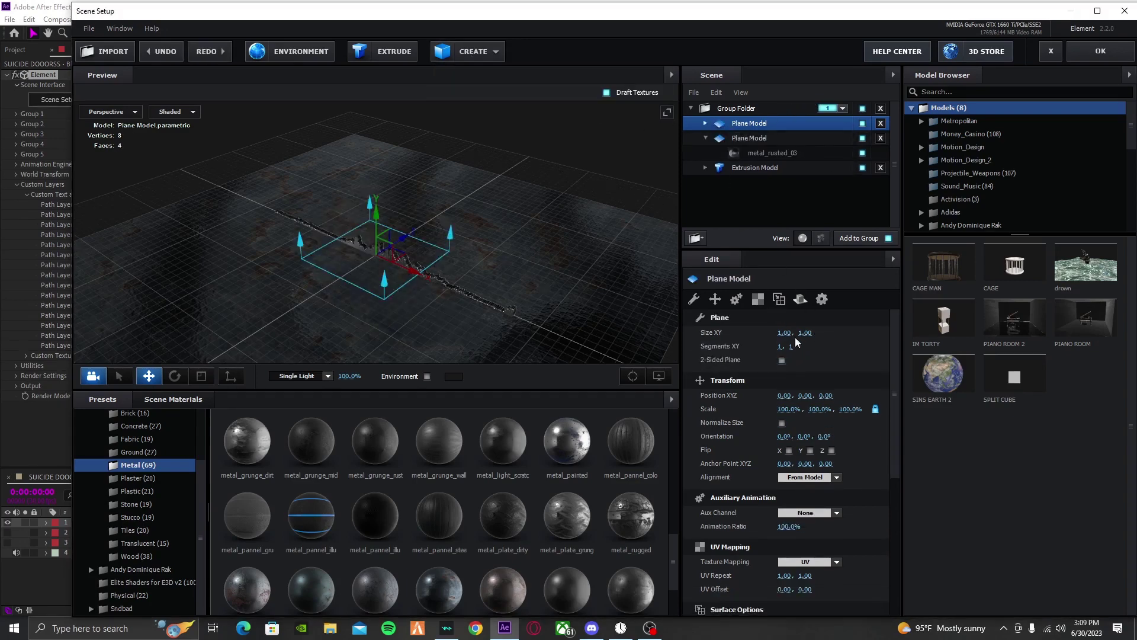
pyautogui.click(781, 423)
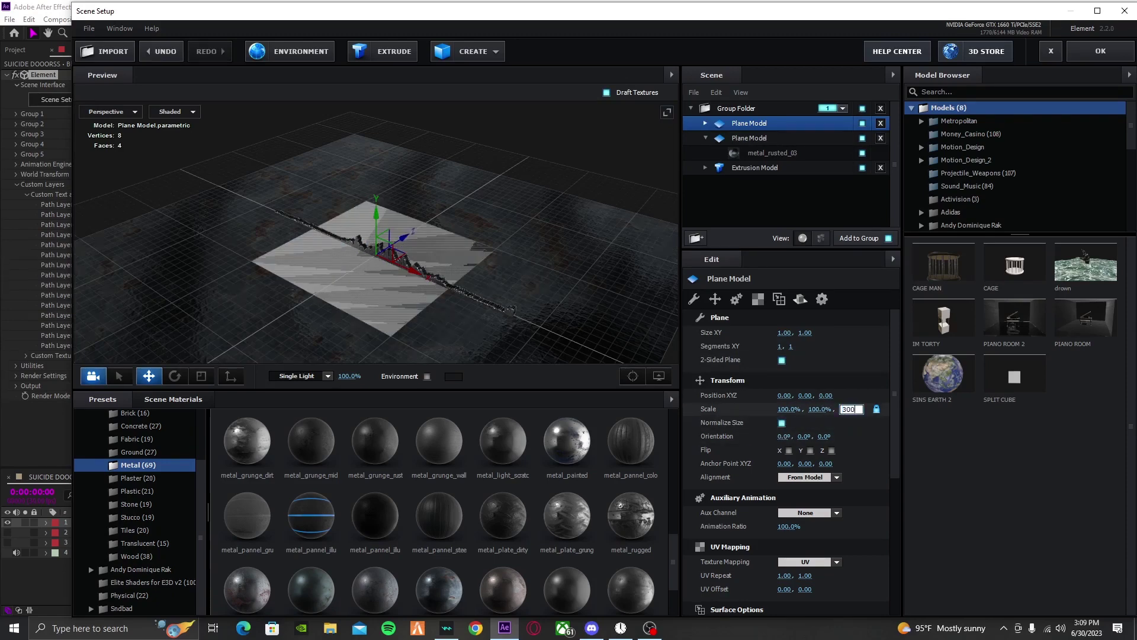
pyautogui.press('Return')
pyautogui.moveTo(805, 396); pyautogui.dragTo(834, 396)
pyautogui.hotkey('ctrl', 'z')
pyautogui.moveTo(806, 437); pyautogui.dragTo(709, 436)
pyautogui.hotkey('ctrl', 'z')
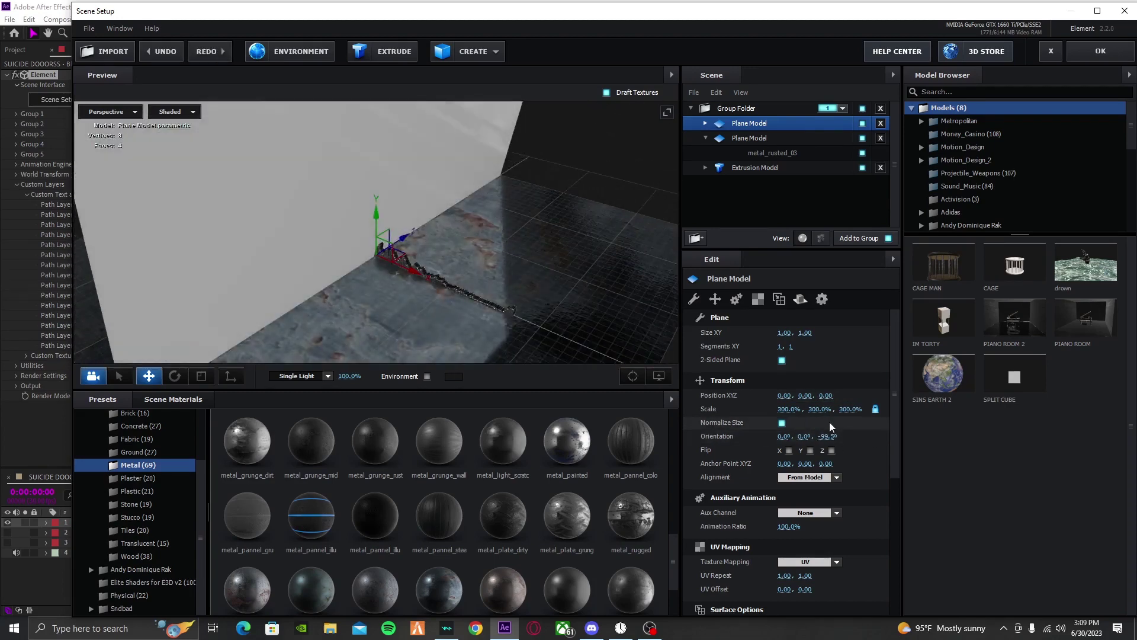
# Step: Set the new plane's Z orientation to -90° and move it to about -2.03, 0.85, 0.00 as a wall at the floor's edge
pyautogui.click(831, 437)
pyautogui.write('-90')
pyautogui.press('Return')
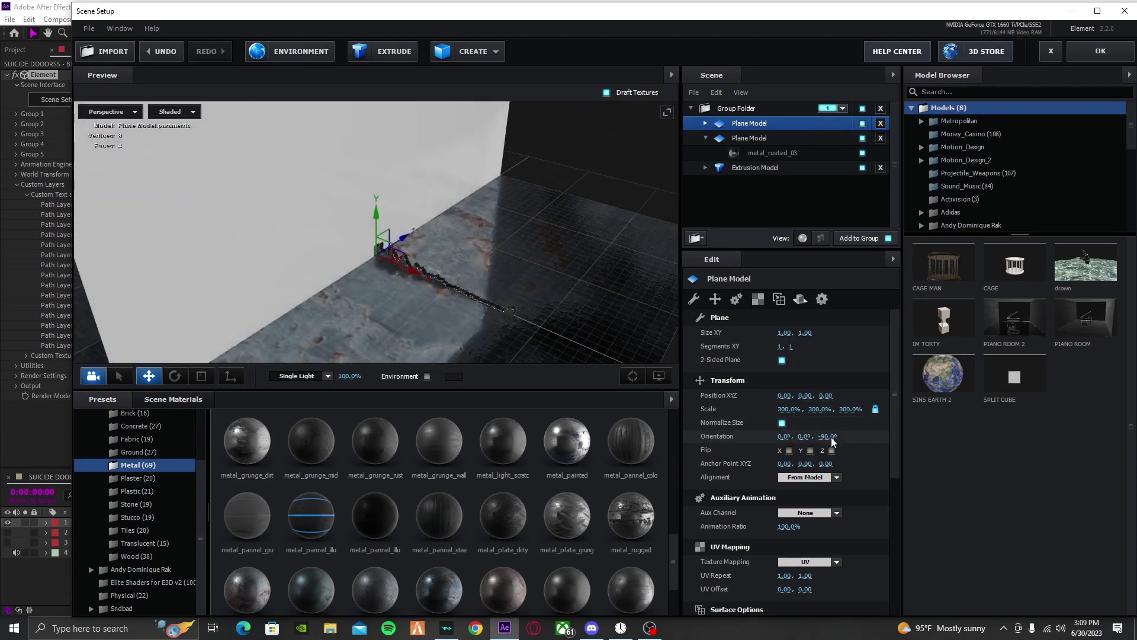
pyautogui.moveTo(402, 266); pyautogui.dragTo(321, 244)
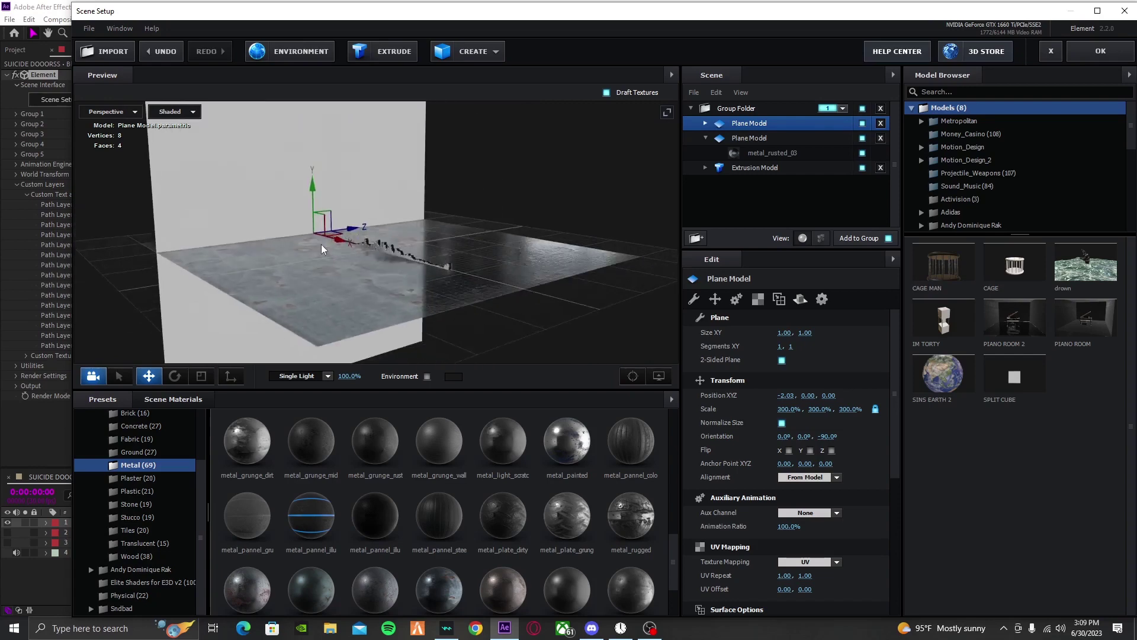
pyautogui.moveTo(311, 190); pyautogui.dragTo(305, 145)
pyautogui.moveTo(310, 283); pyautogui.dragTo(352, 324)
# Step: Try the metal_rusted, metal_stripes, metal_specs, metal_stained and metal_scratched_p presets on the wall plane
pyautogui.scroll(-1, 325, 571)
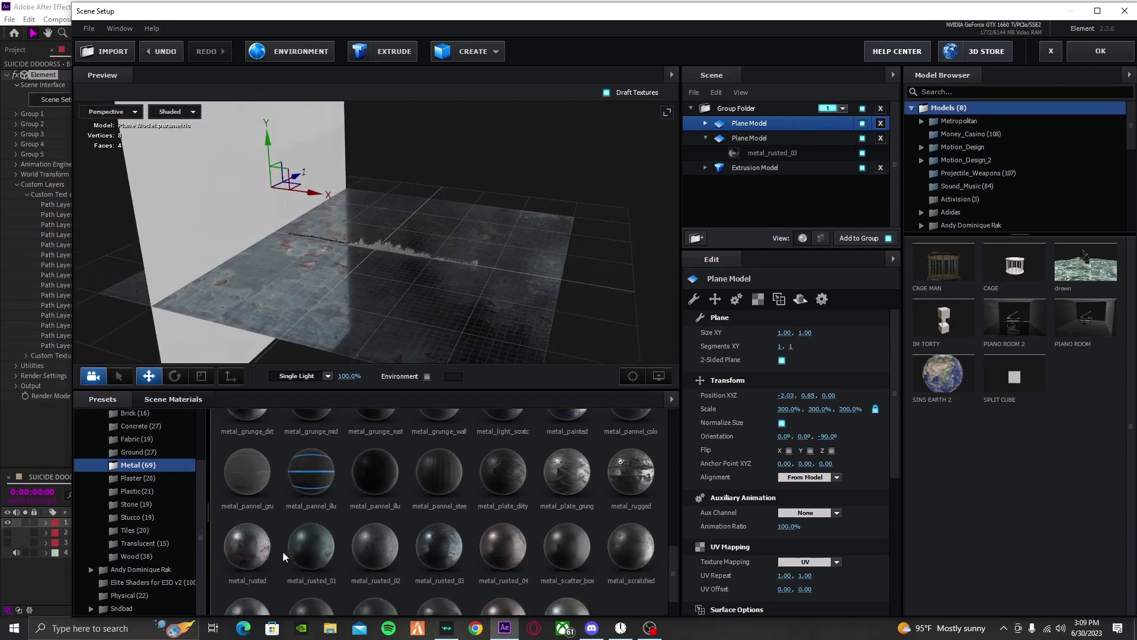
pyautogui.click(258, 522)
pyautogui.moveTo(324, 340); pyautogui.dragTo(379, 359)
pyautogui.scroll(-1, 509, 559)
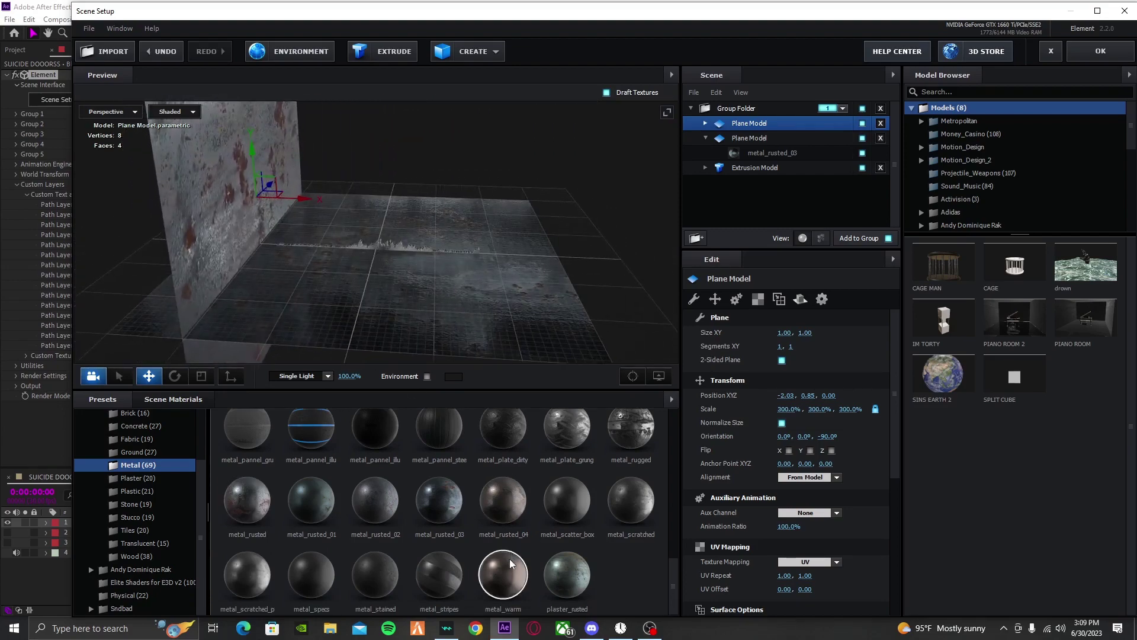
pyautogui.doubleClick(438, 571)
pyautogui.moveTo(455, 323); pyautogui.dragTo(348, 320)
pyautogui.click(383, 565)
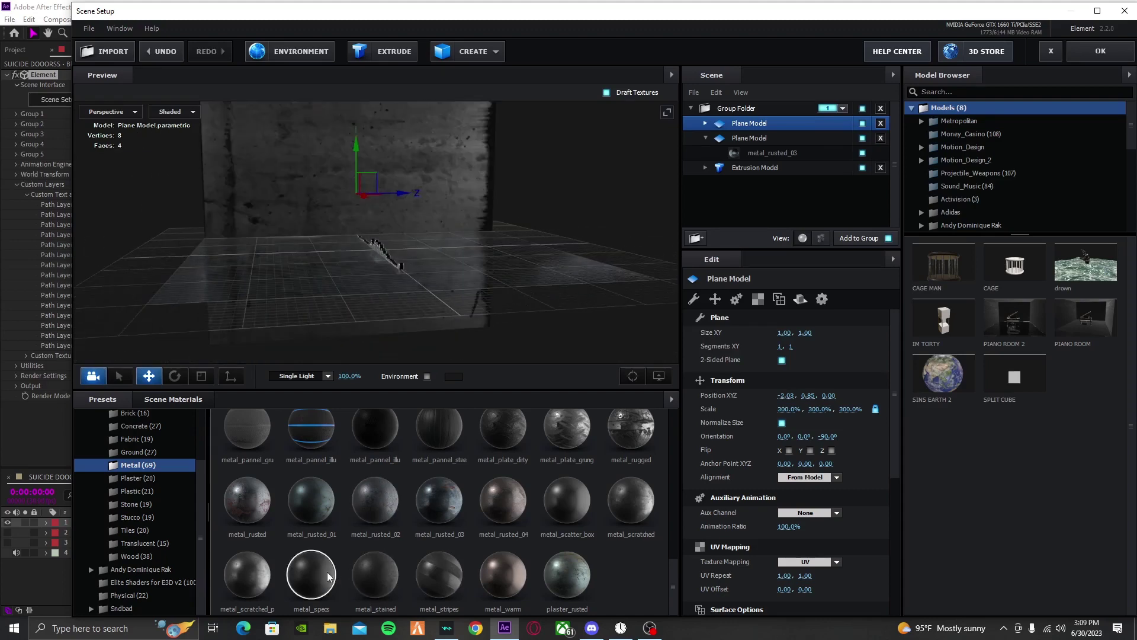
pyautogui.click(325, 576)
pyautogui.click(362, 585)
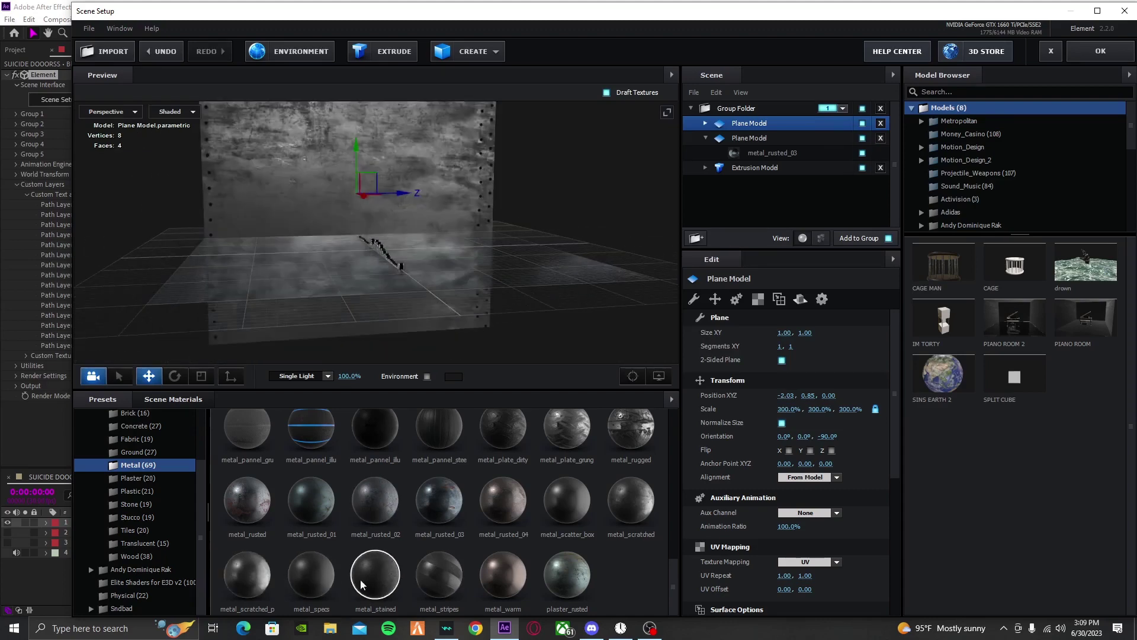
pyautogui.doubleClick(384, 578)
pyautogui.doubleClick(250, 576)
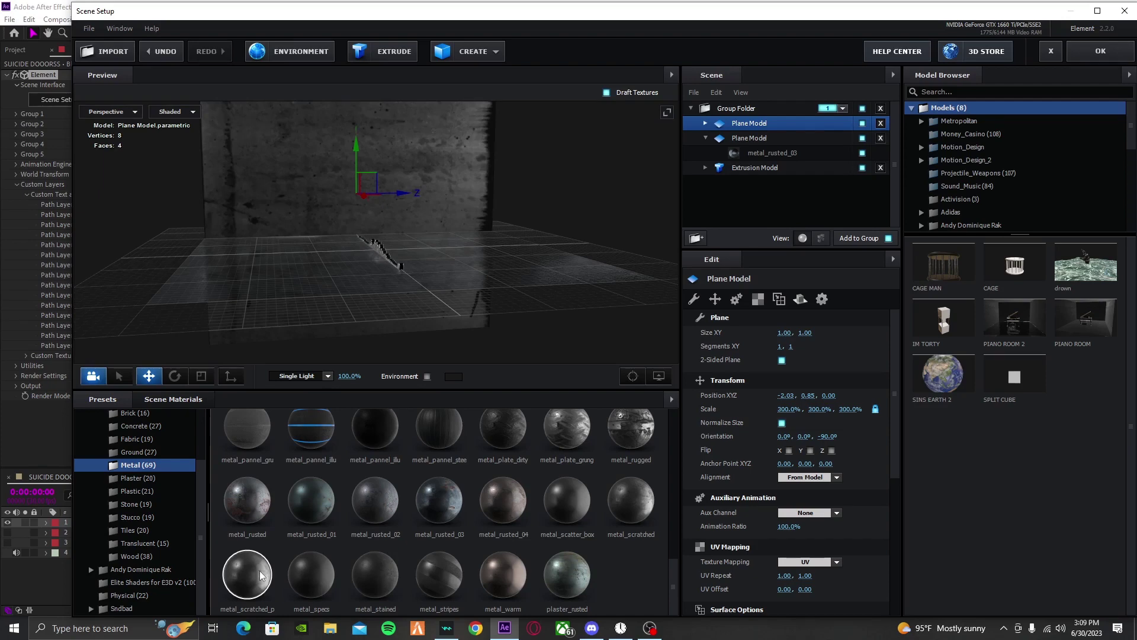
pyautogui.scroll(-1, 506, 248)
pyautogui.moveTo(506, 248); pyautogui.dragTo(508, 278)
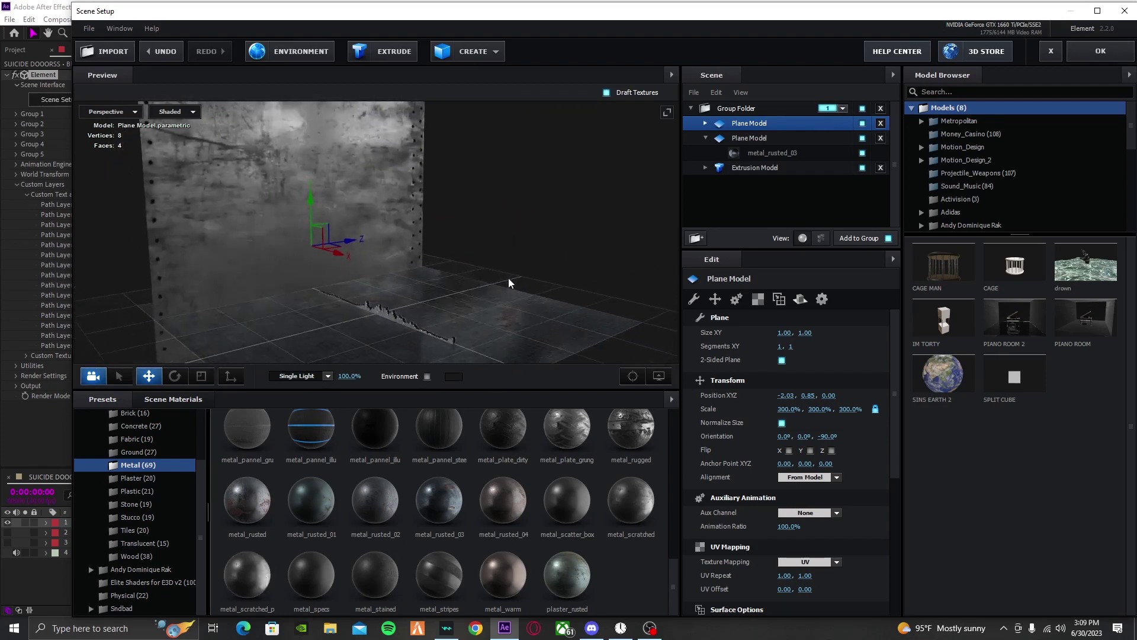
# Step: Compare the plate and panel metal presets on the wall plane and apply metal_painted
pyautogui.click(618, 446)
pyautogui.click(556, 439)
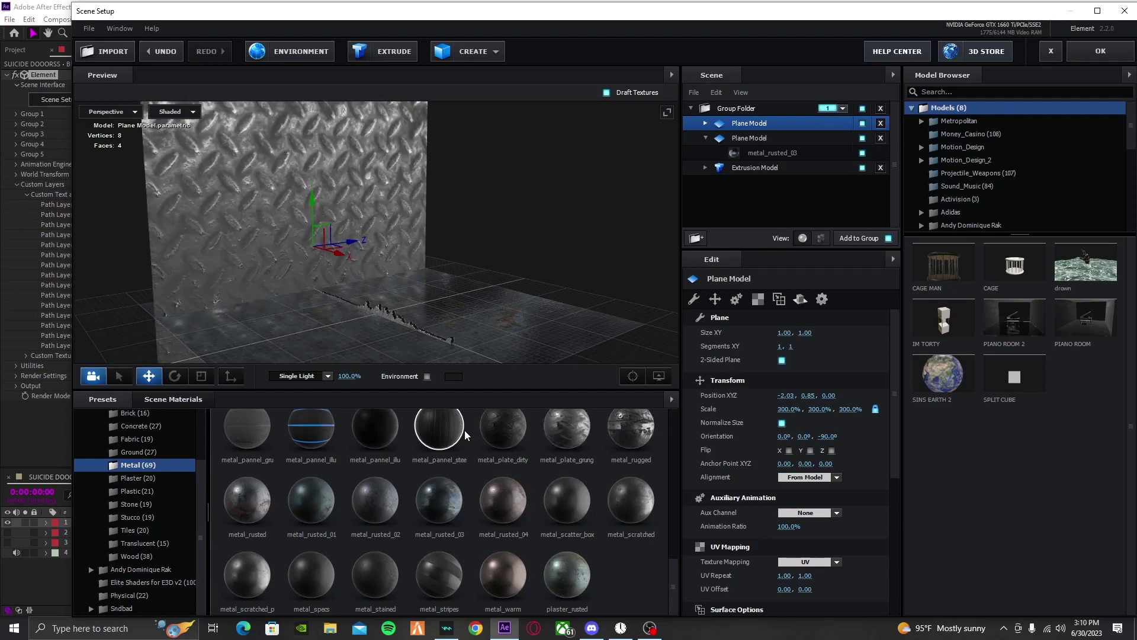
pyautogui.click(462, 430)
pyautogui.scroll(2, 429, 474)
pyautogui.click(380, 511)
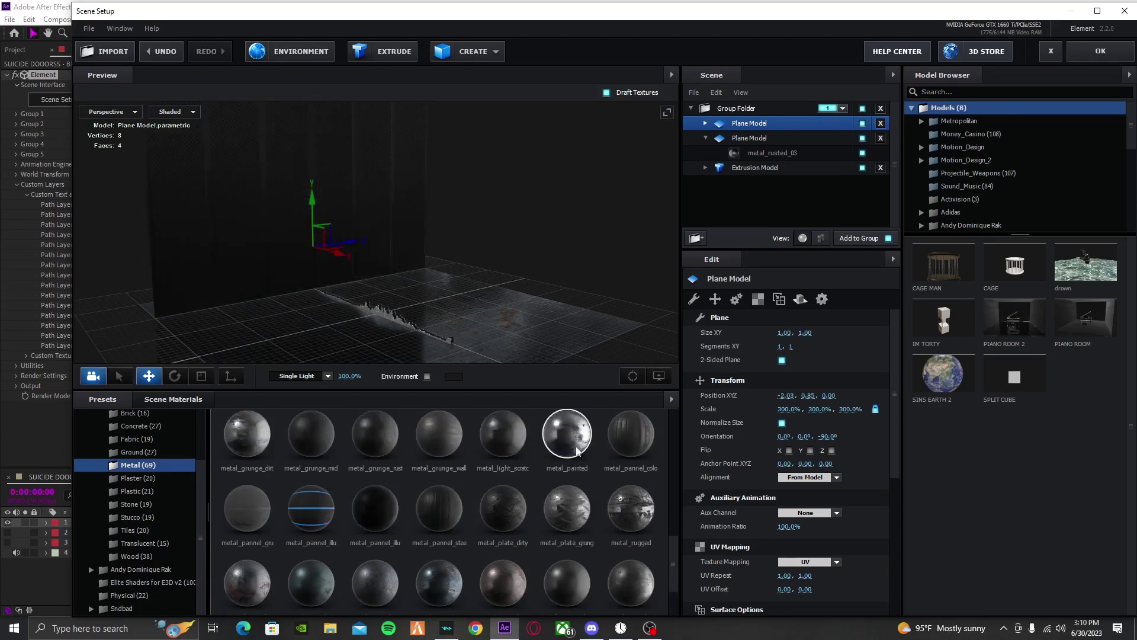
pyautogui.click(577, 450)
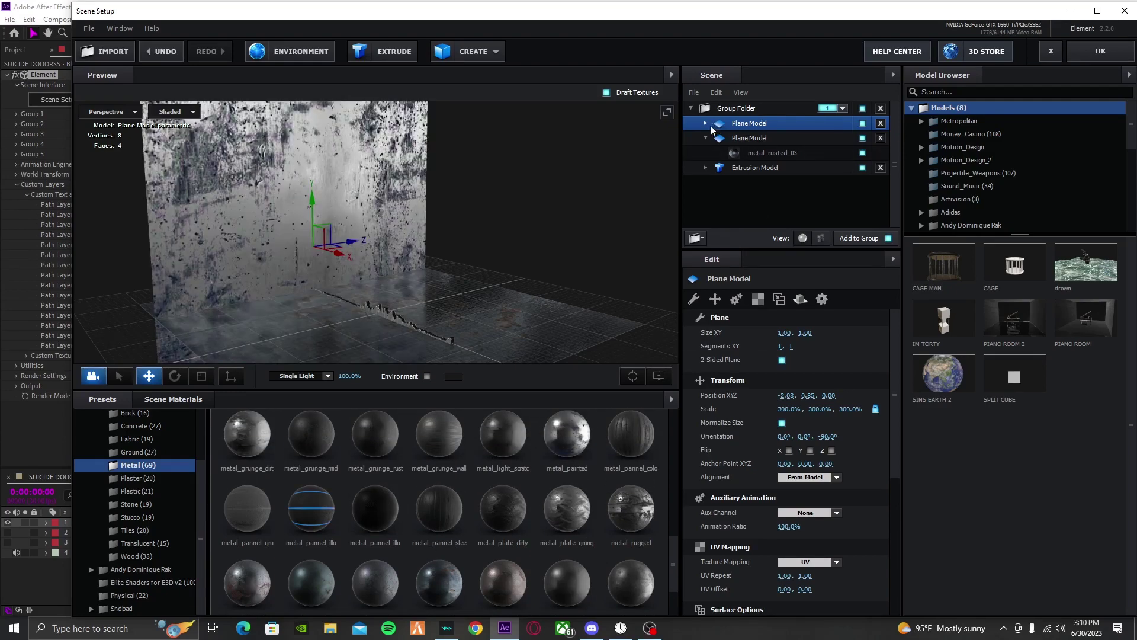
# Step: Duplicate the wall plane with the metal_painted material
pyautogui.moveTo(509, 331); pyautogui.dragTo(510, 274)
pyautogui.hotkey('ctrl', 'd')
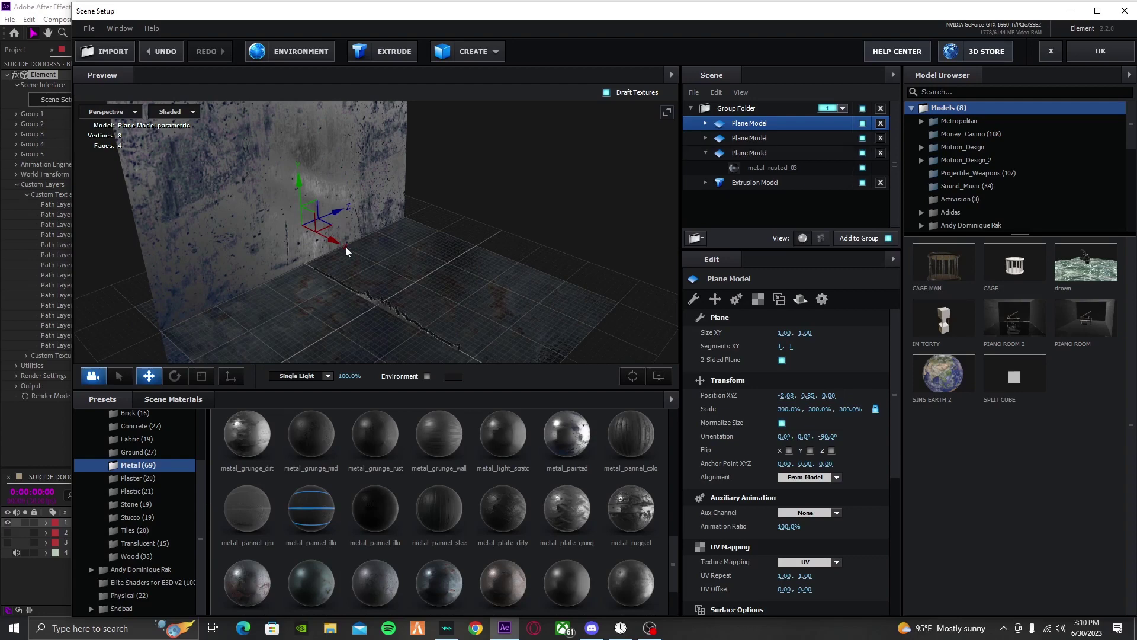
pyautogui.click(830, 436)
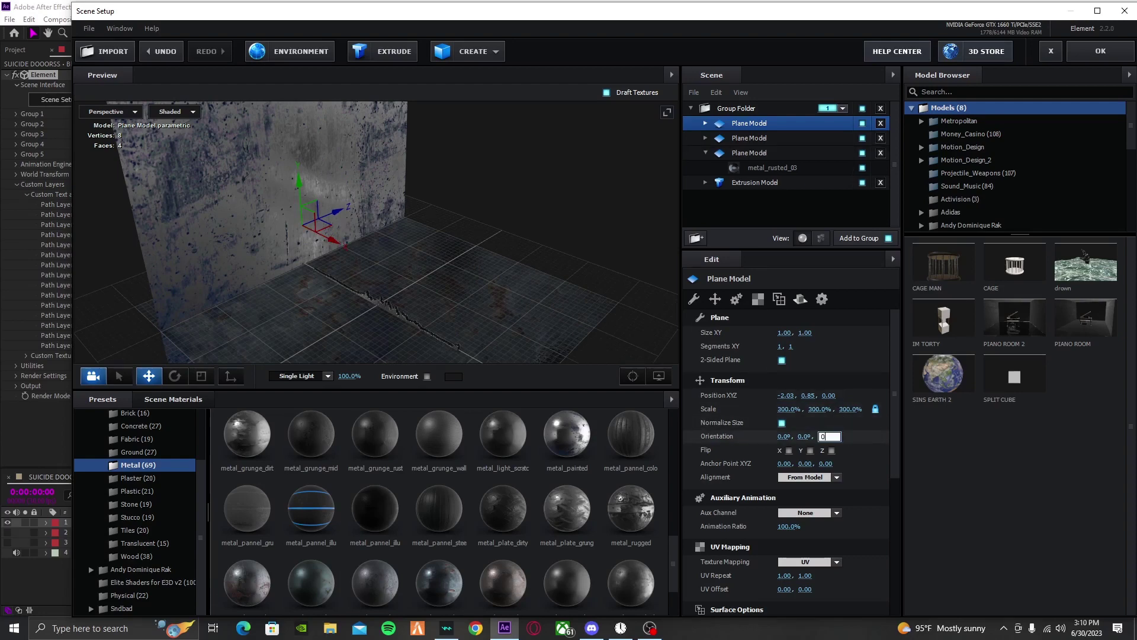
pyautogui.write('0')
pyautogui.press('Return')
pyautogui.hotkey('ctrl', 'z')
# Step: Set the duplicated wall's Y orientation to -90° and move it to about 0.00, 0.85, 2.96 along the adjacent floor edge
pyautogui.moveTo(805, 436); pyautogui.dragTo(809, 436)
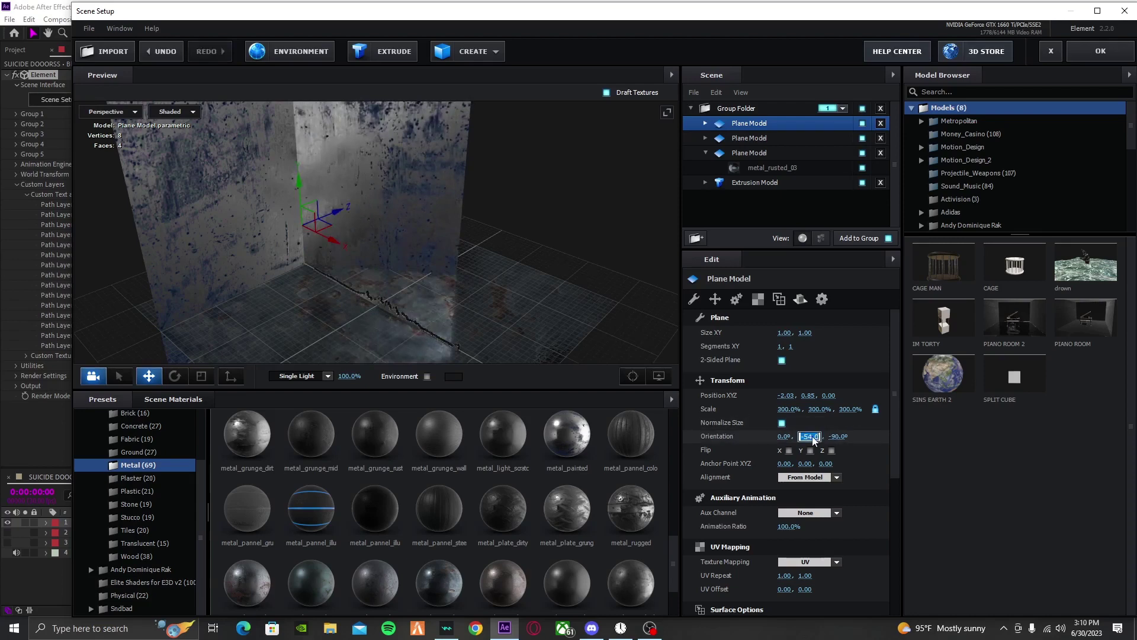
pyautogui.press('Return')
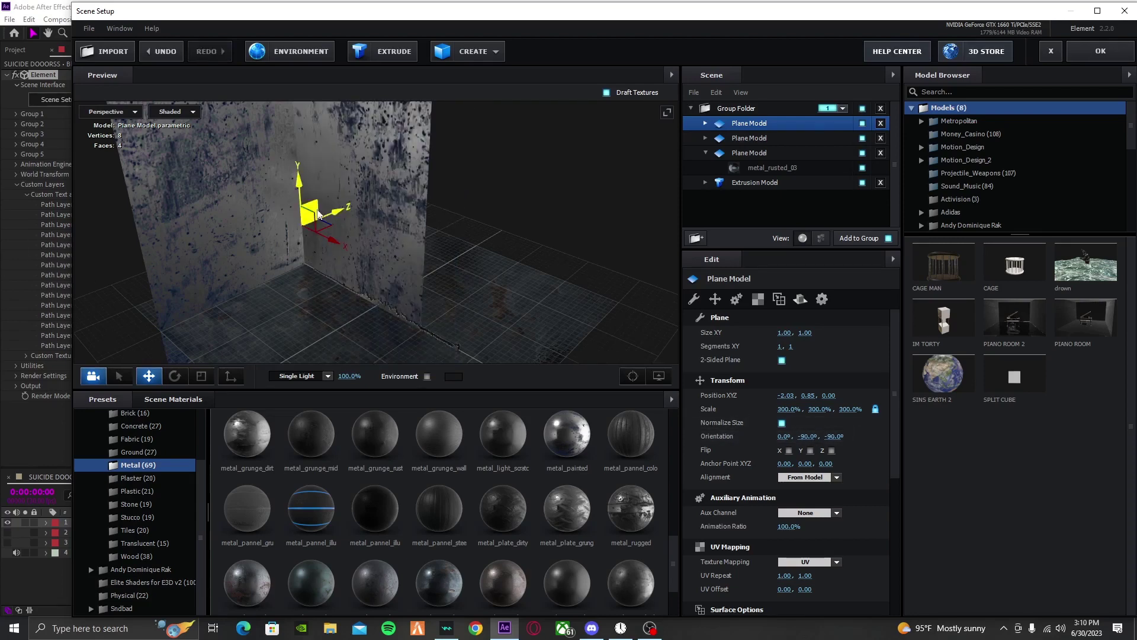
pyautogui.moveTo(317, 214); pyautogui.dragTo(514, 248)
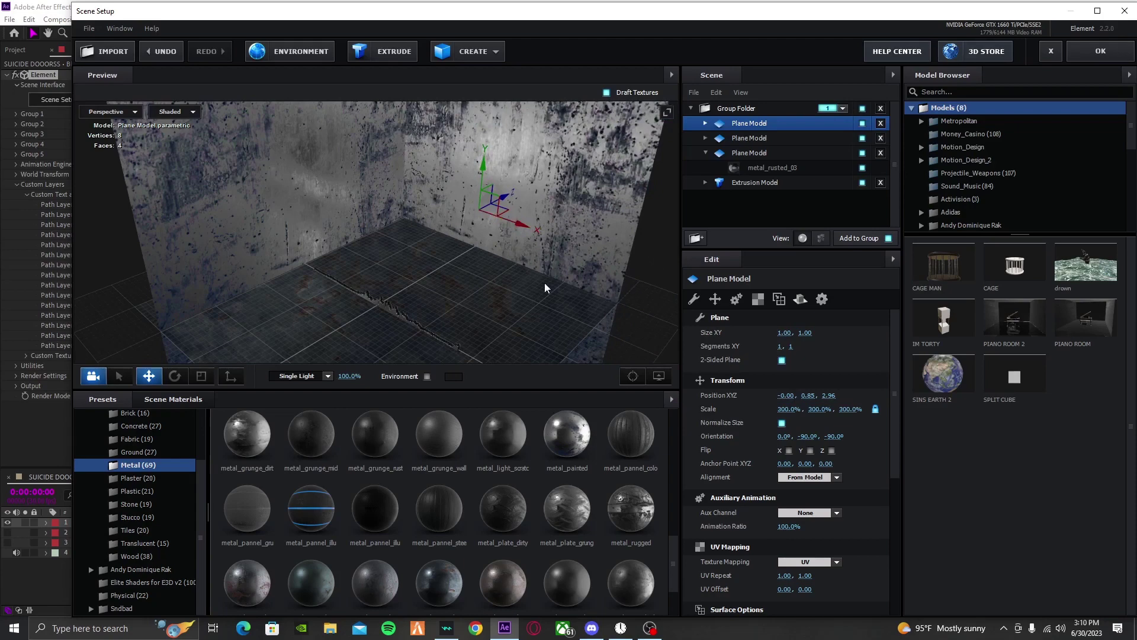
# Step: Duplicate the adjacent wall and move the copy to the opposite side of the floor, at about Z -2.97
pyautogui.moveTo(545, 283); pyautogui.dragTo(587, 262)
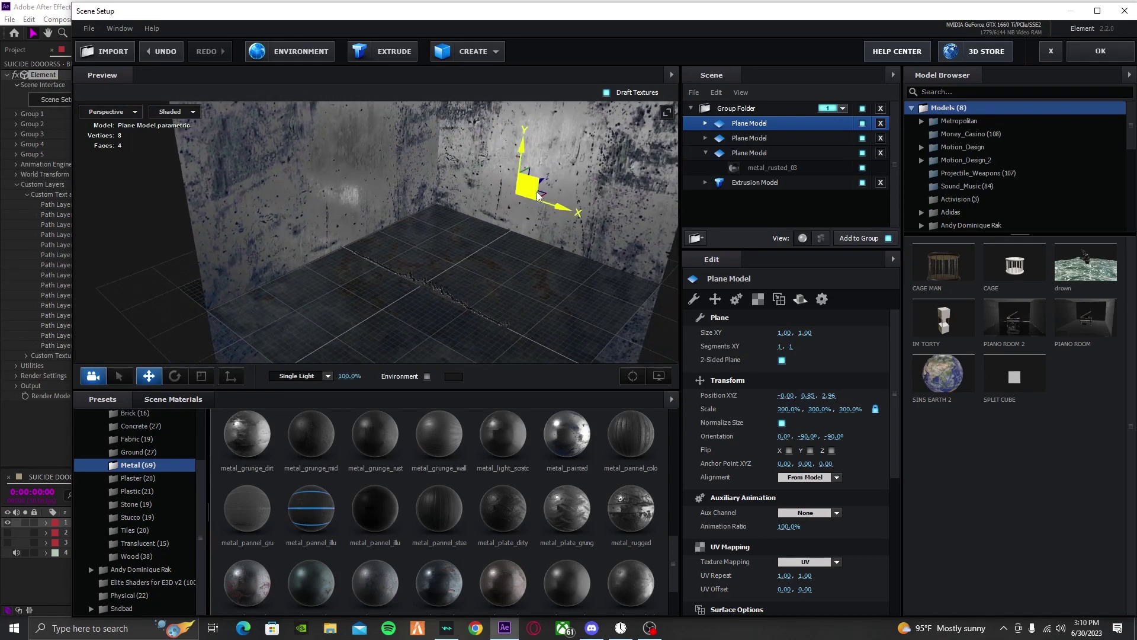
pyautogui.hotkey('ctrl', 'd')
pyautogui.moveTo(543, 177); pyautogui.dragTo(361, 311)
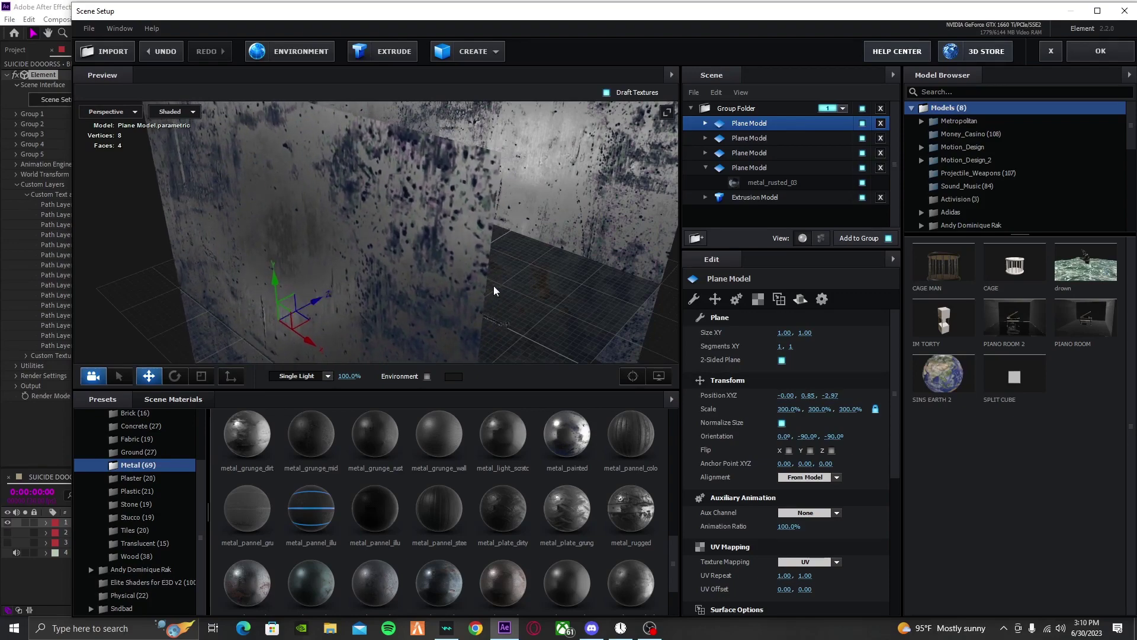
# Step: Duplicate the first wall plane and move the copy to about X 2.99 to close off the remaining side
pyautogui.moveTo(493, 285); pyautogui.dragTo(339, 289)
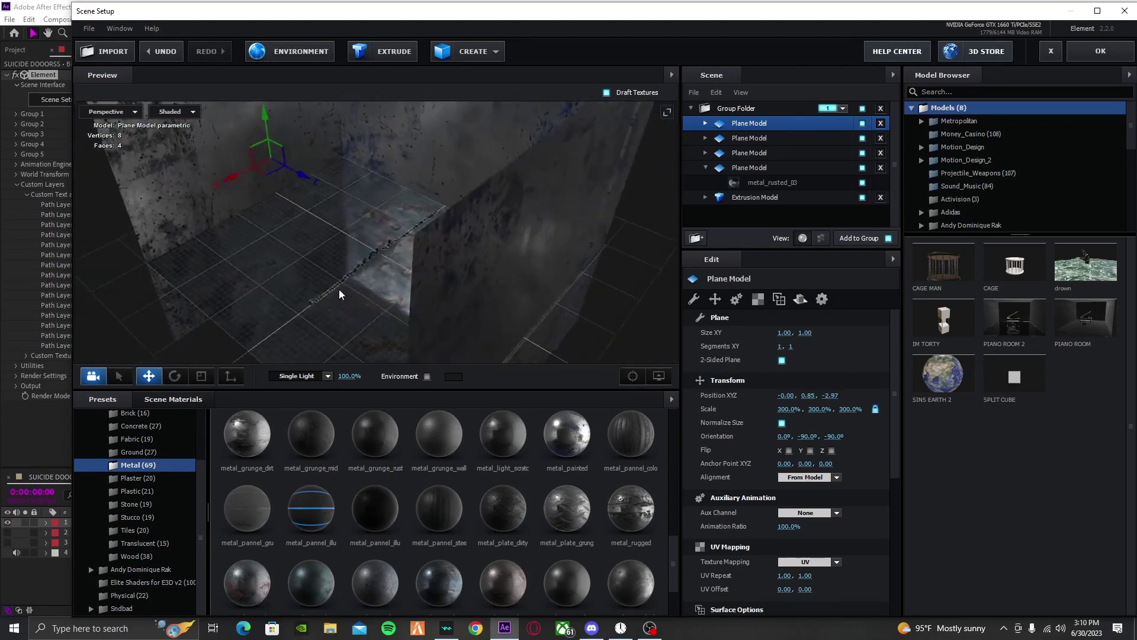
pyautogui.click(740, 153)
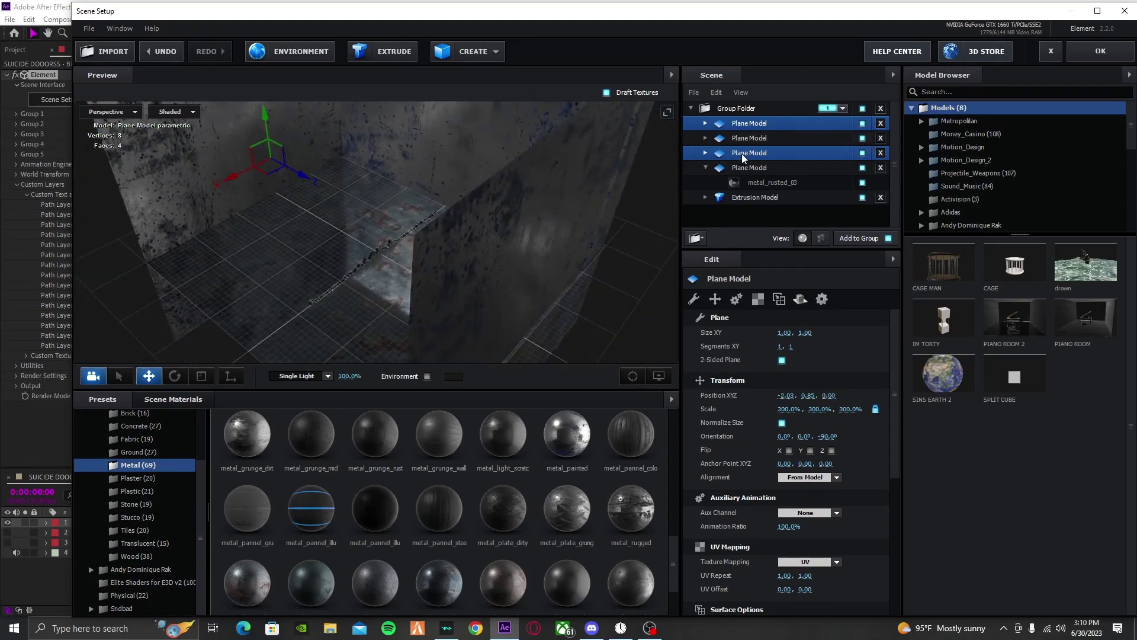
pyautogui.hotkey('ctrl', 'd')
pyautogui.moveTo(428, 187); pyautogui.dragTo(203, 350)
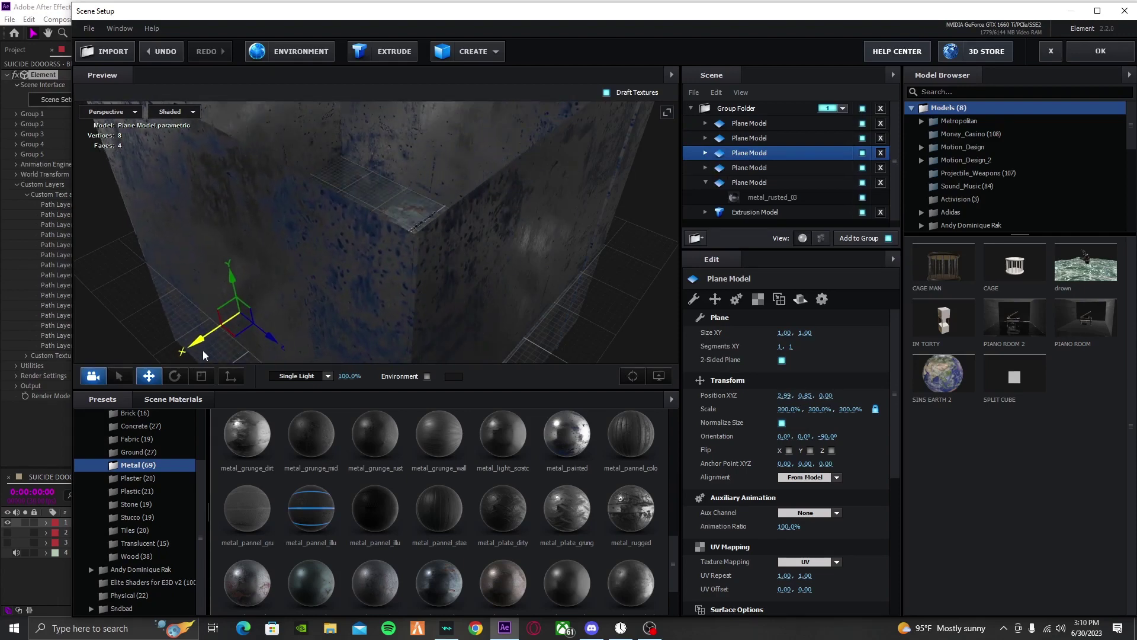
# Step: Set the extruded spectrum's orientation to 90°, 0°, 26.5° and scale to 58%, and move it to about 0.87, 0.00, 0.27
pyautogui.moveTo(395, 256); pyautogui.dragTo(575, 150)
pyautogui.scroll(3, 453, 278)
pyautogui.scroll(-5, 575, 155)
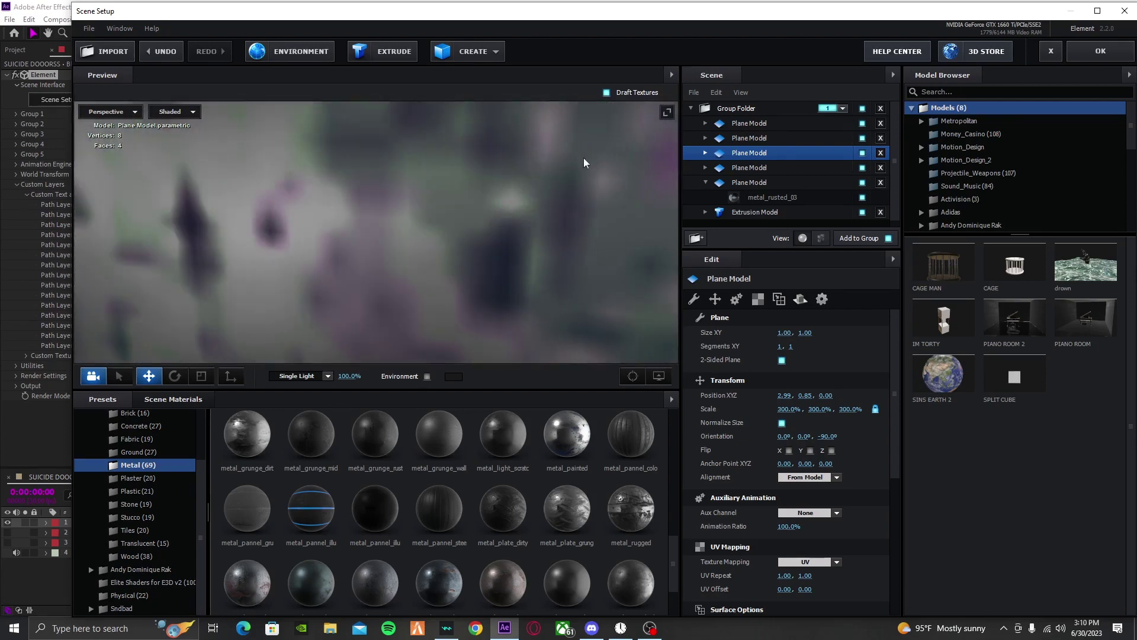
pyautogui.click(706, 182)
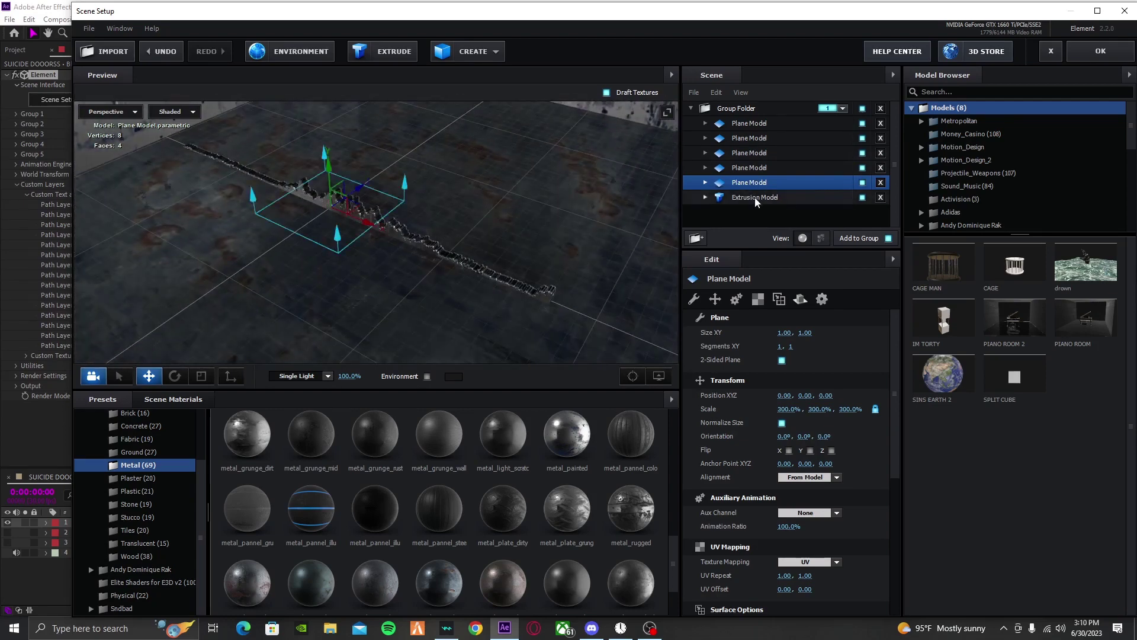
pyautogui.click(755, 197)
pyautogui.click(736, 299)
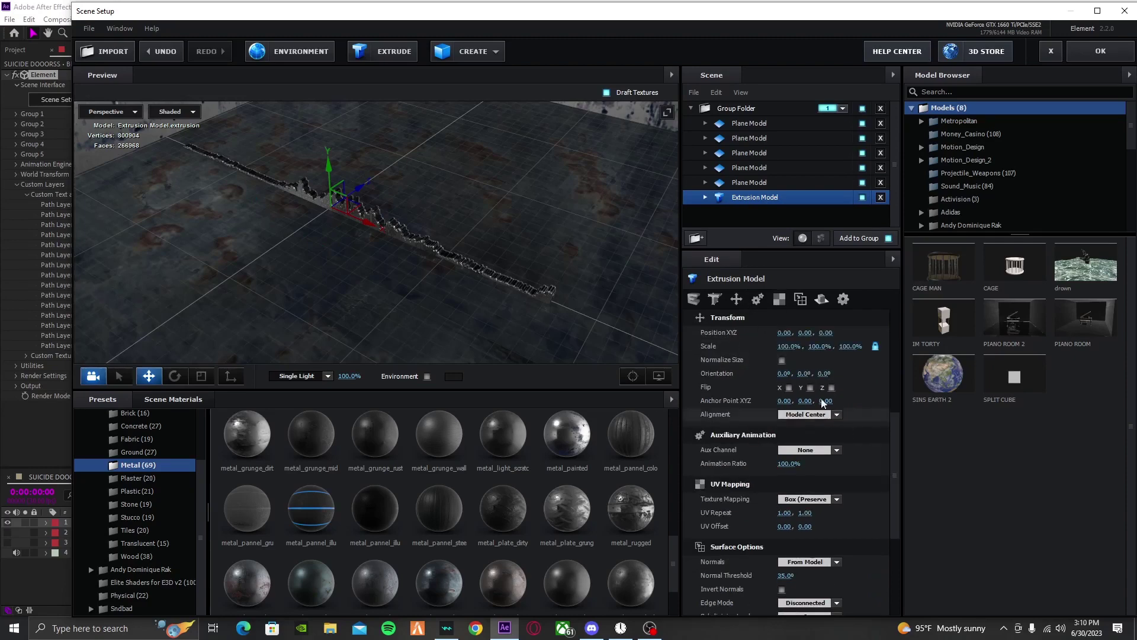
pyautogui.moveTo(824, 372)
pyautogui.mouseDown()
pyautogui.moveTo(791, 371)
pyautogui.moveTo(841, 379)
pyautogui.moveTo(812, 372)
pyautogui.mouseUp()
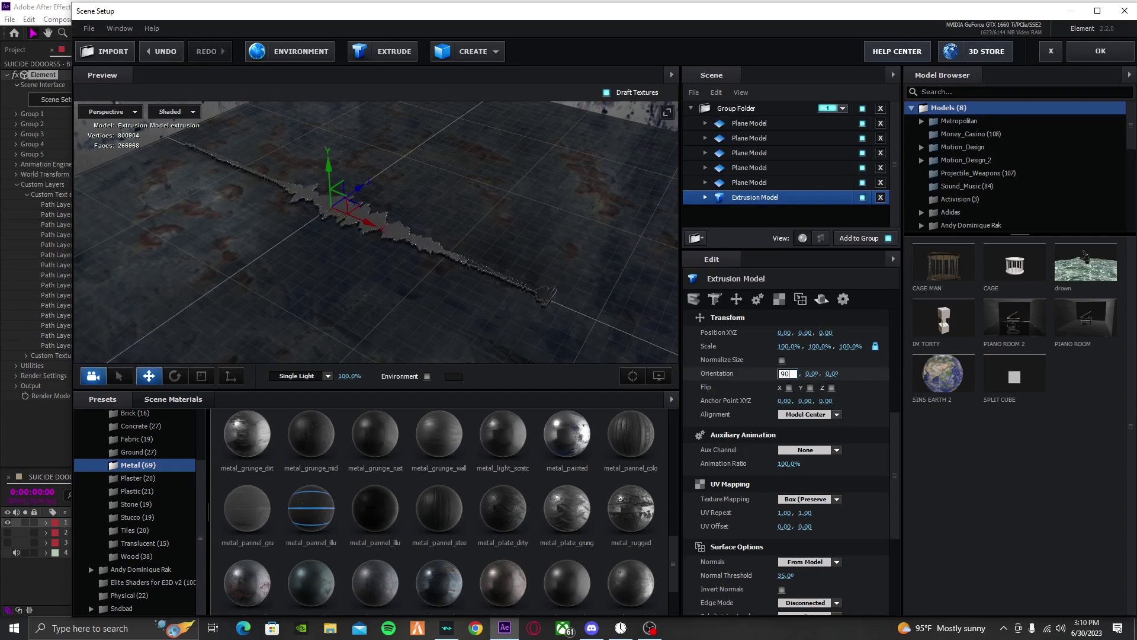
pyautogui.moveTo(841, 347); pyautogui.dragTo(857, 368)
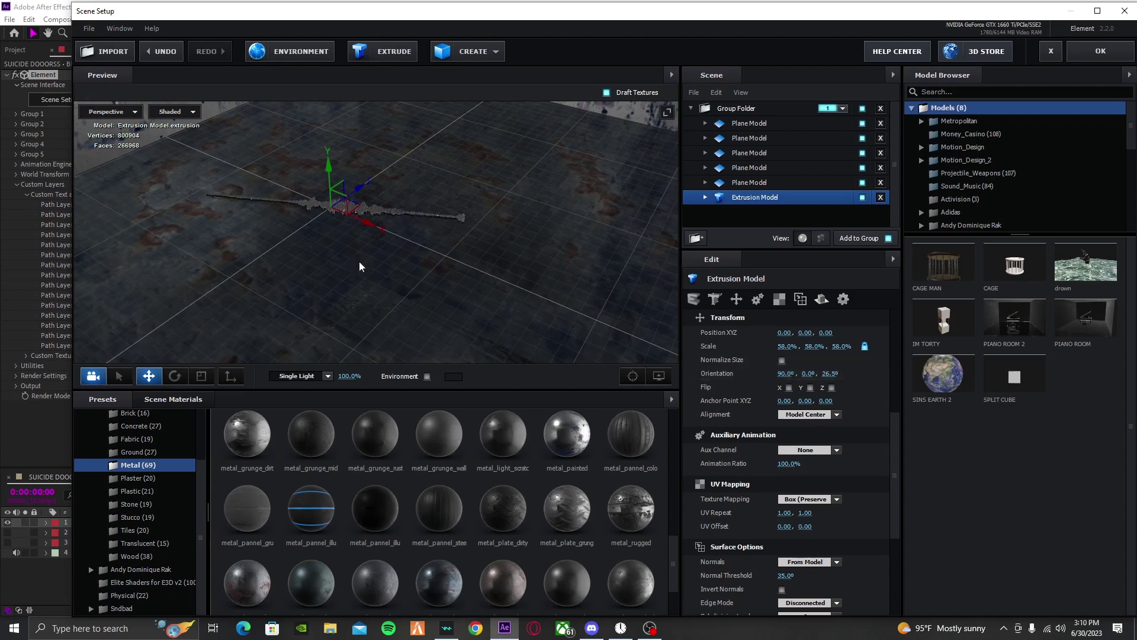
pyautogui.moveTo(360, 189); pyautogui.dragTo(449, 225)
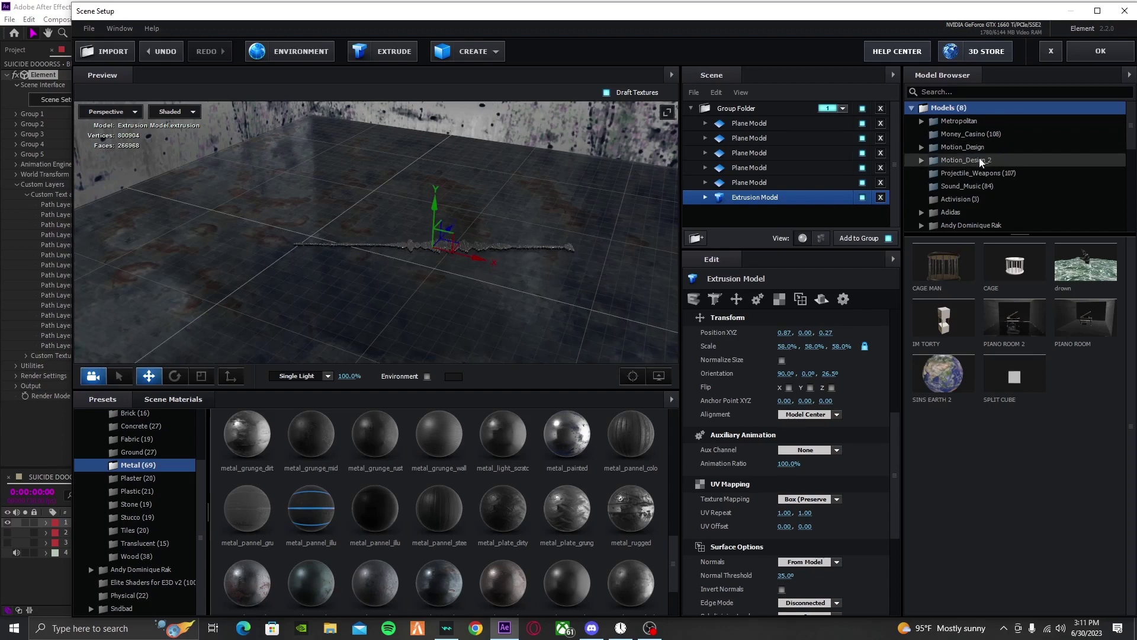
# Step: Add the IPHONE 14 AH model from the Favorites models to the scene
pyautogui.scroll(-10, 979, 160)
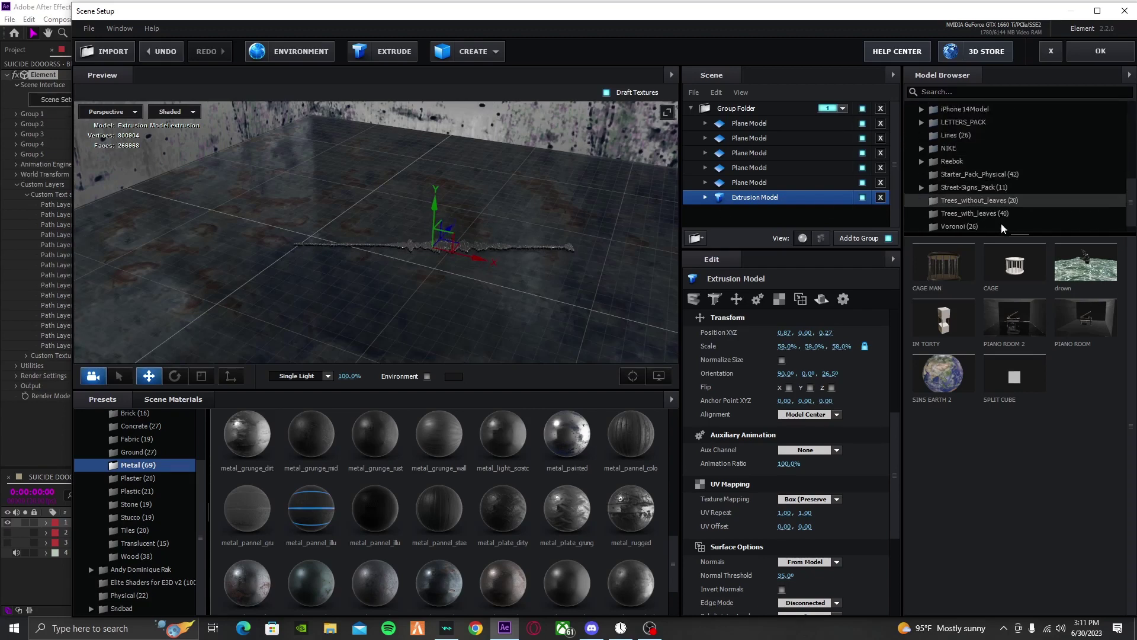
pyautogui.scroll(-2, 996, 191)
pyautogui.click(989, 226)
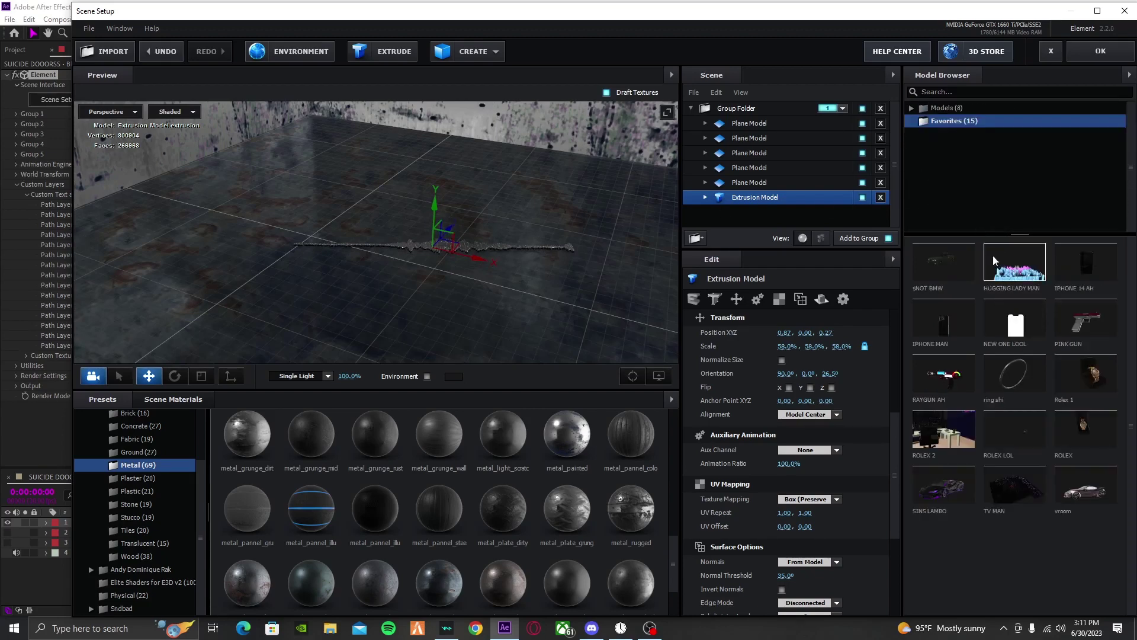
pyautogui.doubleClick(1087, 262)
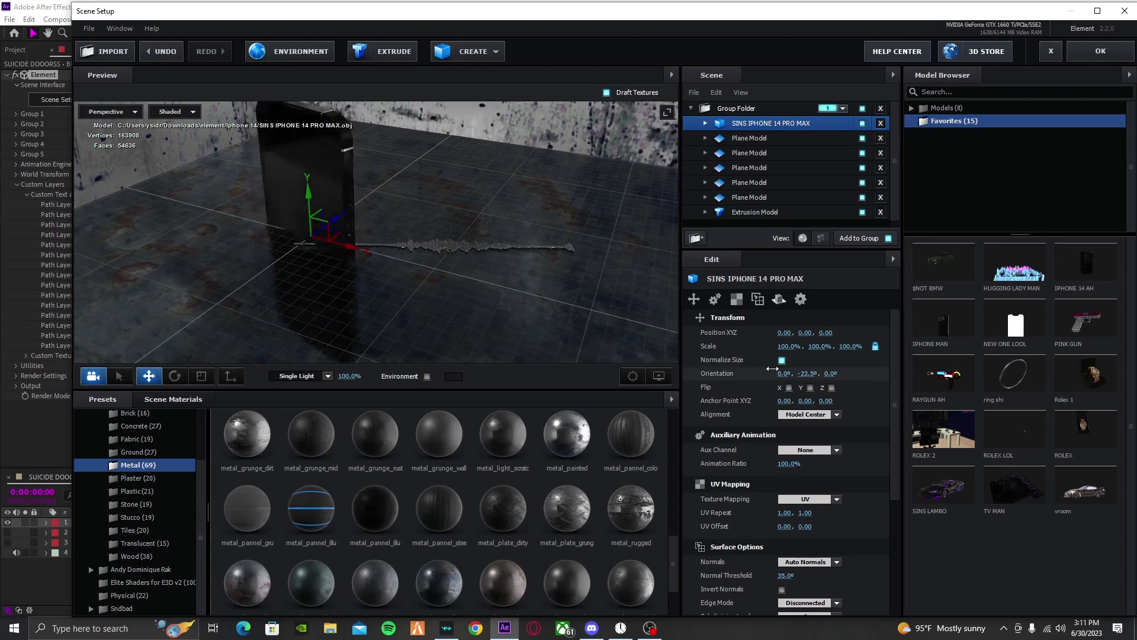
pyautogui.moveTo(824, 378); pyautogui.dragTo(693, 375)
pyautogui.hotkey('ctrl', 'z')
pyautogui.moveTo(472, 314); pyautogui.dragTo(415, 284)
pyautogui.hotkey('ctrl', 'z')
# Step: Lay the iPhone model flat by setting its orientation to 90°, 0°, 30°, and scale it to 84%
pyautogui.moveTo(786, 373); pyautogui.dragTo(780, 371)
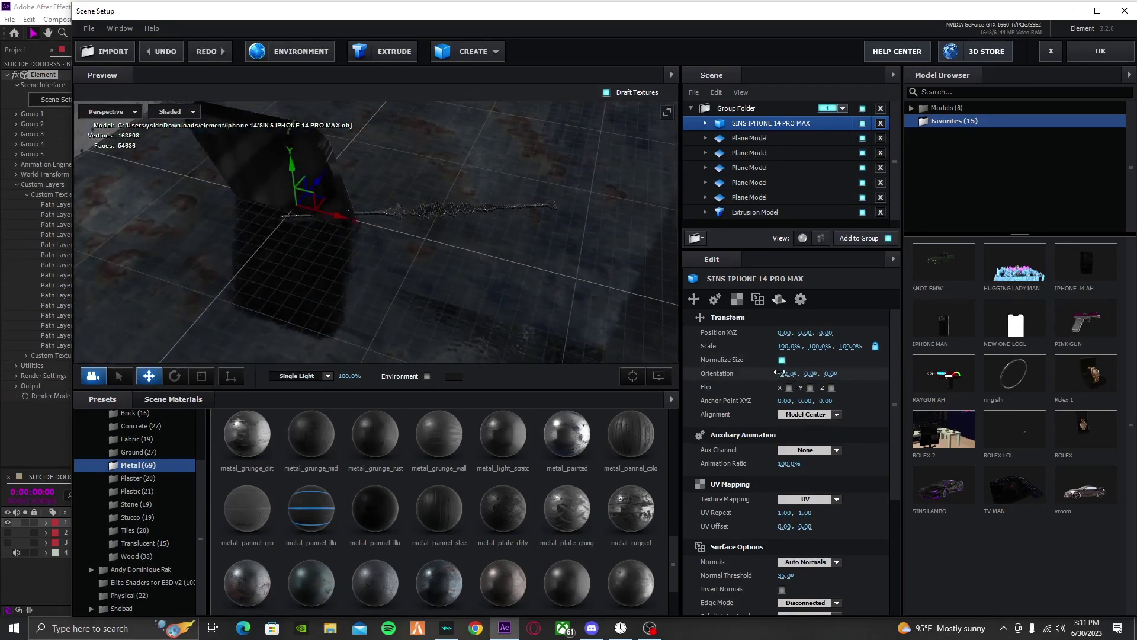
pyautogui.press('Return')
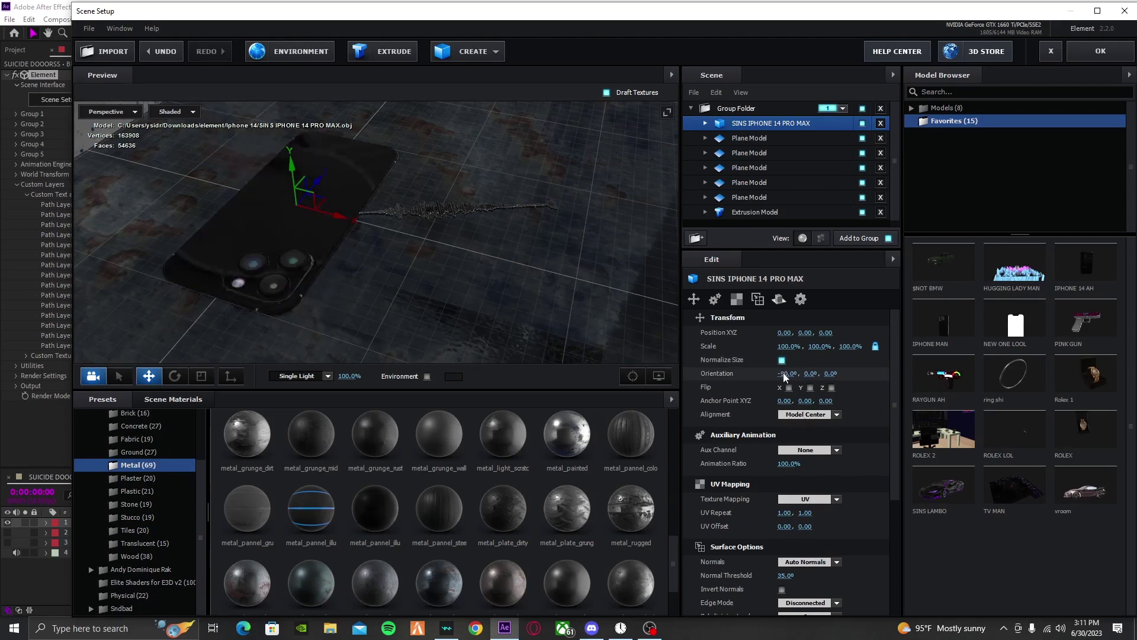
pyautogui.write('90')
pyautogui.press('Return')
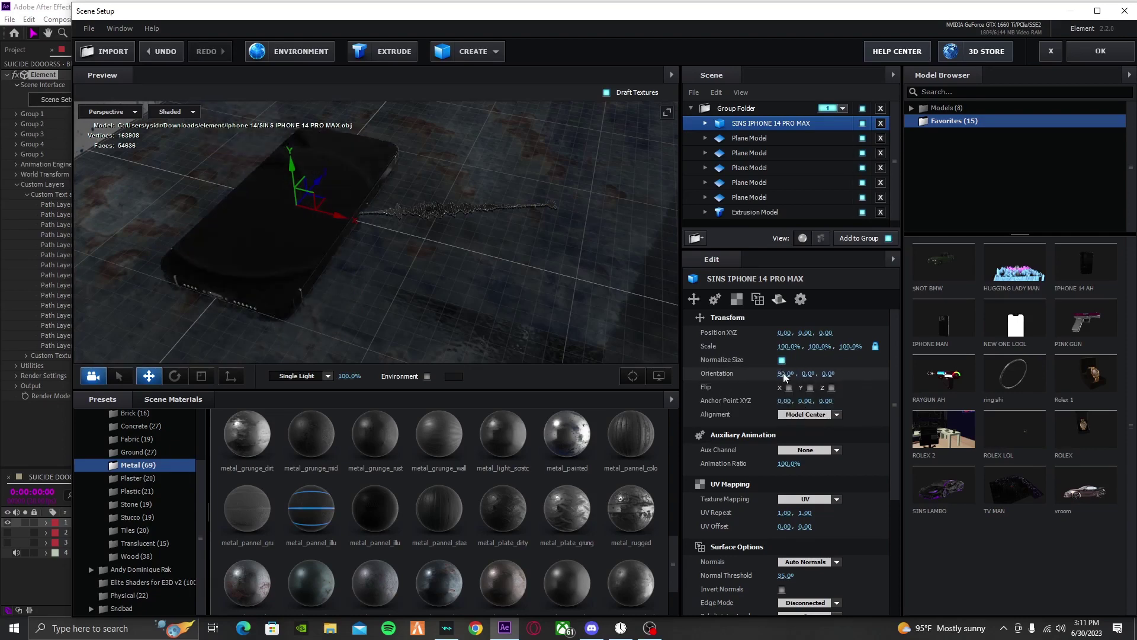
pyautogui.moveTo(851, 346); pyautogui.dragTo(846, 375)
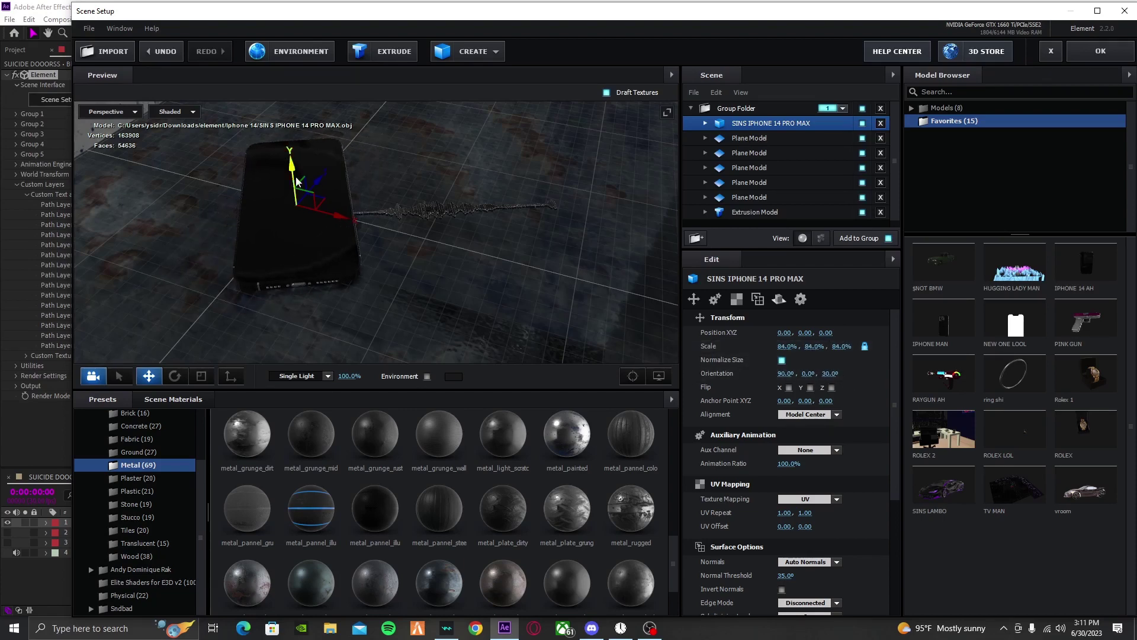
# Step: Move the iPhone model to about -0.30, 0.00, -0.54 on the floor
pyautogui.moveTo(332, 223); pyautogui.dragTo(359, 240)
pyautogui.moveTo(349, 192); pyautogui.dragTo(307, 205)
pyautogui.moveTo(348, 268); pyautogui.dragTo(511, 286)
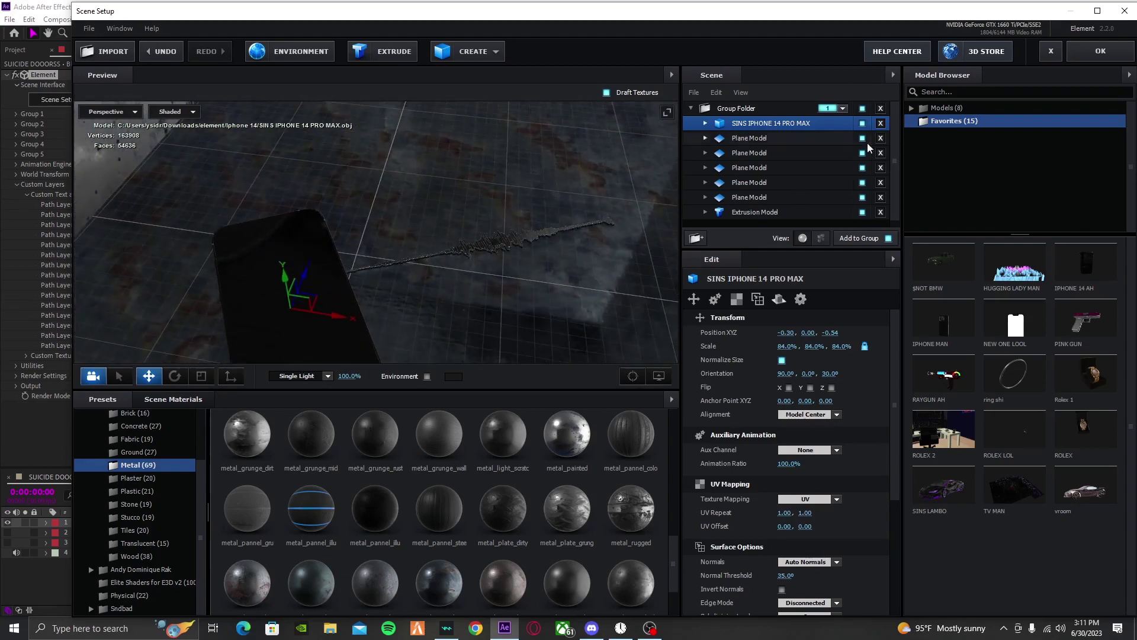
# Step: Add the mic_01 model from the Sound_Music collection to the scene
pyautogui.doubleClick(947, 108)
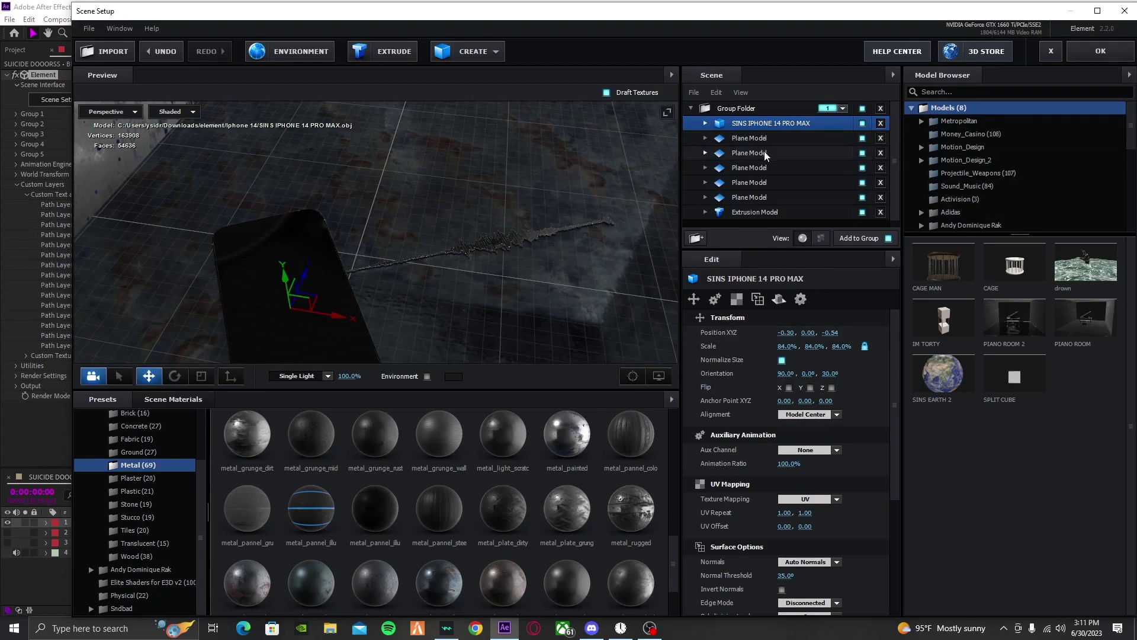
pyautogui.moveTo(453, 250); pyautogui.dragTo(437, 257)
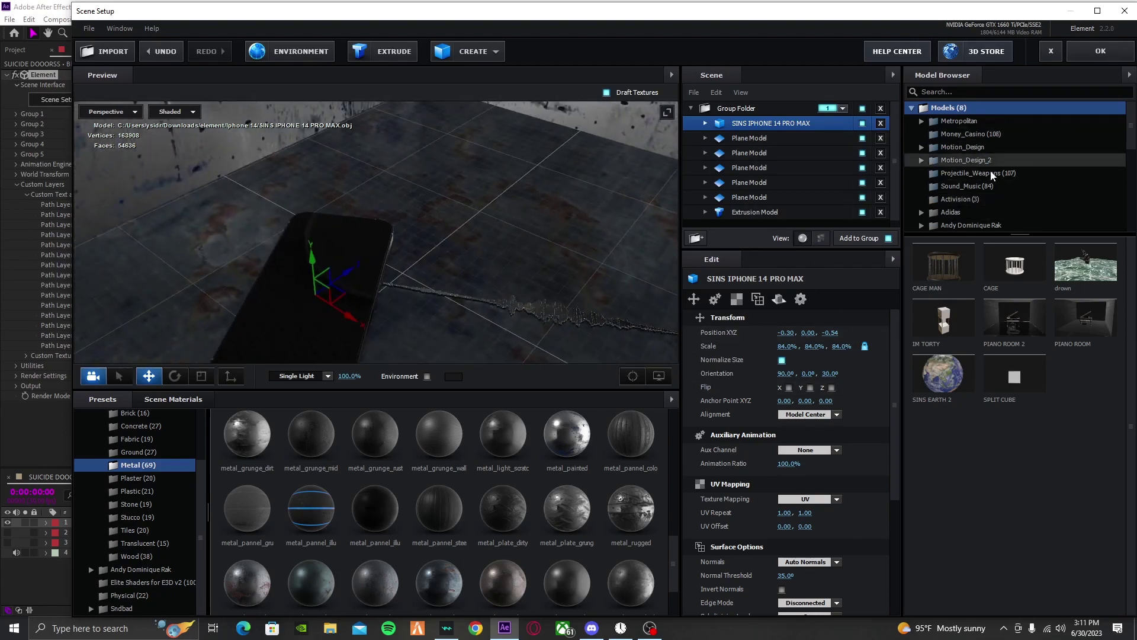
pyautogui.click(984, 187)
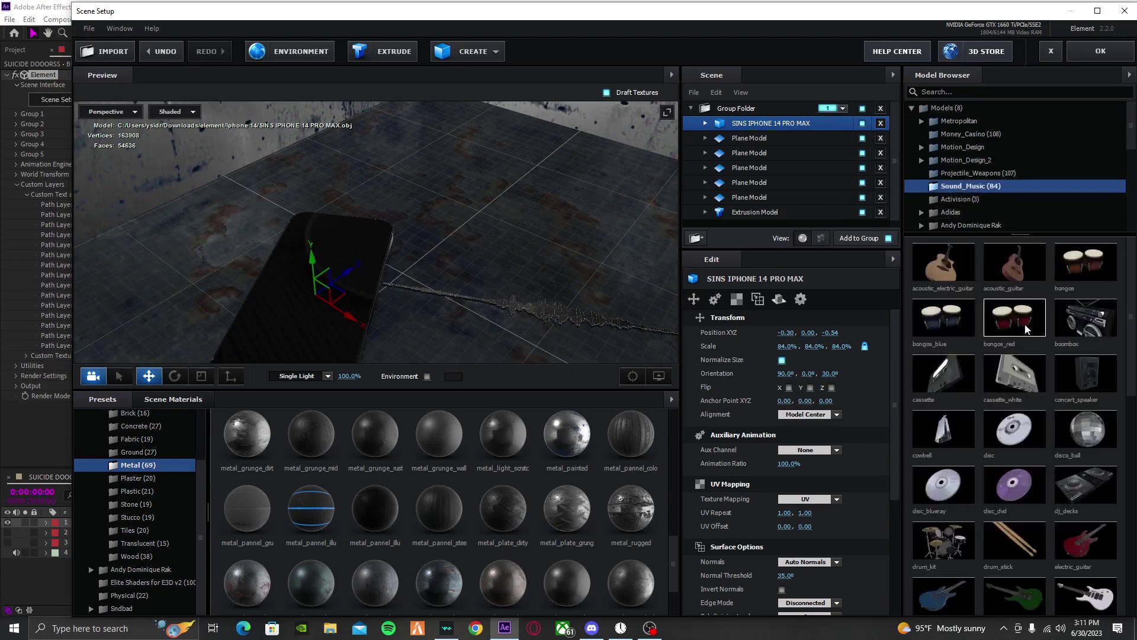
pyautogui.scroll(-15, 1035, 320)
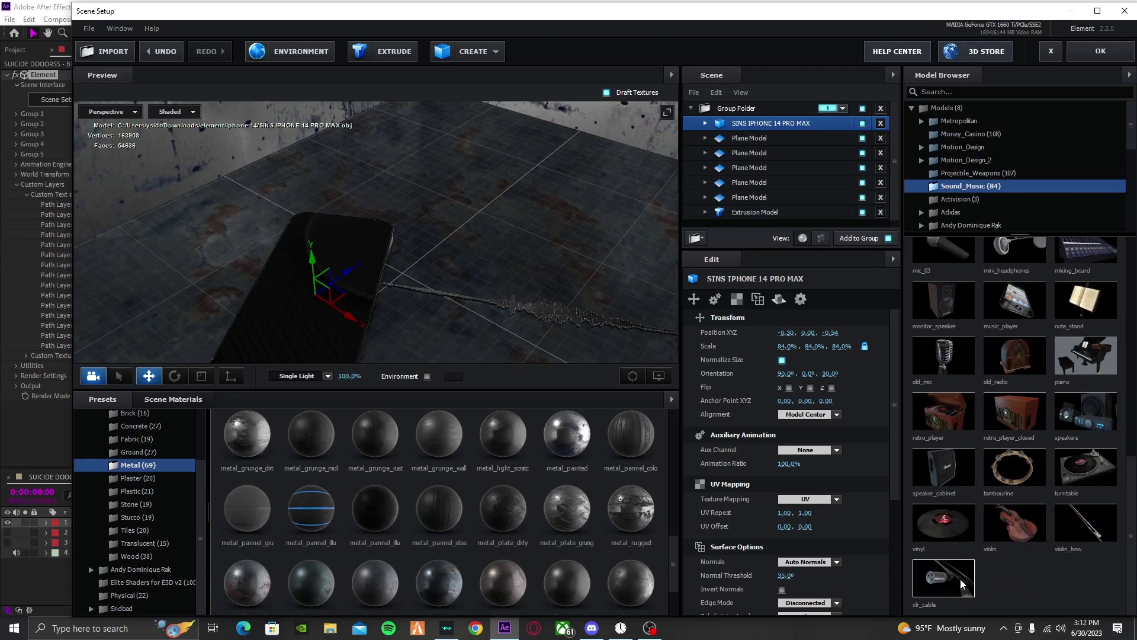
pyautogui.scroll(3, 983, 504)
pyautogui.scroll(1, 983, 503)
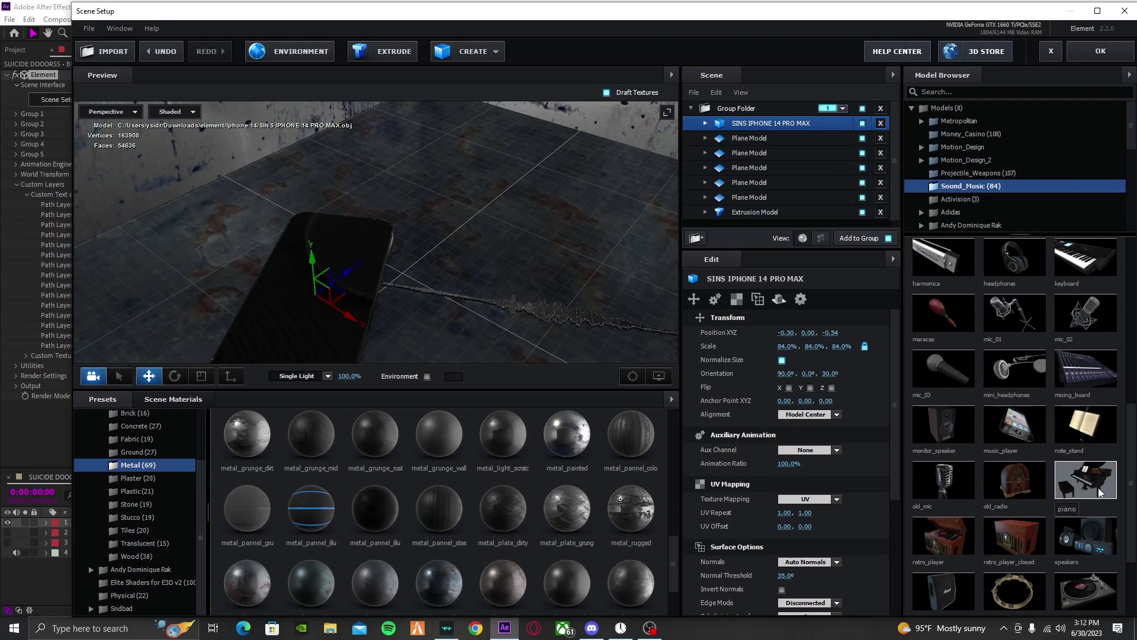
pyautogui.scroll(2, 1099, 491)
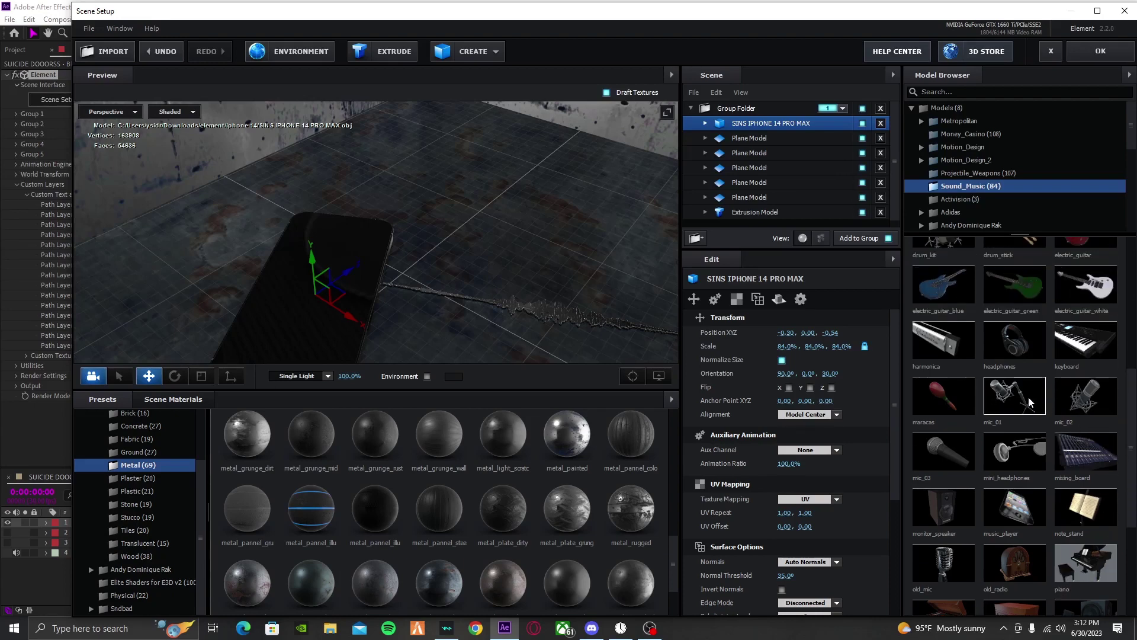
pyautogui.click(1029, 403)
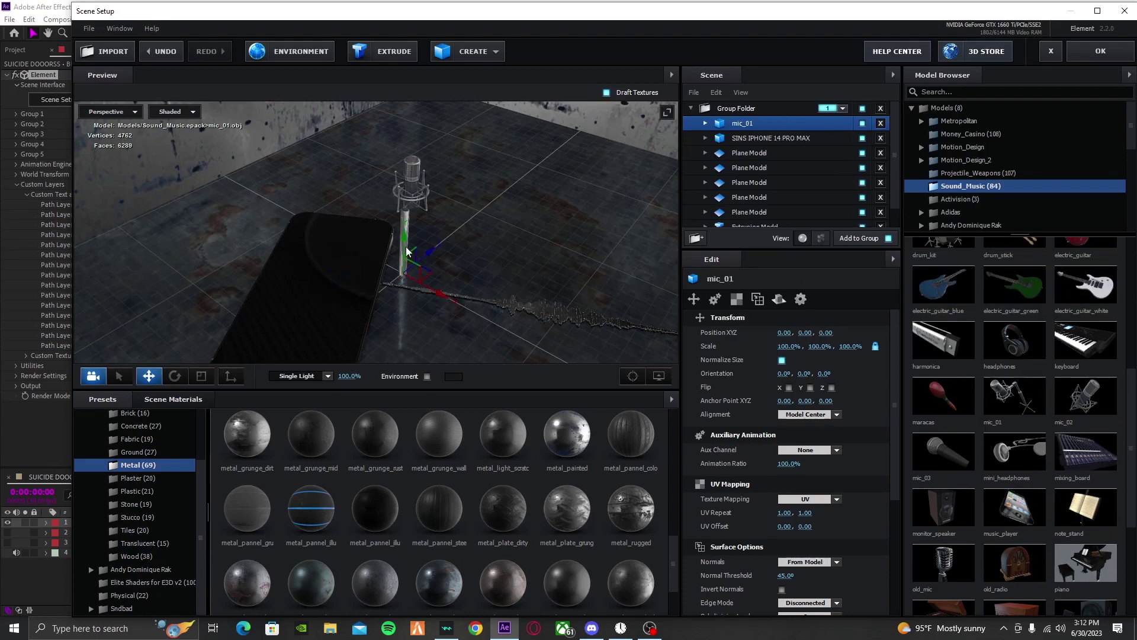
# Step: Scale the microphone to 54.5% with normalized size kept on, and move it to about 0.00, 0.81, 0.79
pyautogui.click(781, 360)
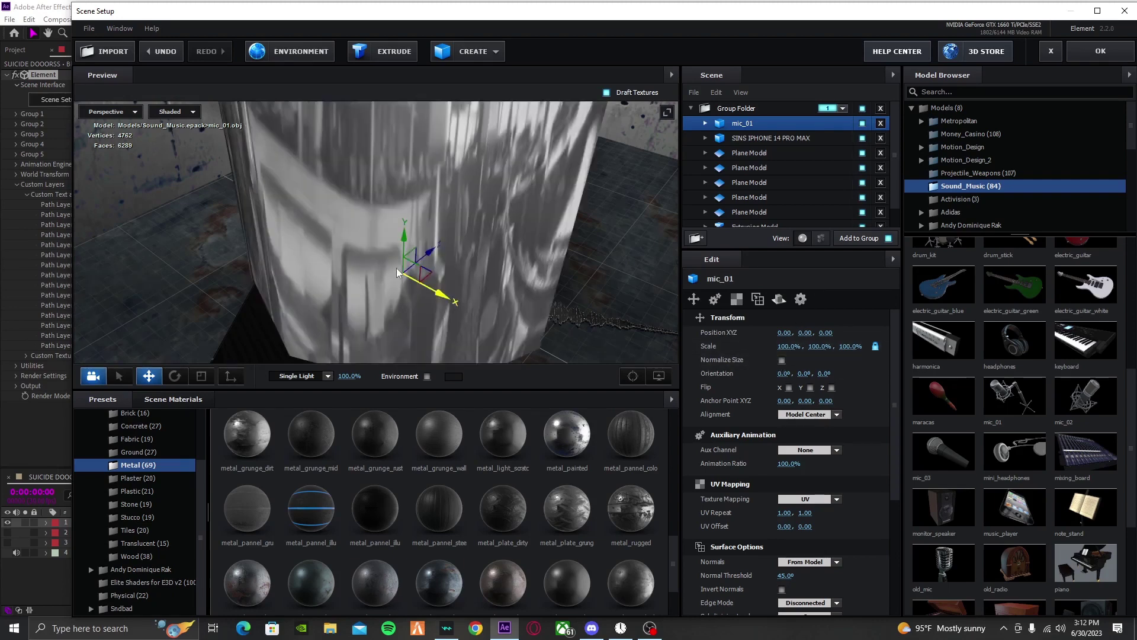
pyautogui.click(781, 359)
pyautogui.moveTo(797, 348); pyautogui.dragTo(788, 348)
pyautogui.moveTo(403, 239); pyautogui.dragTo(403, 130)
pyautogui.moveTo(843, 347)
pyautogui.mouseDown()
pyautogui.moveTo(862, 347)
pyautogui.moveTo(837, 348)
pyautogui.moveTo(846, 348)
pyautogui.mouseUp()
pyautogui.moveTo(437, 154); pyautogui.dragTo(516, 141)
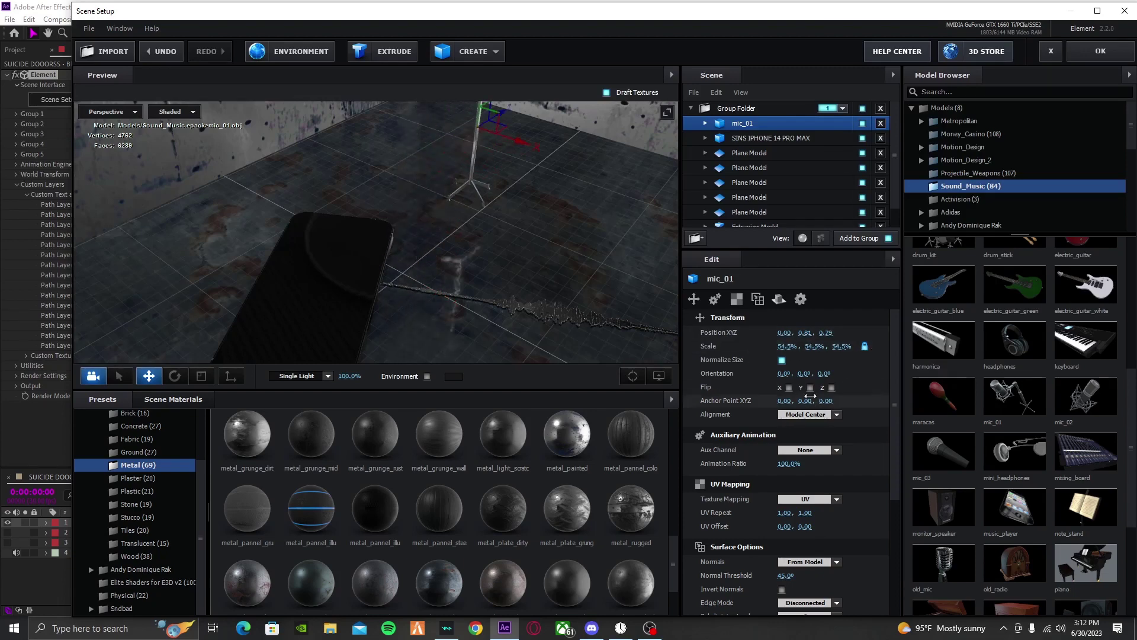
# Step: Rotate the microphone to -36° around Y and lower it towards the floor at about Y 0.57
pyautogui.moveTo(806, 377); pyautogui.dragTo(793, 375)
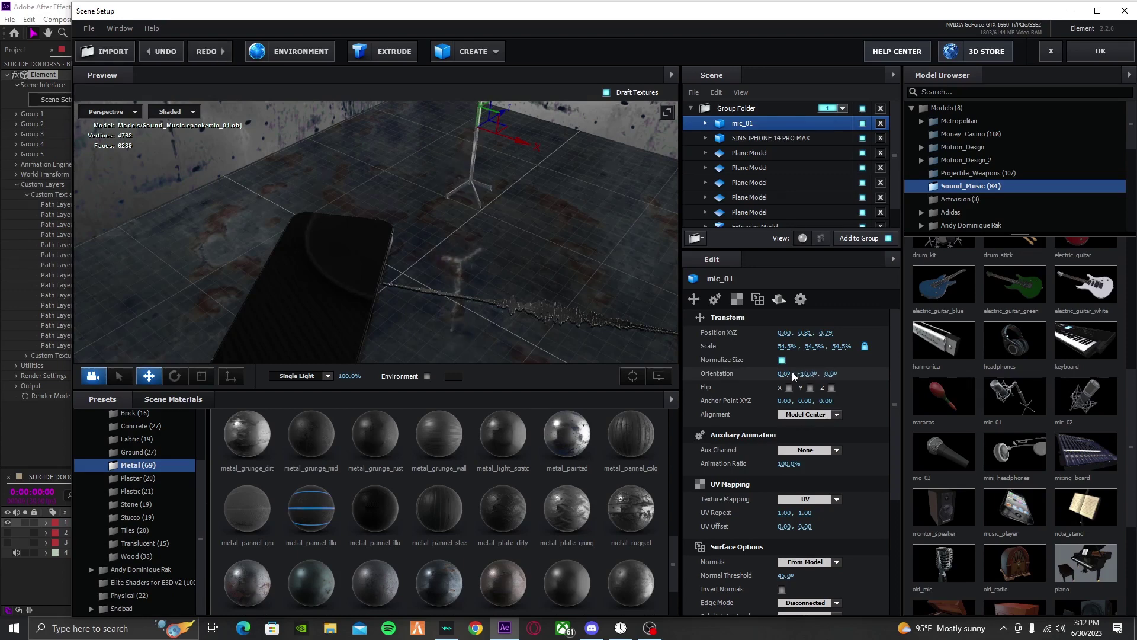
pyautogui.click(497, 118)
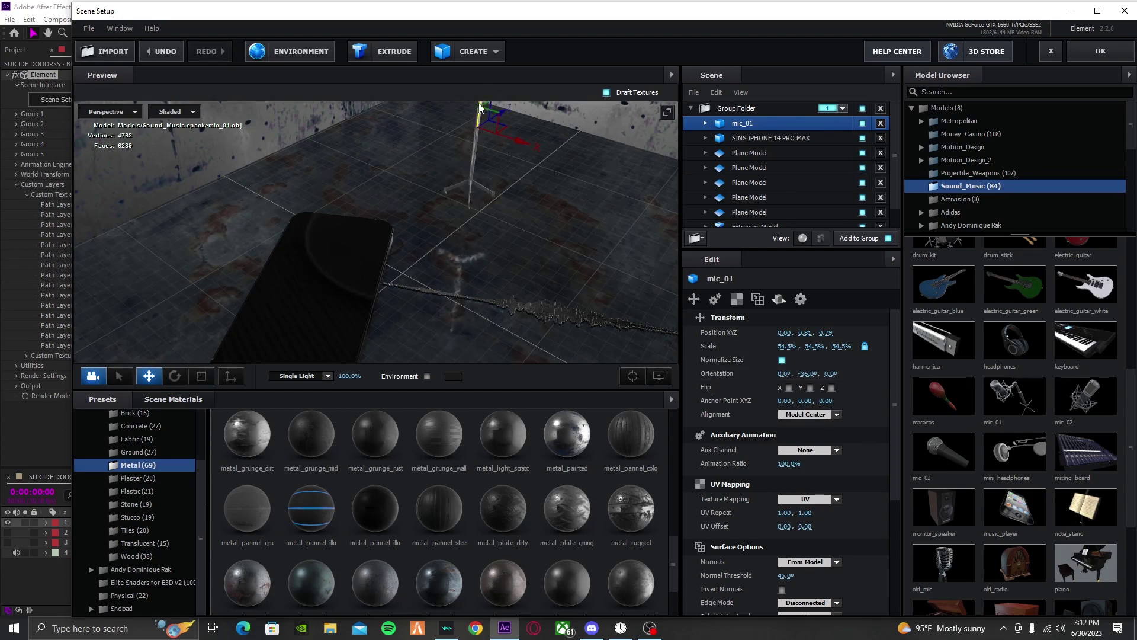
pyautogui.moveTo(491, 113); pyautogui.dragTo(489, 140)
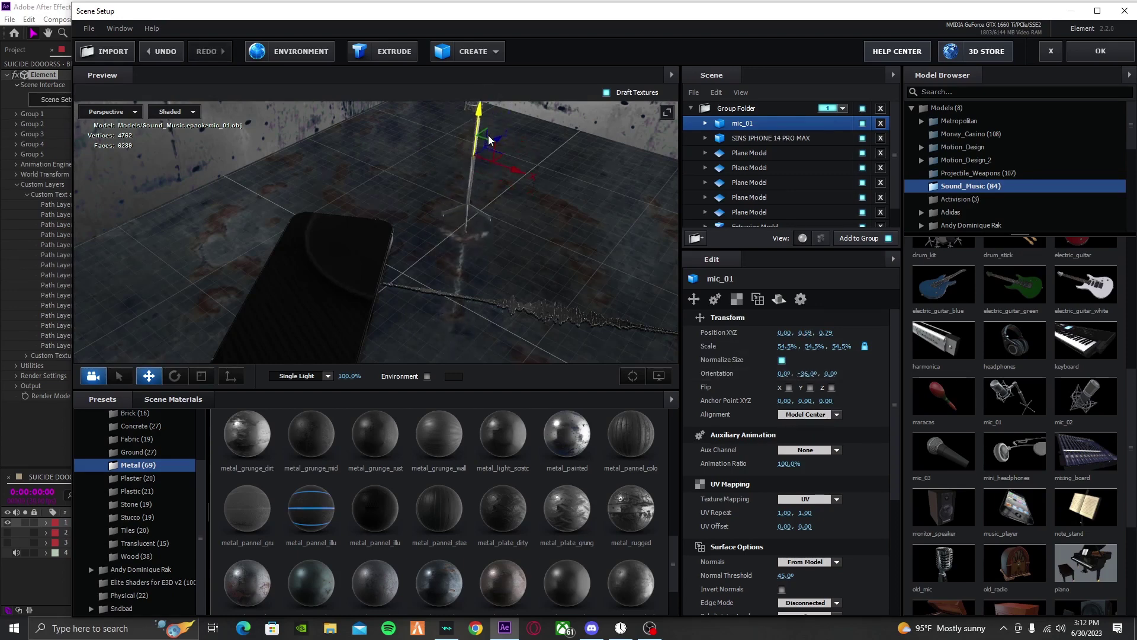
pyautogui.moveTo(522, 203); pyautogui.dragTo(541, 179)
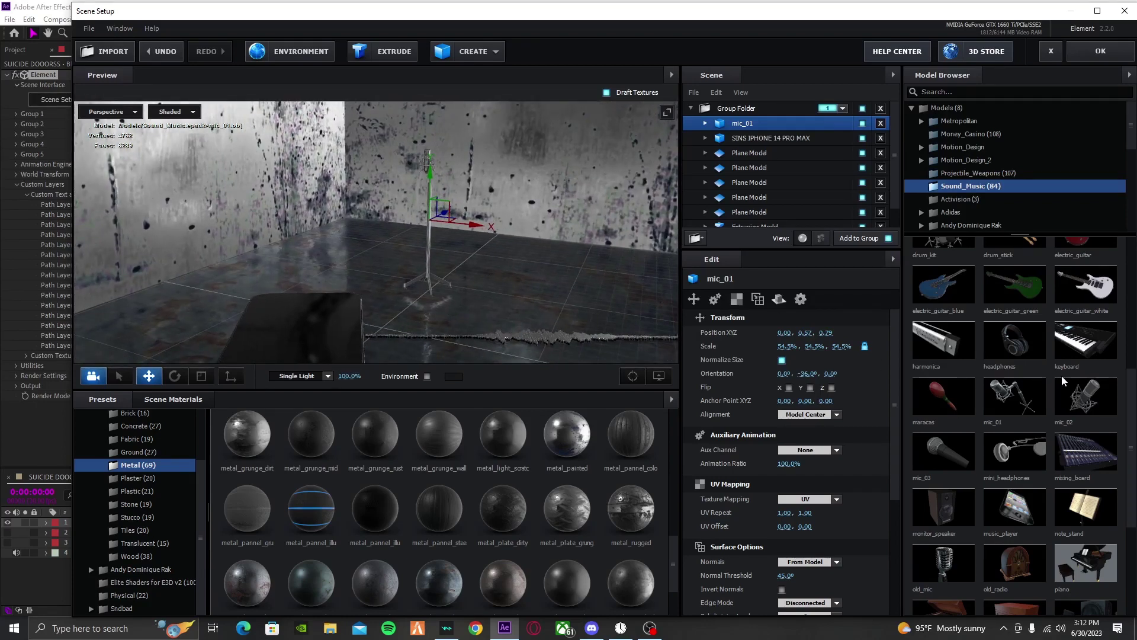
# Step: Add the drum_kit model from Sound_Music, raise it to about Y 0.43 and scale it to 56%
pyautogui.scroll(3, 1063, 381)
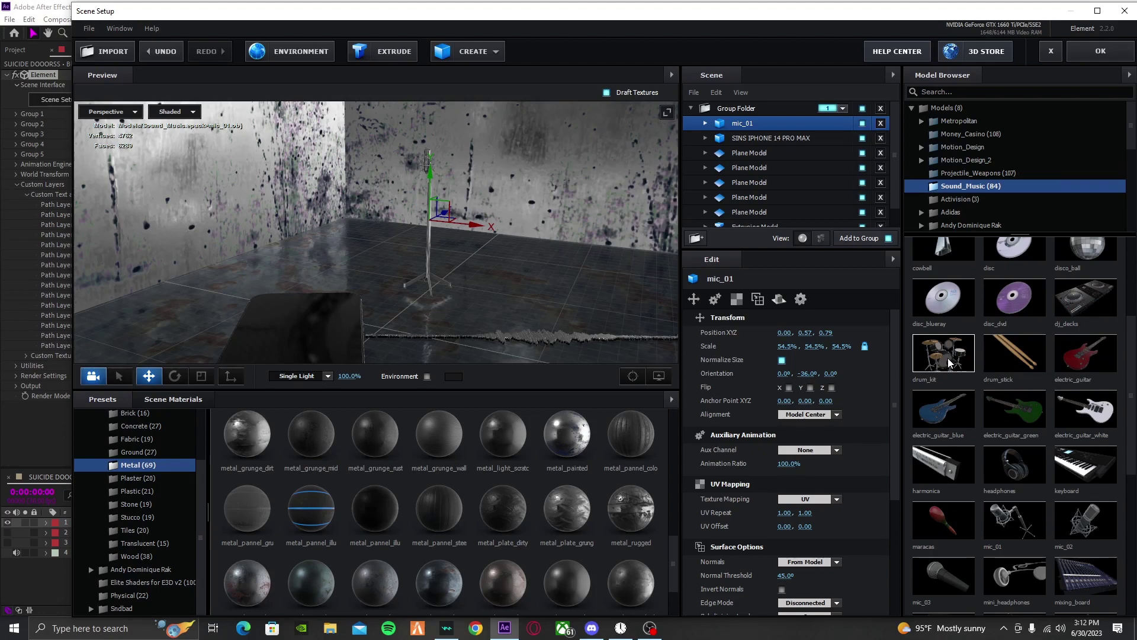
pyautogui.click(948, 362)
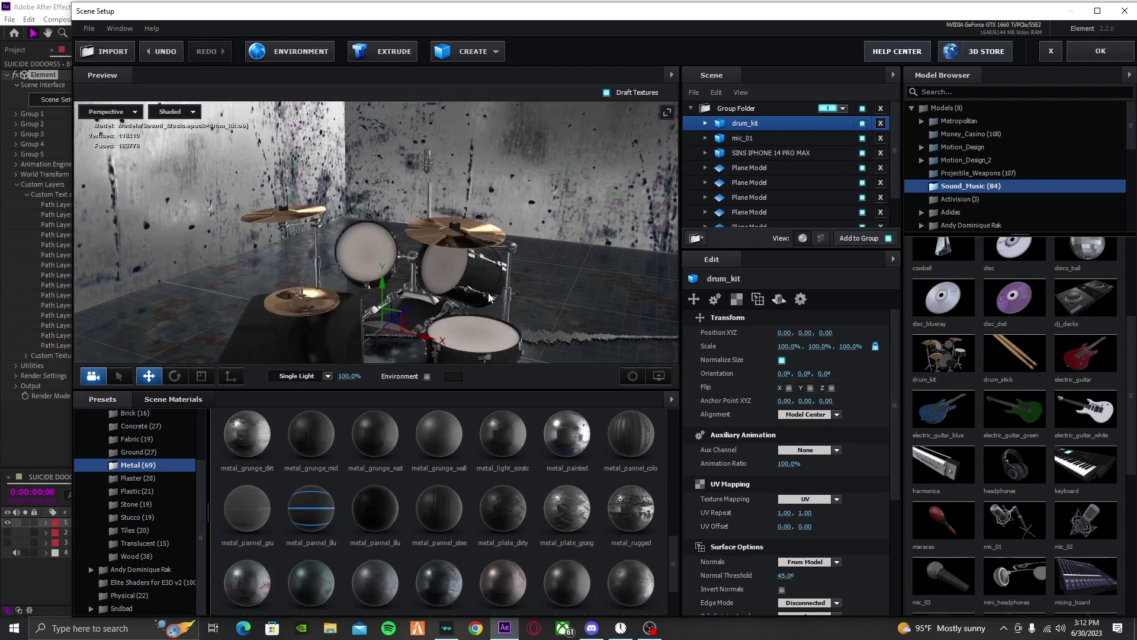
pyautogui.moveTo(383, 295); pyautogui.dragTo(384, 233)
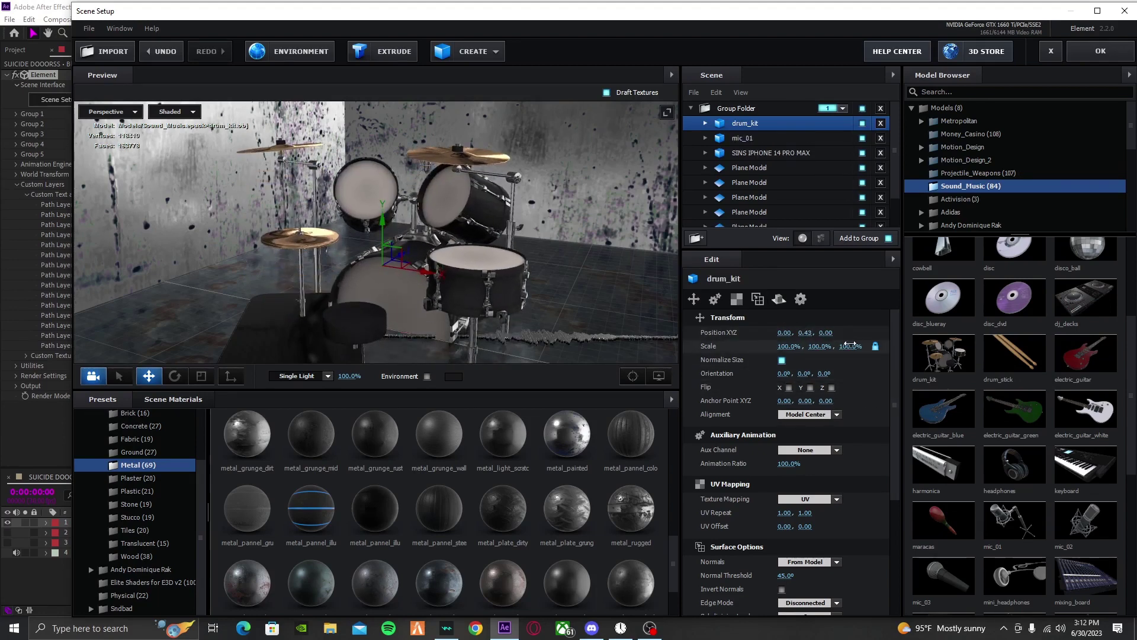
pyautogui.moveTo(849, 345); pyautogui.dragTo(788, 346)
pyautogui.moveTo(516, 307); pyautogui.dragTo(505, 276)
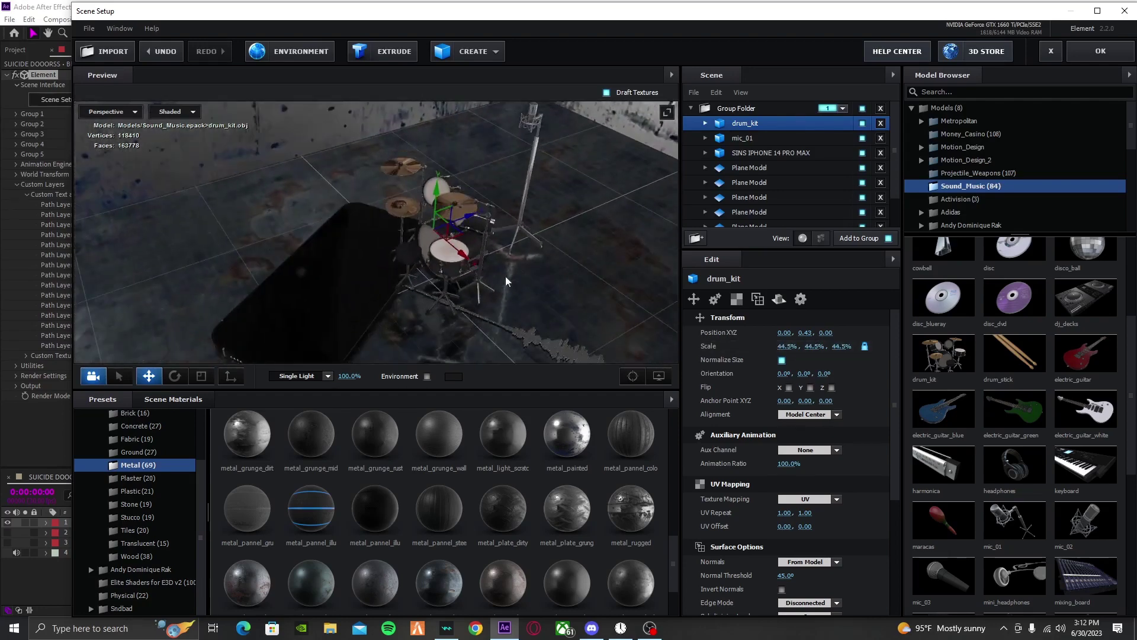
pyautogui.moveTo(843, 349); pyautogui.dragTo(857, 348)
# Step: Move the drum kit behind the phone to about -1.15, 0.44, 0.49 and rotate it to 67.5° around Y
pyautogui.moveTo(474, 216); pyautogui.dragTo(576, 178)
pyautogui.moveTo(561, 221); pyautogui.dragTo(474, 163)
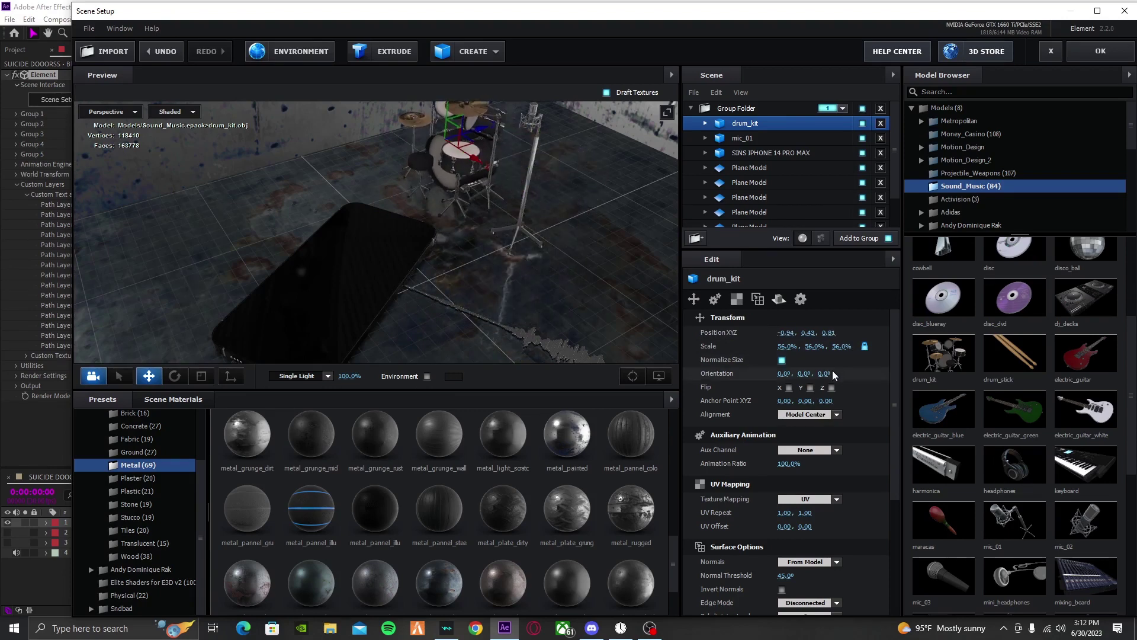
pyautogui.moveTo(825, 373); pyautogui.dragTo(866, 358)
pyautogui.hotkey('ctrl', 'z')
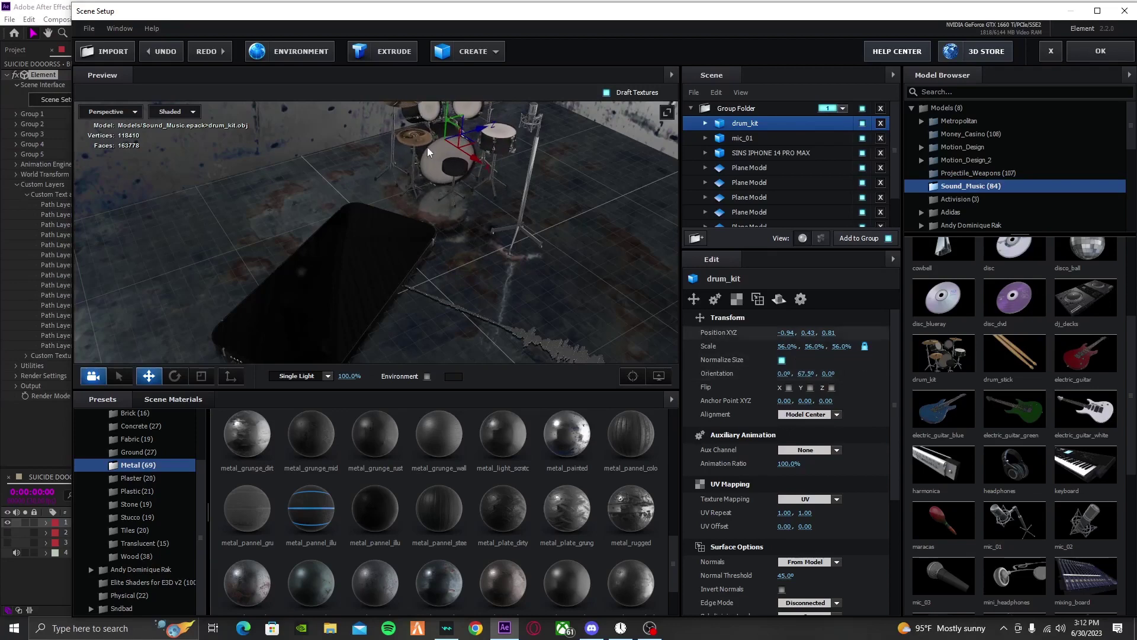
pyautogui.moveTo(449, 105); pyautogui.dragTo(494, 170)
pyautogui.moveTo(526, 228); pyautogui.dragTo(578, 179)
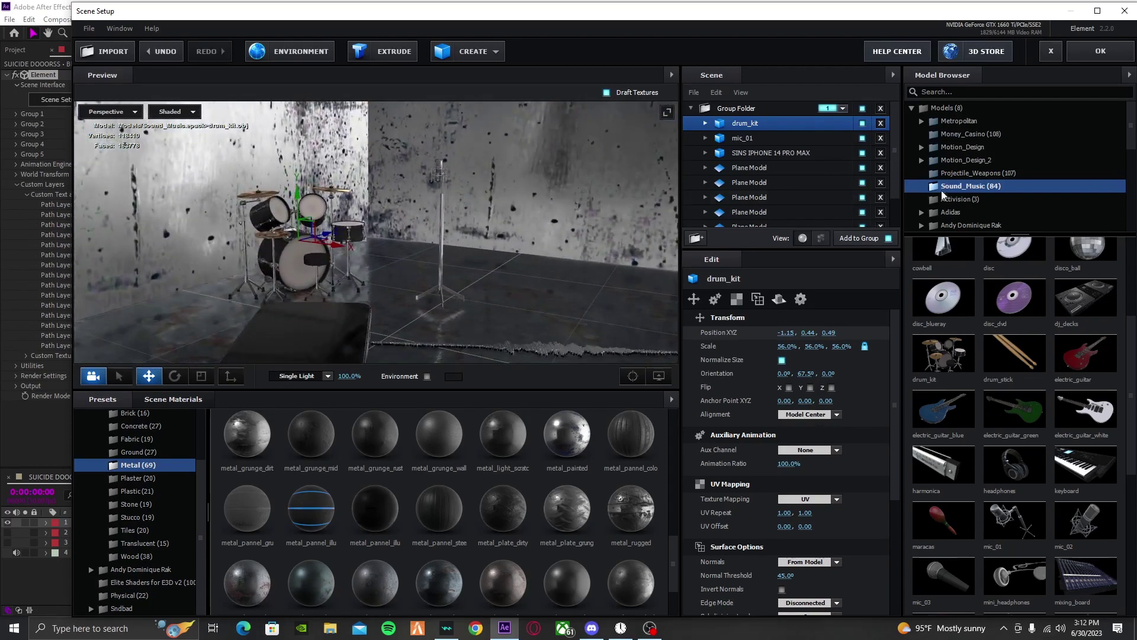
# Step: Add the m26_grenade model from the Projectile_Weapons collection to the scene
pyautogui.click(1001, 173)
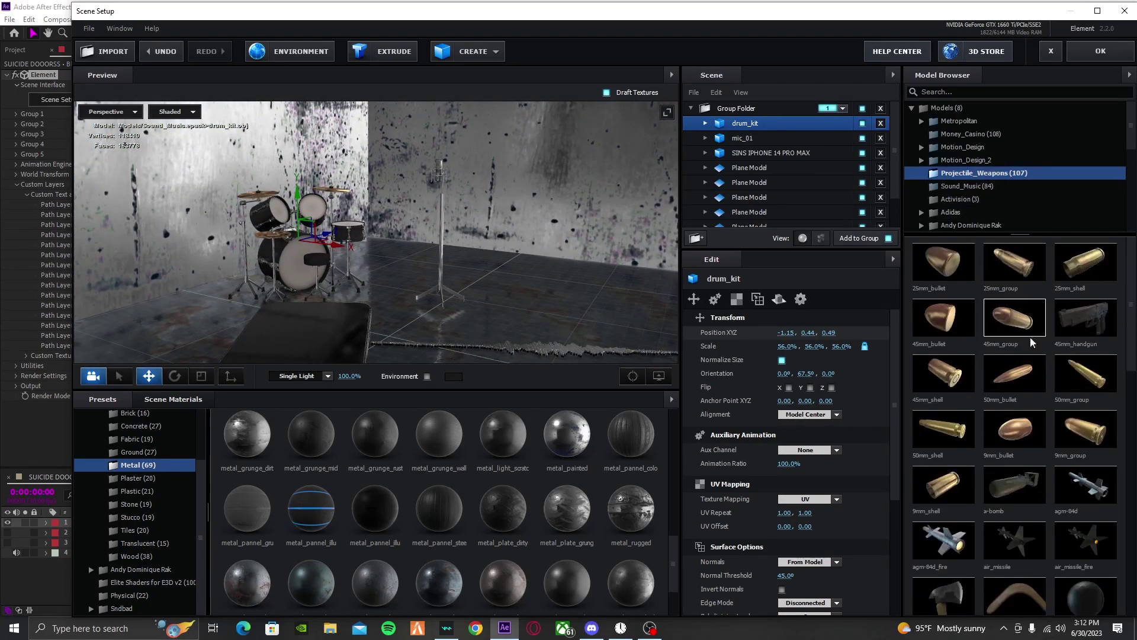
pyautogui.scroll(-4, 1071, 382)
pyautogui.scroll(-2, 1078, 426)
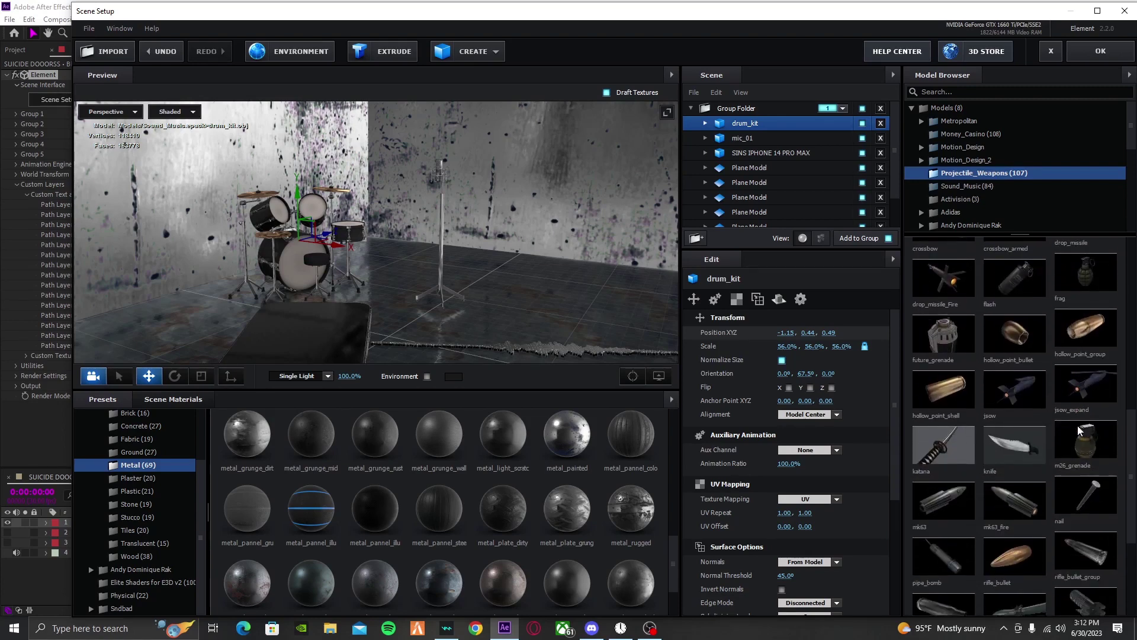
pyautogui.scroll(-2, 1001, 367)
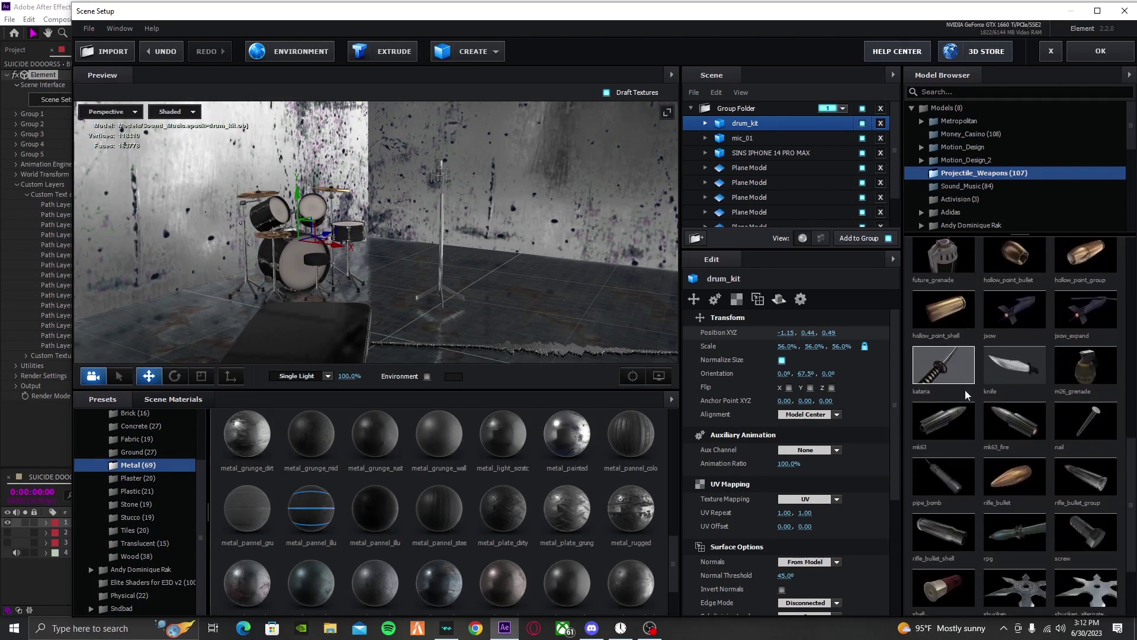
pyautogui.click(1093, 326)
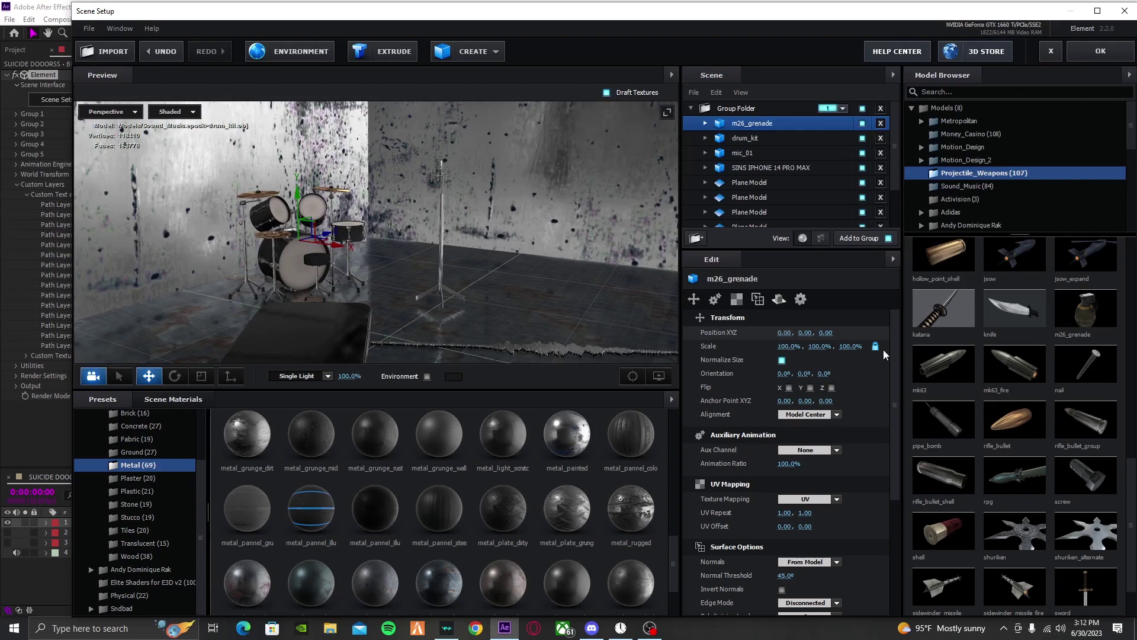
# Step: Put the m26_grenade into a new group folder assigned to group 2 and scale the model down
pyautogui.click(690, 109)
pyautogui.rightClick(743, 164)
pyautogui.click(770, 173)
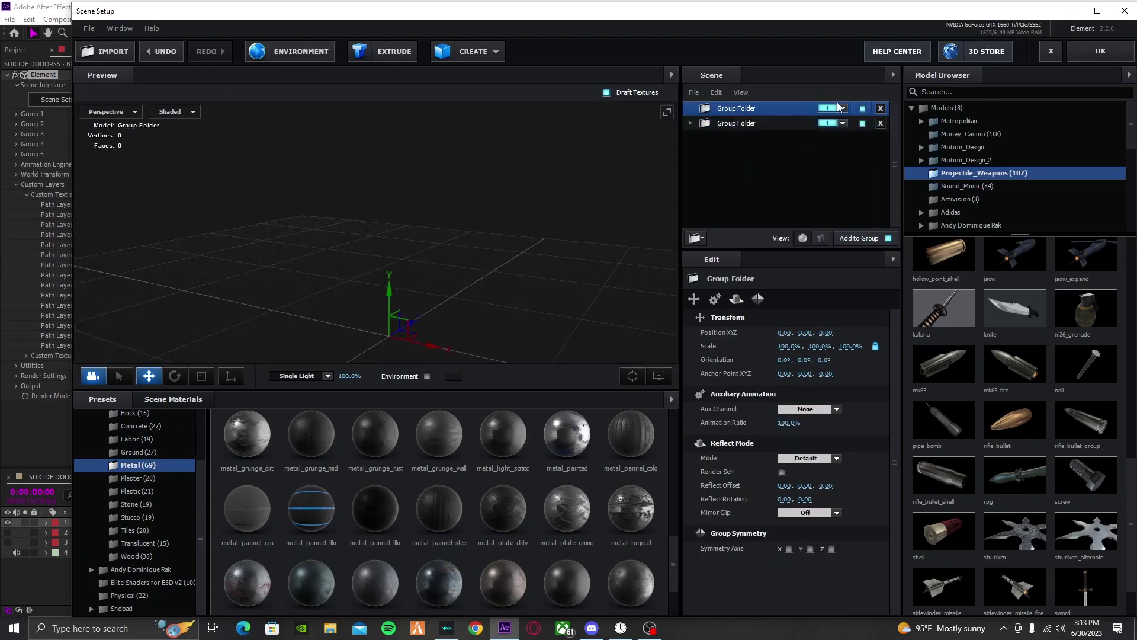
pyautogui.click(842, 108)
pyautogui.click(690, 123)
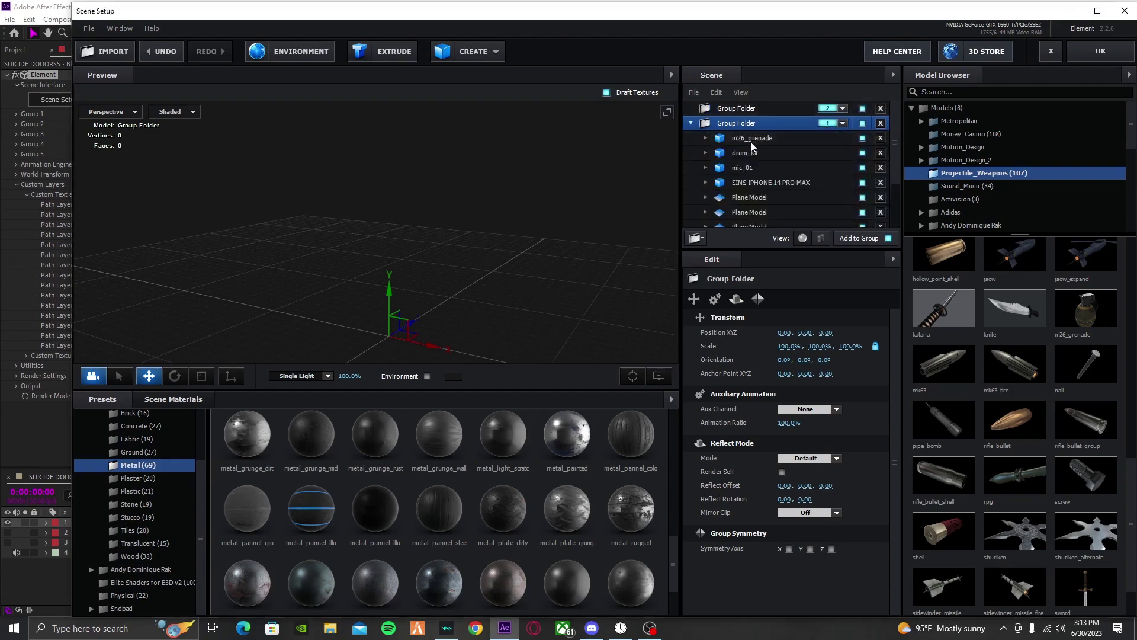
pyautogui.moveTo(751, 138); pyautogui.dragTo(738, 110)
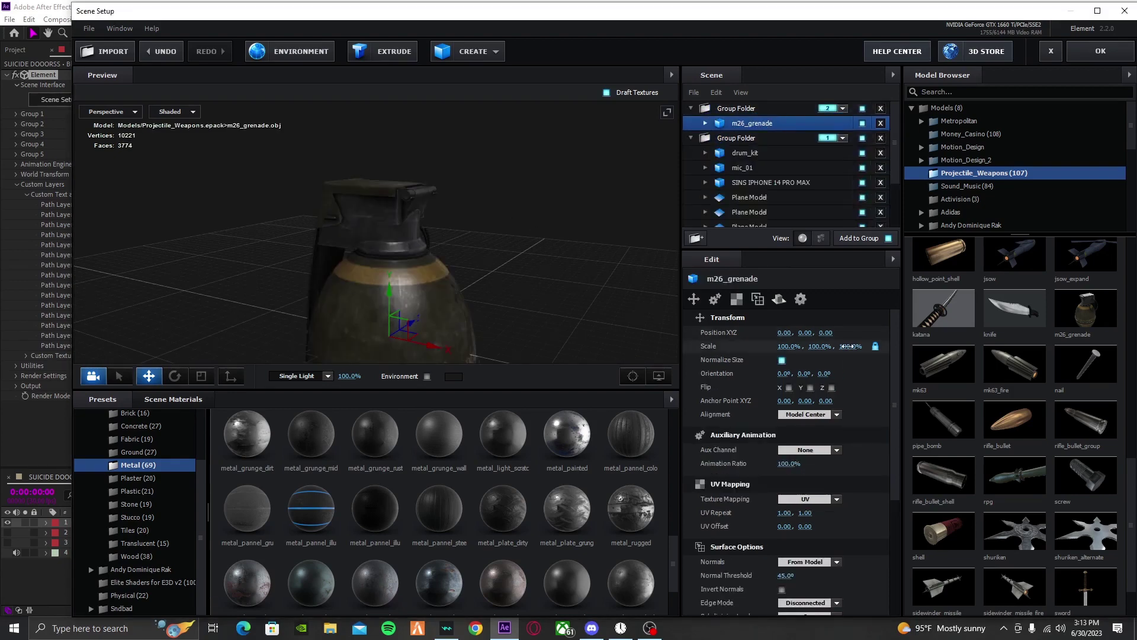
pyautogui.moveTo(851, 346); pyautogui.dragTo(760, 340)
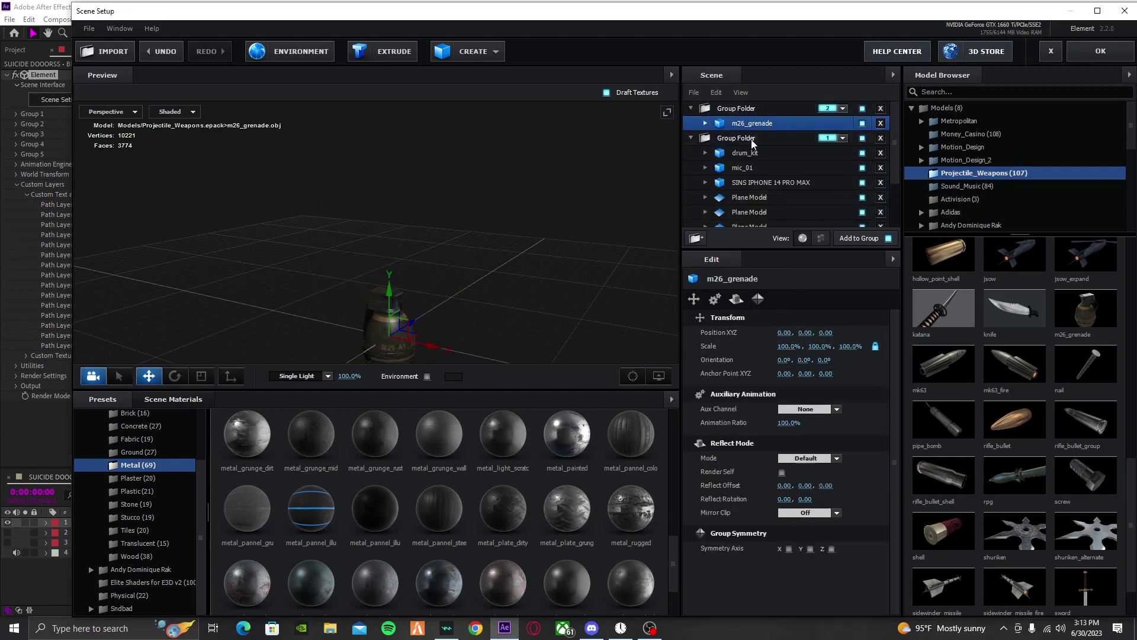
# Step: Select the group 1 folder and view the layout of its room, instruments and phone from above
pyautogui.click(794, 138)
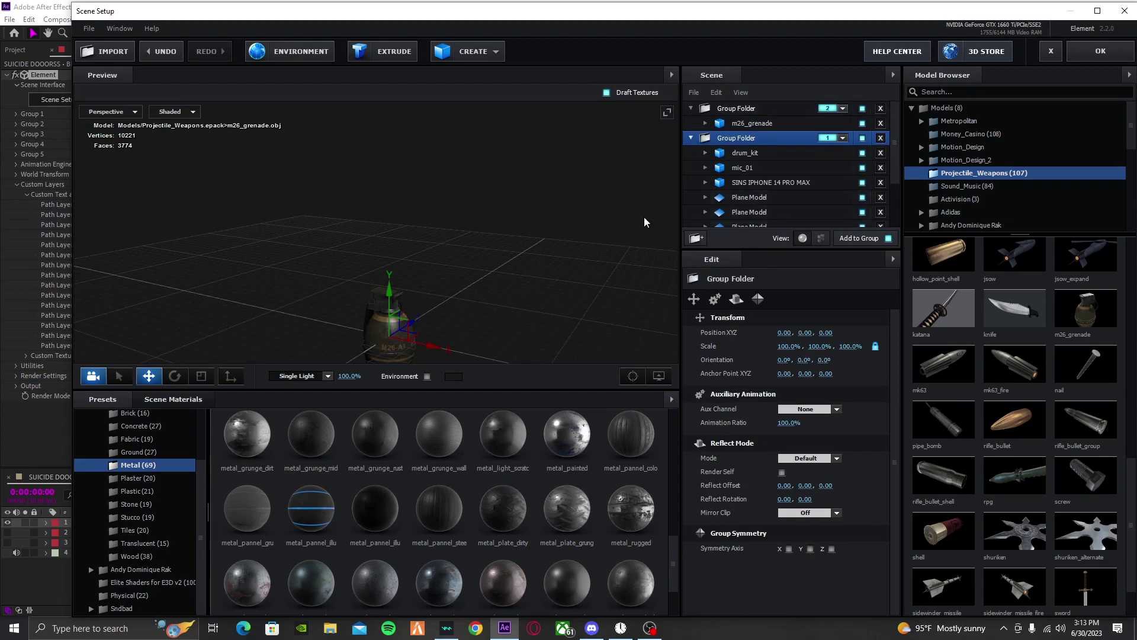
pyautogui.scroll(-3, 471, 267)
pyautogui.scroll(2, 471, 267)
pyautogui.moveTo(471, 266); pyautogui.dragTo(493, 338)
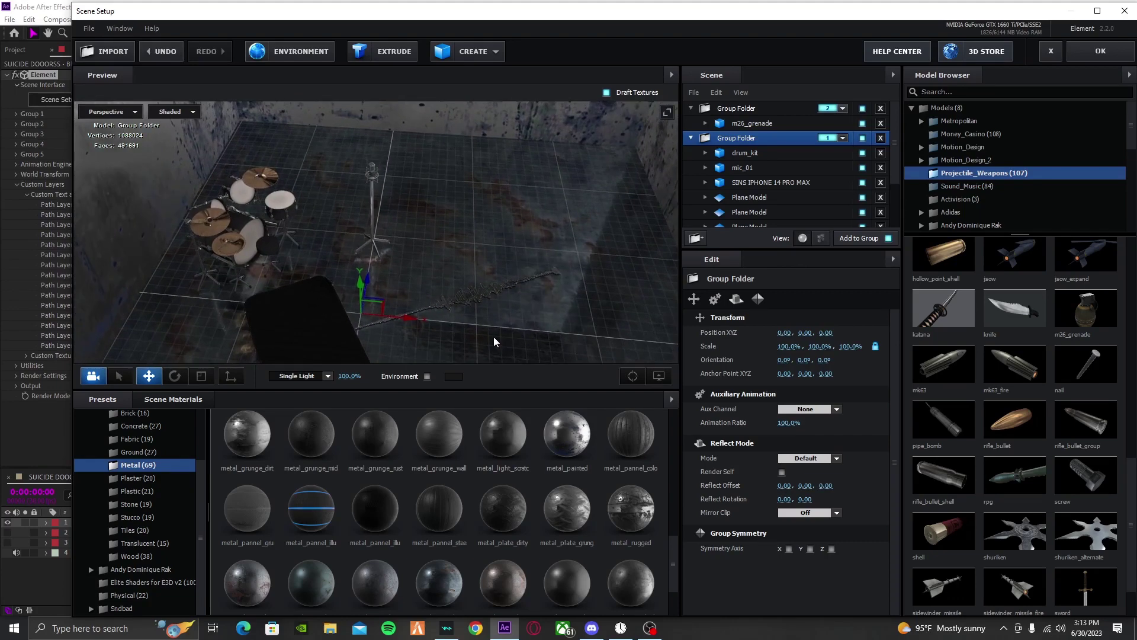
# Step: Examine the models in the Projectile_Weapons, Sound_Music and Money_Casino collections for another prop for the room
pyautogui.scroll(-1, 1081, 460)
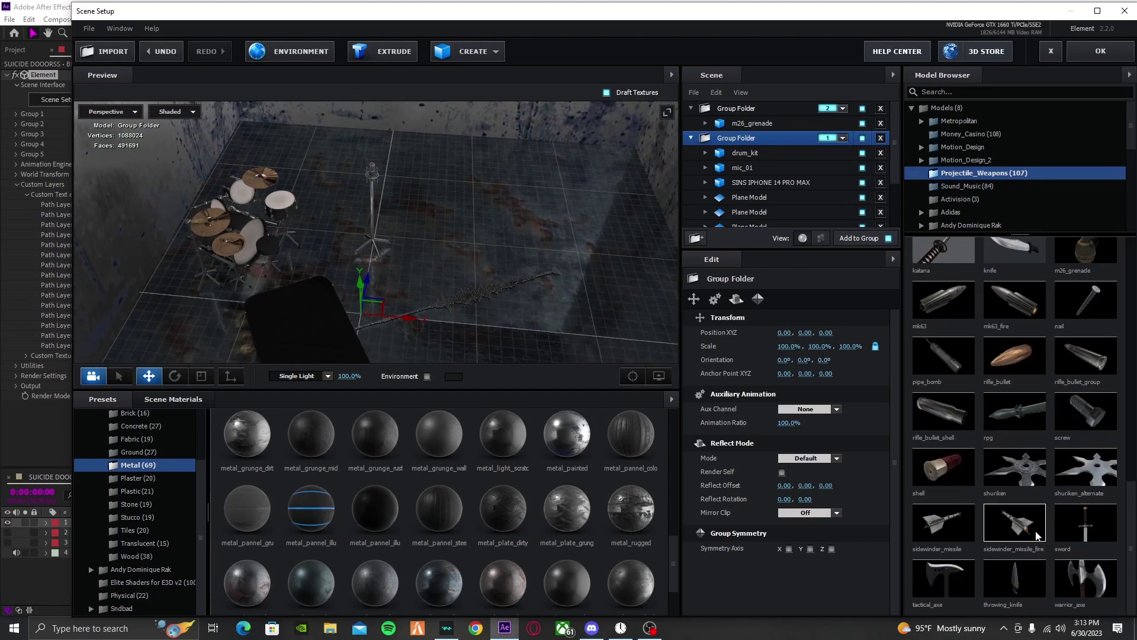
pyautogui.scroll(4, 1037, 534)
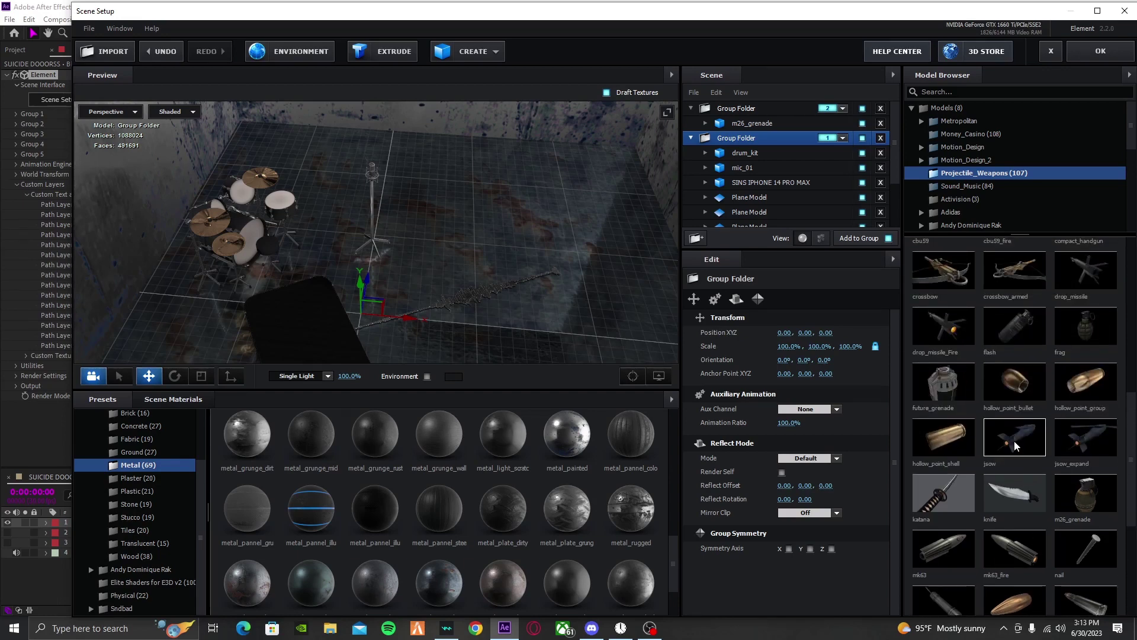
pyautogui.scroll(2, 1014, 441)
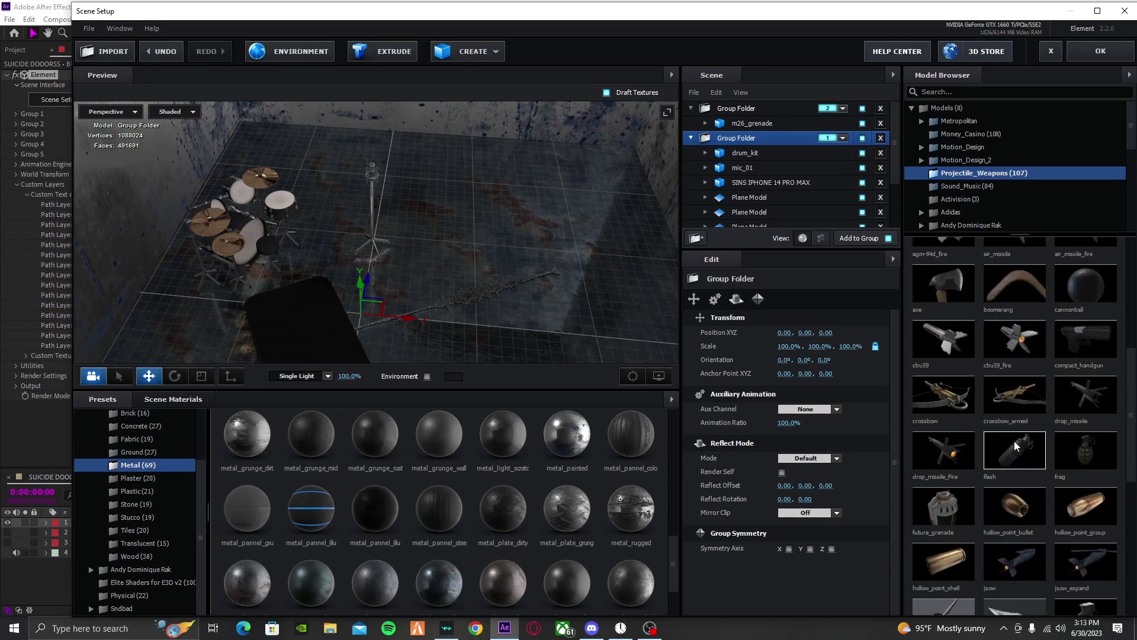
pyautogui.scroll(4, 1014, 441)
pyautogui.scroll(2, 1025, 444)
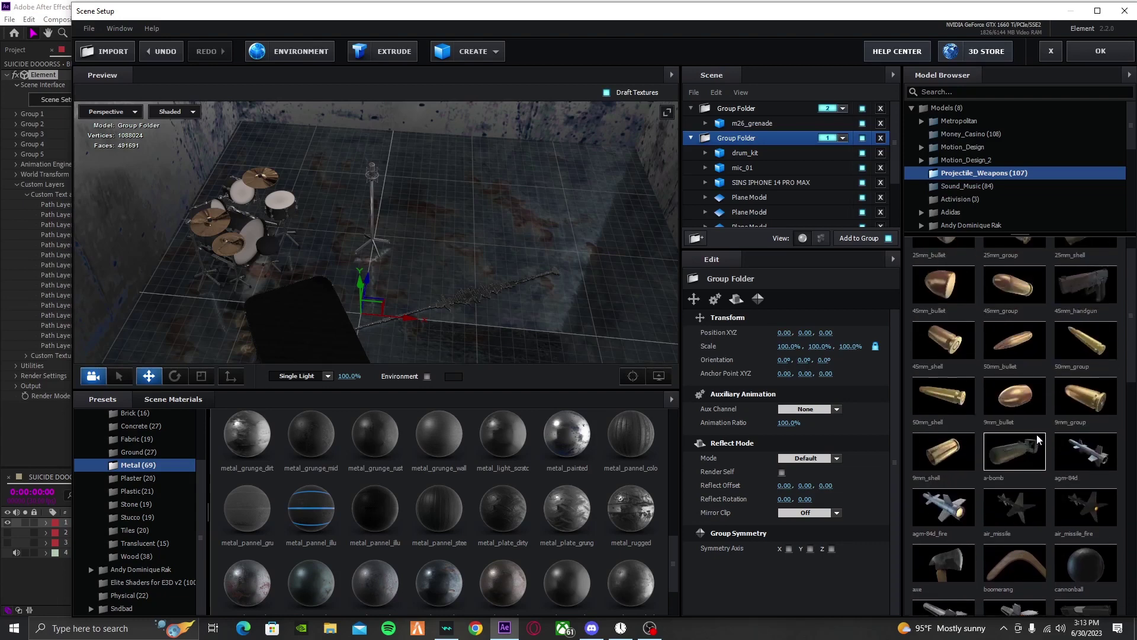
pyautogui.click(984, 186)
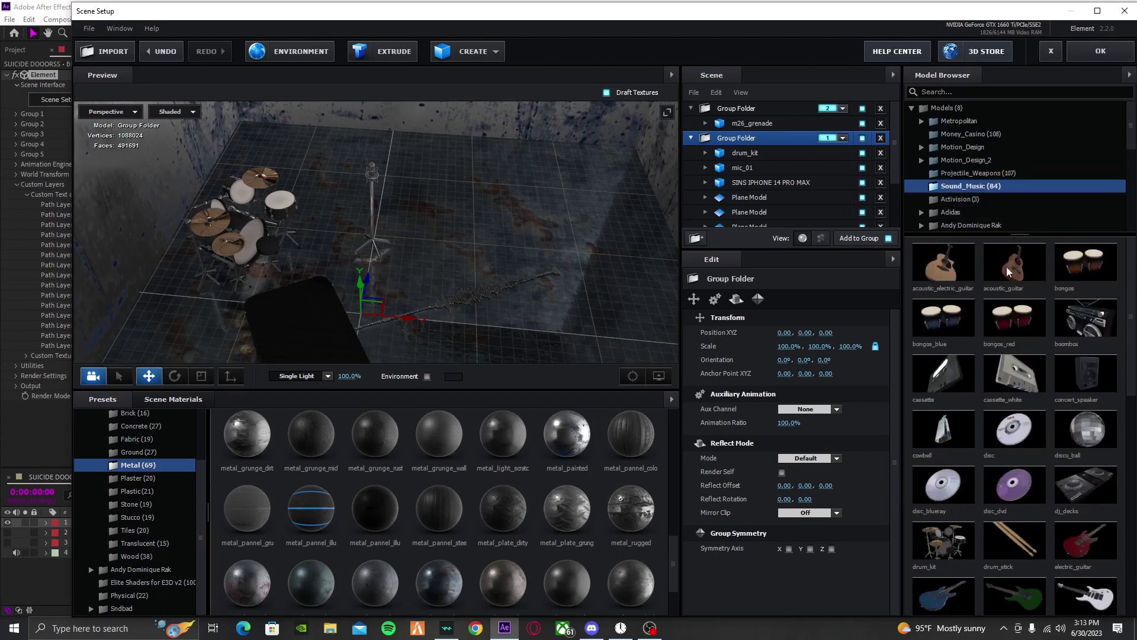
pyautogui.click(950, 132)
pyautogui.scroll(-1, 1053, 404)
pyautogui.scroll(-10, 1053, 404)
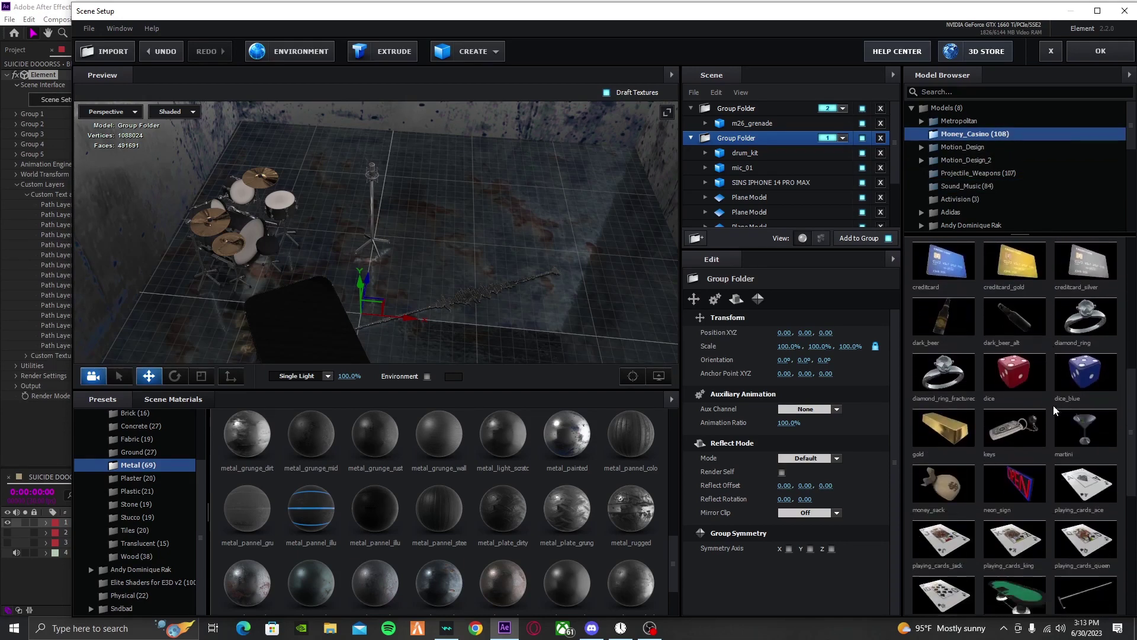
pyautogui.scroll(-2, 1054, 408)
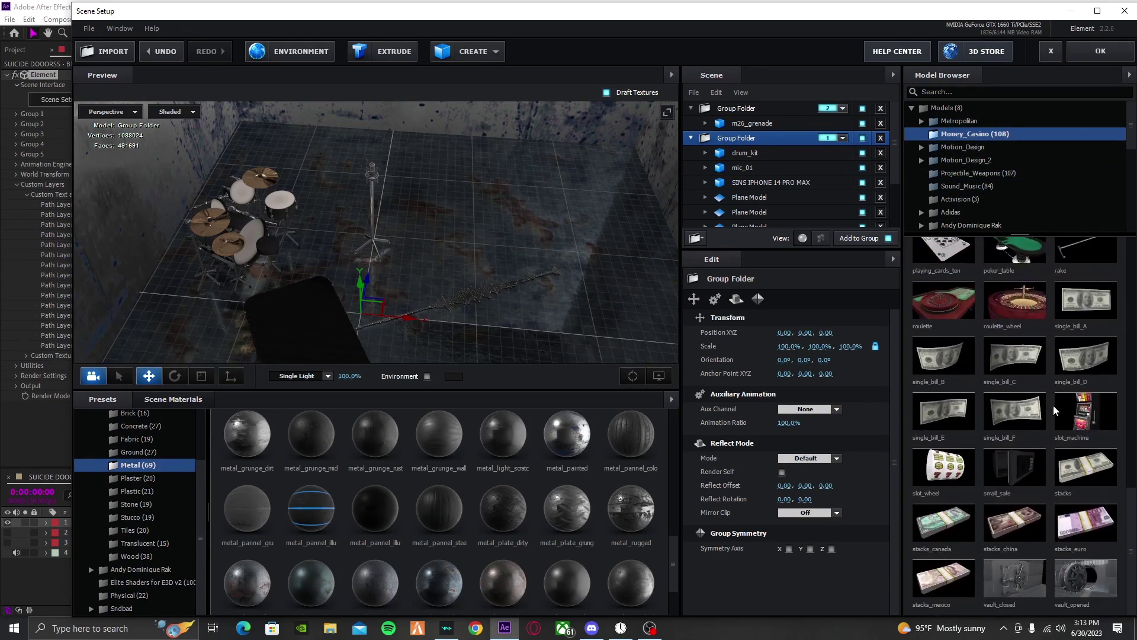
pyautogui.scroll(10, 1053, 405)
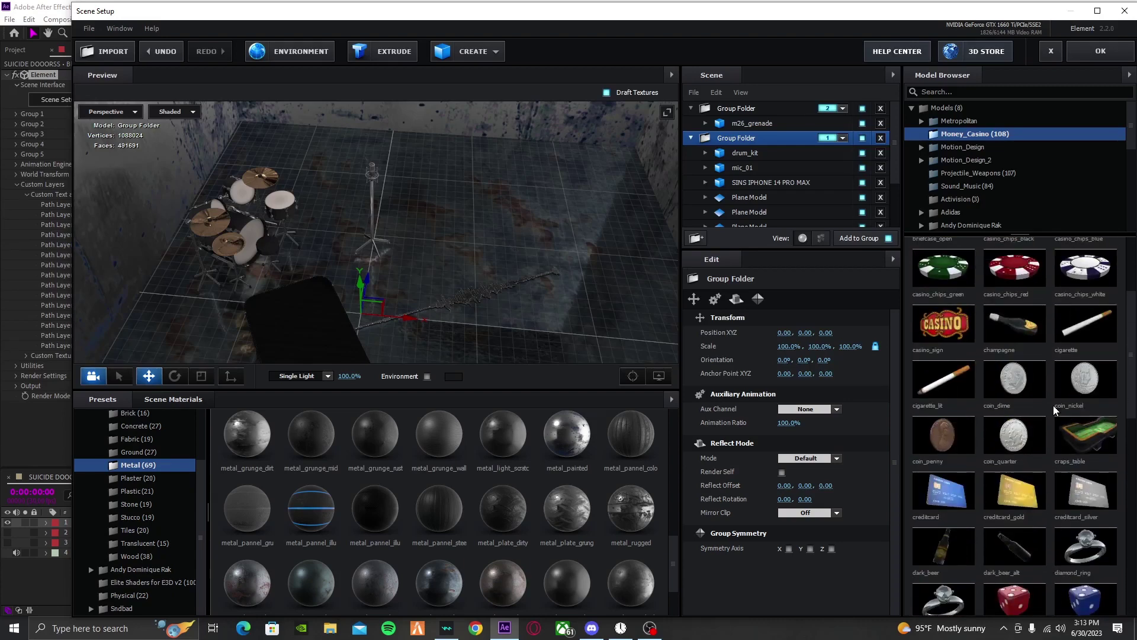
# Step: Browse the Motion_Design_2 collections, including Tech_Components, Seamless_Backdrops, Screens, Mech and Capsules, for a structural model
pyautogui.doubleClick(976, 119)
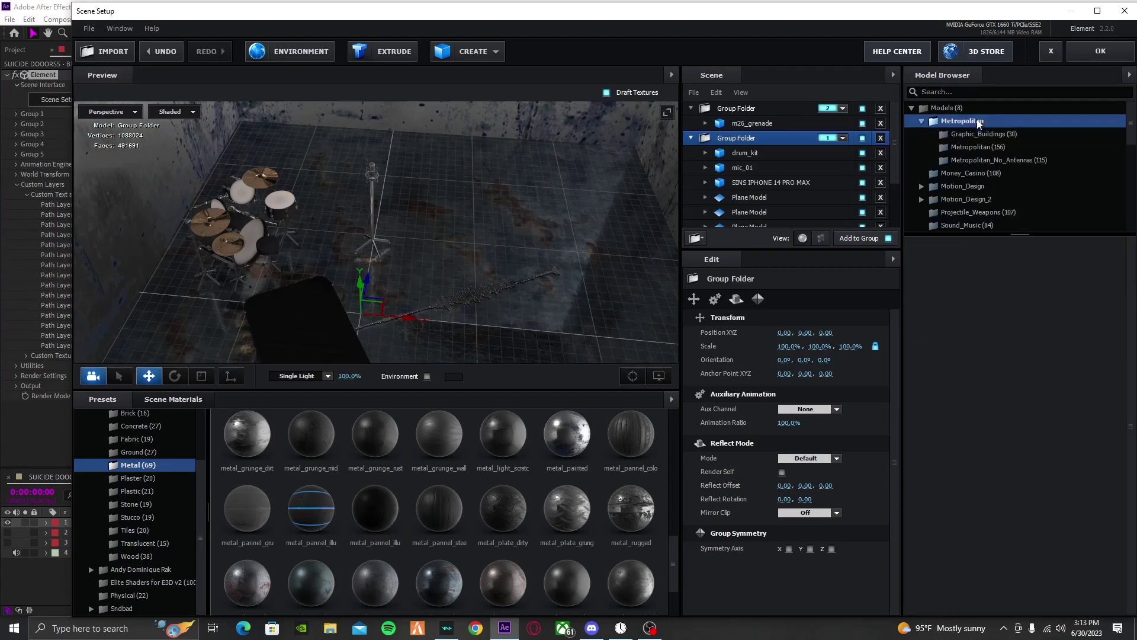
pyautogui.doubleClick(993, 200)
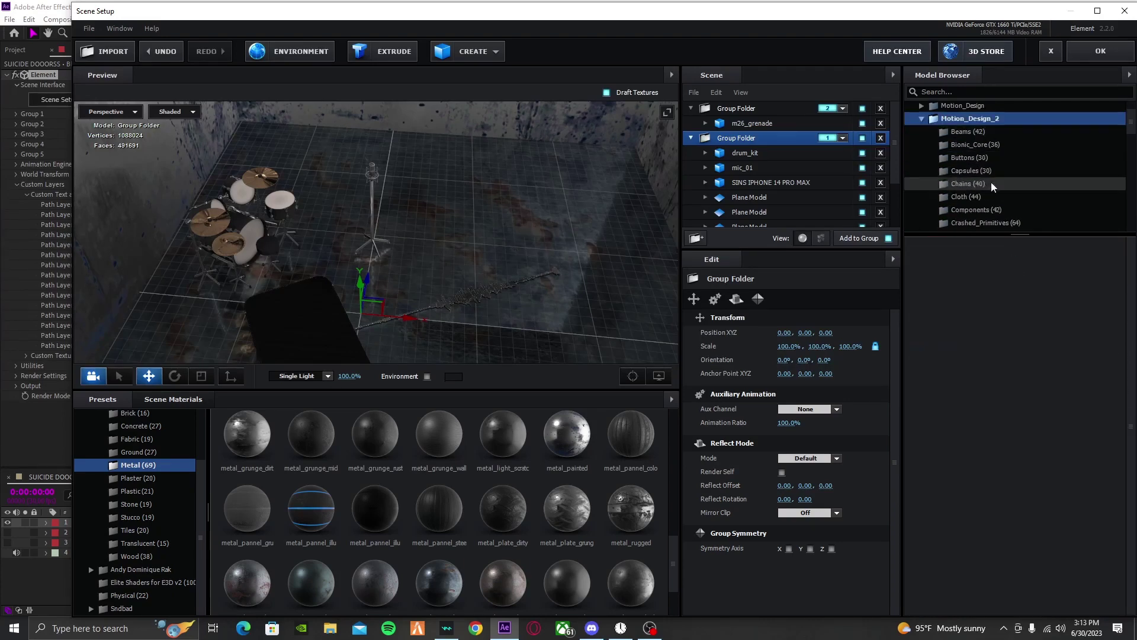
pyautogui.scroll(-3, 1001, 197)
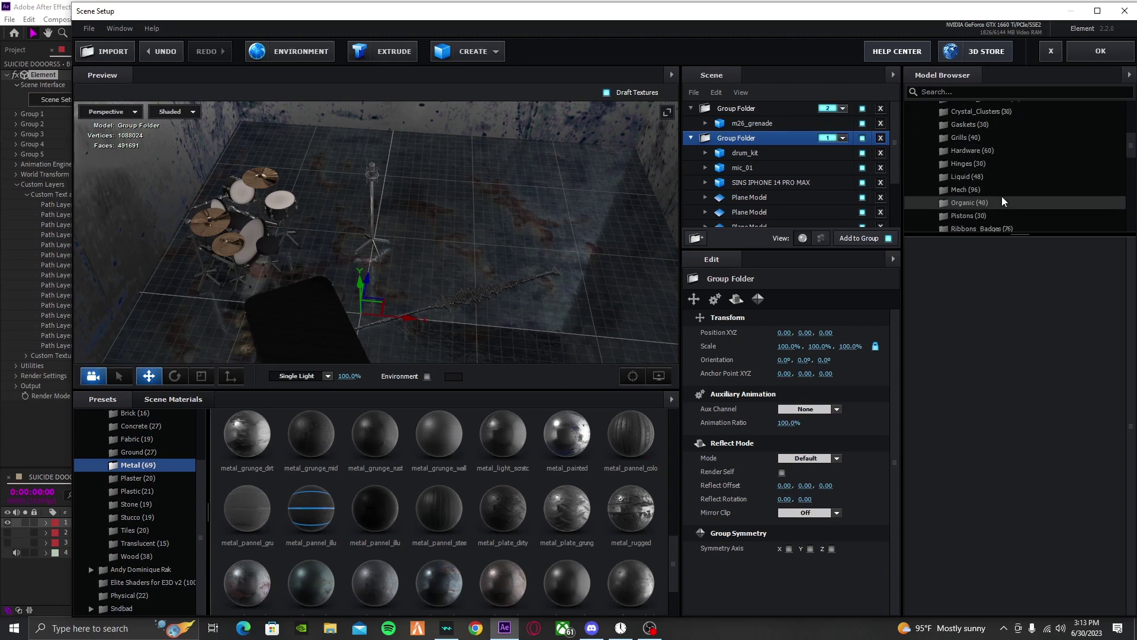
pyautogui.scroll(-3, 982, 186)
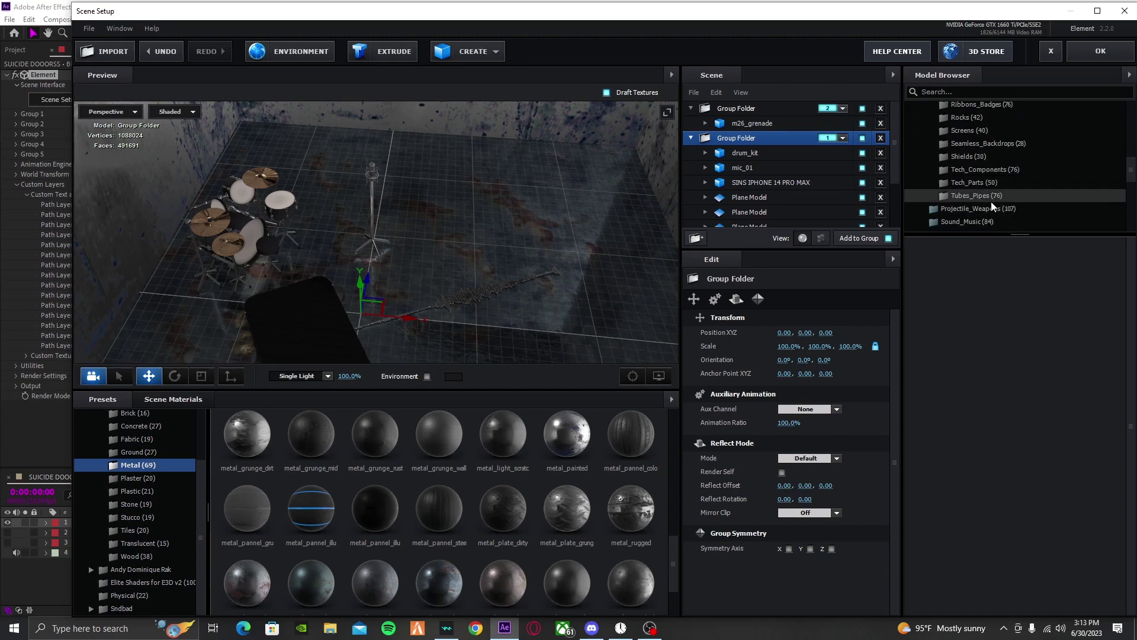
pyautogui.click(991, 200)
pyautogui.click(979, 186)
pyautogui.click(977, 170)
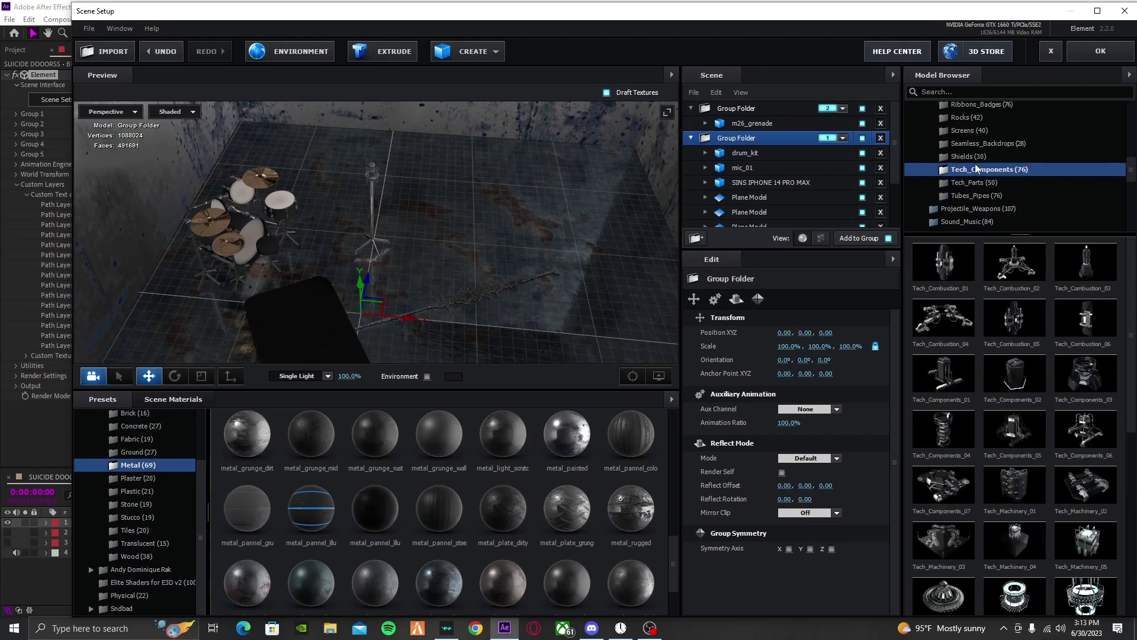
pyautogui.click(977, 158)
pyautogui.click(983, 142)
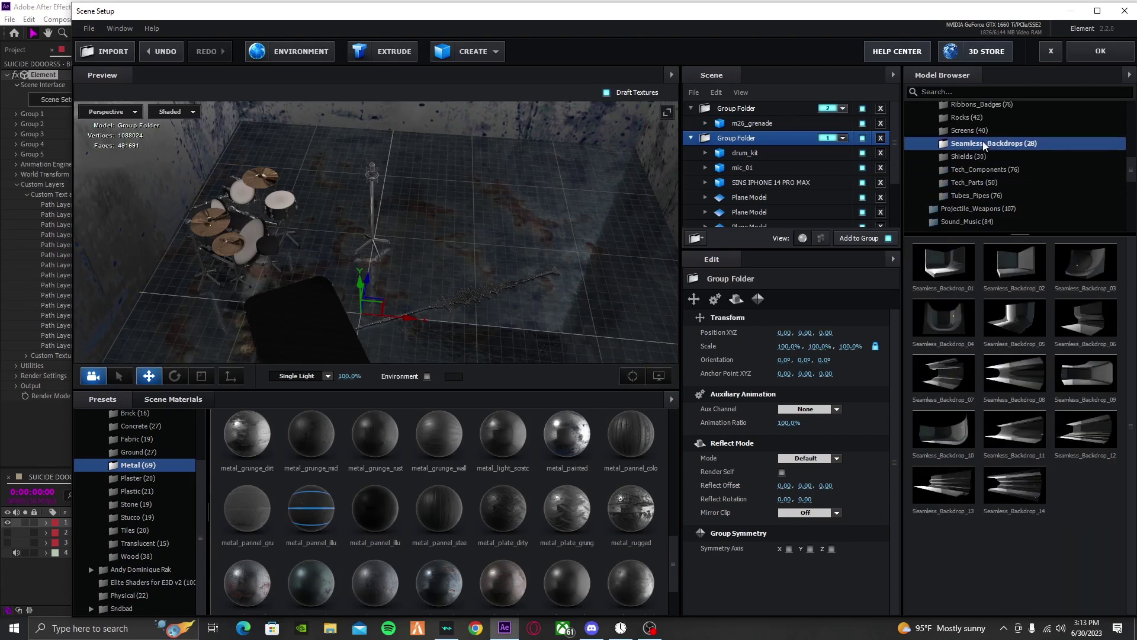
pyautogui.click(973, 131)
pyautogui.scroll(3, 972, 131)
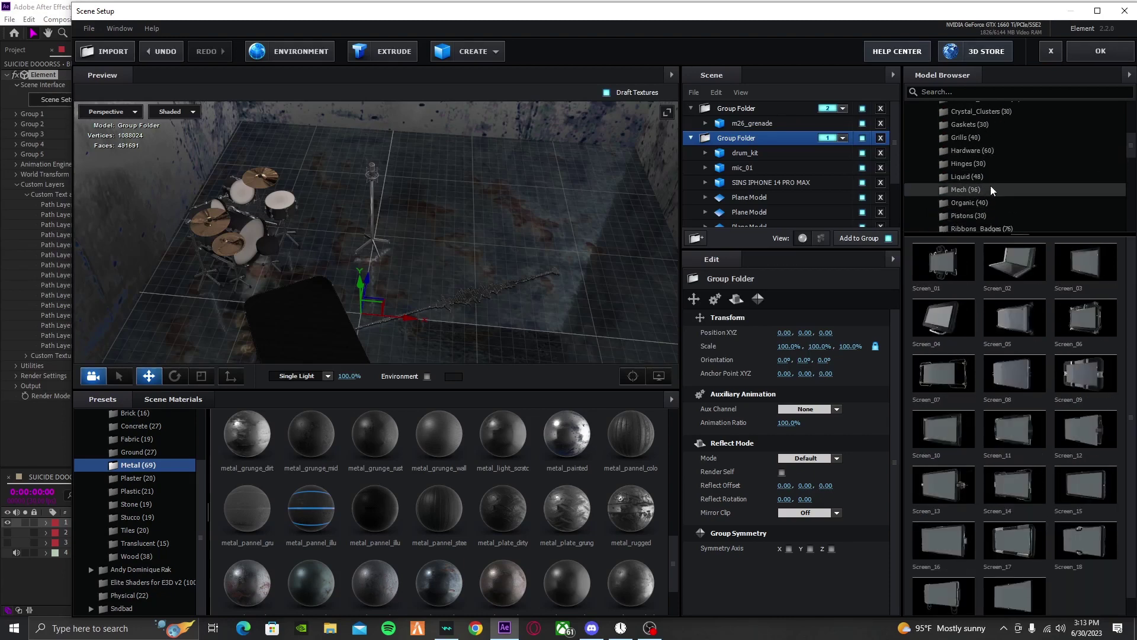
pyautogui.click(970, 189)
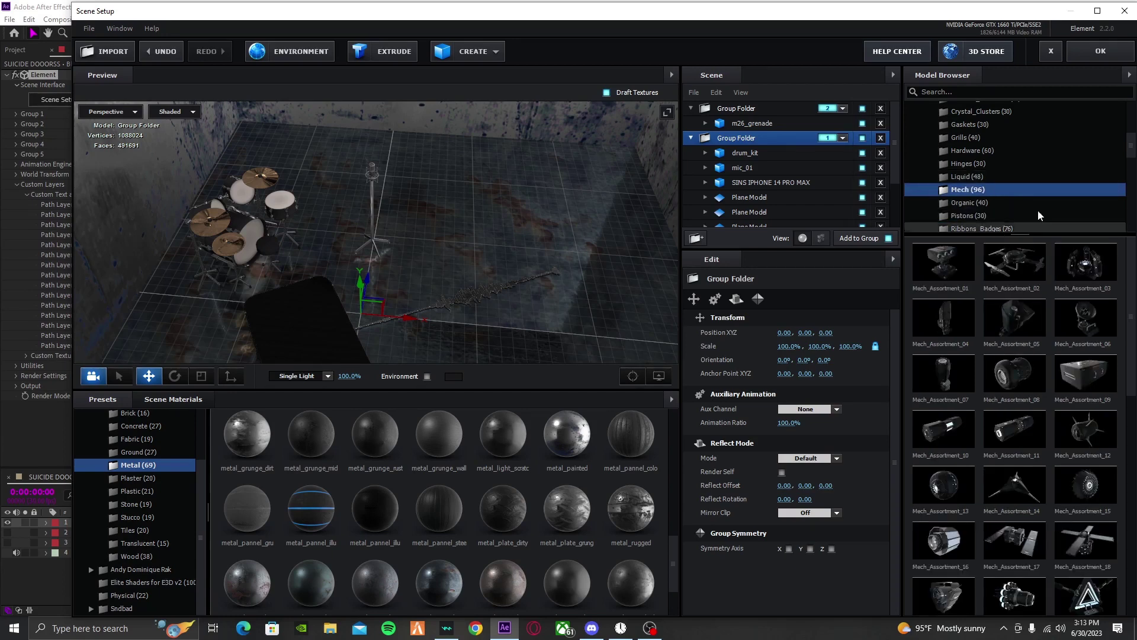
pyautogui.scroll(3, 993, 168)
pyautogui.click(991, 162)
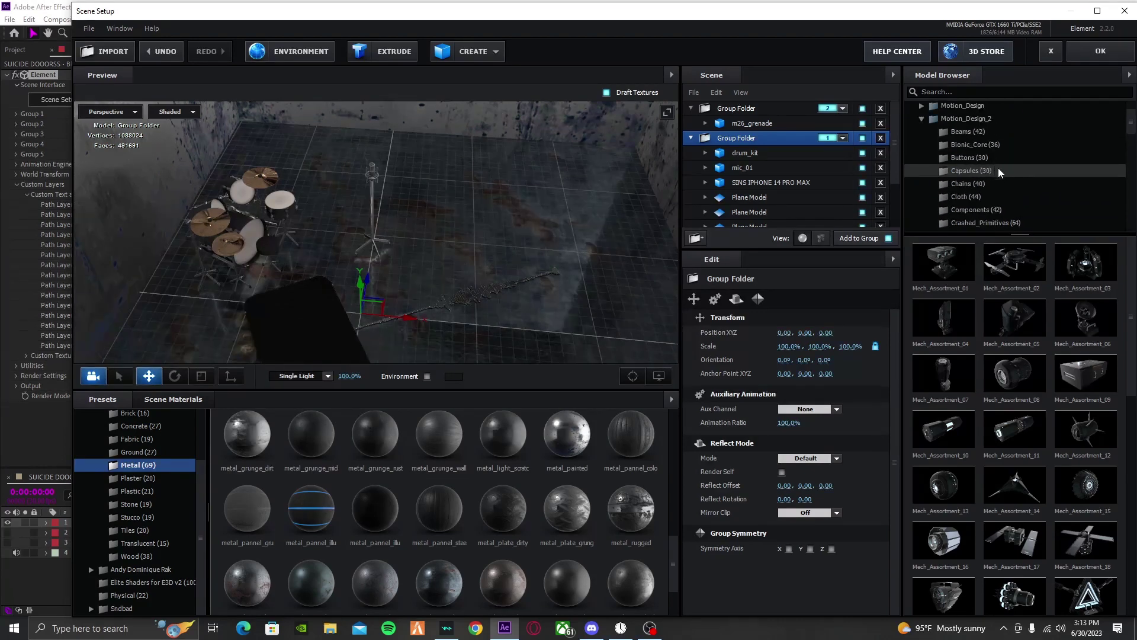
pyautogui.scroll(1, 985, 184)
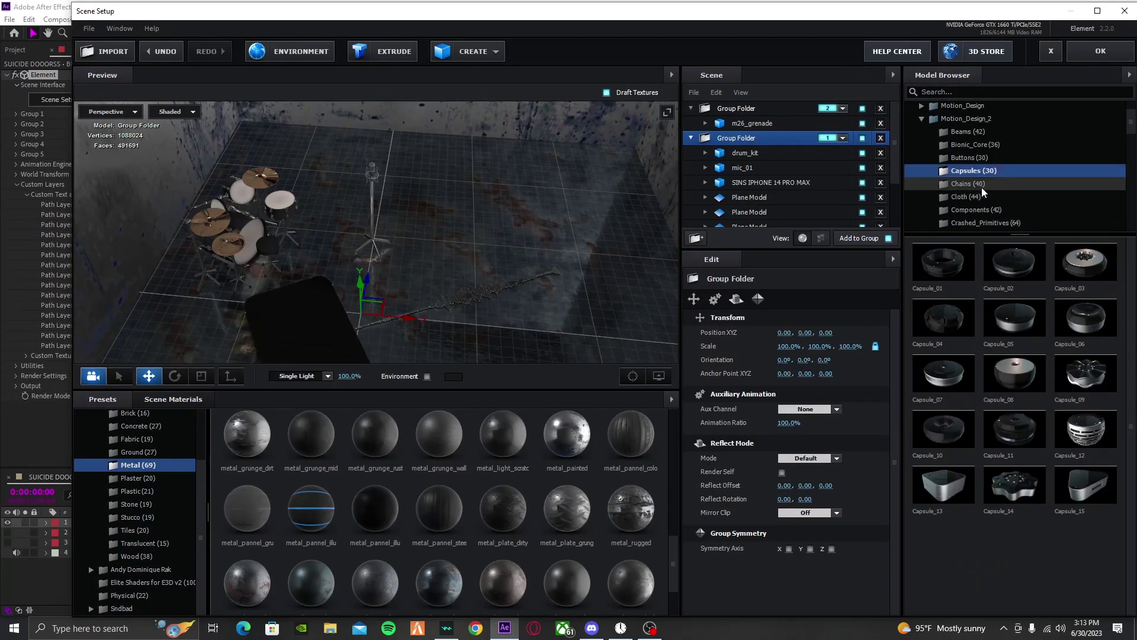
# Step: Add the Bionic_Core_04 model from the Bionic_Core collection to group 1 and normalize its size
pyautogui.click(985, 145)
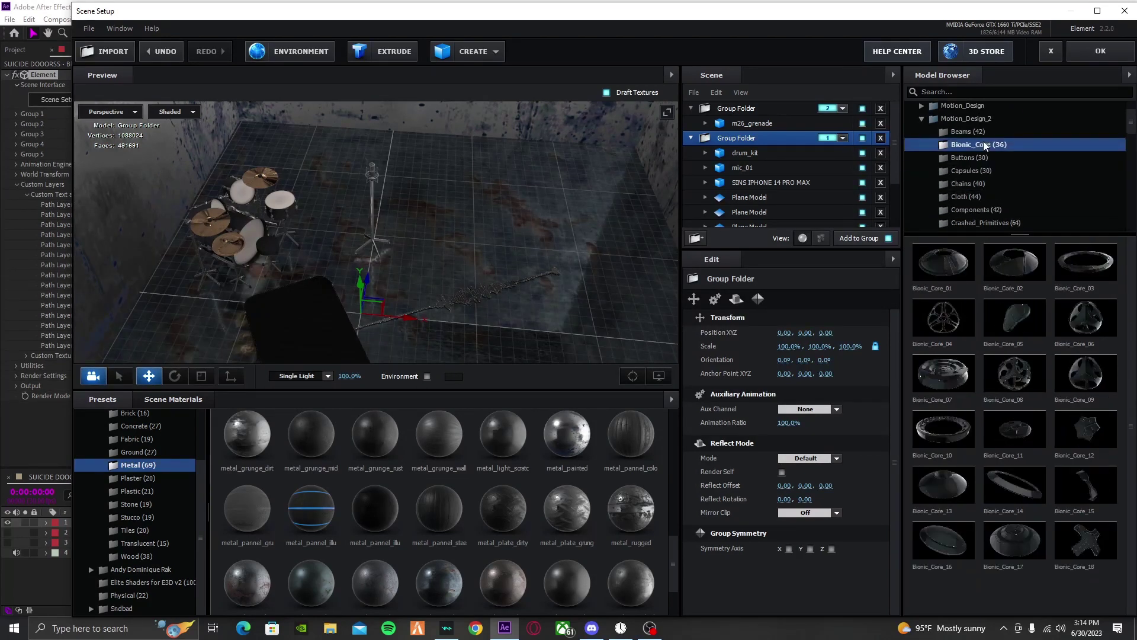
pyautogui.click(954, 323)
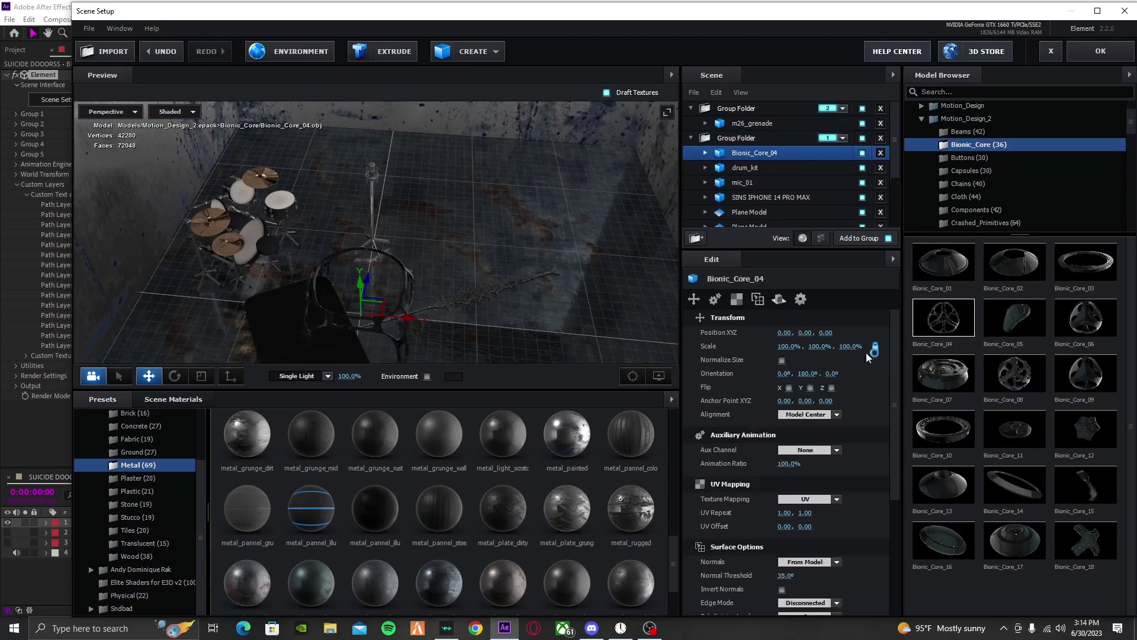
pyautogui.click(782, 360)
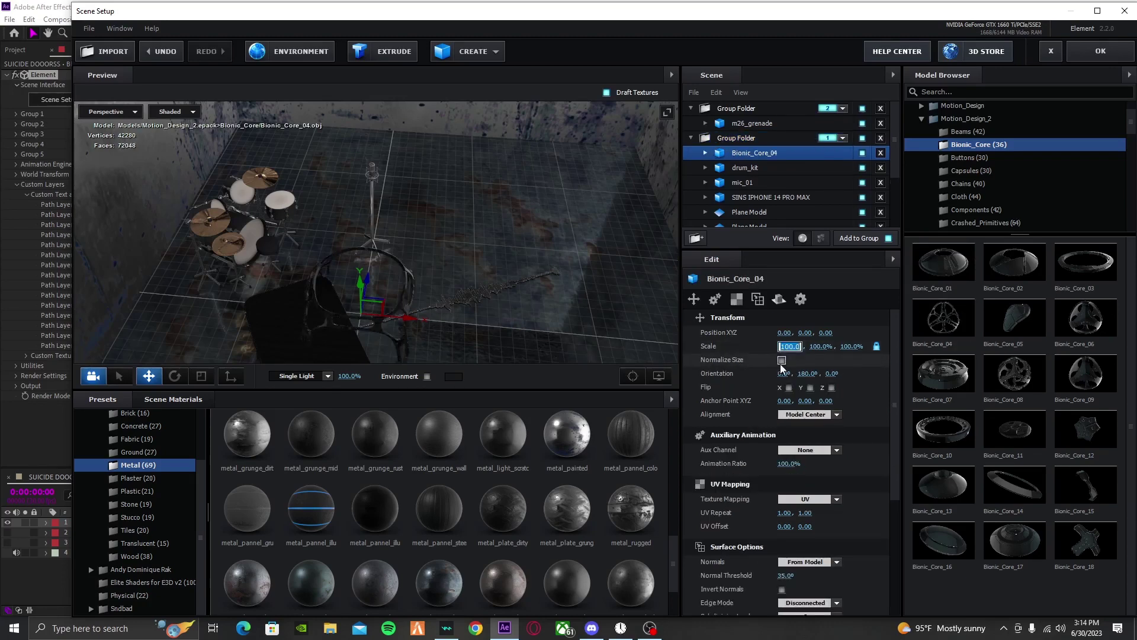
# Step: Scale Bionic_Core_04 up to 207% and move it above the floor to about 0.04, 1.62, 0.00
pyautogui.moveTo(361, 286); pyautogui.dragTo(411, 243)
pyautogui.moveTo(789, 346); pyautogui.dragTo(974, 347)
pyautogui.moveTo(616, 297); pyautogui.dragTo(388, 110)
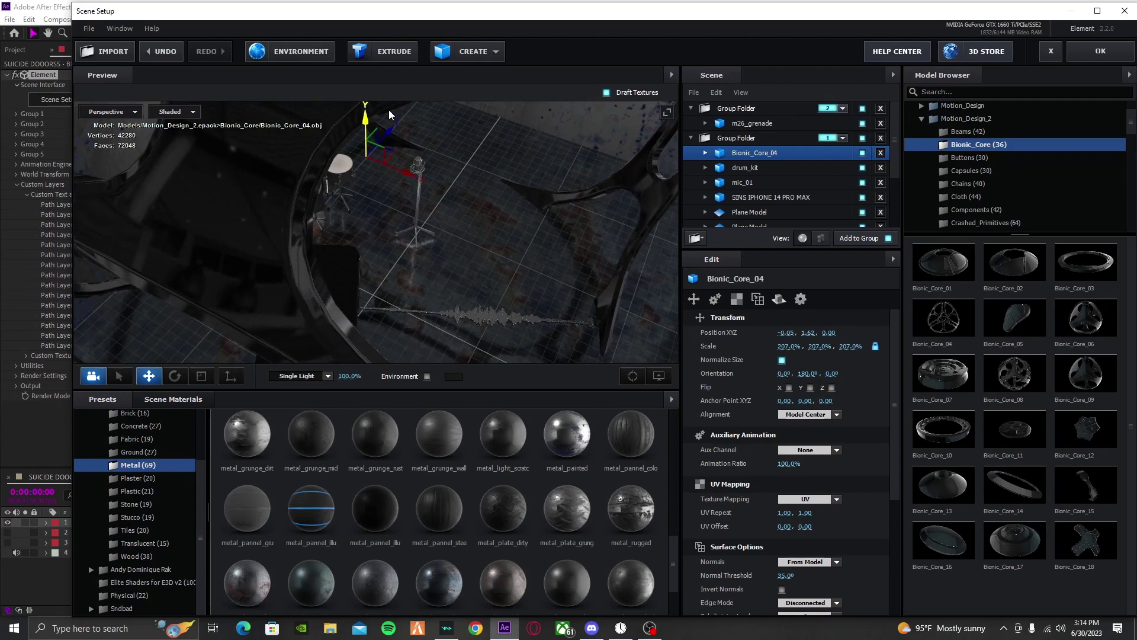
pyautogui.moveTo(404, 179); pyautogui.dragTo(417, 183)
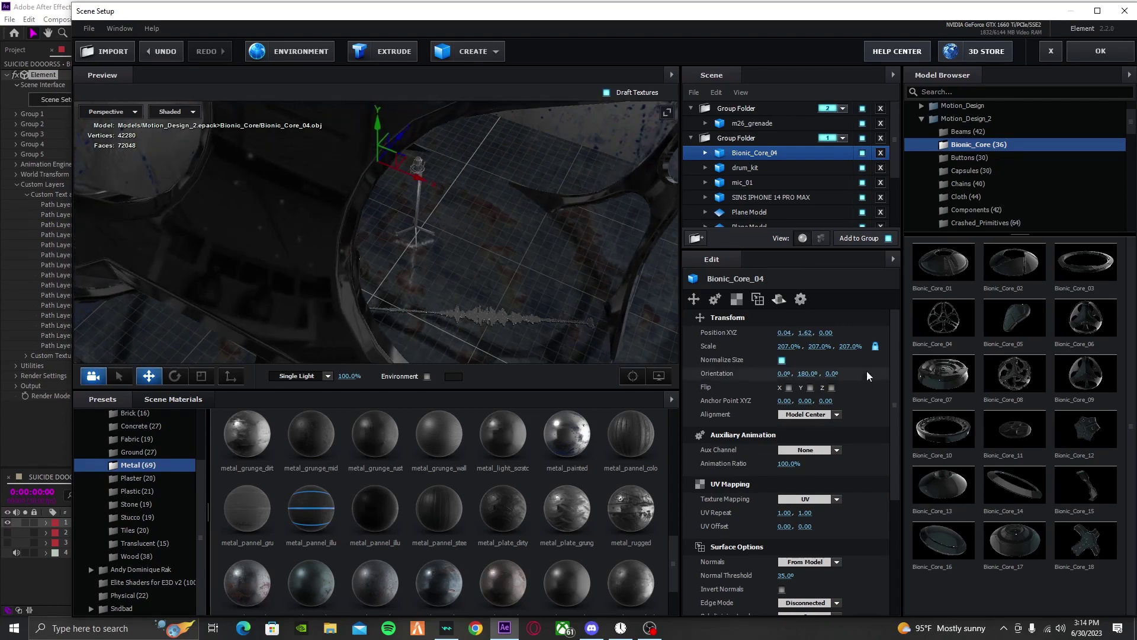
# Step: Enlarge Bionic_Core_04 to 263% and raise it to a Y position of about 2.14
pyautogui.moveTo(851, 347); pyautogui.dragTo(904, 348)
pyautogui.moveTo(604, 291); pyautogui.dragTo(423, 54)
pyautogui.scroll(-5, 511, 195)
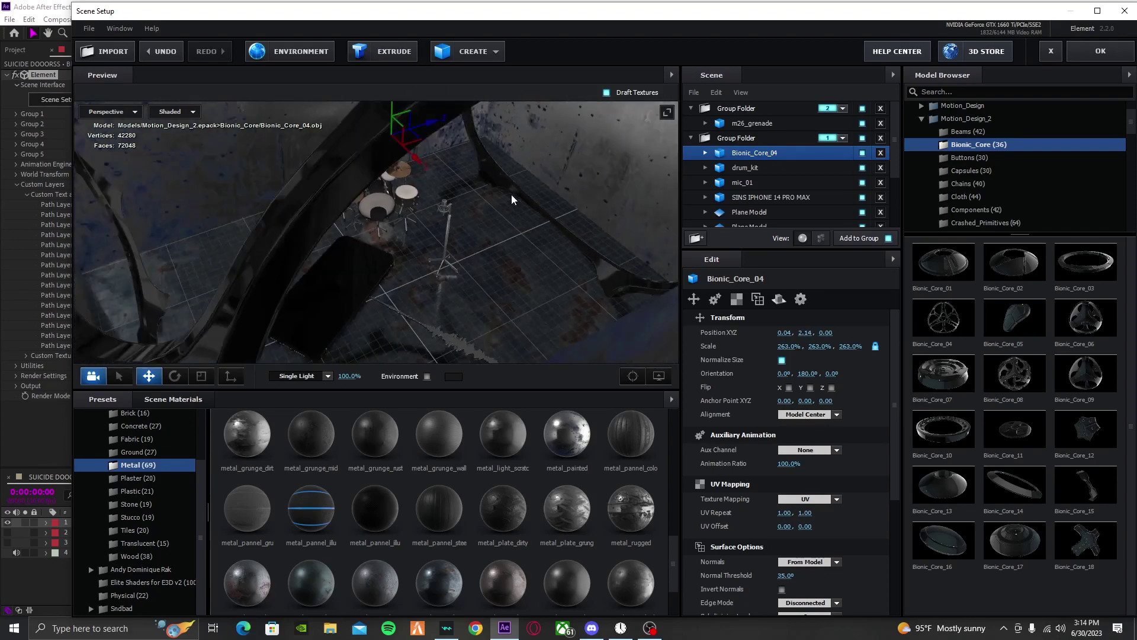
# Step: Reduce Bionic_Core_04 to 182.5% and lower it to a Y position of about 1.45 inside the room
pyautogui.moveTo(511, 195); pyautogui.dragTo(552, 190)
pyautogui.scroll(4, 557, 186)
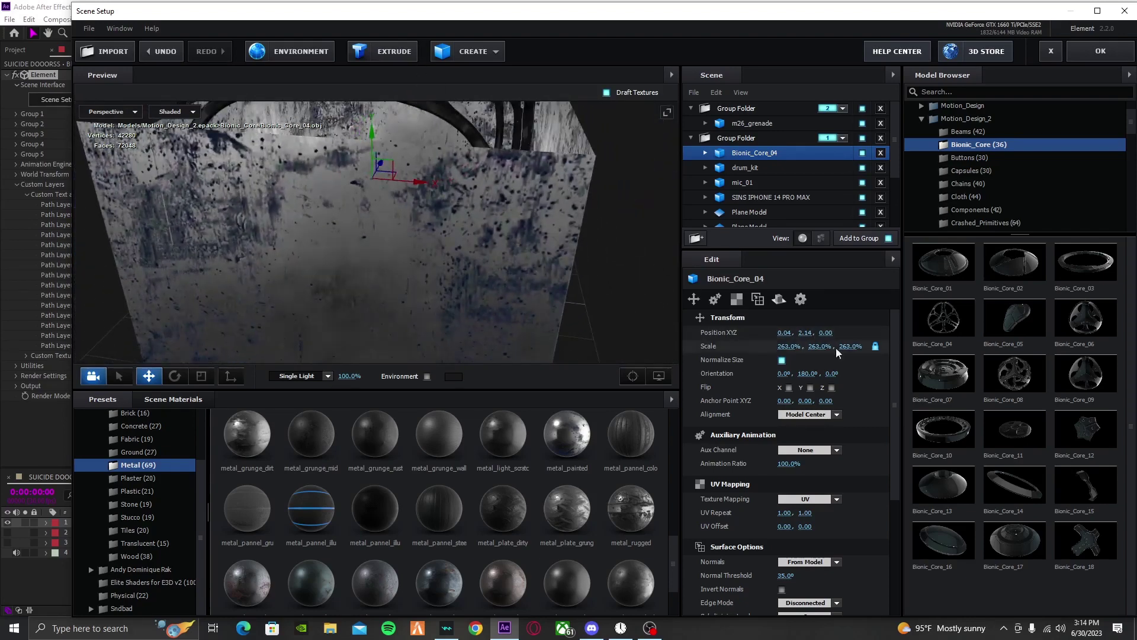
pyautogui.moveTo(848, 345); pyautogui.dragTo(578, 237)
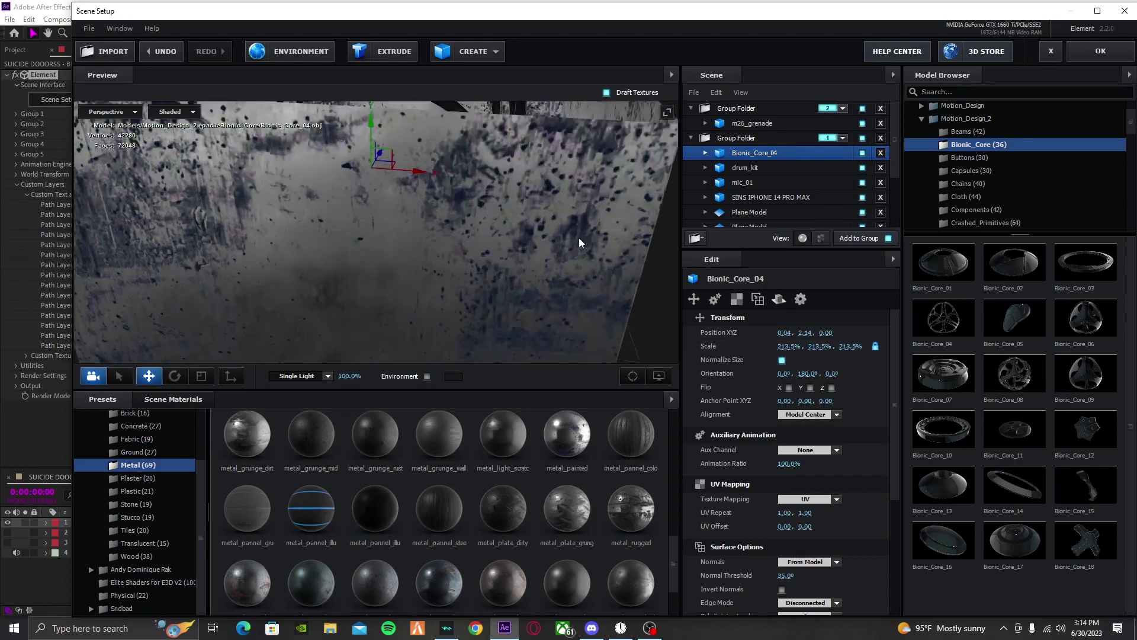
pyautogui.scroll(-8, 578, 237)
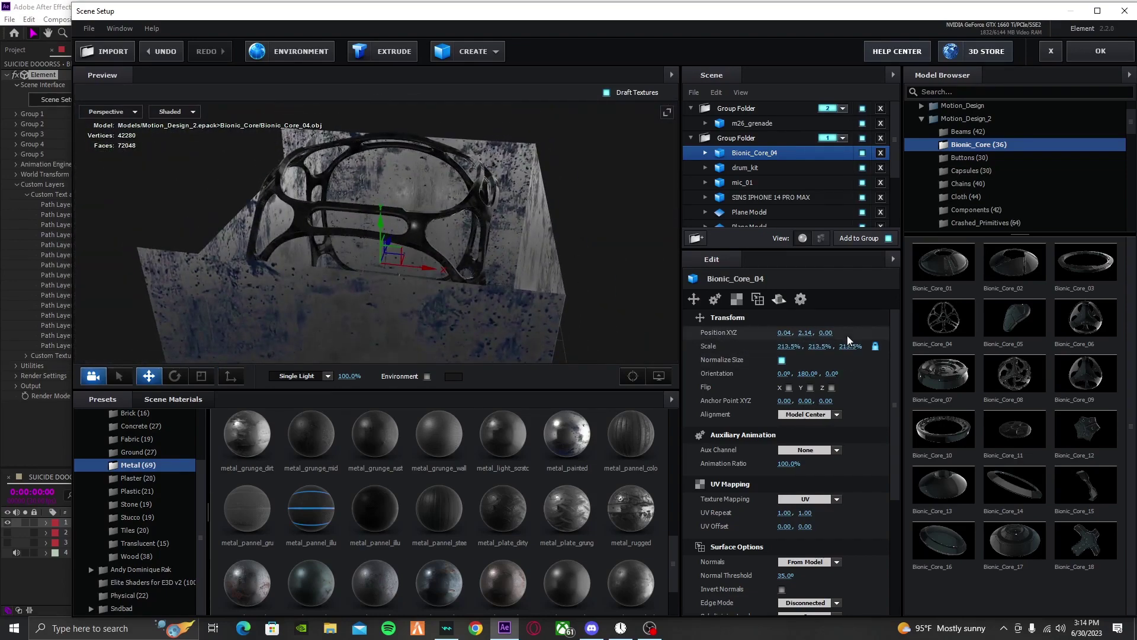
pyautogui.moveTo(853, 344); pyautogui.dragTo(798, 346)
pyautogui.scroll(10, 621, 258)
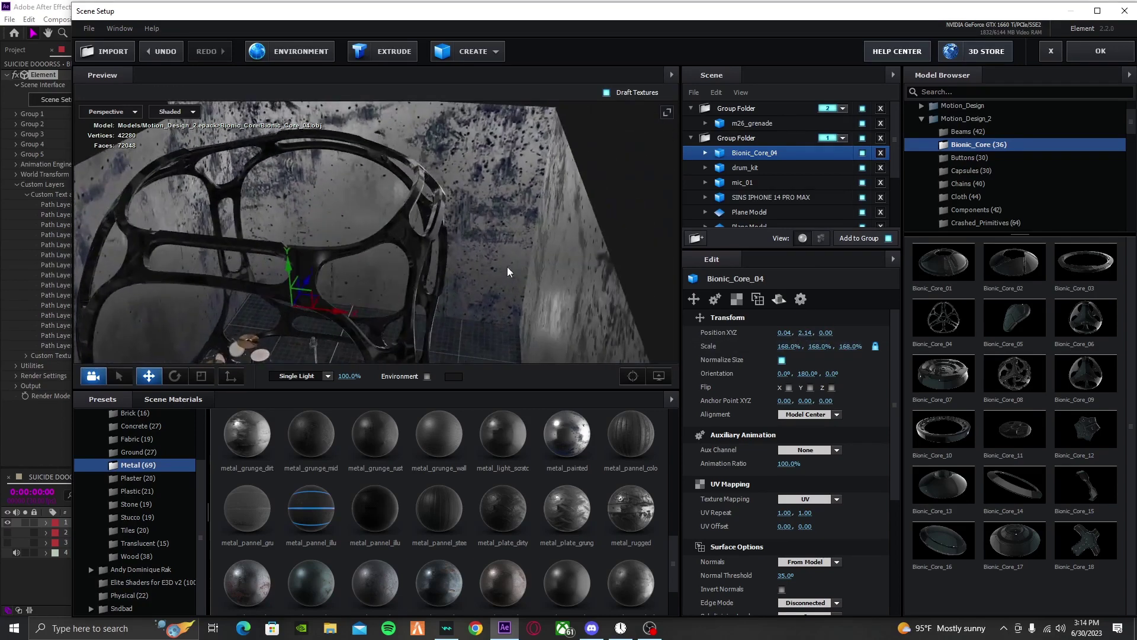
pyautogui.moveTo(298, 272); pyautogui.dragTo(358, 314)
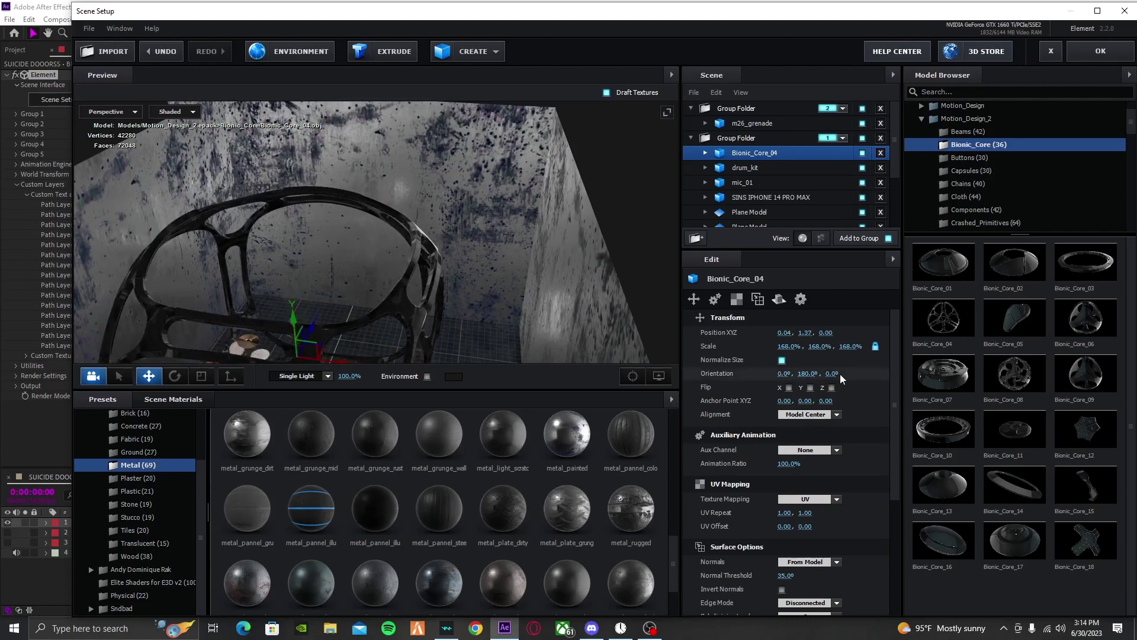
pyautogui.moveTo(788, 346); pyautogui.dragTo(794, 348)
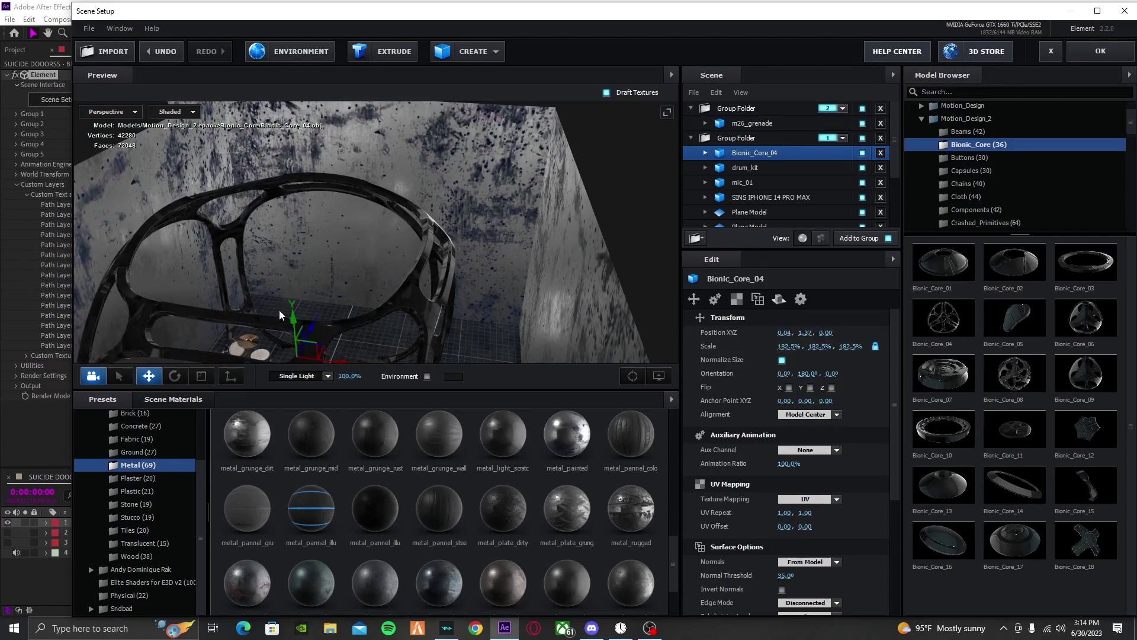
pyautogui.moveTo(294, 318); pyautogui.dragTo(305, 309)
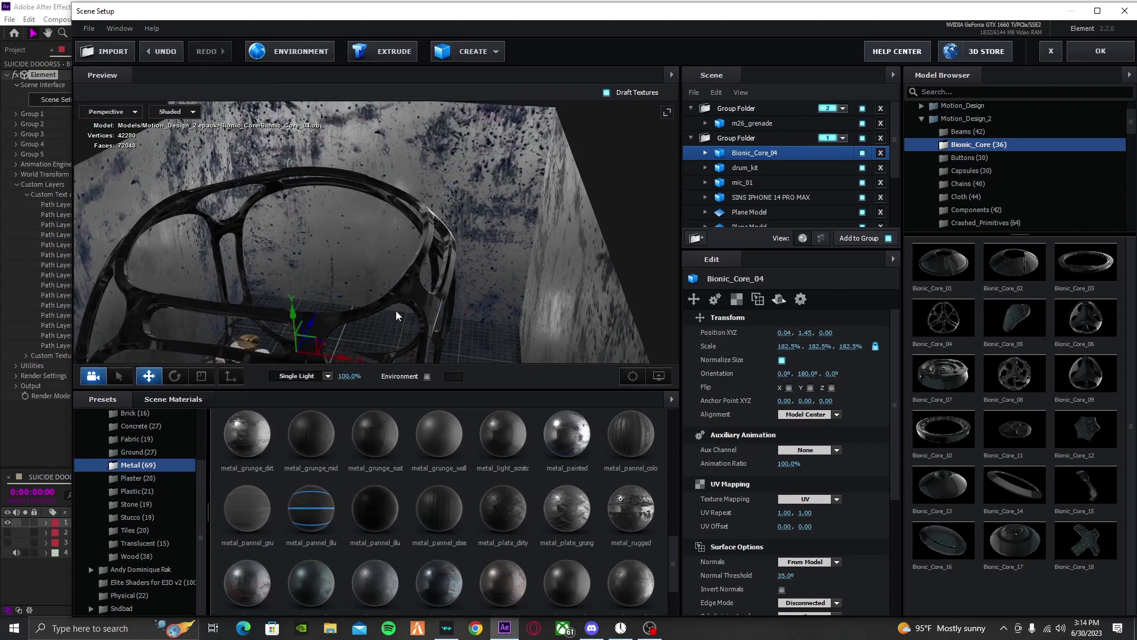
# Step: Duplicate the floor plane and raise the copy to a Y position of about 3.83 as a ceiling
pyautogui.moveTo(395, 310)
pyautogui.mouseDown()
pyautogui.moveTo(419, 342)
pyautogui.moveTo(382, 327)
pyautogui.mouseUp()
pyautogui.scroll(-3, 776, 165)
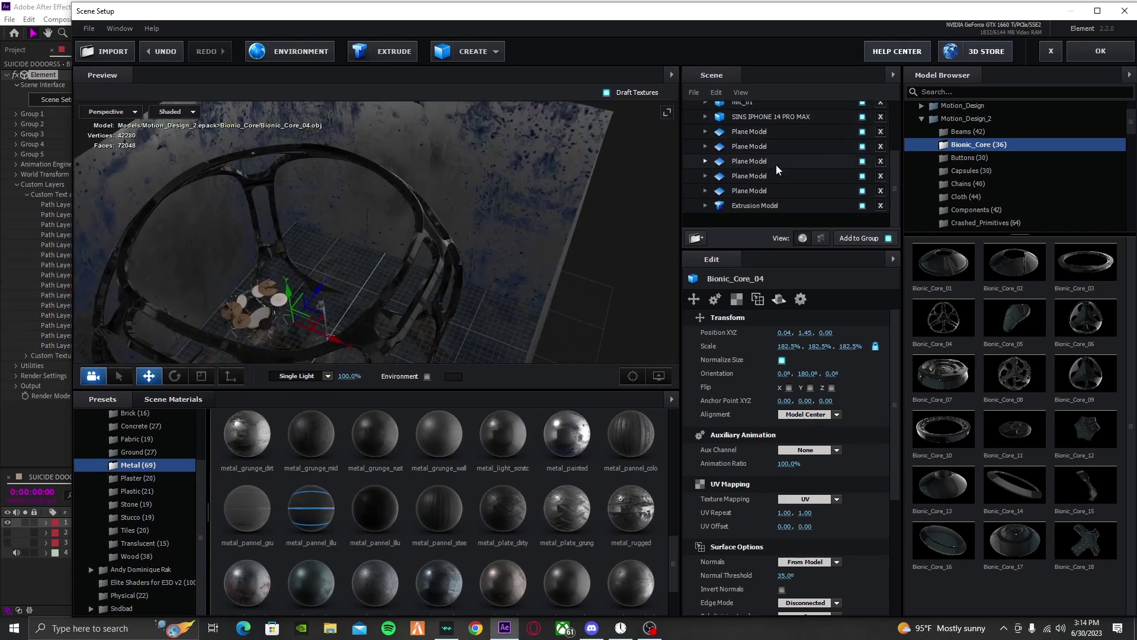
pyautogui.click(756, 191)
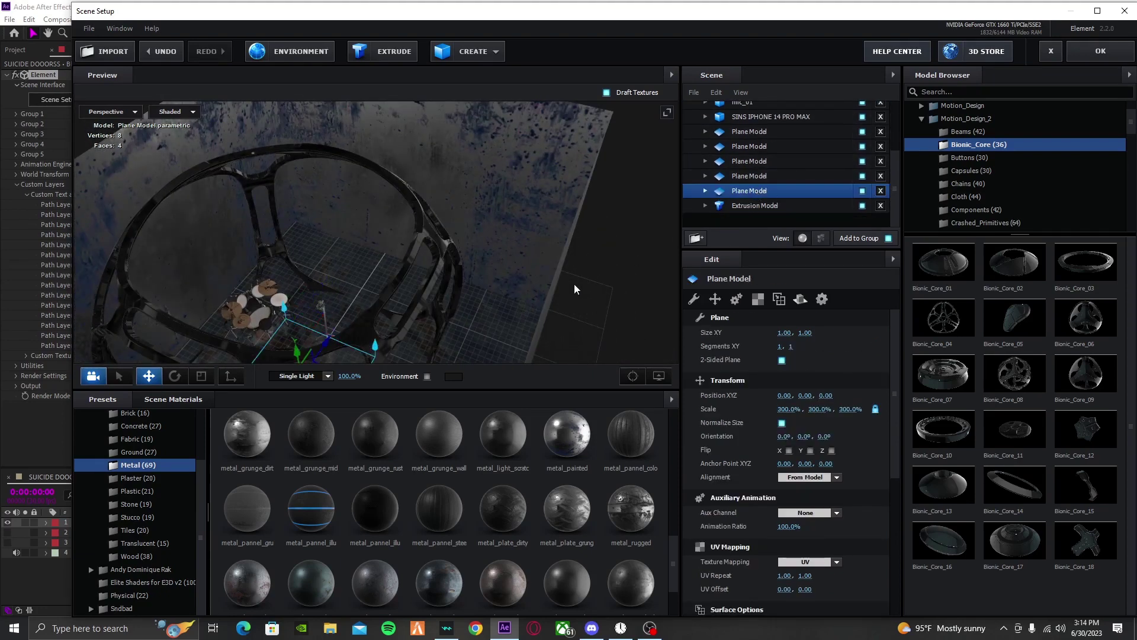
pyautogui.hotkey('ctrl', 'd')
pyautogui.moveTo(300, 334); pyautogui.dragTo(274, 107)
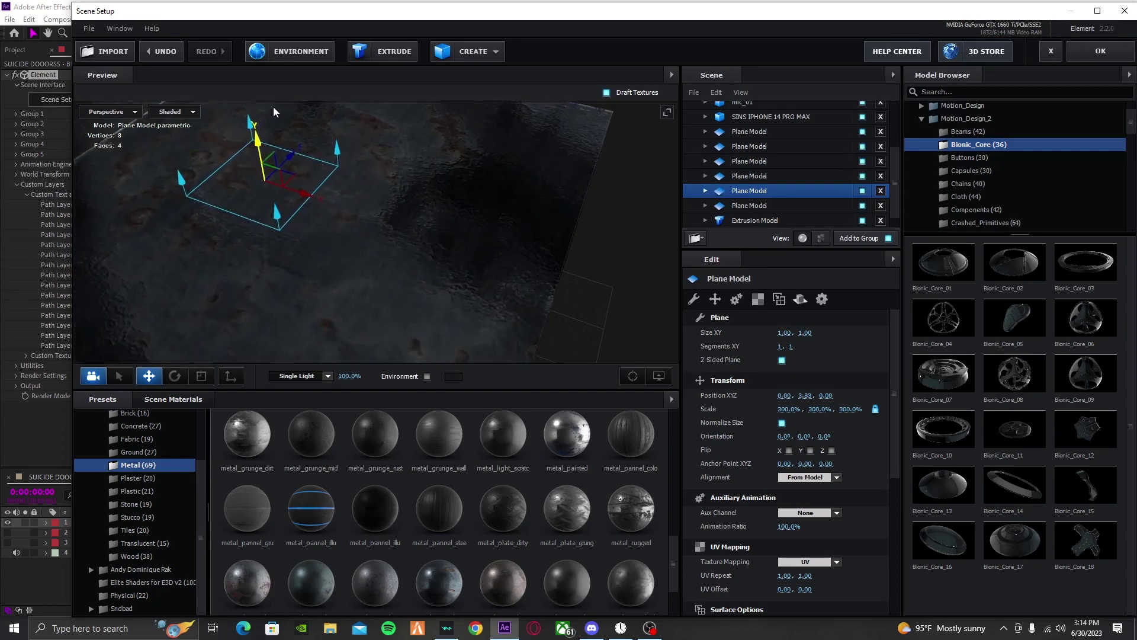
# Step: Set the duplicated ceiling plane's reflect mode to Environment
pyautogui.rightClick(372, 224)
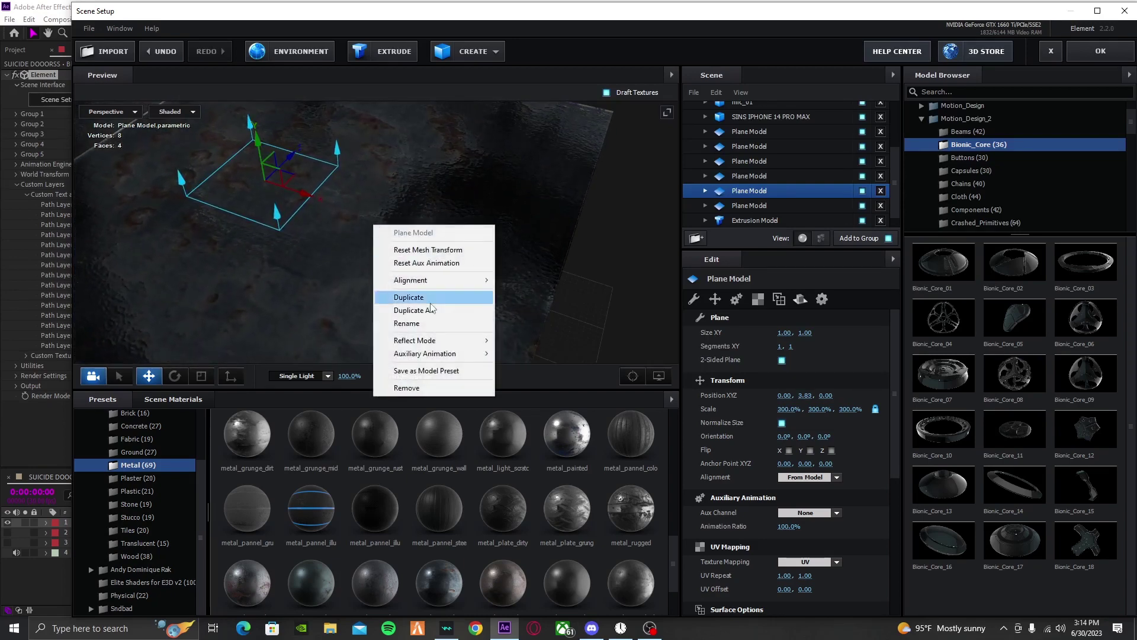
pyautogui.moveTo(450, 341)
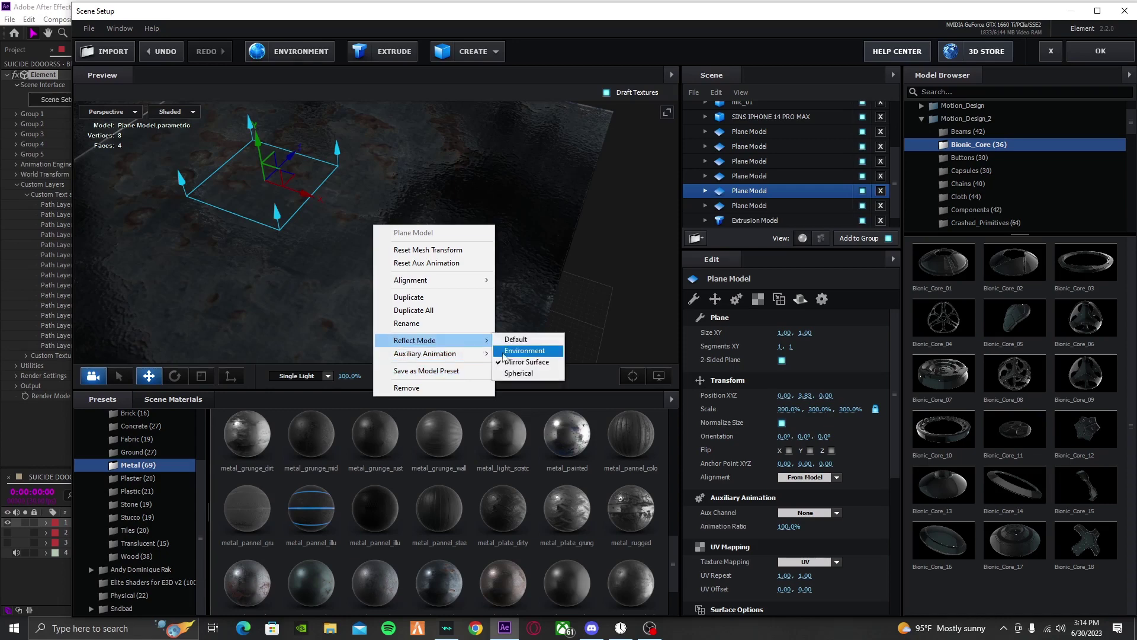
pyautogui.click(521, 354)
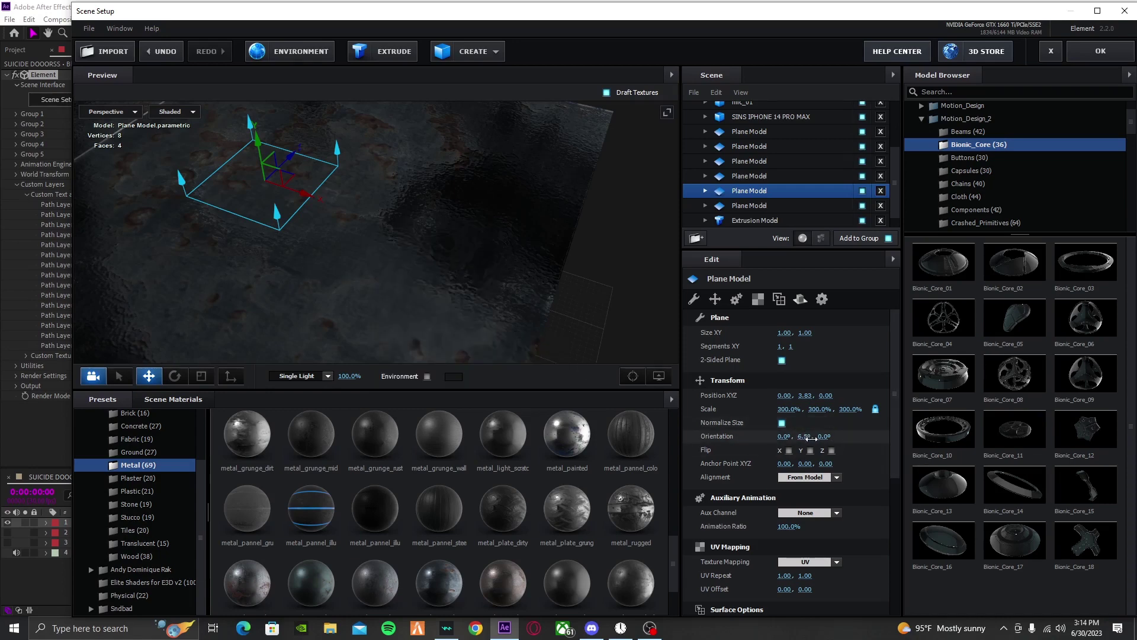
# Step: Flip the ceiling plane by setting its Z orientation to 180°, after trying 90°
pyautogui.moveTo(808, 437); pyautogui.dragTo(825, 436)
pyautogui.hotkey('ctrl', 'z')
pyautogui.write('90')
pyautogui.press('Return')
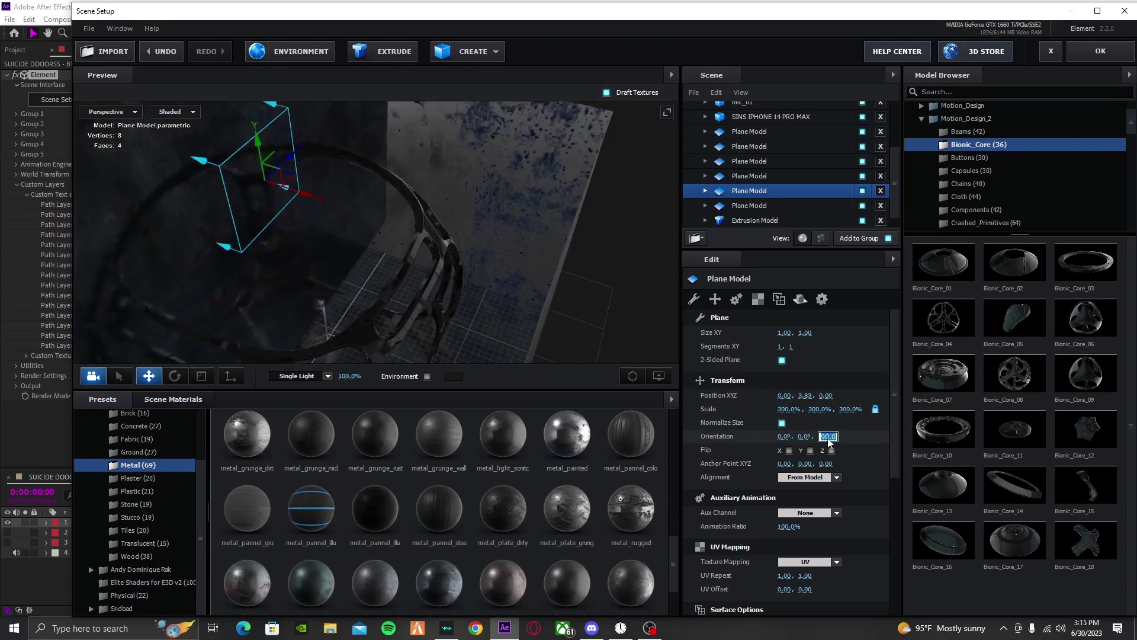
pyautogui.write('180')
pyautogui.press('Return')
# Step: Check the flipped ceiling from another angle, apply the Element scene to the composition and save the project
pyautogui.scroll(-5, 509, 226)
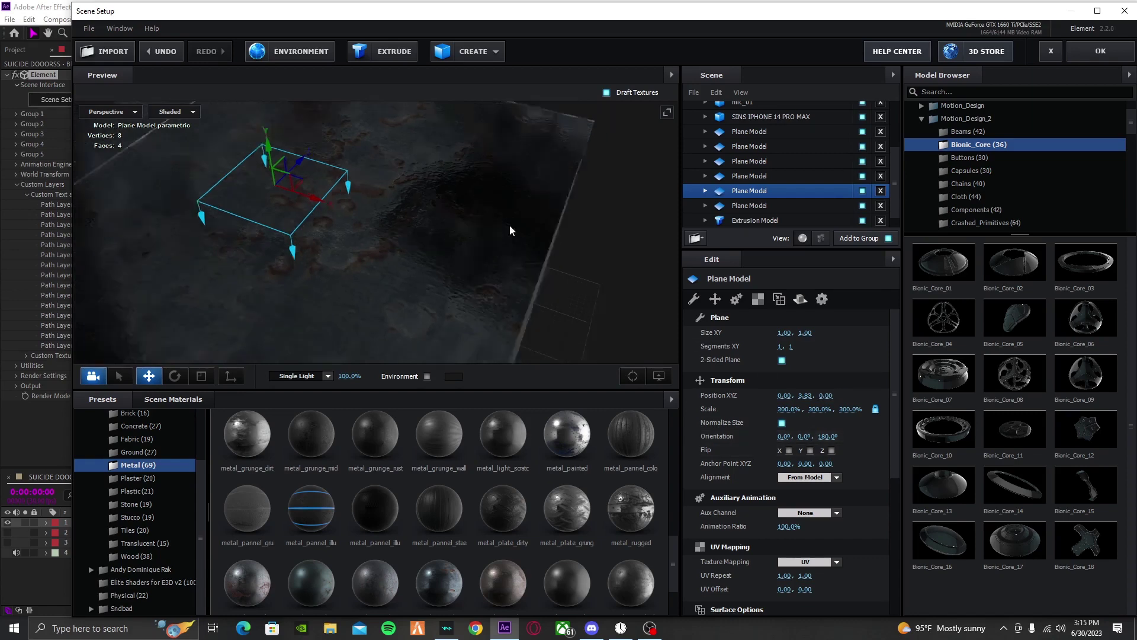
pyautogui.moveTo(508, 228); pyautogui.dragTo(449, 293)
pyautogui.scroll(5, 449, 293)
pyautogui.click(1100, 51)
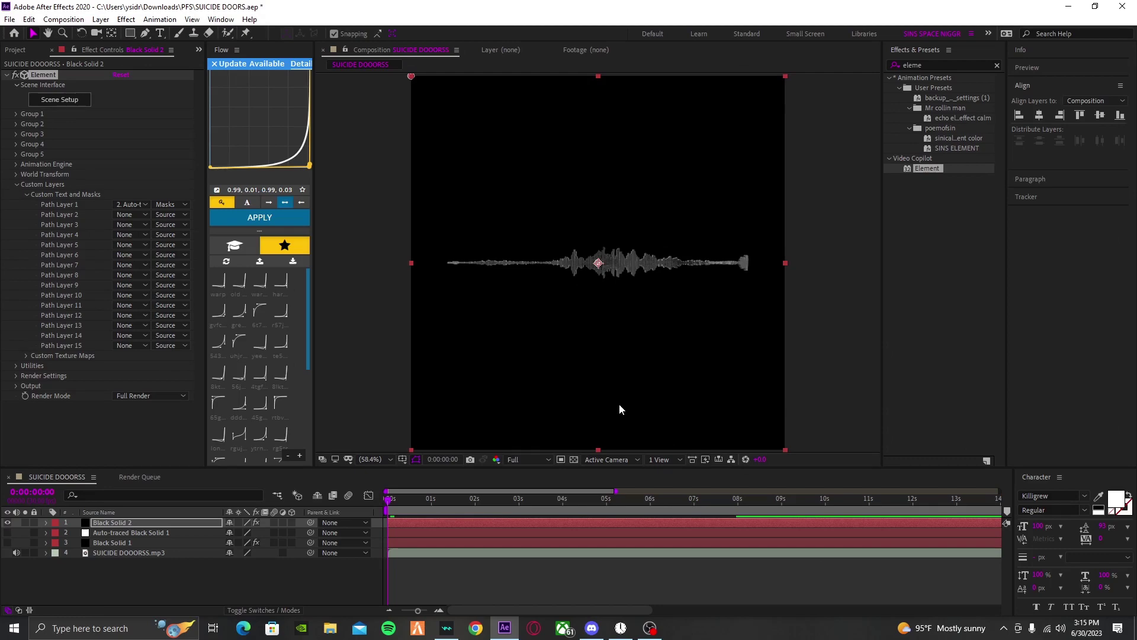
pyautogui.hotkey('ctrl', 's')
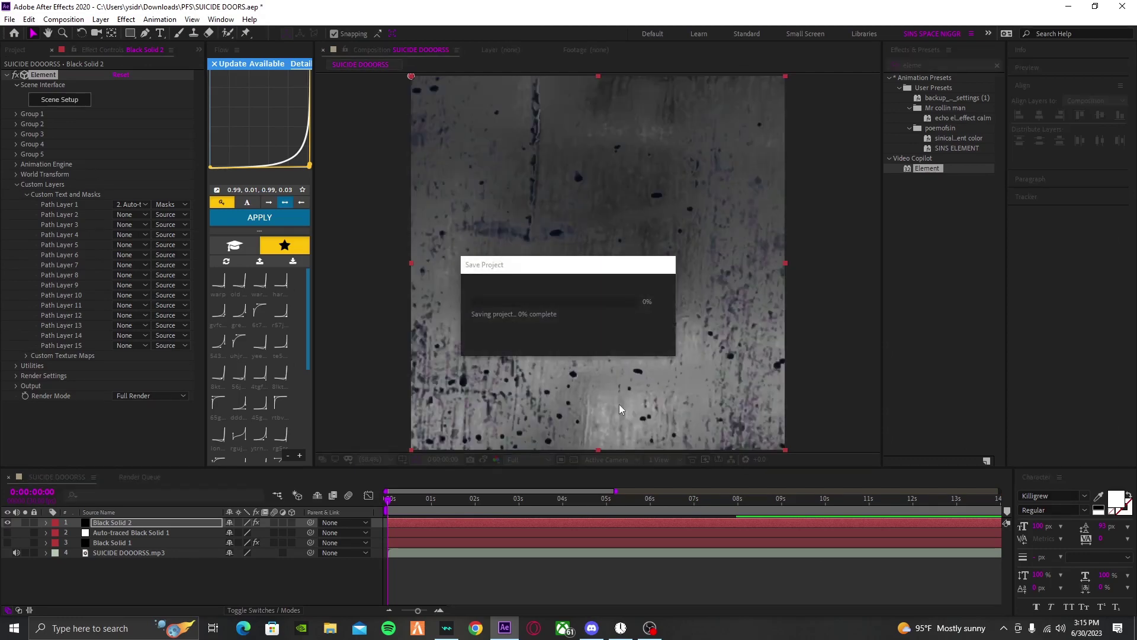
# Step: Create a two-node camera named Camera 1 with the 24mm preset
pyautogui.click(100, 19)
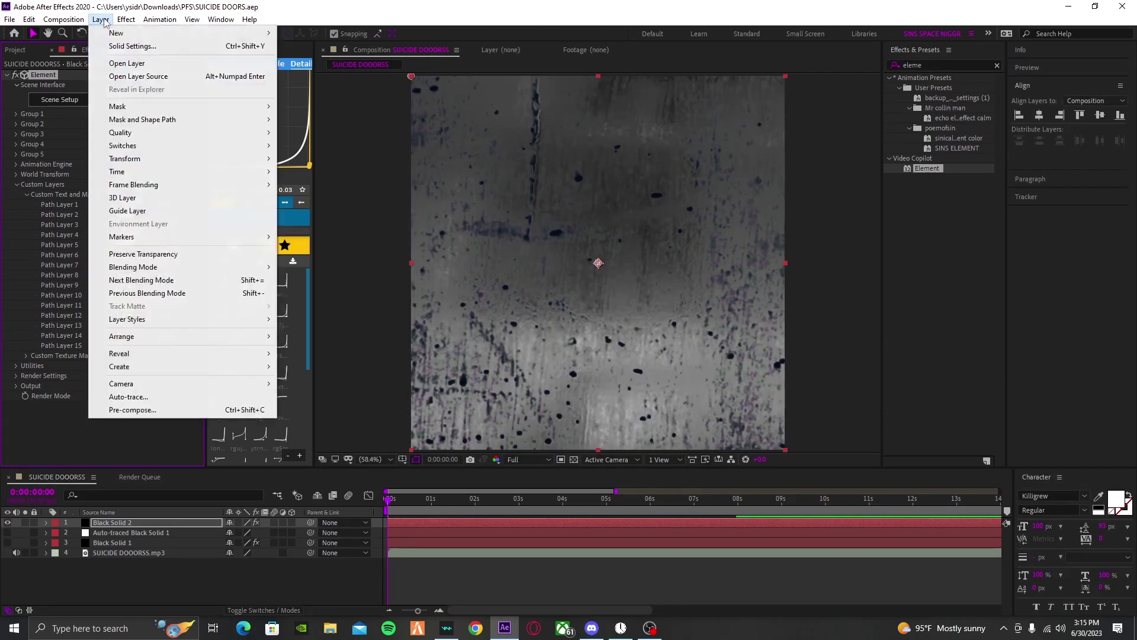
pyautogui.moveTo(178, 33)
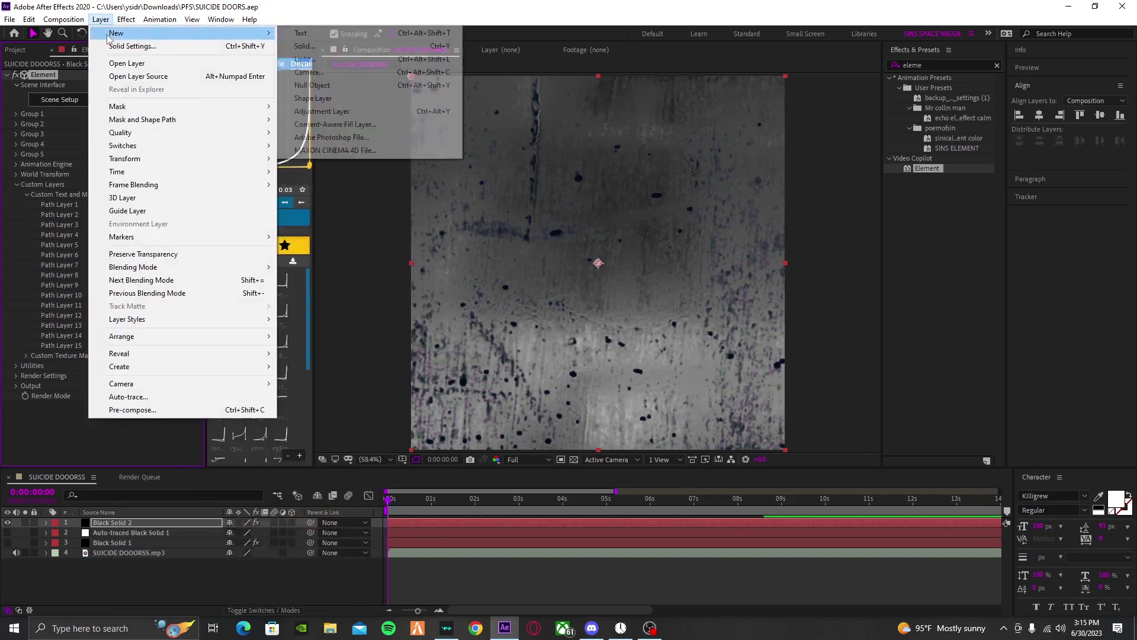
pyautogui.click(326, 73)
pyautogui.click(312, 156)
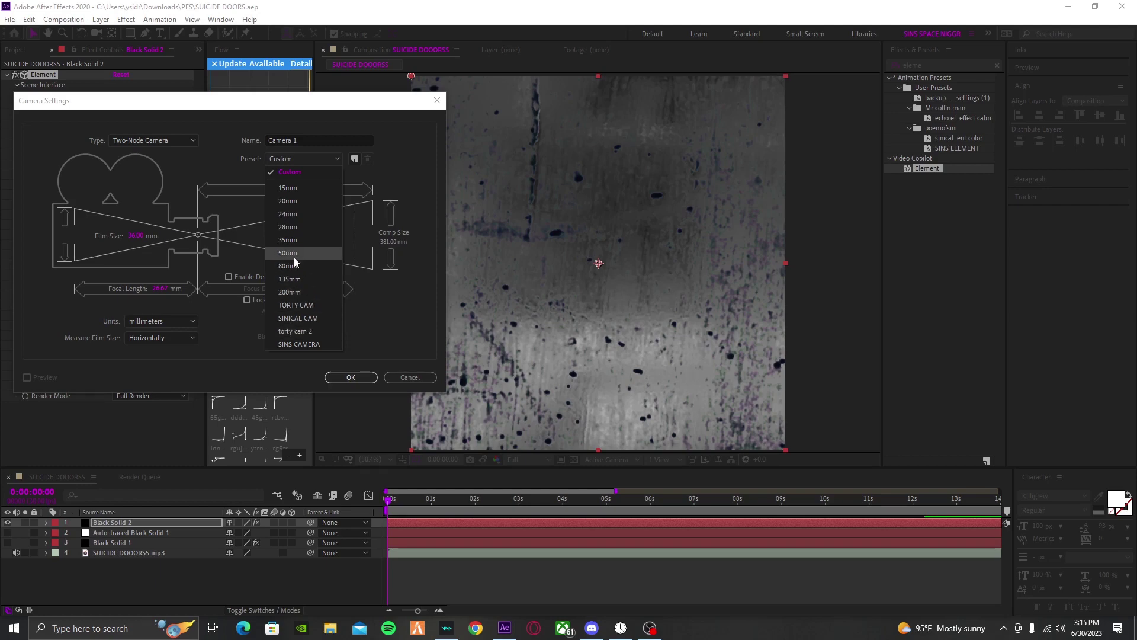
pyautogui.click(315, 212)
pyautogui.click(350, 378)
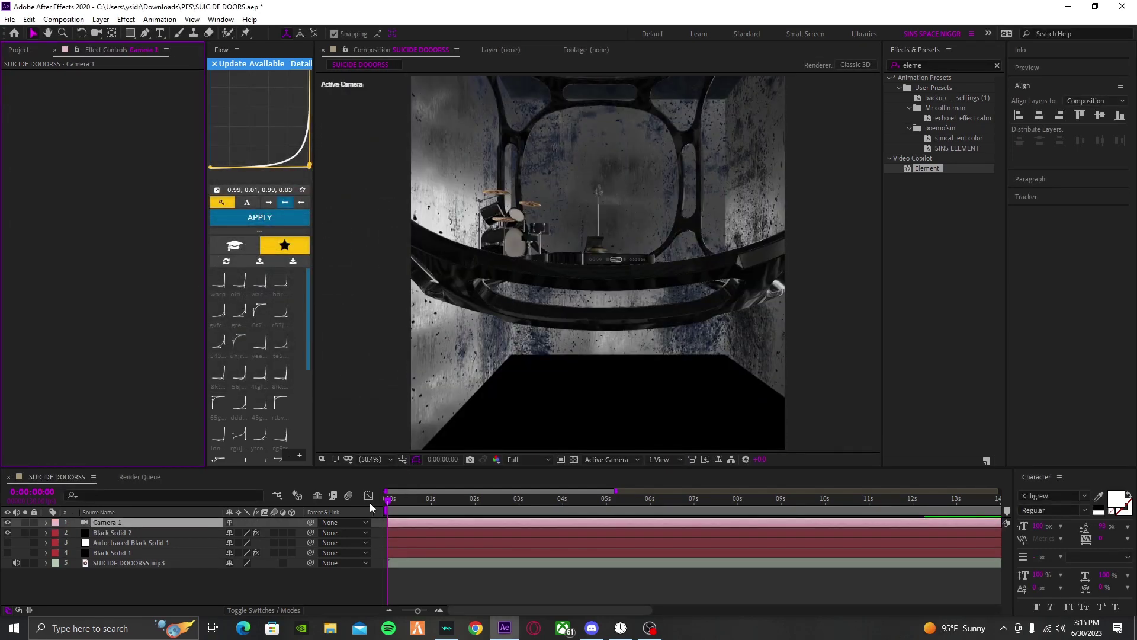
# Step: Add a null object above the camera and parent Camera 1 to it
pyautogui.rightClick(376, 523)
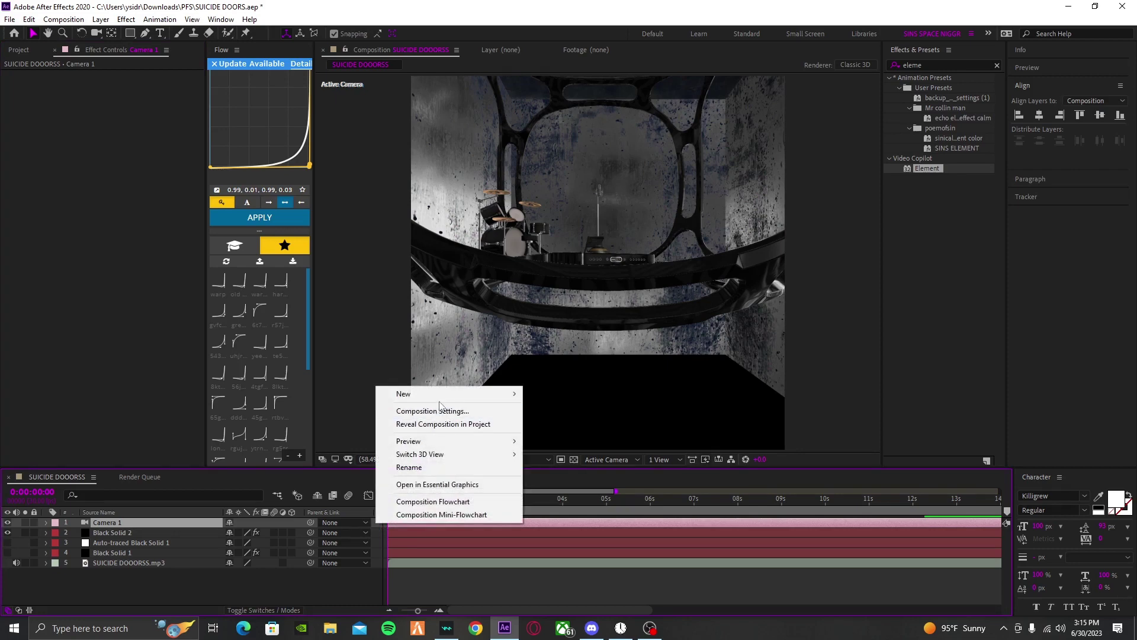
pyautogui.moveTo(427, 396)
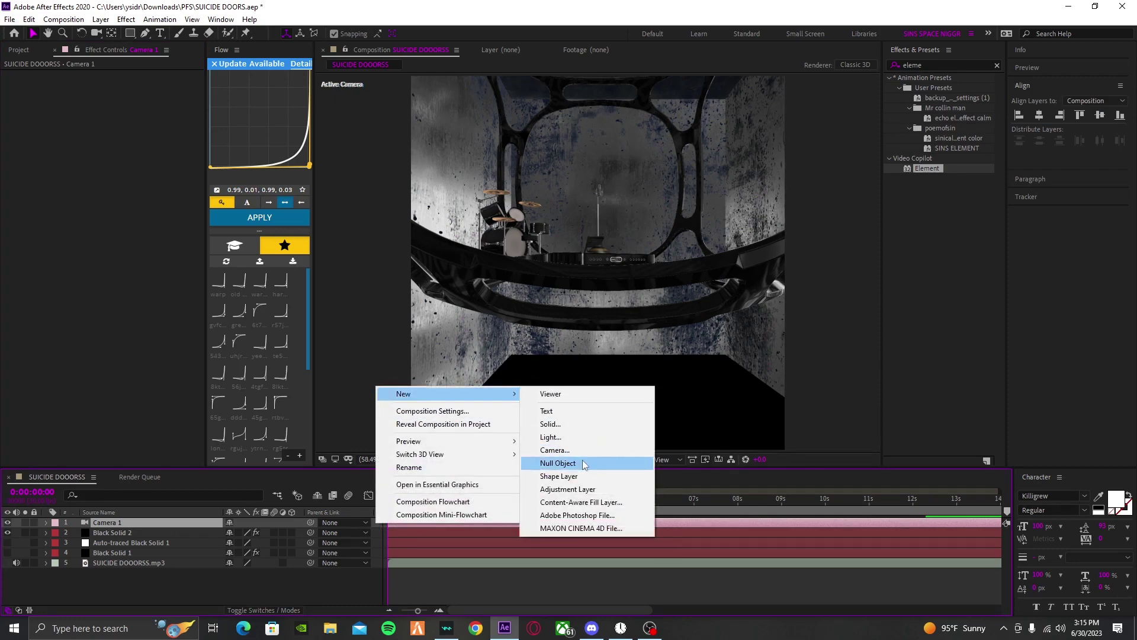
pyautogui.click(585, 463)
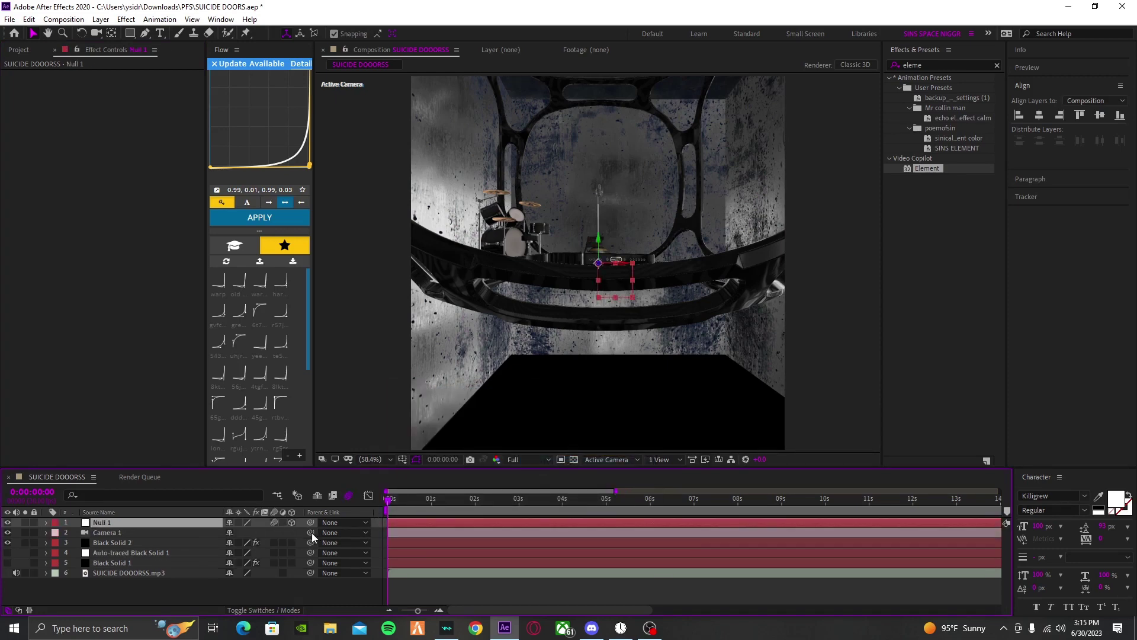
pyautogui.moveTo(231, 537); pyautogui.dragTo(202, 524)
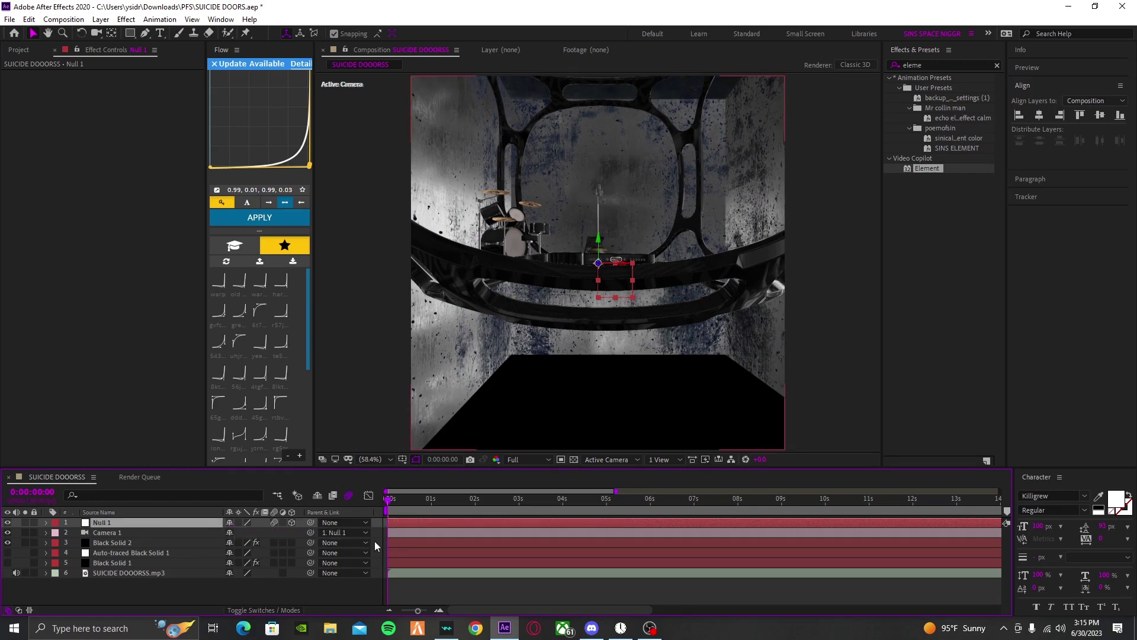
# Step: Move and rotate the null to frame the phone in front of the drum kit and microphone, and save the project
pyautogui.press('p')
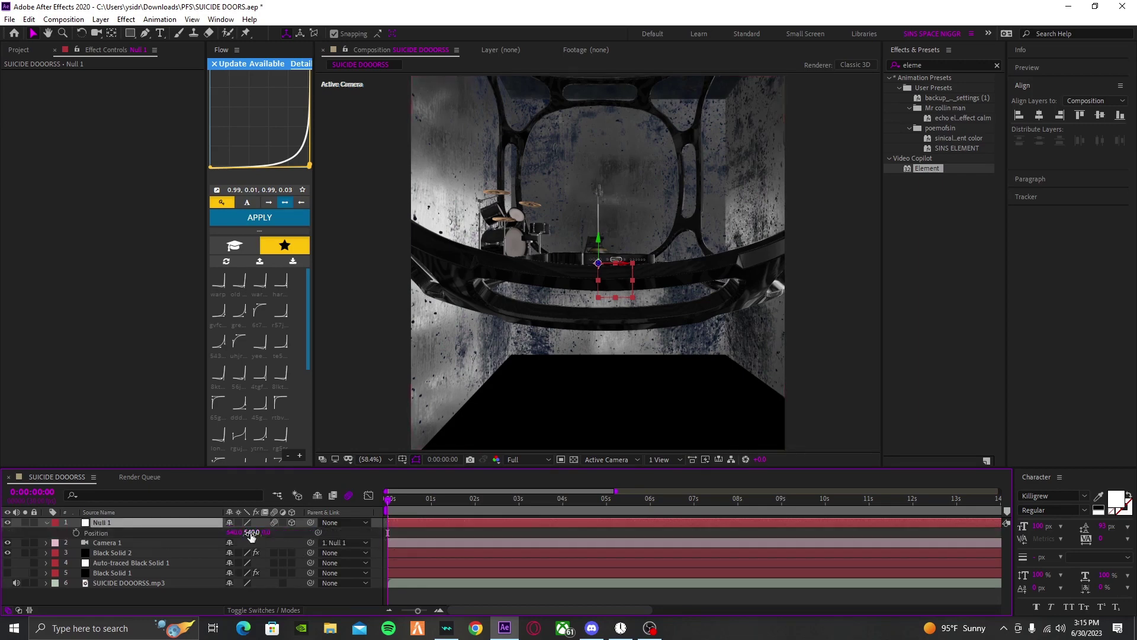
pyautogui.moveTo(250, 536); pyautogui.dragTo(155, 542)
pyautogui.press('r')
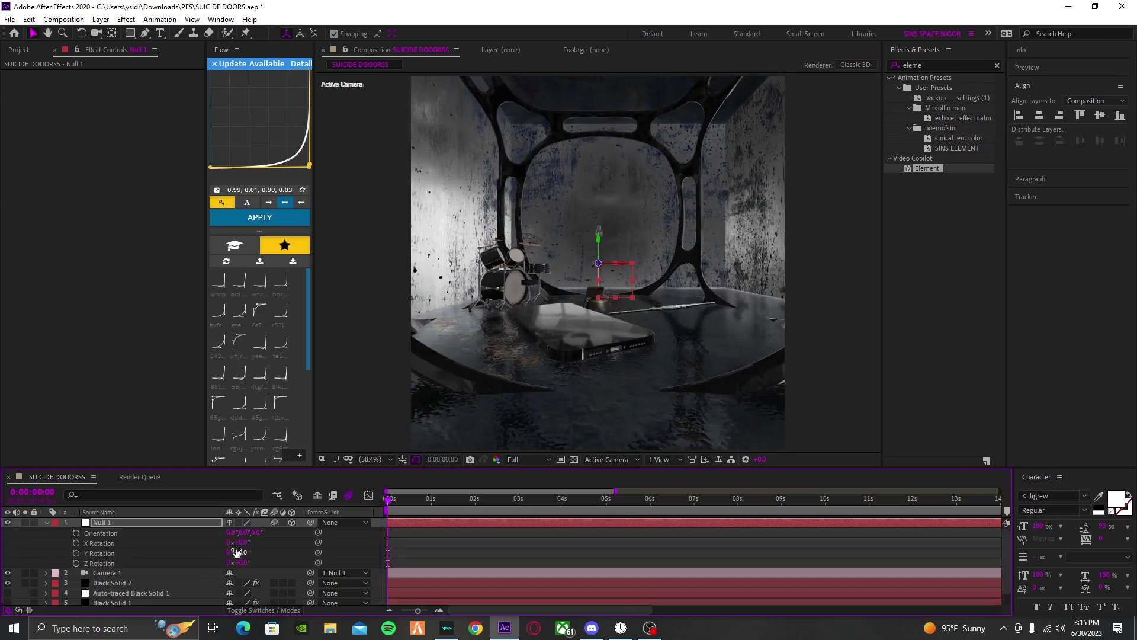
pyautogui.moveTo(237, 544); pyautogui.dragTo(394, 523)
pyautogui.hotkey('ctrl', 'z')
pyautogui.press('p')
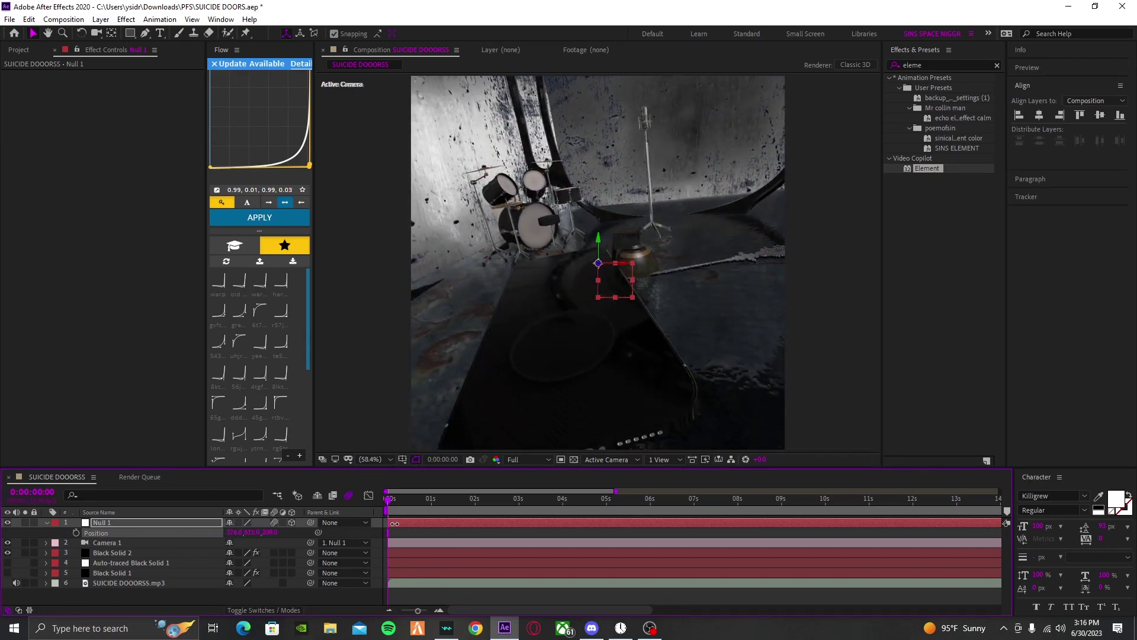
pyautogui.hotkey('ctrl', 's')
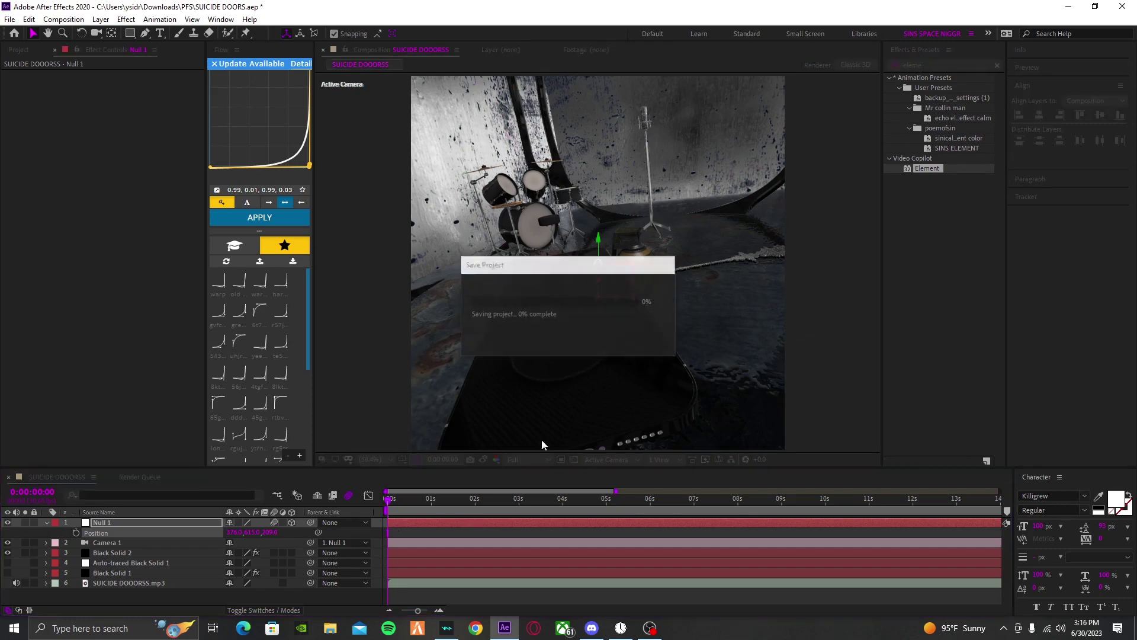
# Step: Replicate the grenade of Element Group 2 on Black Solid 2 in a Sphere shape with about 240 particles
pyautogui.click(436, 552)
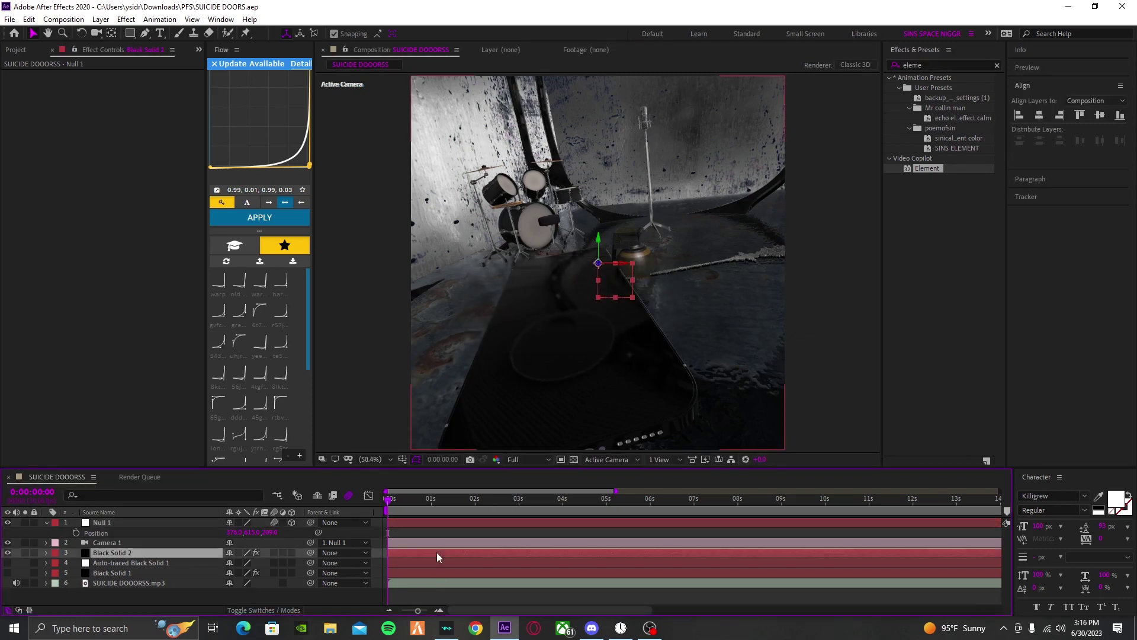
pyautogui.click(148, 571)
pyautogui.click(167, 552)
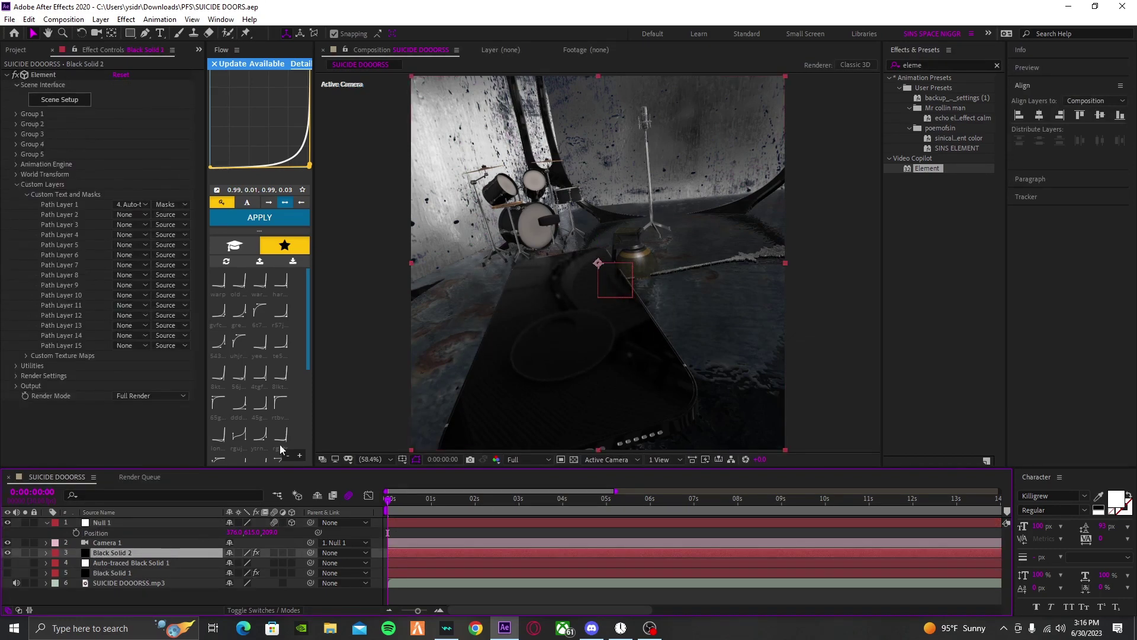
pyautogui.click(15, 126)
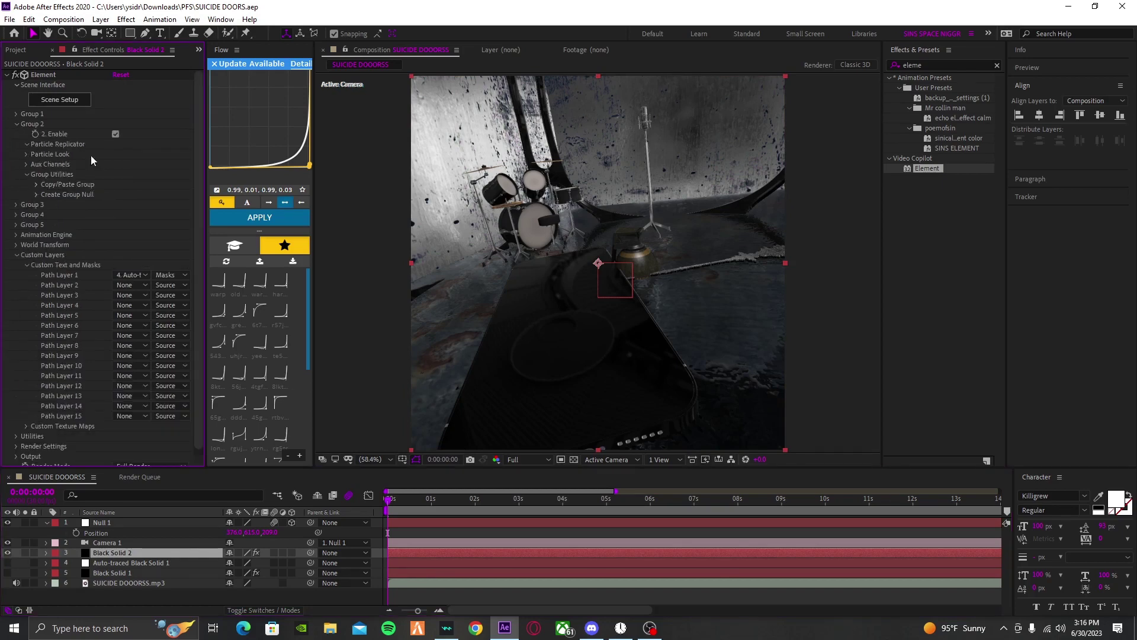
pyautogui.click(122, 164)
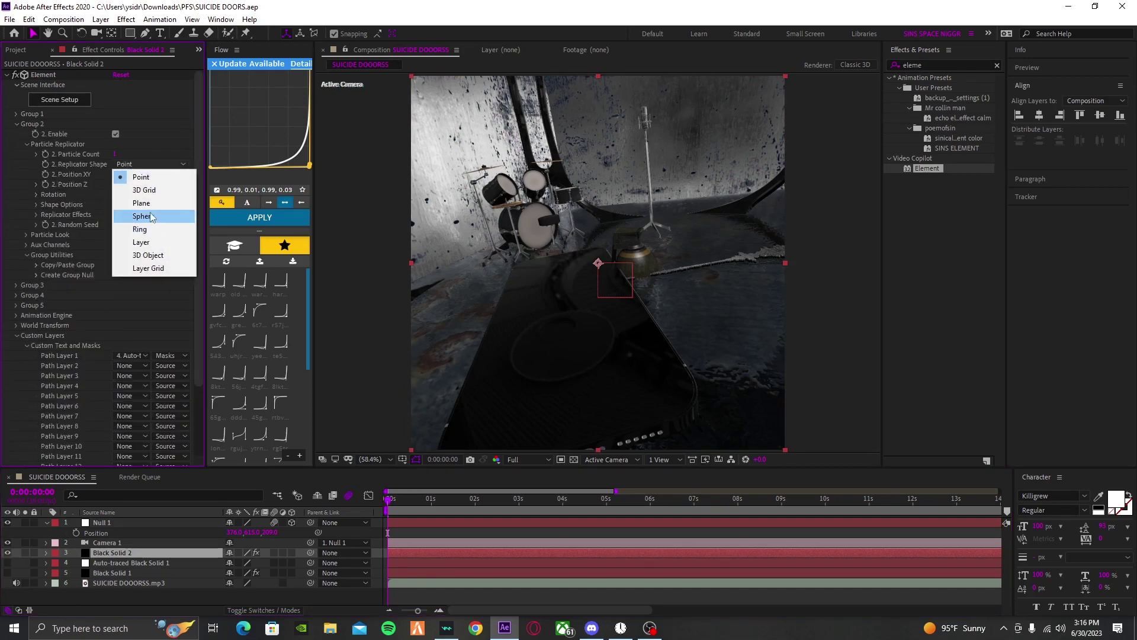
pyautogui.click(142, 216)
pyautogui.moveTo(165, 148); pyautogui.dragTo(211, 150)
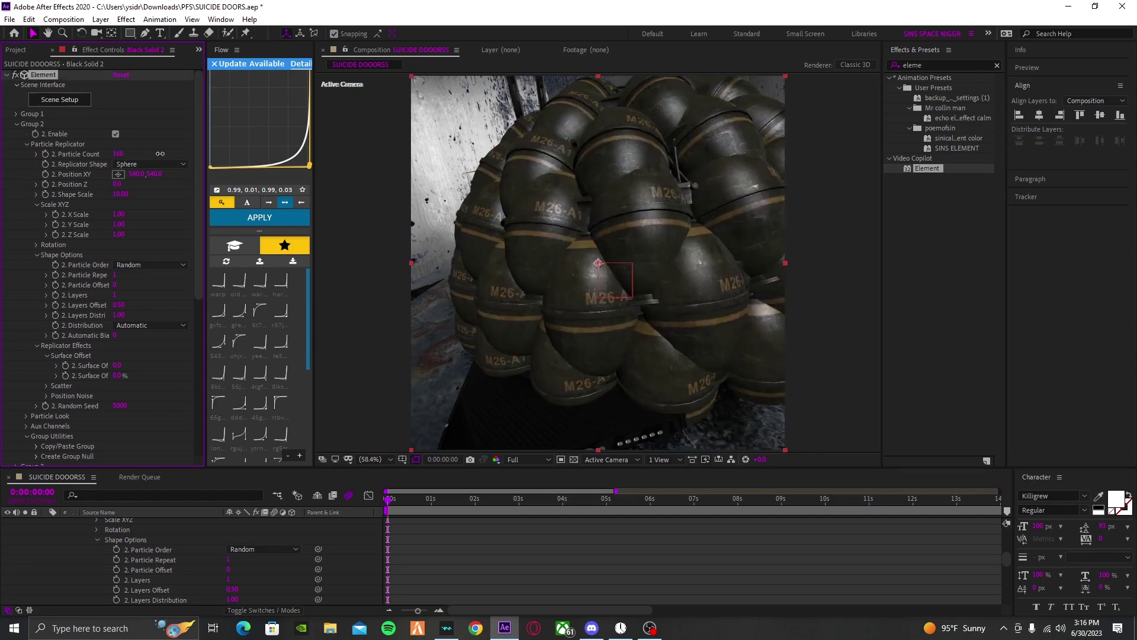
# Step: Scatter the Group 2 grenades, trying values of 50, 90, 60 and 100 before settling on about 113
pyautogui.click(46, 385)
pyautogui.click(116, 395)
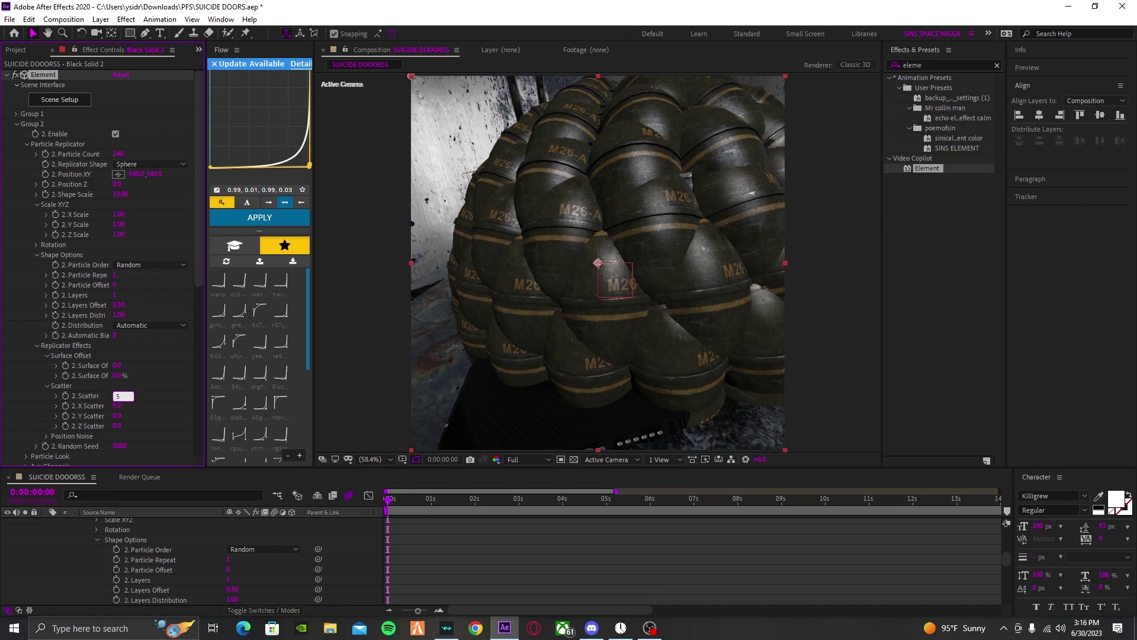
pyautogui.write('50')
pyautogui.press('Return')
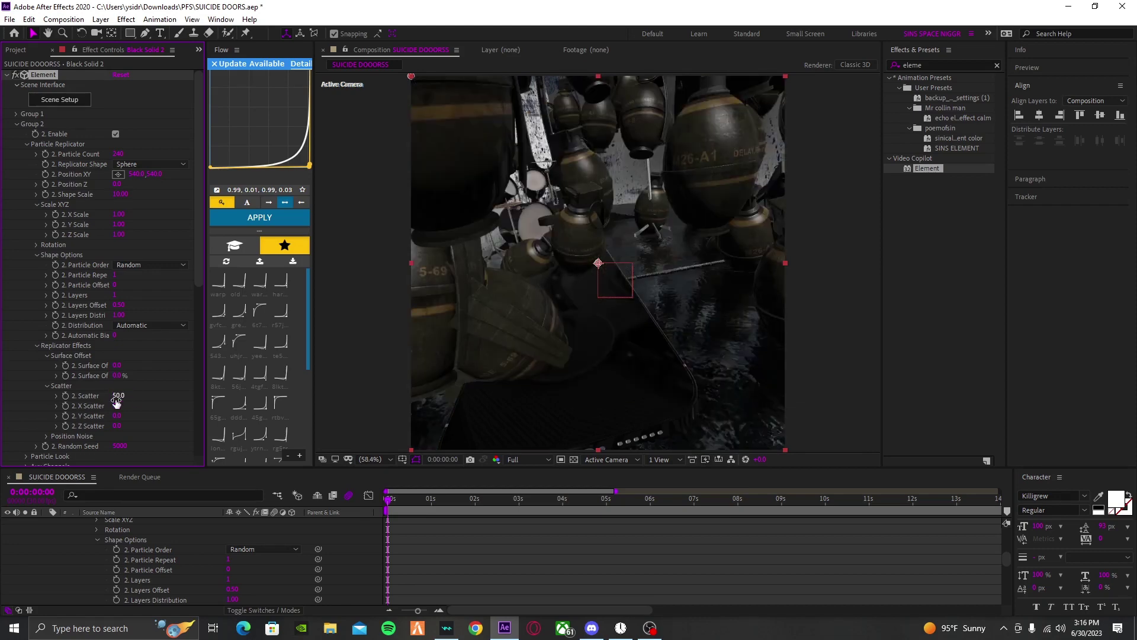
pyautogui.click(116, 399)
pyautogui.press('Return')
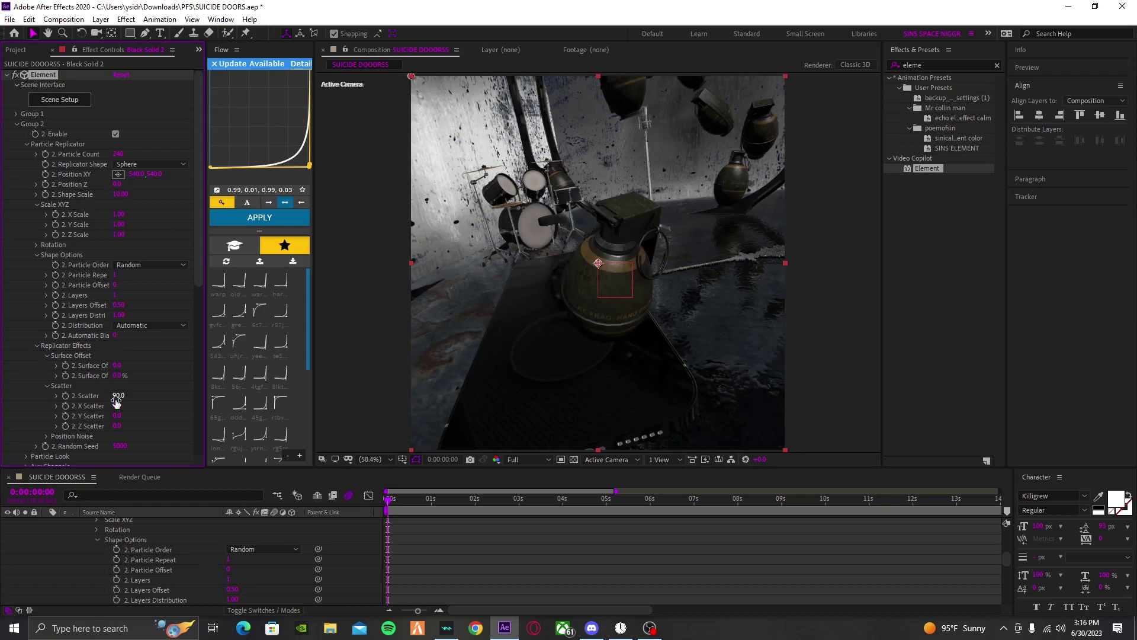
pyautogui.click(116, 399)
pyautogui.press('Return')
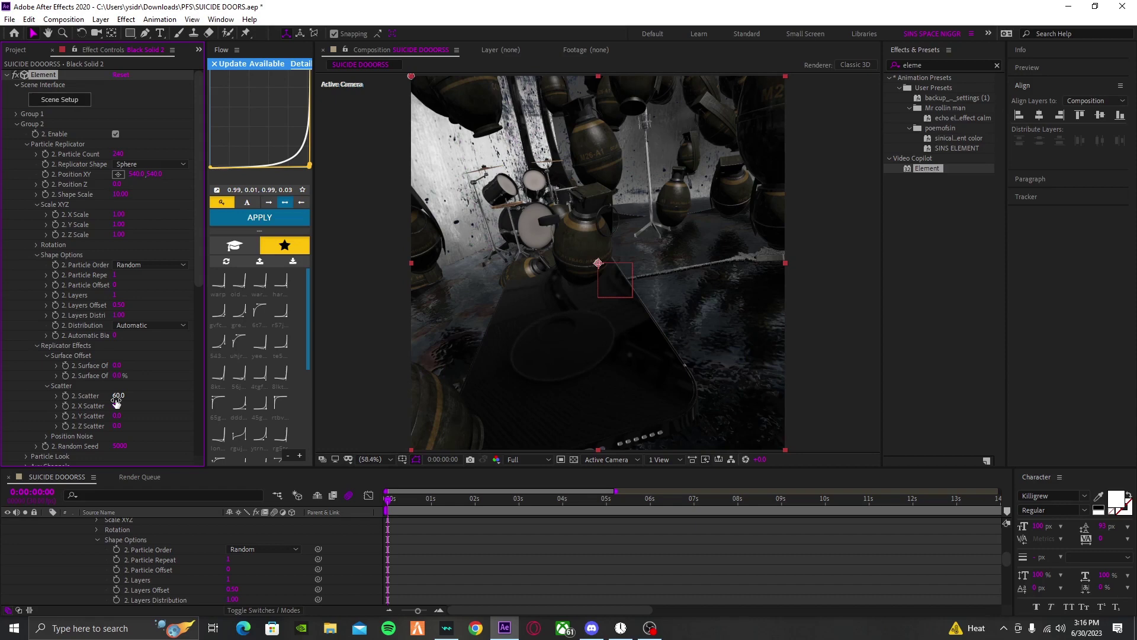
pyautogui.click(117, 399)
pyautogui.press('Return')
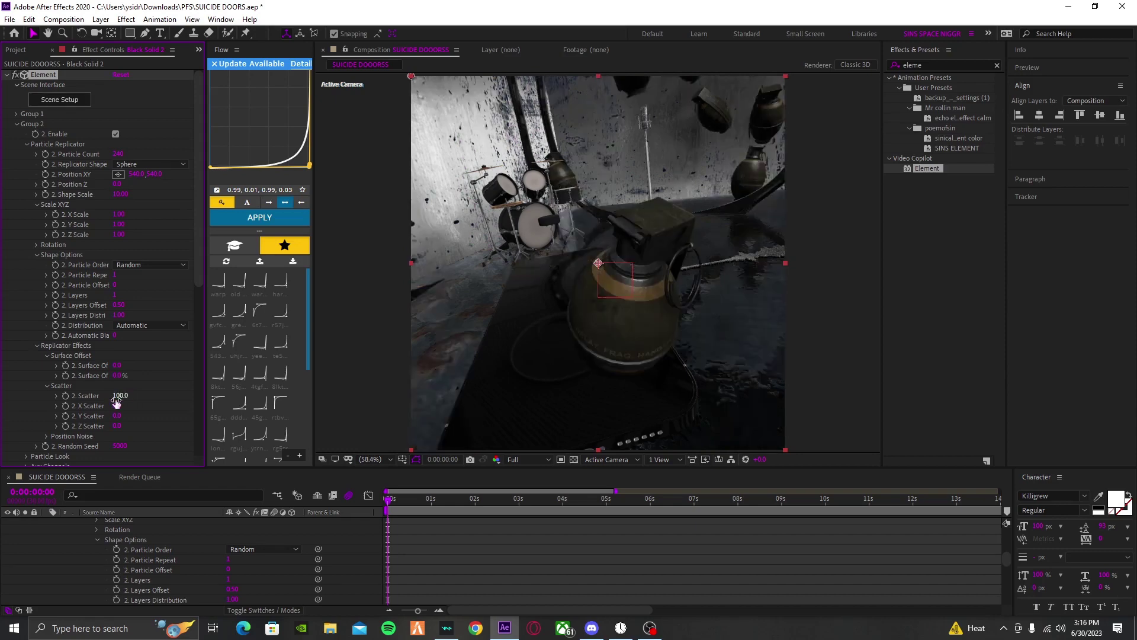
pyautogui.moveTo(189, 391); pyautogui.dragTo(1136, 364)
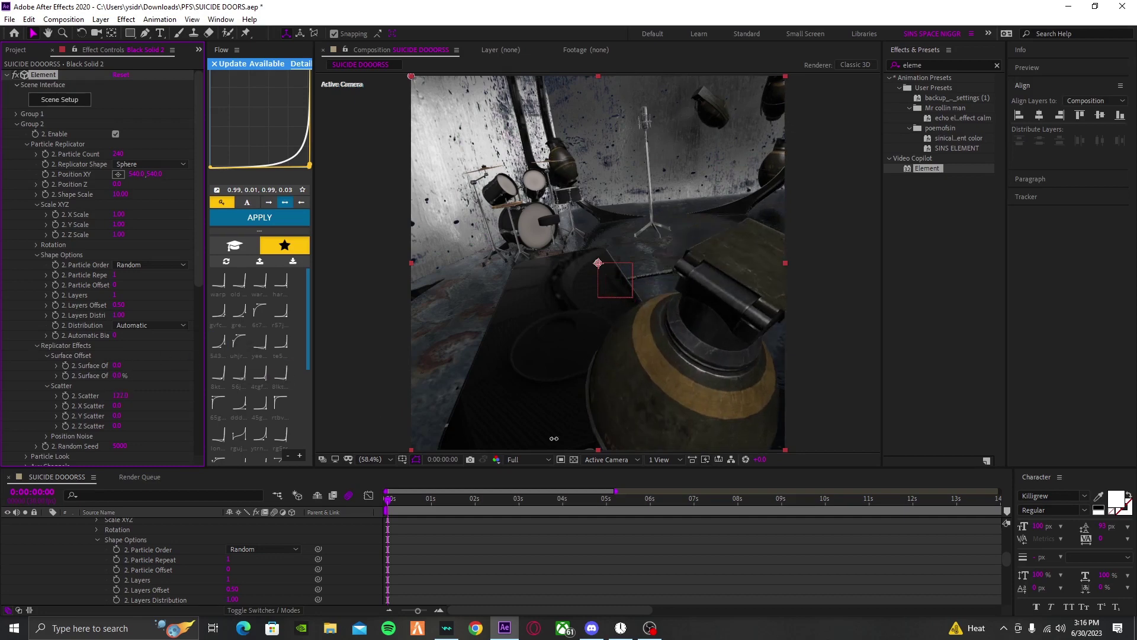
pyautogui.moveTo(554, 439); pyautogui.dragTo(1074, 459)
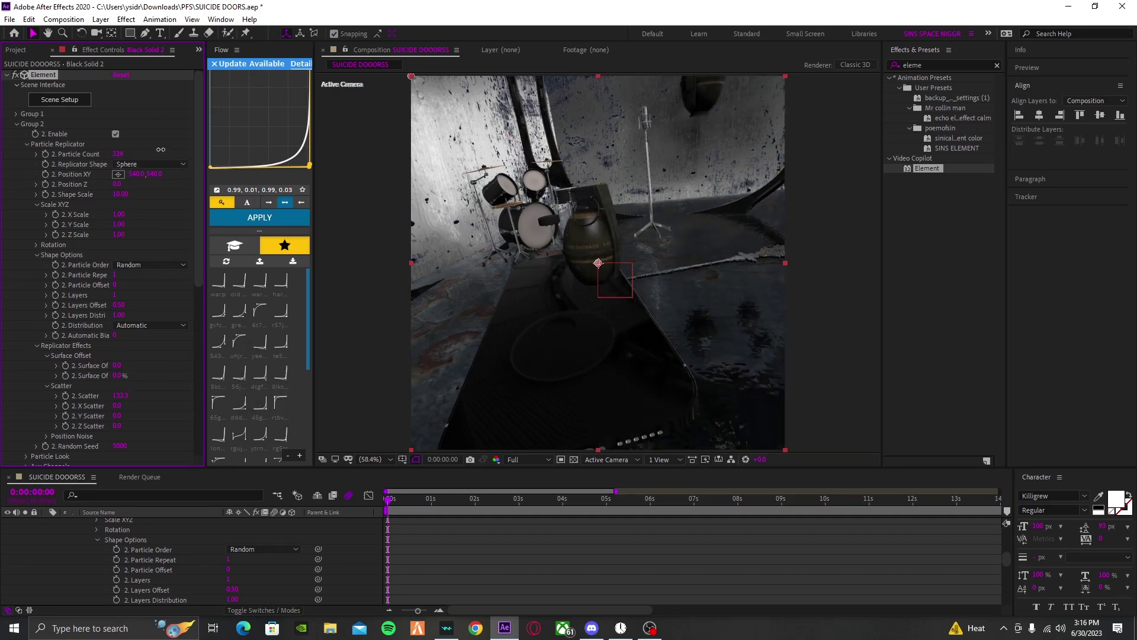
# Step: Raise the Group 2 particle count to about 486 and save the project
pyautogui.moveTo(160, 149); pyautogui.dragTo(254, 148)
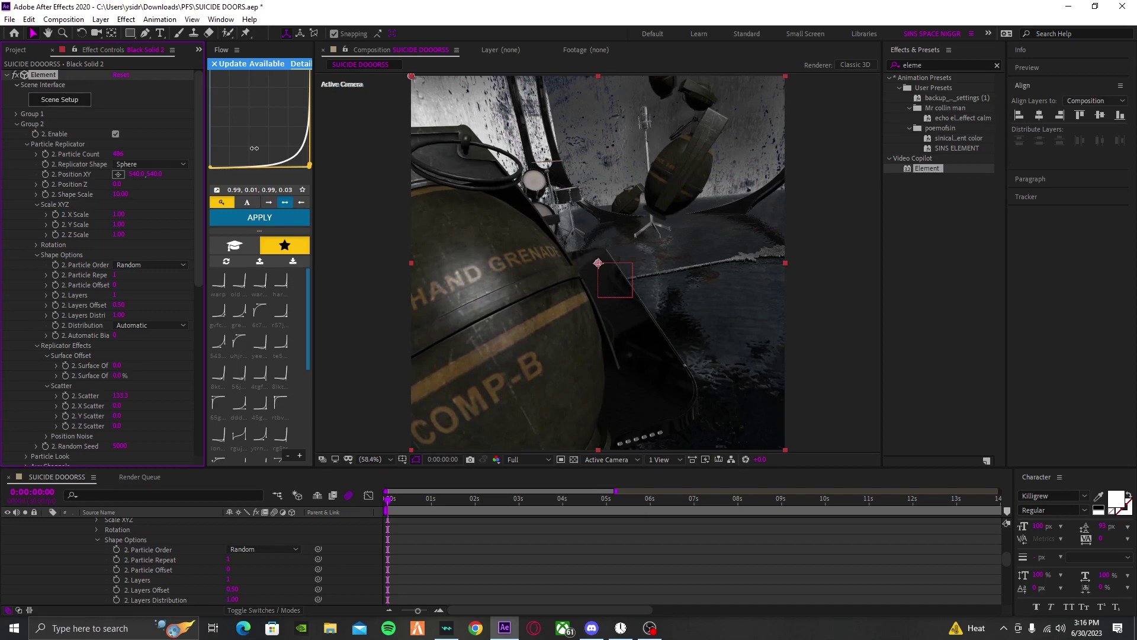
pyautogui.hotkey('ctrl', 's')
pyautogui.scroll(6, 481, 540)
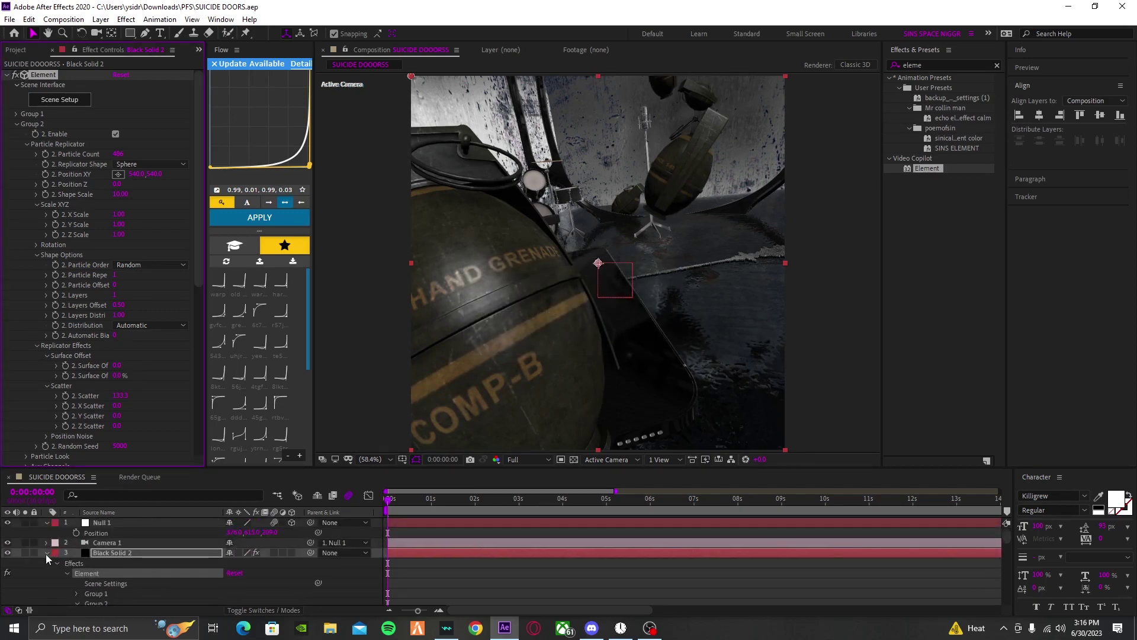
pyautogui.click(46, 552)
# Step: Shift the null along Z to bring several whole floating grenades into frame, and select the Camera 1 layer
pyautogui.click(393, 521)
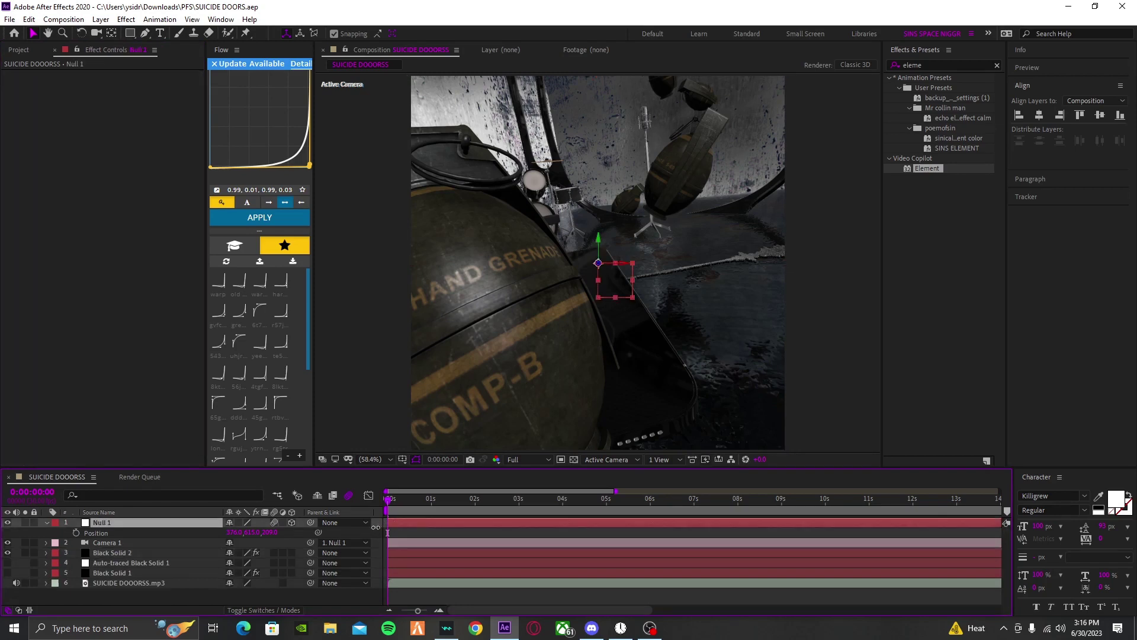
pyautogui.moveTo(270, 532); pyautogui.dragTo(196, 587)
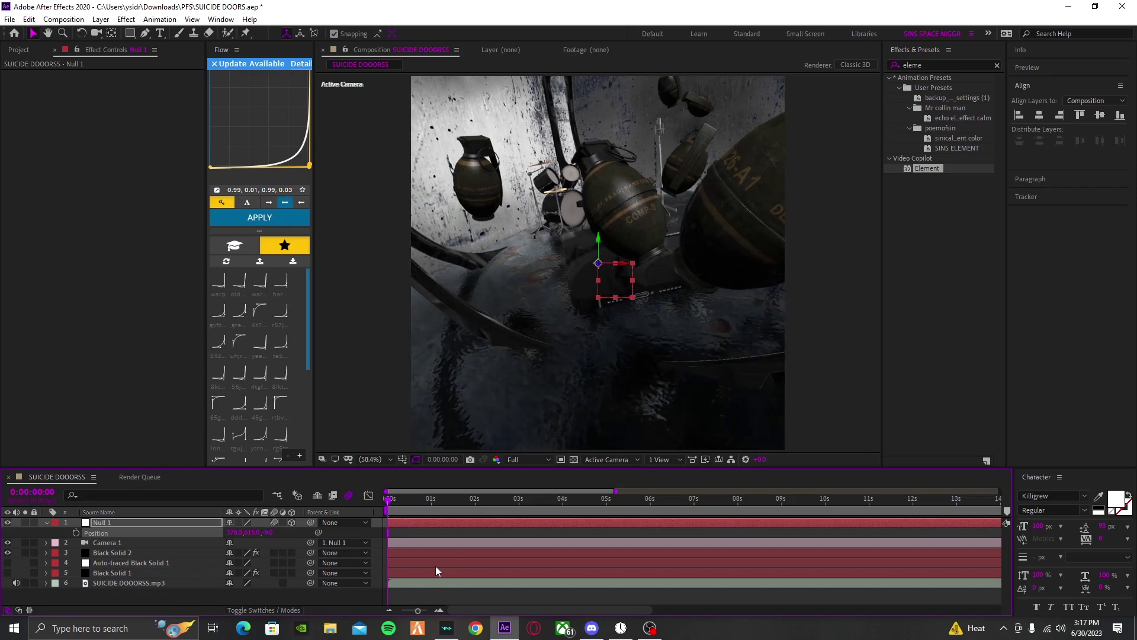
pyautogui.click(397, 542)
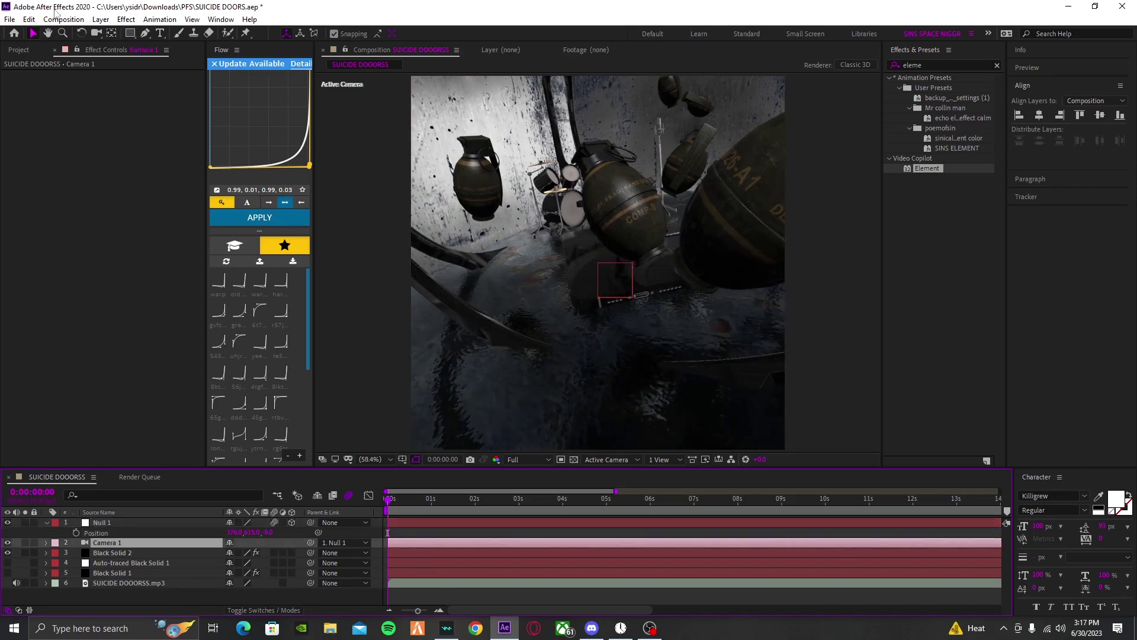
# Step: Apply the SINS CAMERA preset in Camera 1's settings and save the project
pyautogui.click(101, 19)
pyautogui.click(125, 47)
pyautogui.click(297, 158)
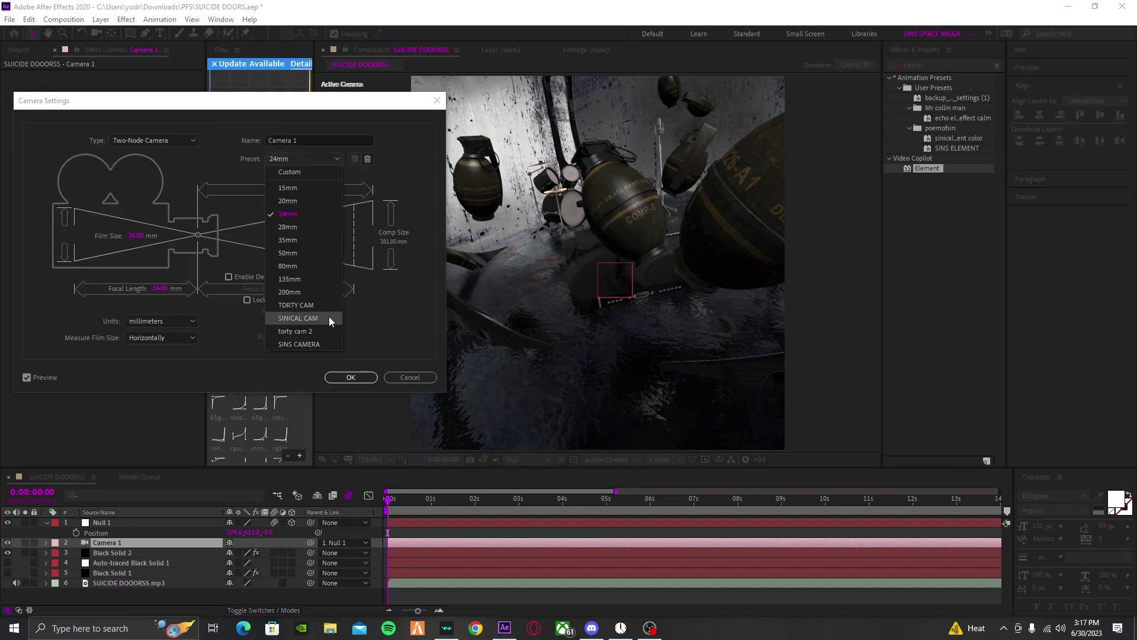
pyautogui.click(307, 346)
pyautogui.click(354, 373)
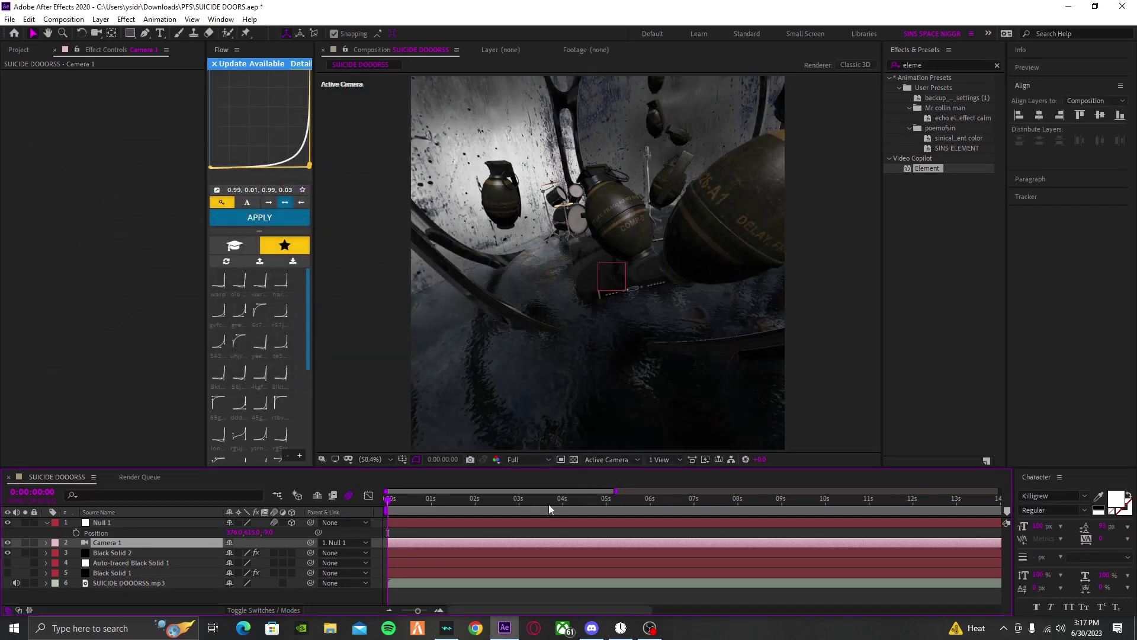
pyautogui.hotkey('ctrl', 's')
# Step: Reduce the Group 2 replicator's Shape Scale on Black Solid 2 to about 4
pyautogui.click(113, 573)
pyautogui.click(116, 553)
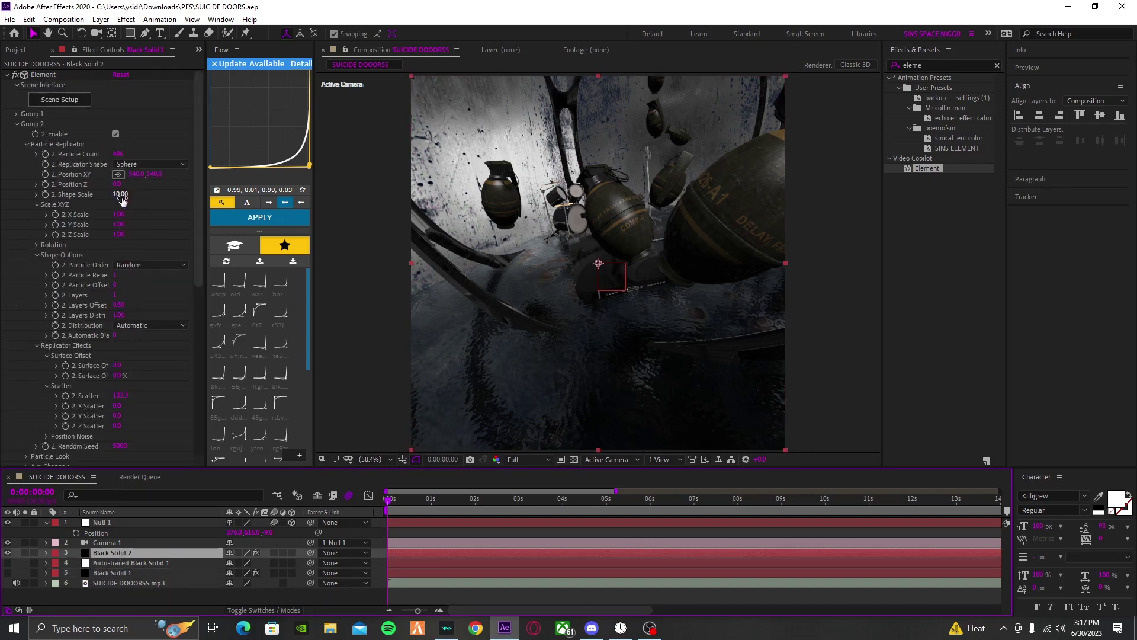
pyautogui.moveTo(123, 201); pyautogui.dragTo(101, 214)
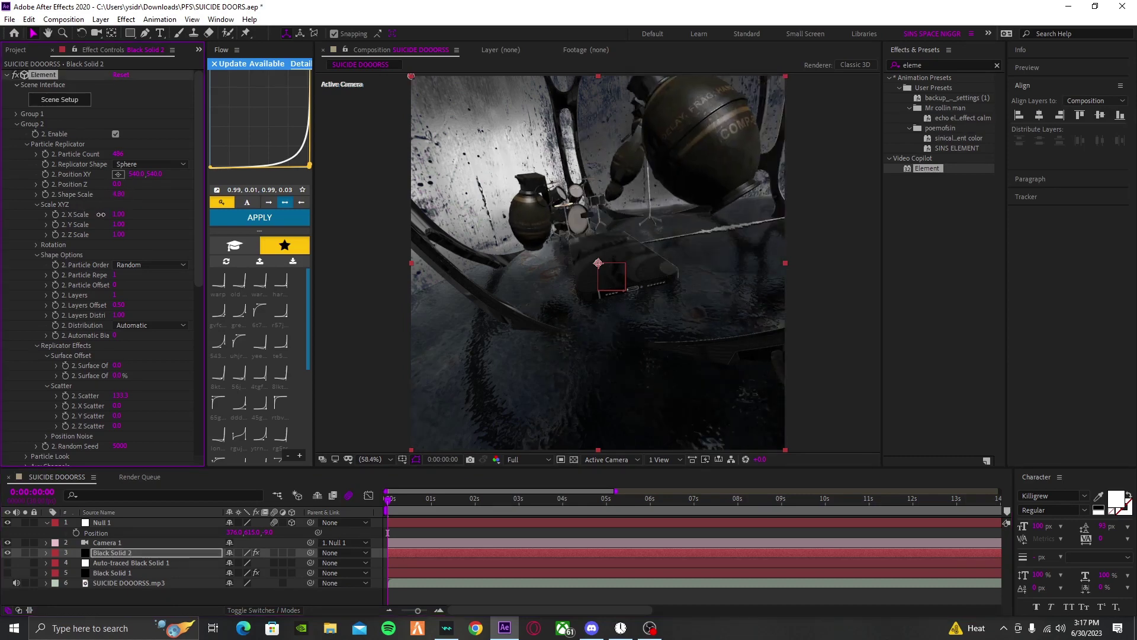
# Step: Move Null 1 to Z -124 and keyframe its position at the composition start
pyautogui.moveTo(270, 533); pyautogui.dragTo(214, 546)
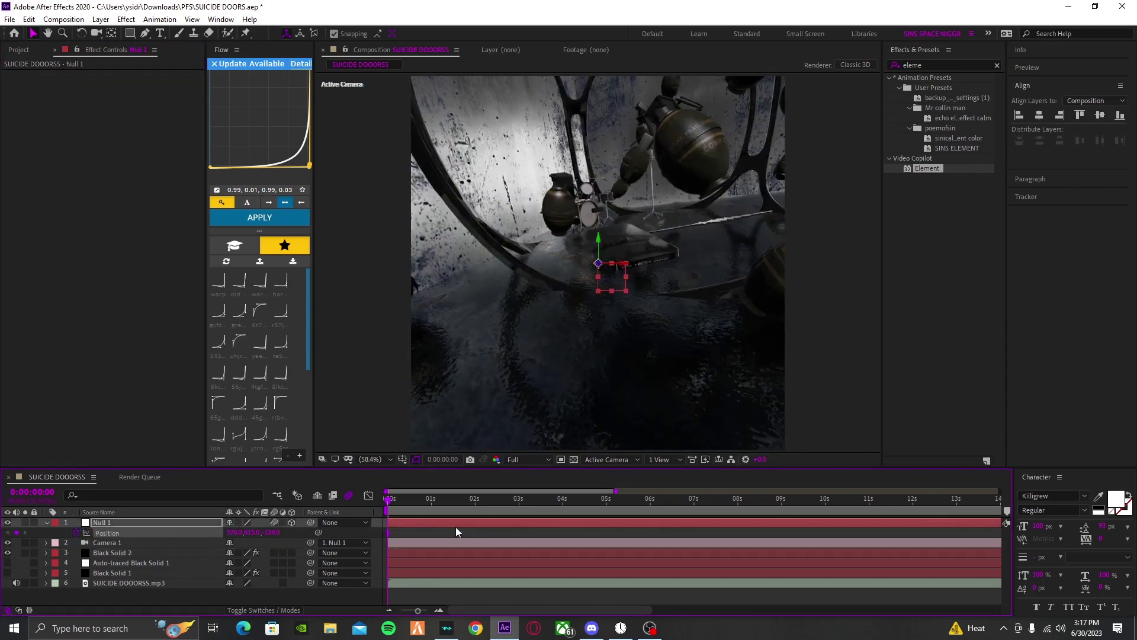
pyautogui.moveTo(388, 500); pyautogui.dragTo(388, 499)
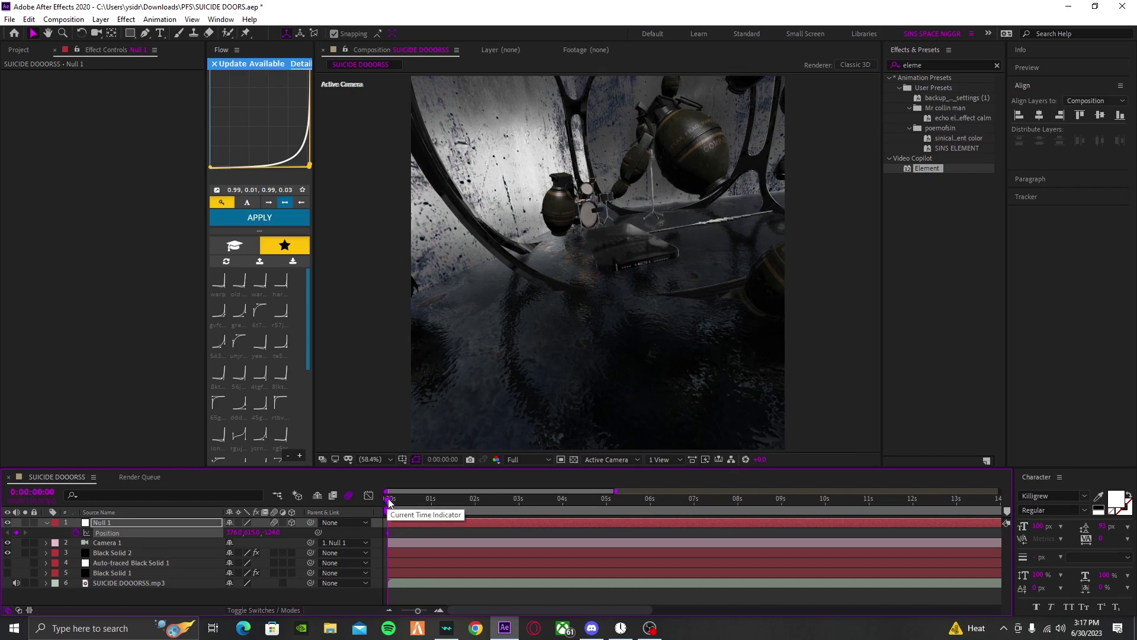
pyautogui.press('space')
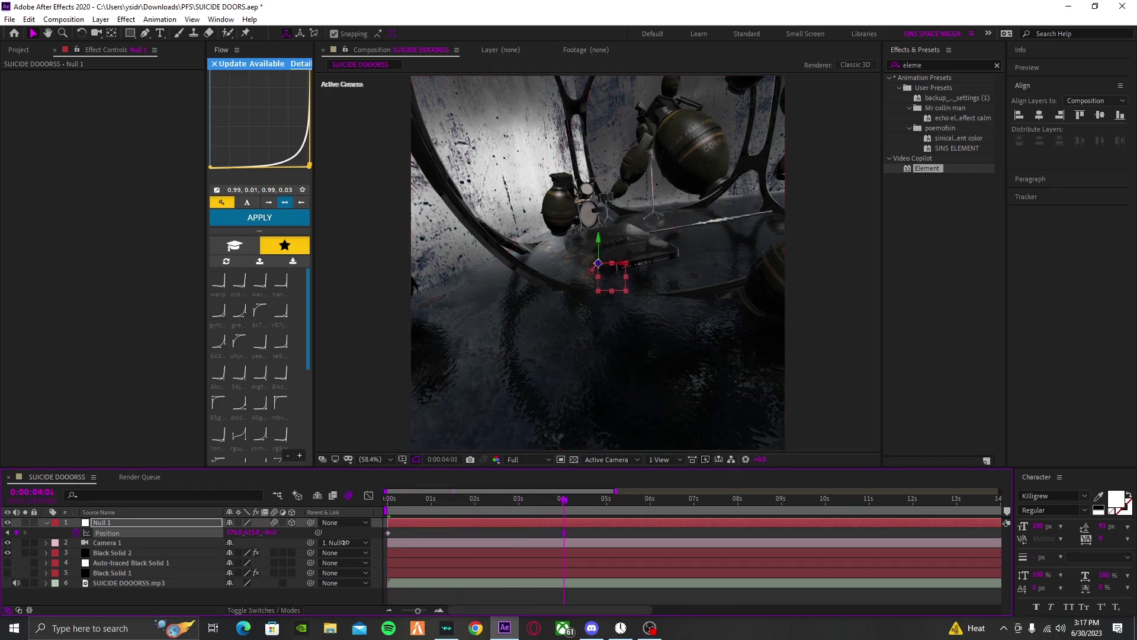
# Step: At 0:00:04:01, reposition Null 1 so the camera frames the phone up close with the drum kit behind it
pyautogui.moveTo(345, 542); pyautogui.dragTo(487, 554)
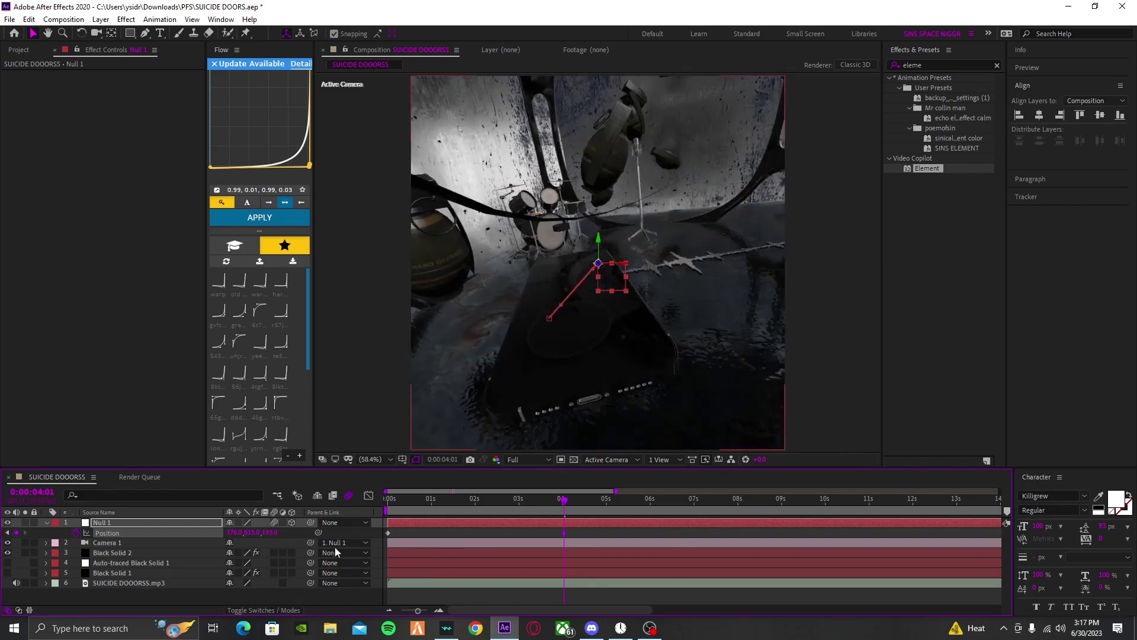
pyautogui.moveTo(251, 532); pyautogui.dragTo(212, 537)
pyautogui.moveTo(572, 532); pyautogui.dragTo(376, 545)
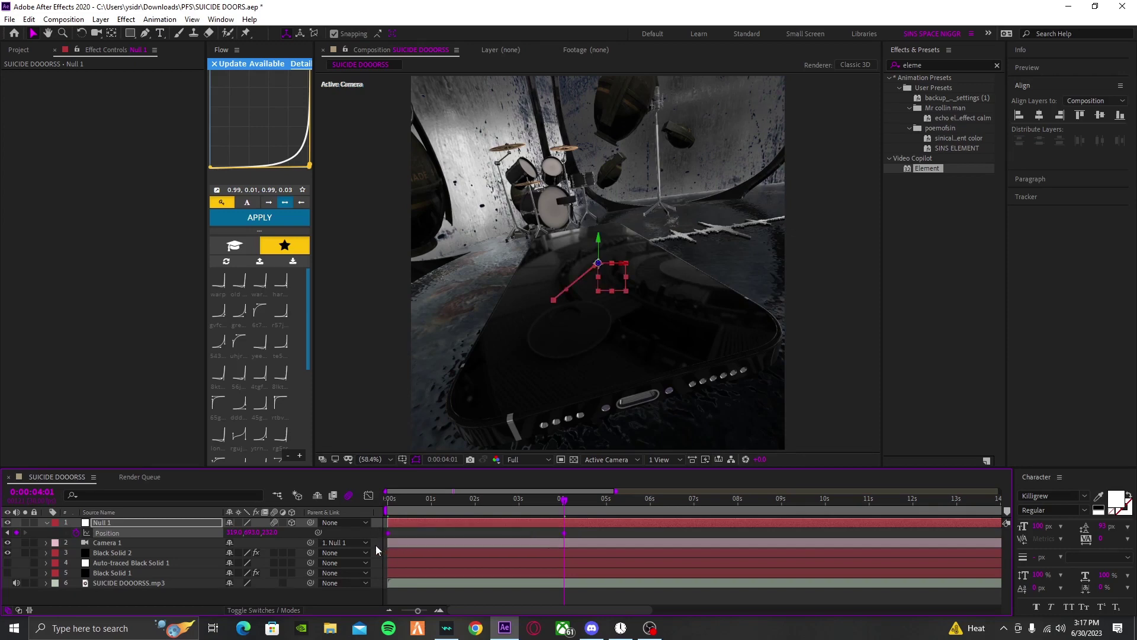
# Step: Select Null 1's two position keyframes and show them in the Graph Editor as a value graph
pyautogui.click(400, 540)
pyautogui.click(386, 533)
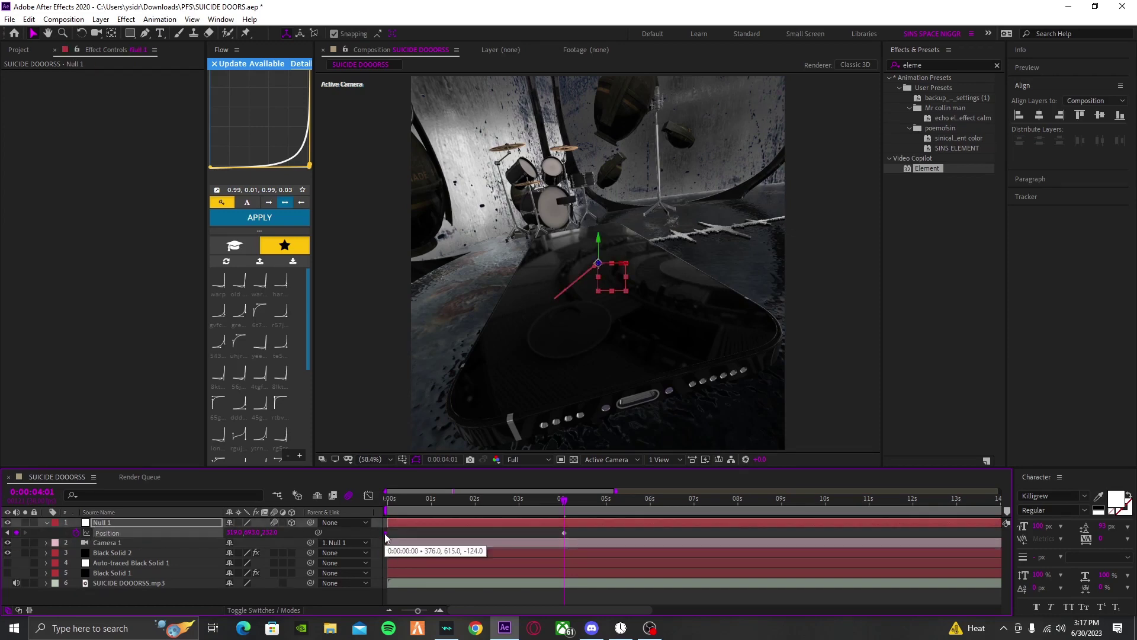
pyautogui.press('=')
pyautogui.press('=')
pyautogui.moveTo(472, 548); pyautogui.dragTo(850, 562)
pyautogui.hscroll(-5, 428, 539)
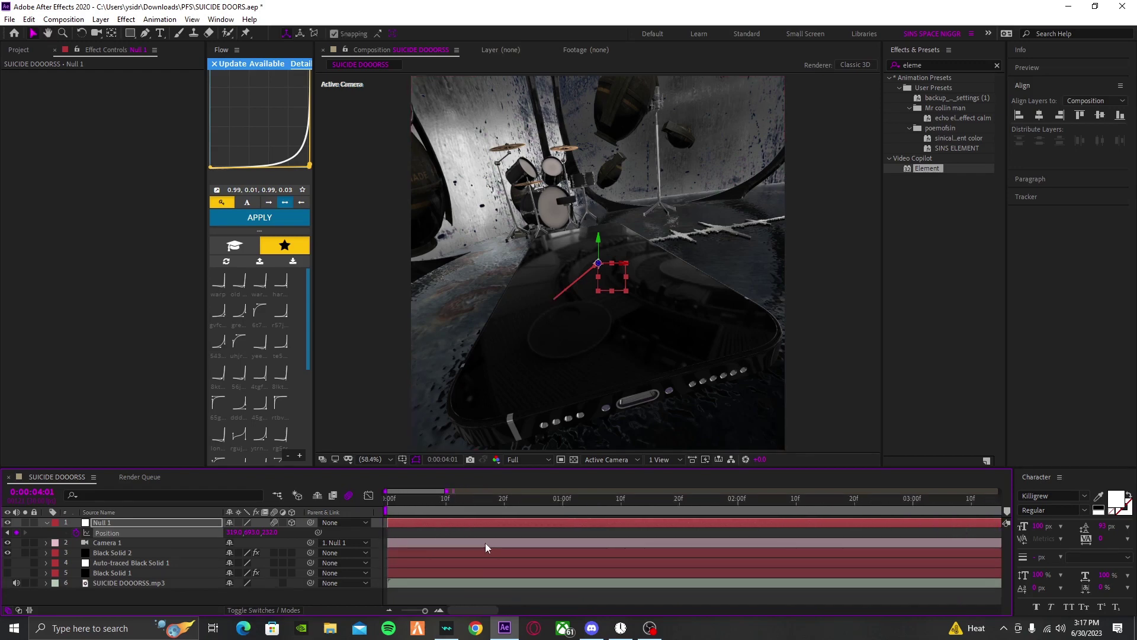
pyautogui.hotkey('shift', 'F3')
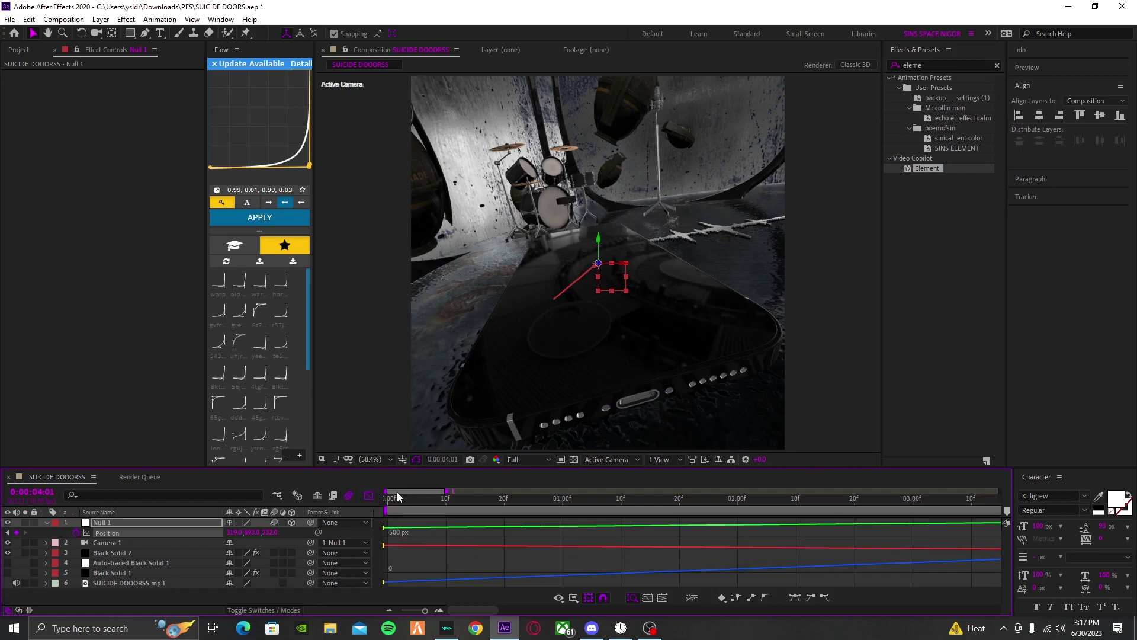
pyautogui.rightClick(449, 550)
pyautogui.click(483, 435)
pyautogui.rightClick(439, 552)
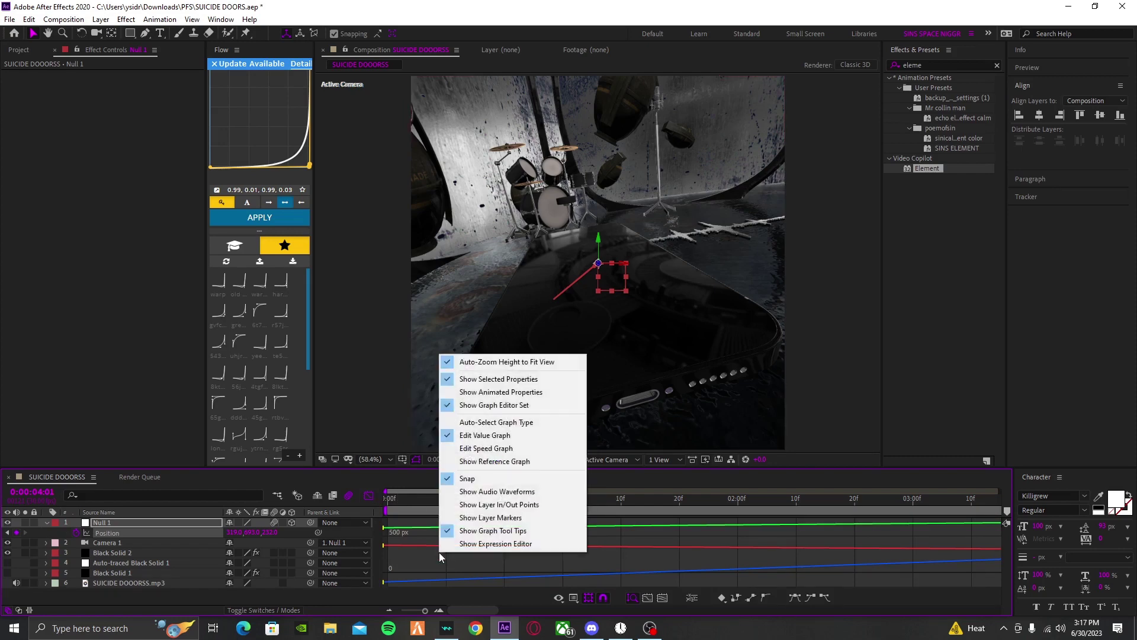
pyautogui.click(439, 552)
# Step: Apply the saved Flow curve 0.01, 0.95, 0.02, 1.00 to Null 1's position keyframes and return to the layer view
pyautogui.scroll(-3, 224, 455)
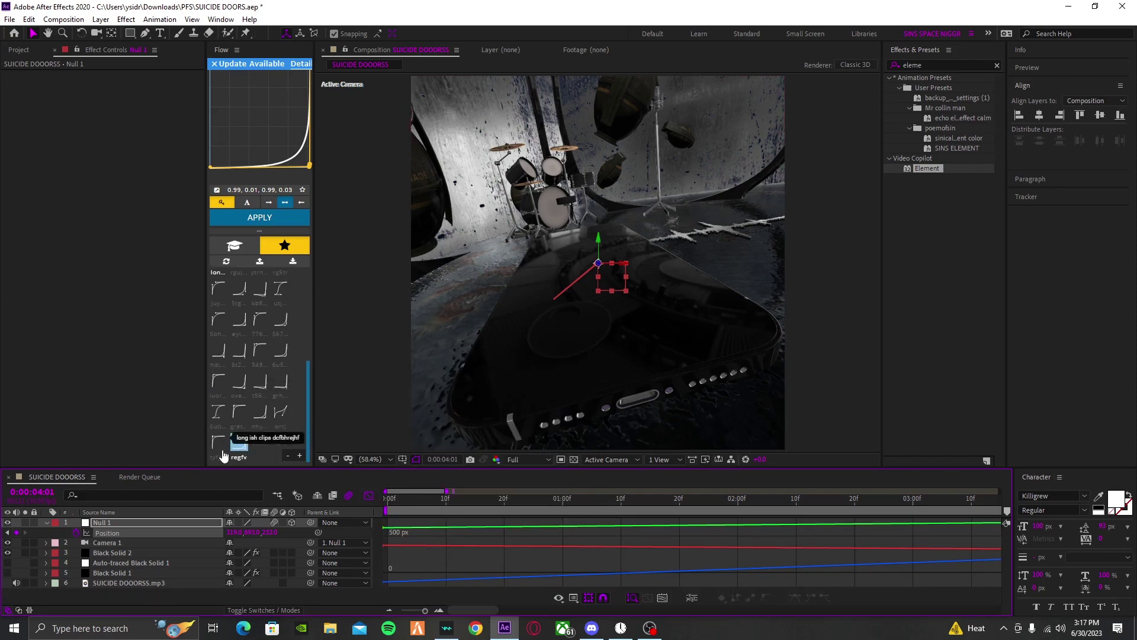
pyautogui.click(221, 450)
pyautogui.click(253, 223)
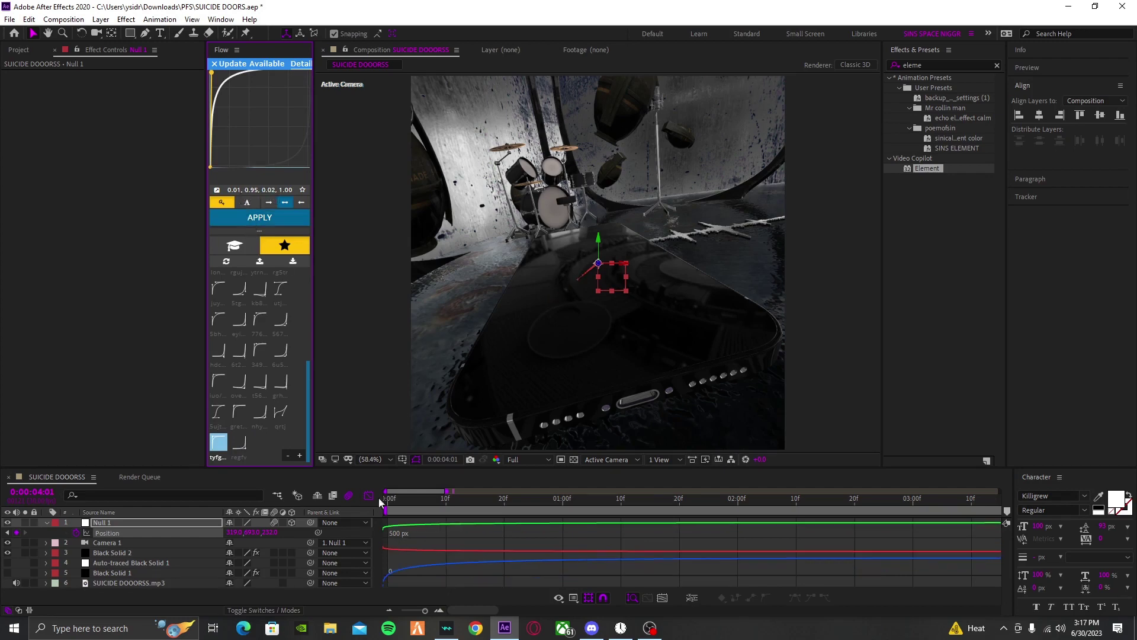
pyautogui.click(369, 496)
pyautogui.scroll(-1, 739, 520)
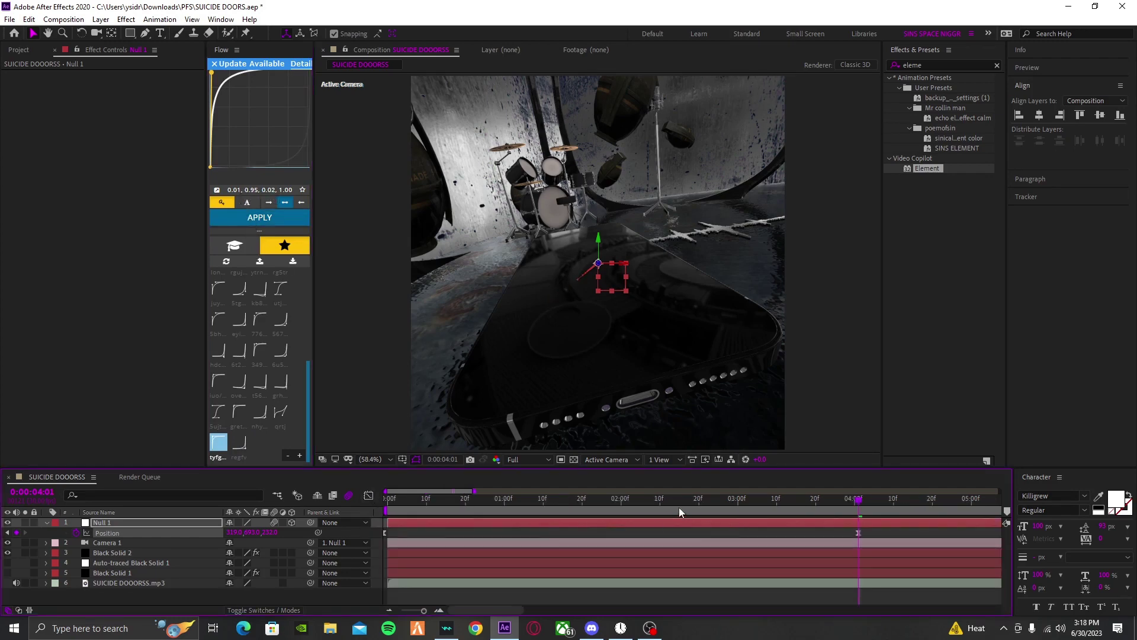
# Step: Preview the eased camera move from the composition start
pyautogui.moveTo(679, 507); pyautogui.dragTo(567, 508)
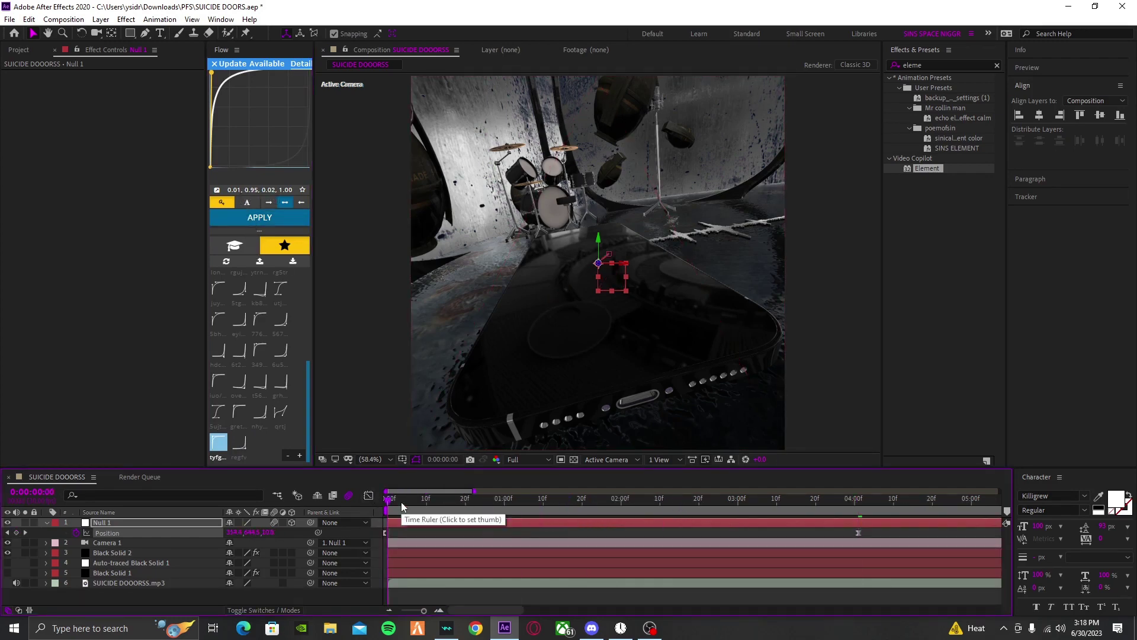
pyautogui.press('space')
pyautogui.press('space')
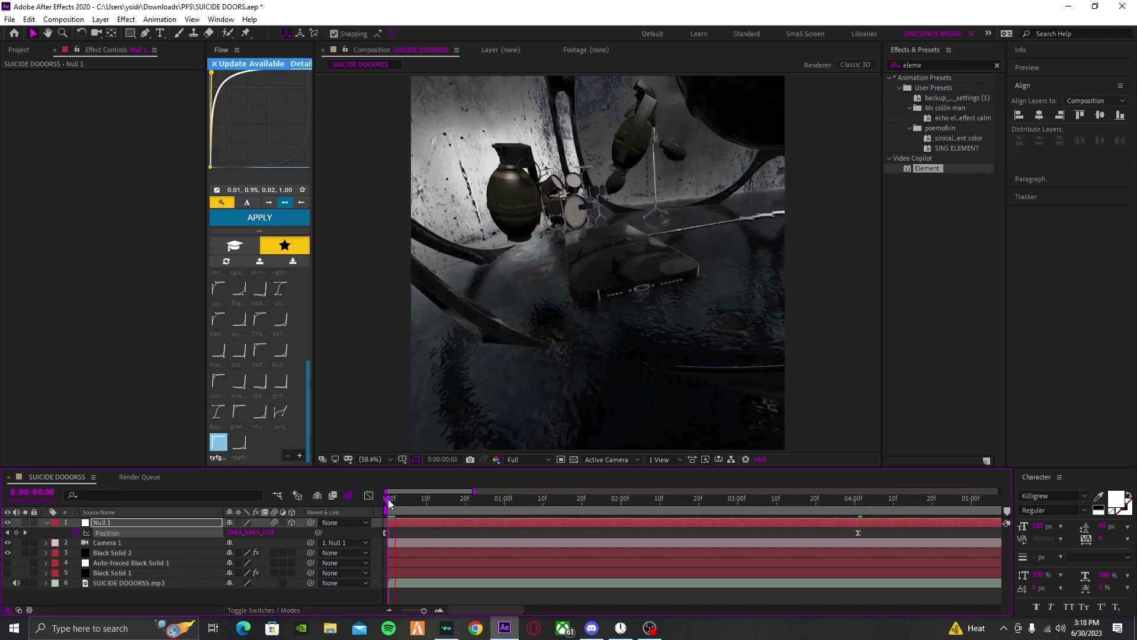
pyautogui.press('space')
pyautogui.moveTo(591, 546); pyautogui.dragTo(620, 549)
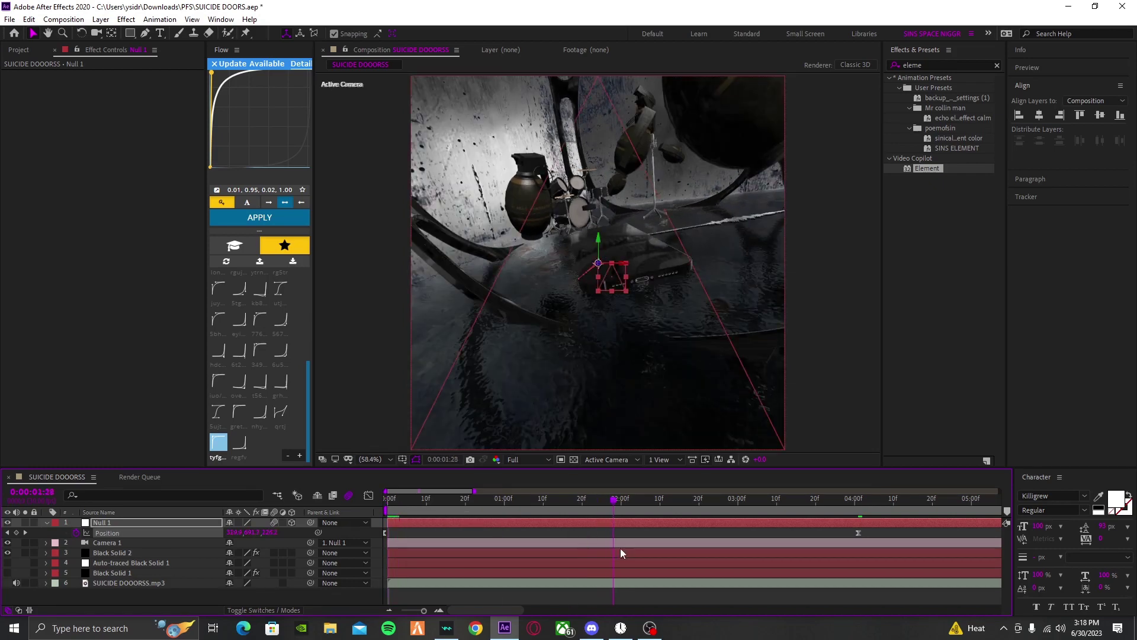
# Step: Shorten the camera move by shifting Null 1's end position keyframe to 0:00:01:05 and reapply the Flow curve
pyautogui.moveTo(856, 533); pyautogui.dragTo(442, 520)
pyautogui.click(297, 219)
pyautogui.press('space')
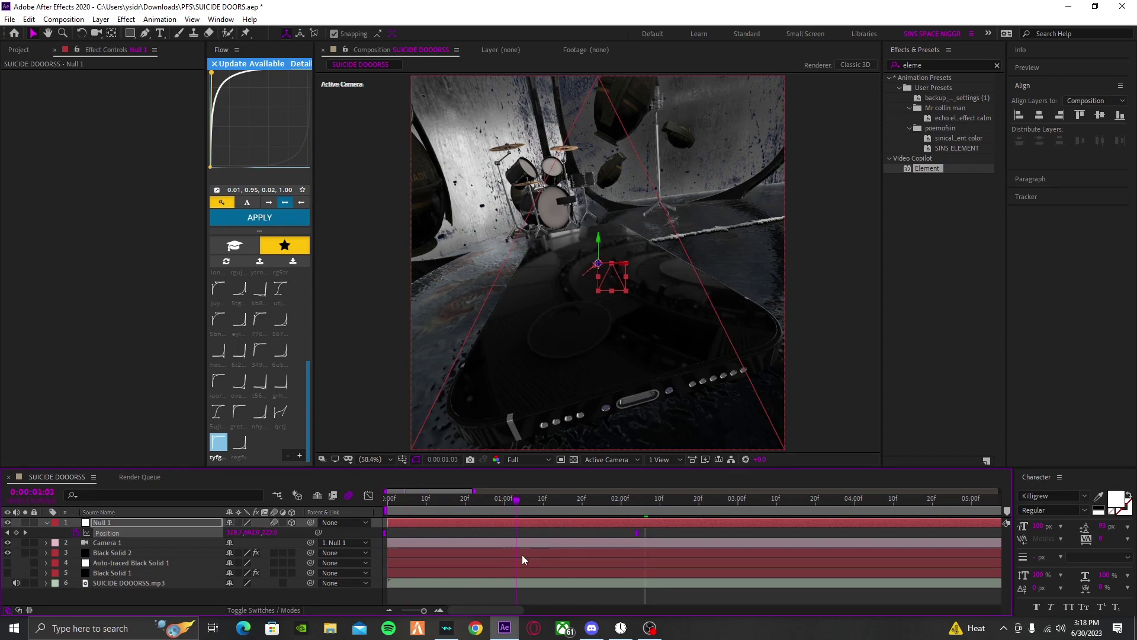
pyautogui.moveTo(598, 533); pyautogui.dragTo(536, 533)
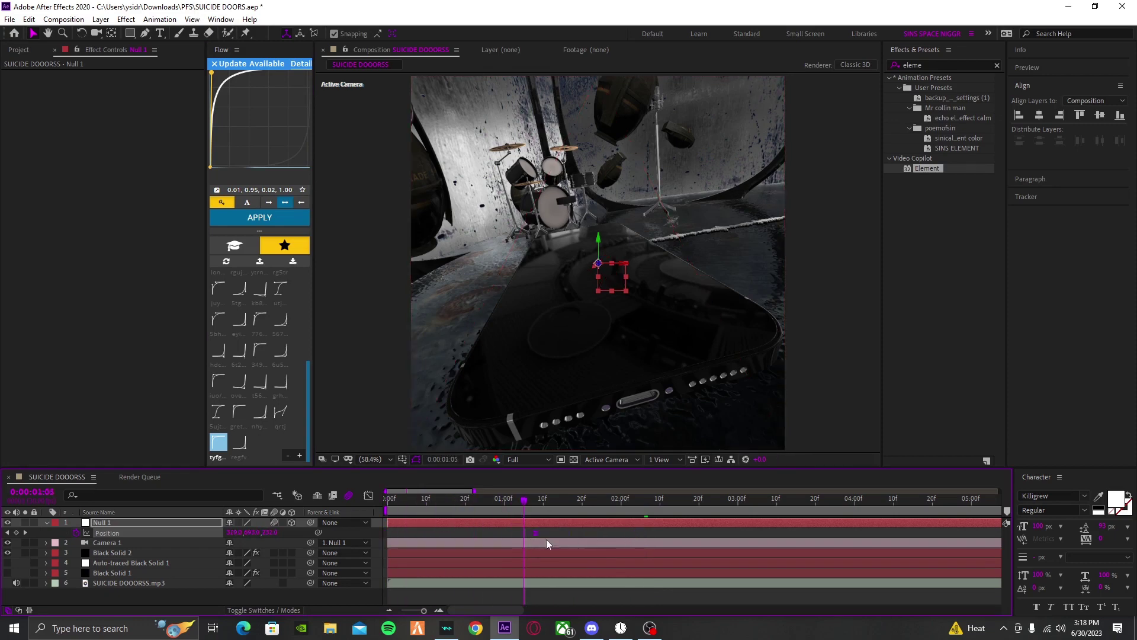
pyautogui.click(581, 535)
pyautogui.moveTo(636, 533); pyautogui.dragTo(528, 539)
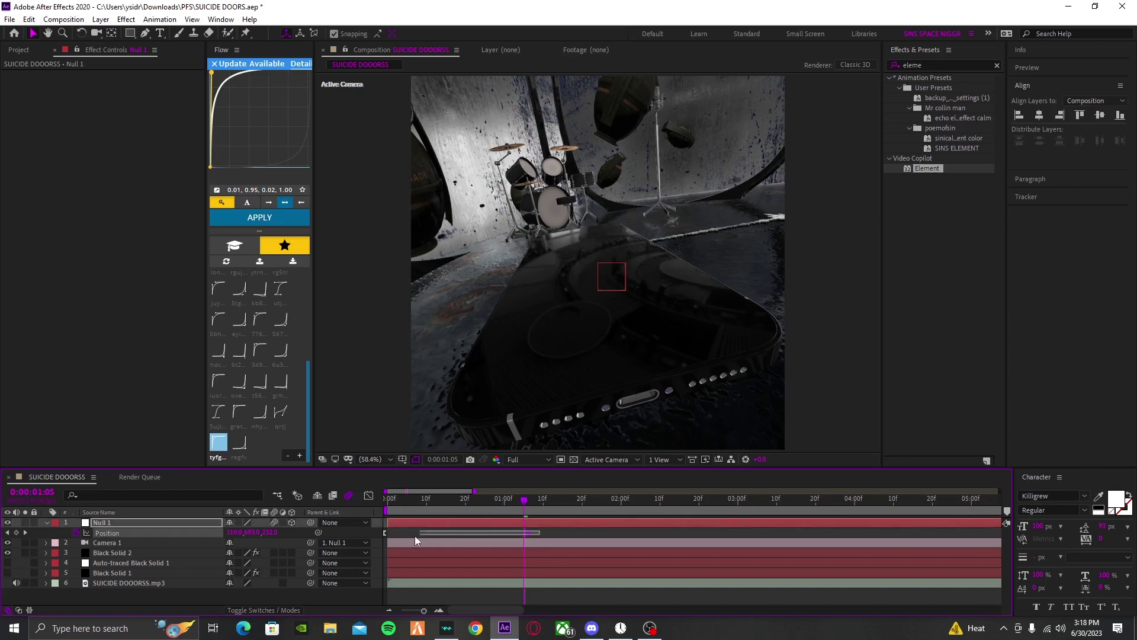
# Step: Add a second null object to the composition and make it a 3D layer
pyautogui.rightClick(375, 525)
pyautogui.moveTo(415, 393)
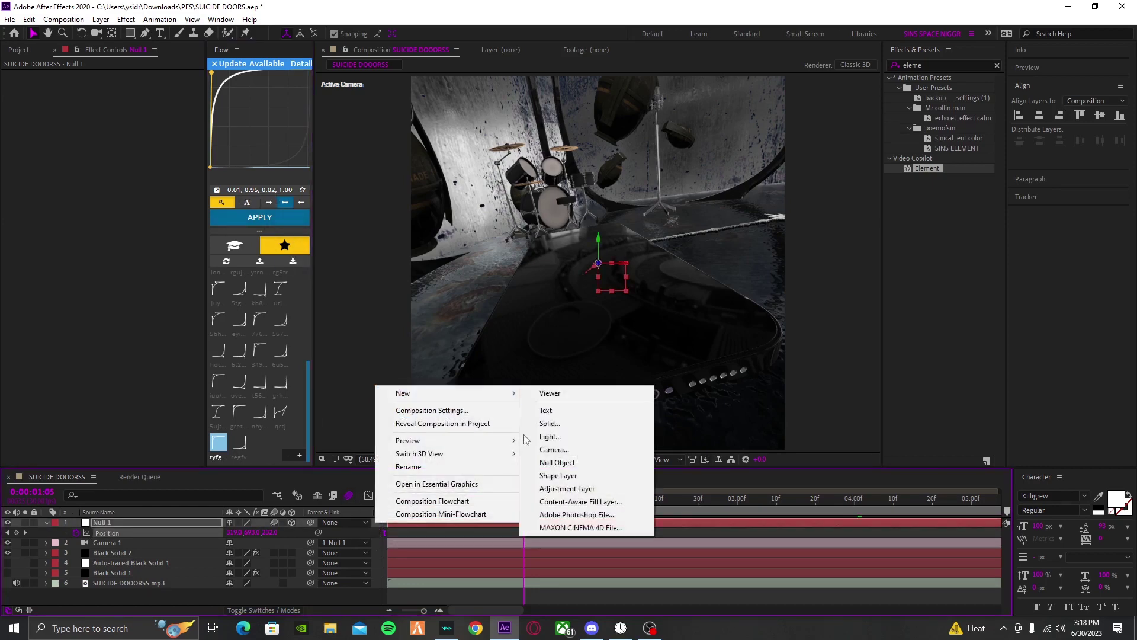
pyautogui.click(554, 462)
pyautogui.click(290, 522)
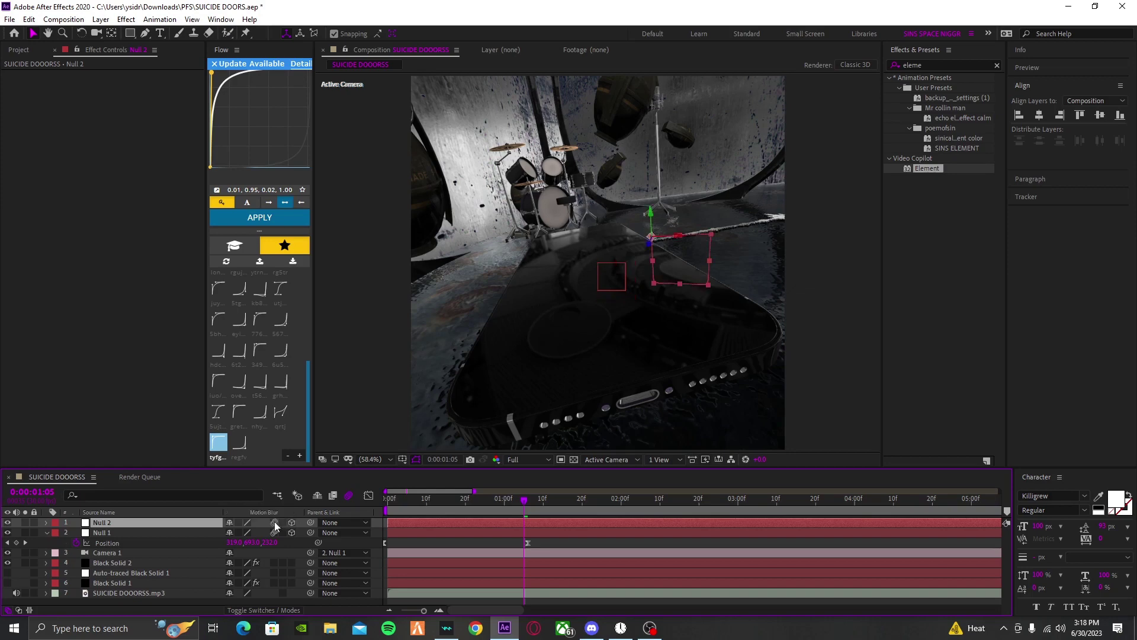
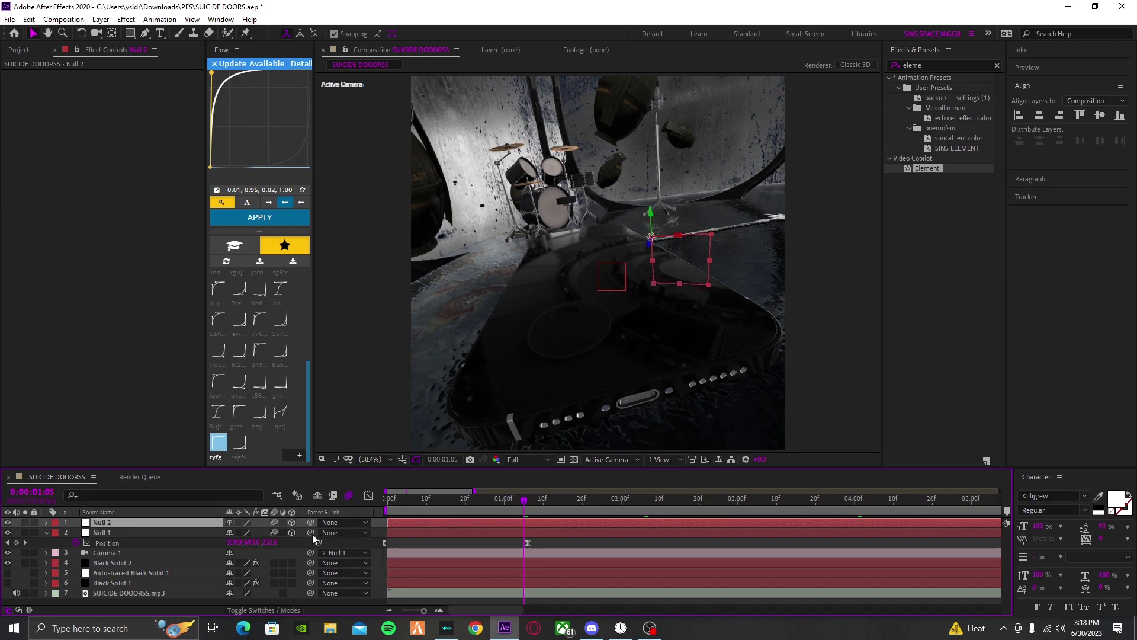
# Step: Try parenting Null 1 to Null 2 with Null 2's rotation properties shown, then undo the parenting
pyautogui.moveTo(312, 534); pyautogui.dragTo(222, 547)
pyautogui.press('r')
pyautogui.hotkey('ctrl', 'z')
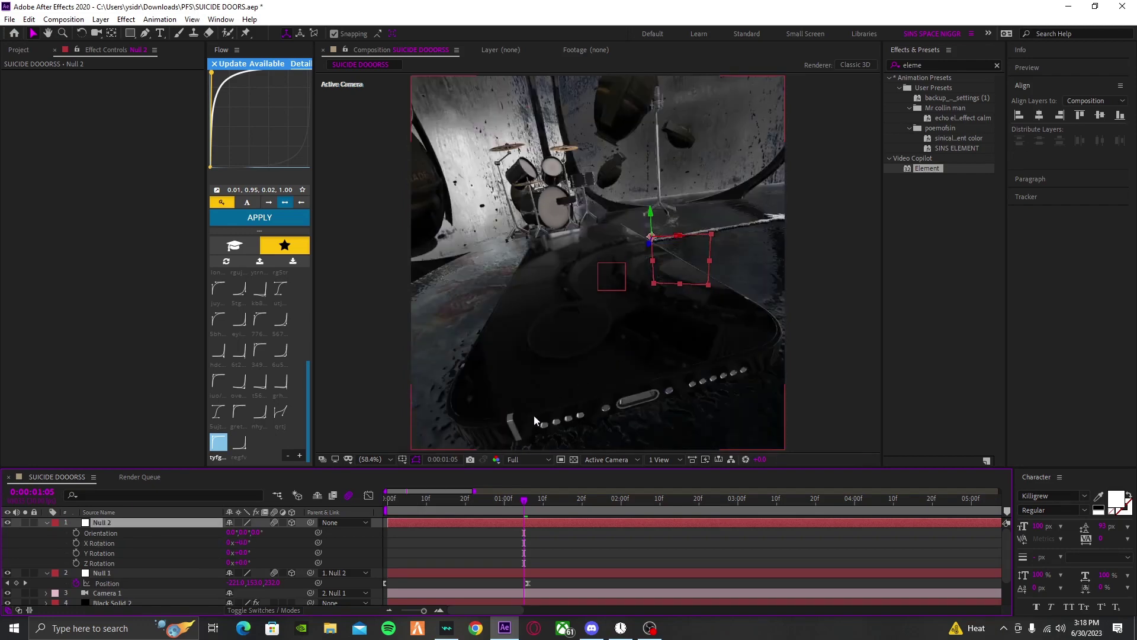
pyautogui.hotkey('ctrl', 'z')
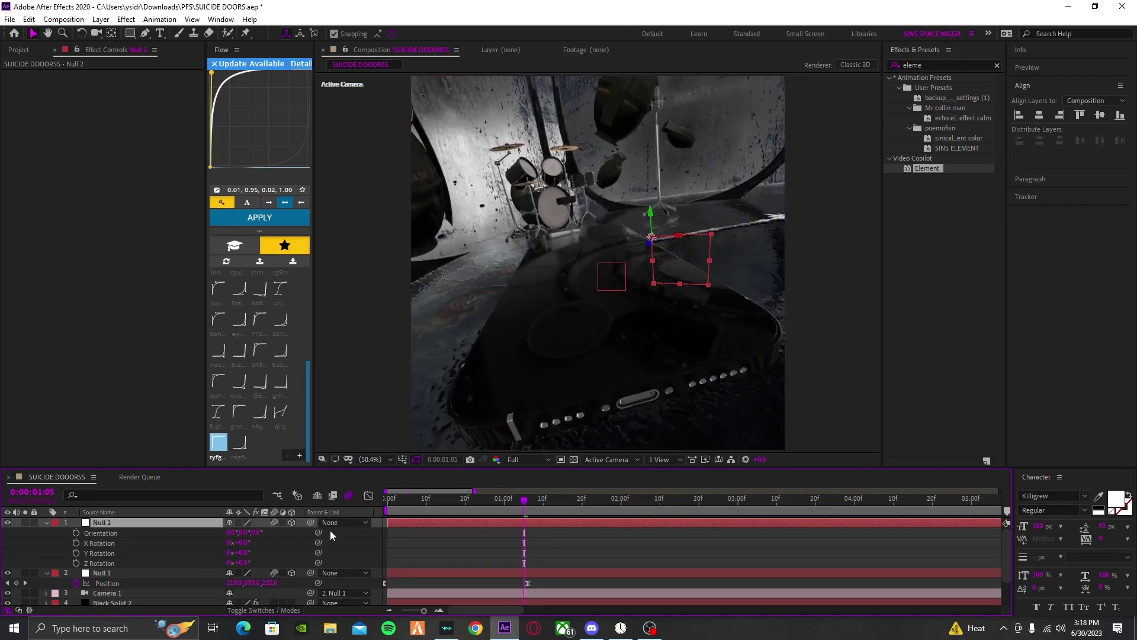
# Step: Set Null 2's Z position to 232 with the current time at 0:00:01:06
pyautogui.click(527, 501)
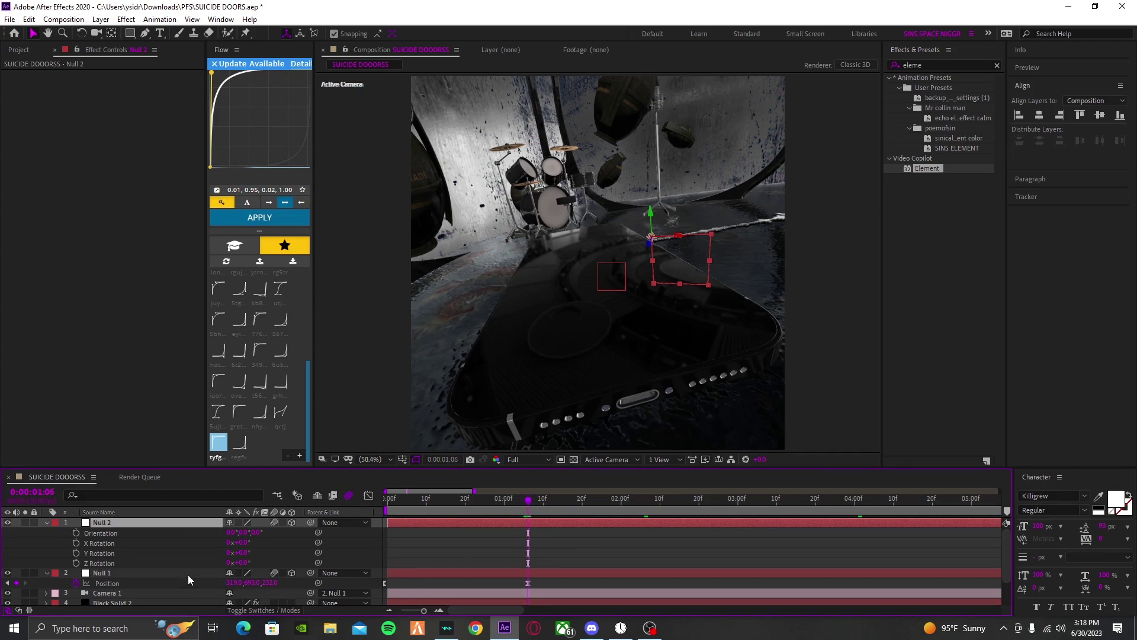
pyautogui.press('p')
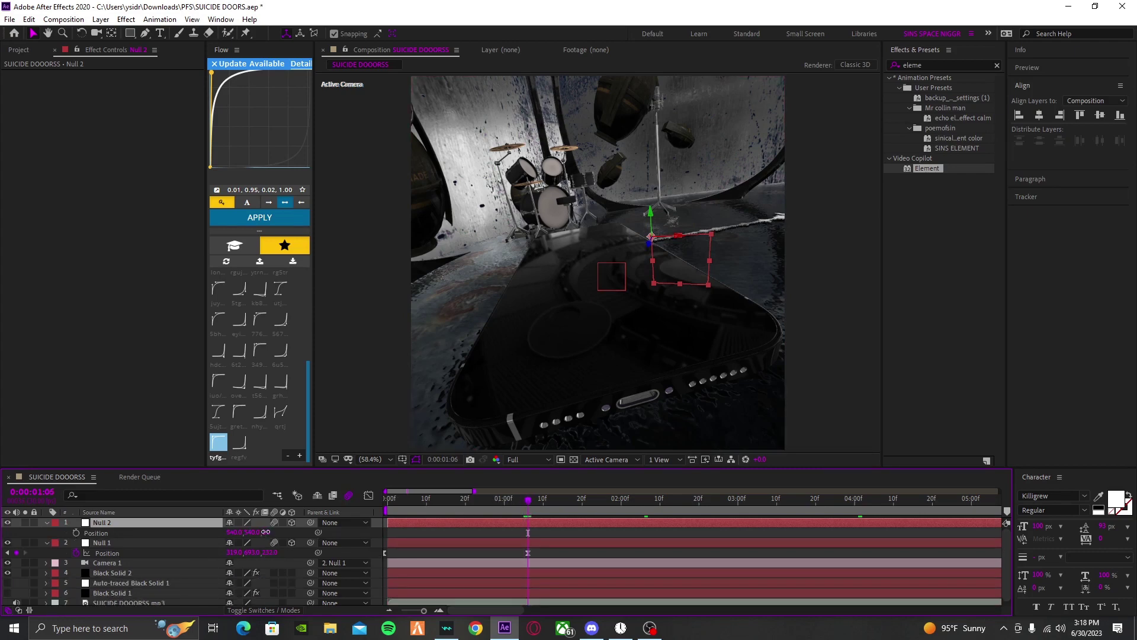
pyautogui.write('232')
pyautogui.press('Return')
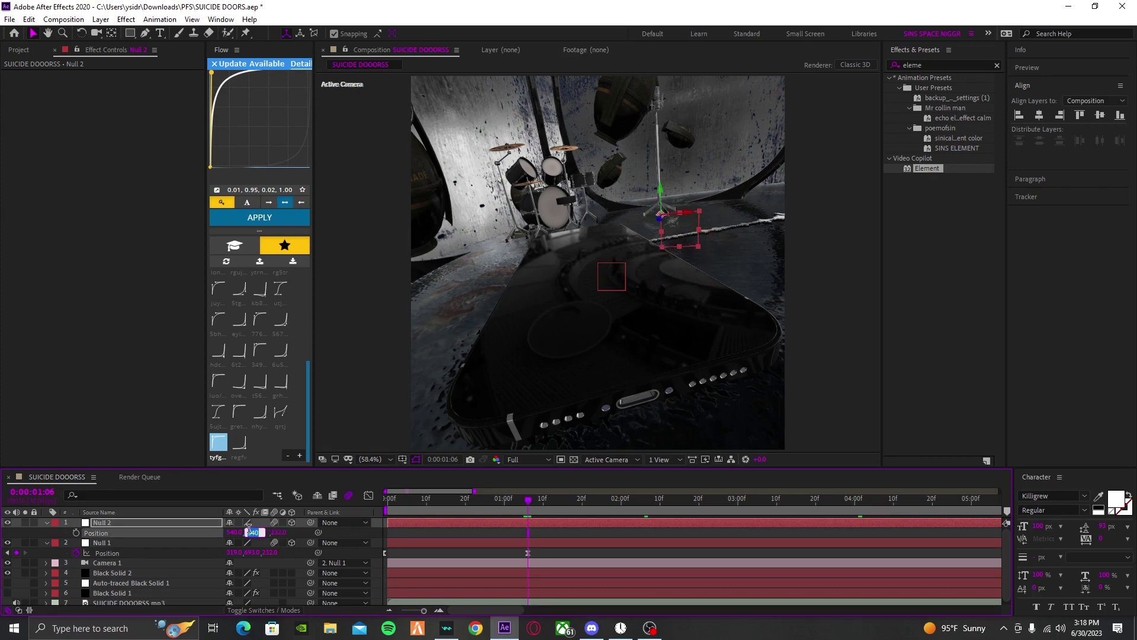
# Step: Match Null 2's X and Y position to Null 1 by entering 319 and 693
pyautogui.write('0')
pyautogui.press('Return')
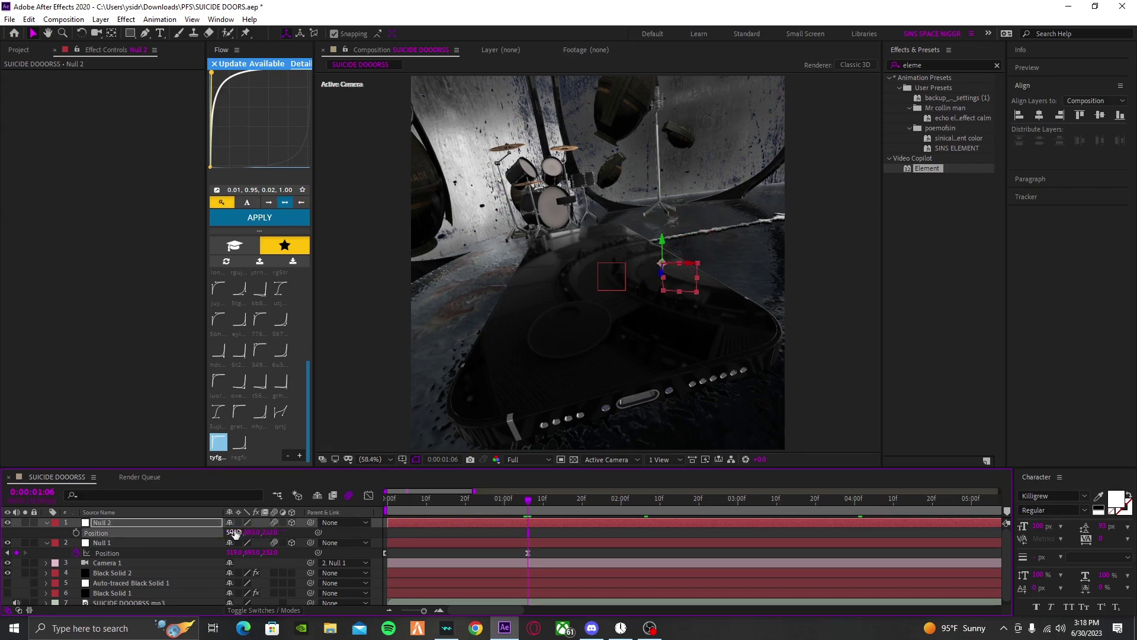
pyautogui.write('319')
pyautogui.press('Return')
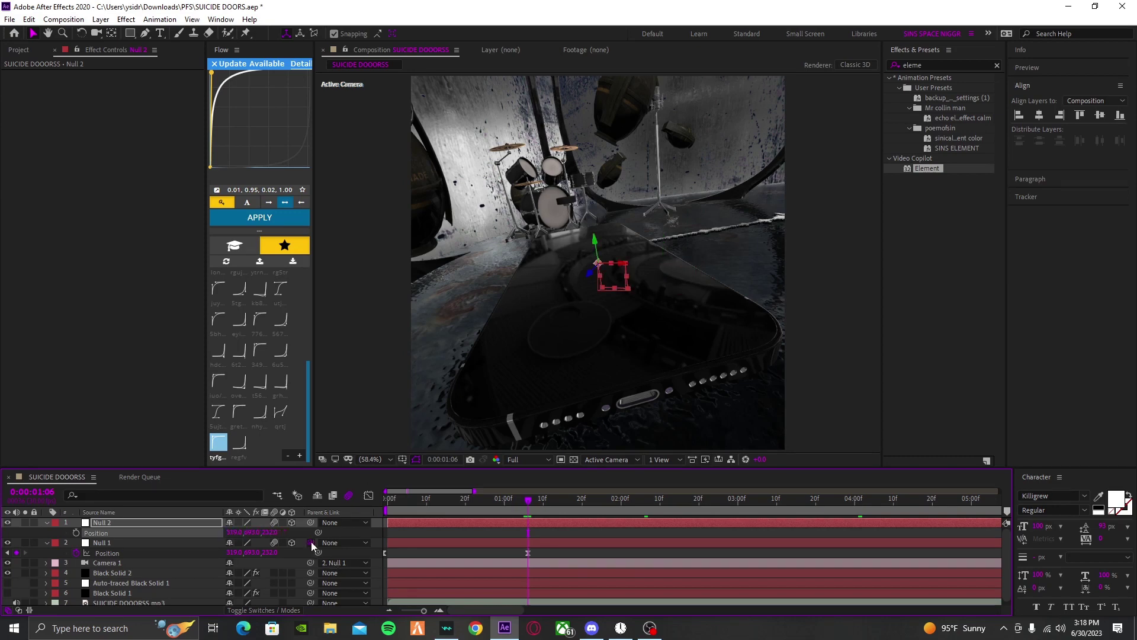
# Step: Try parenting Null 1 to Null 2 and rotating Null 2, then undo this along with its X and Y position changes
pyautogui.moveTo(311, 542); pyautogui.dragTo(159, 525)
pyautogui.press('r')
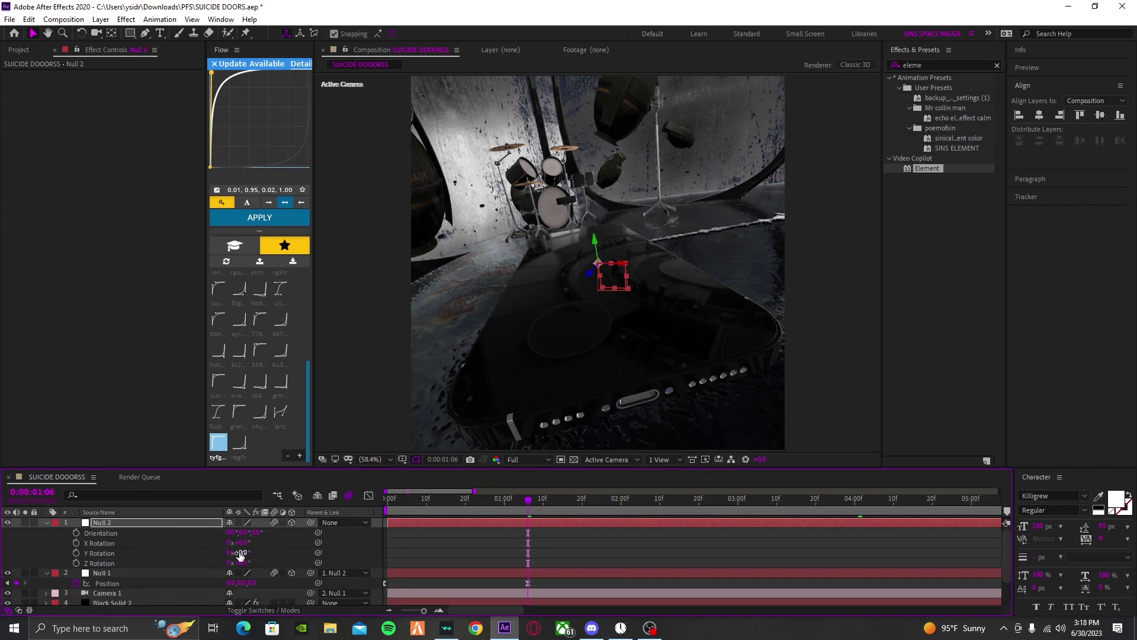
pyautogui.moveTo(243, 553)
pyautogui.mouseDown()
pyautogui.moveTo(219, 561)
pyautogui.moveTo(257, 546)
pyautogui.moveTo(206, 546)
pyautogui.moveTo(239, 545)
pyautogui.mouseUp()
pyautogui.hotkey('ctrl', 'z')
pyautogui.hotkey('ctrl', 'z')
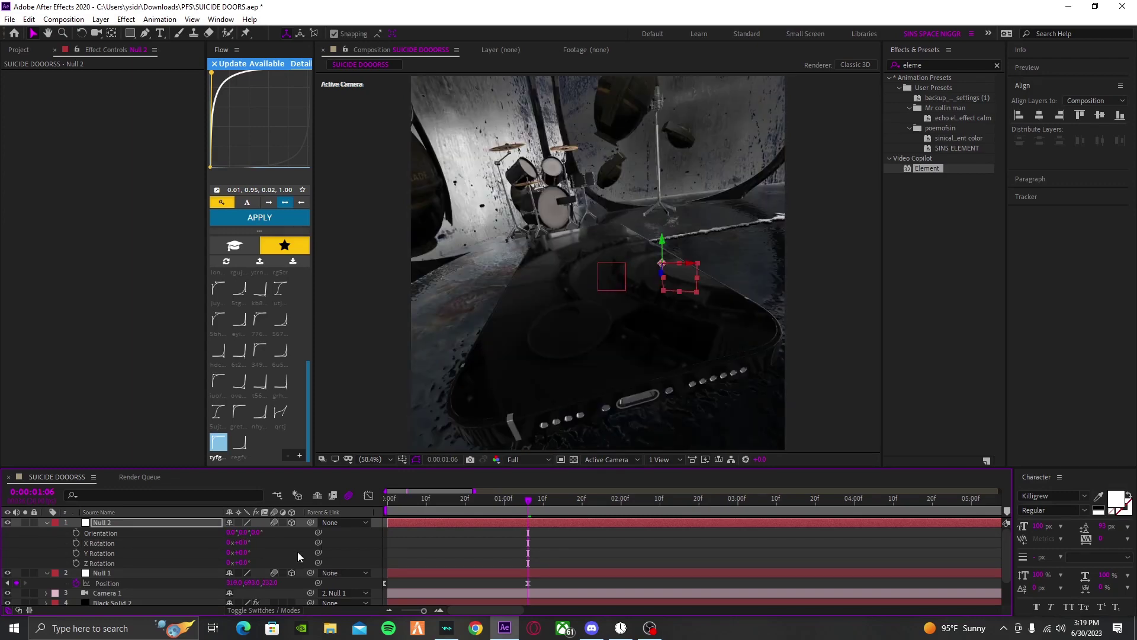
pyautogui.hotkey('ctrl', 'z')
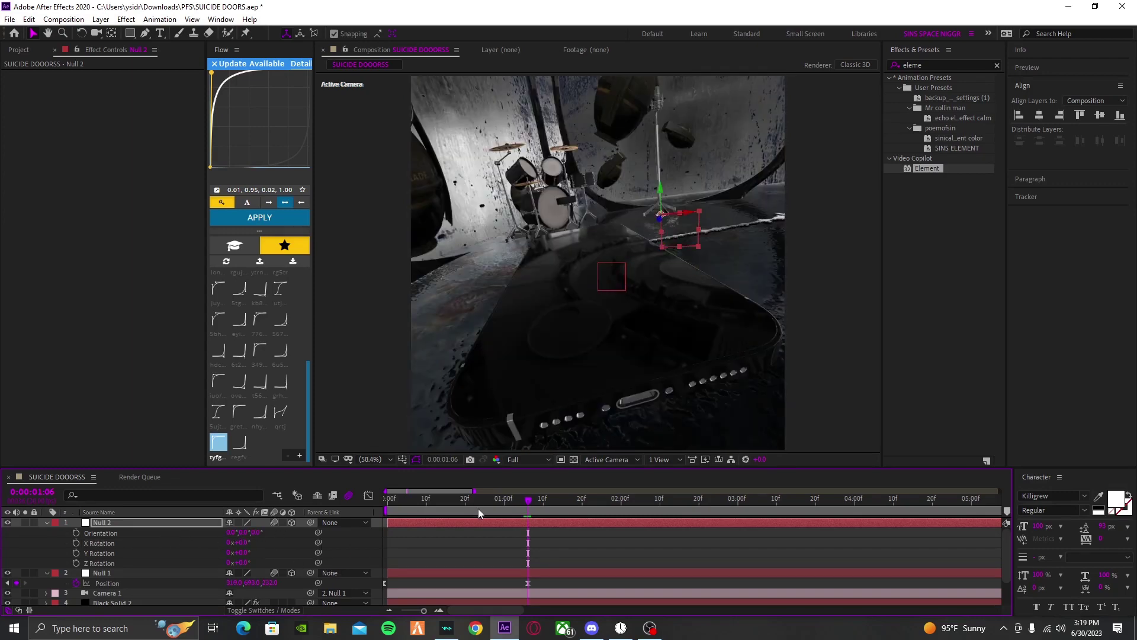
# Step: Show the composition in 4 Views and activate the Pan Behind (Anchor Point) tool
pyautogui.click(610, 460)
pyautogui.click(662, 459)
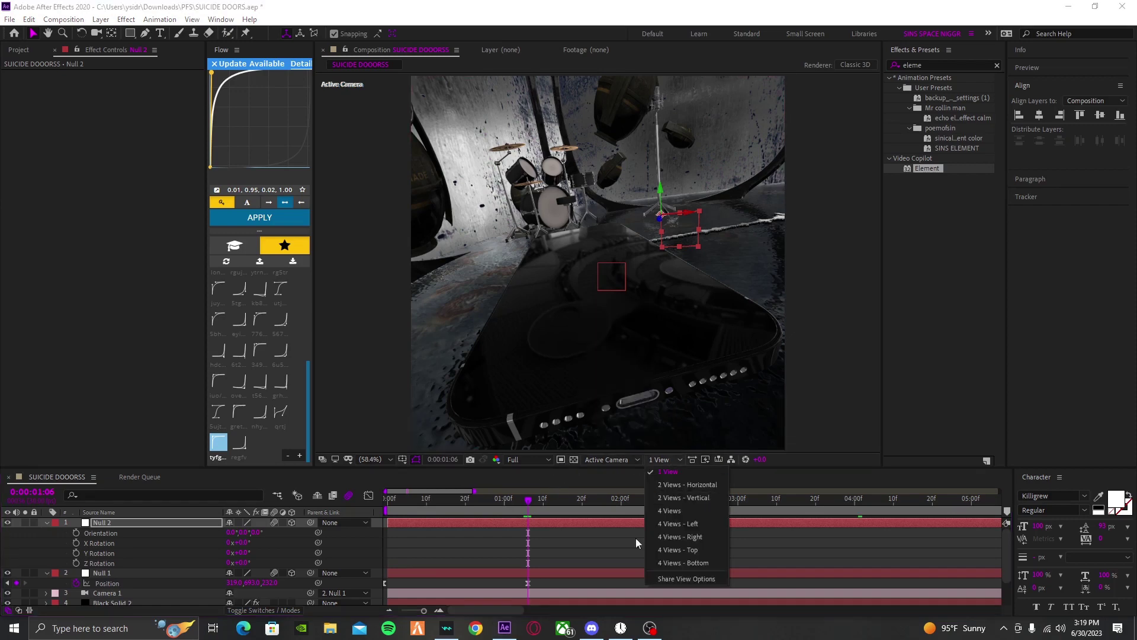
pyautogui.click(681, 508)
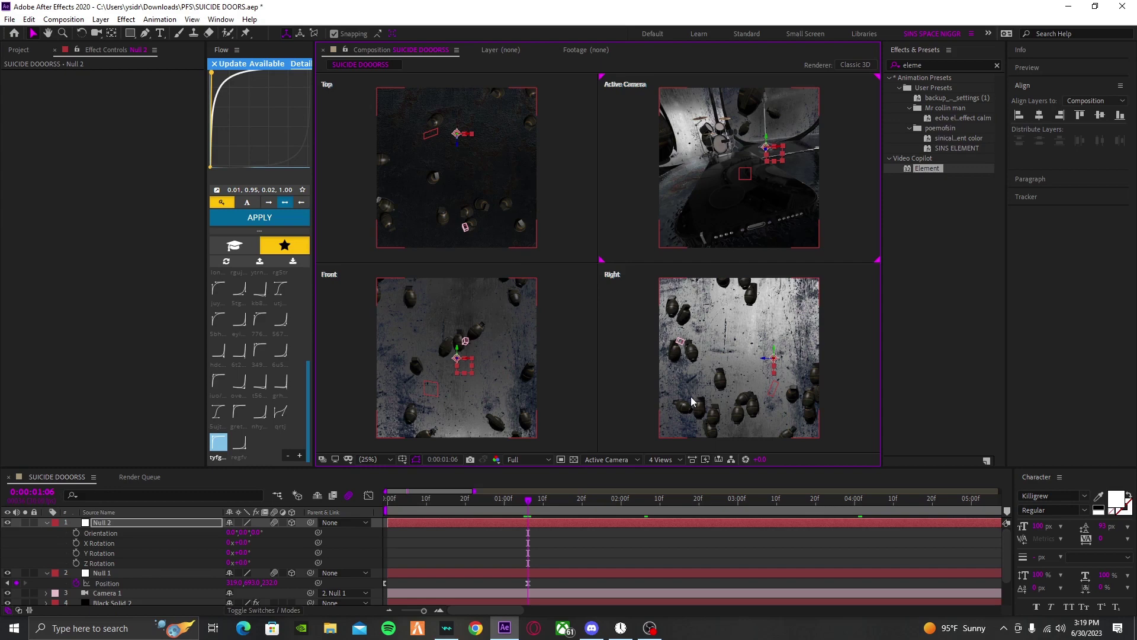
pyautogui.click(112, 32)
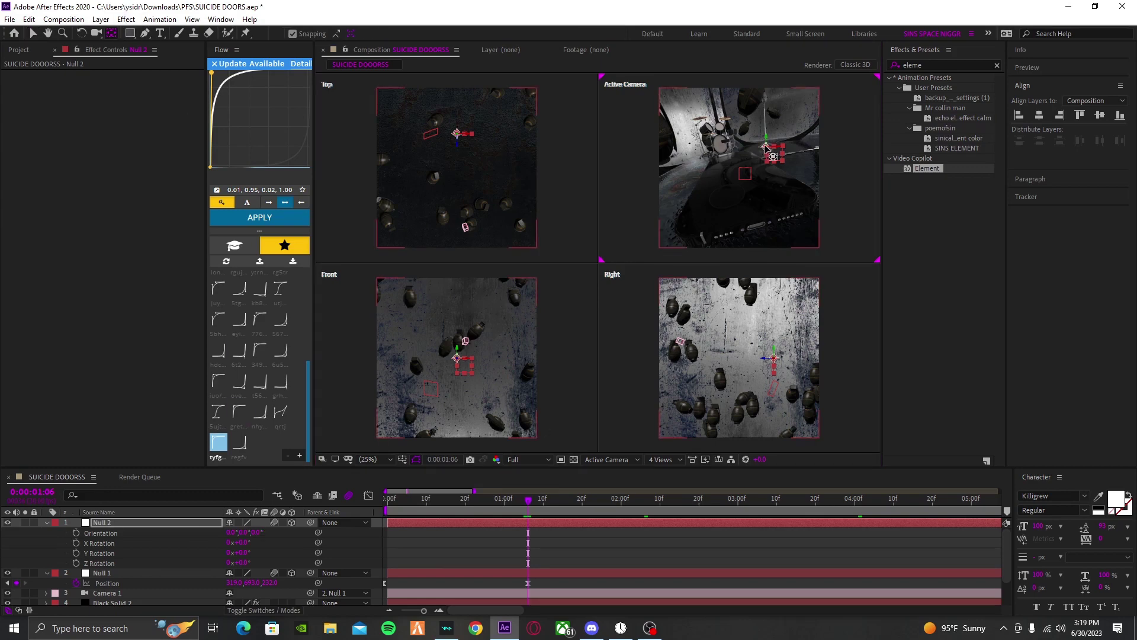
# Step: Try moving Null 2's anchor point onto Null 1, parenting Null 1 to it and rotating Null 2 around Y, then undo it all
pyautogui.moveTo(754, 155); pyautogui.dragTo(740, 171)
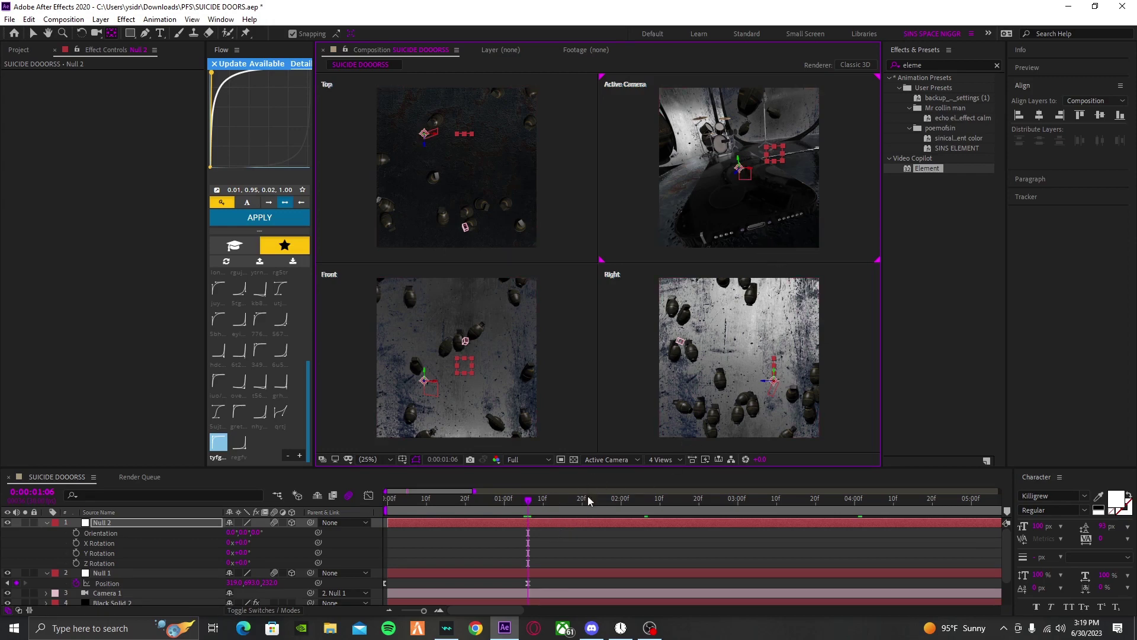
pyautogui.moveTo(308, 573); pyautogui.dragTo(186, 525)
pyautogui.moveTo(242, 552); pyautogui.dragTo(219, 562)
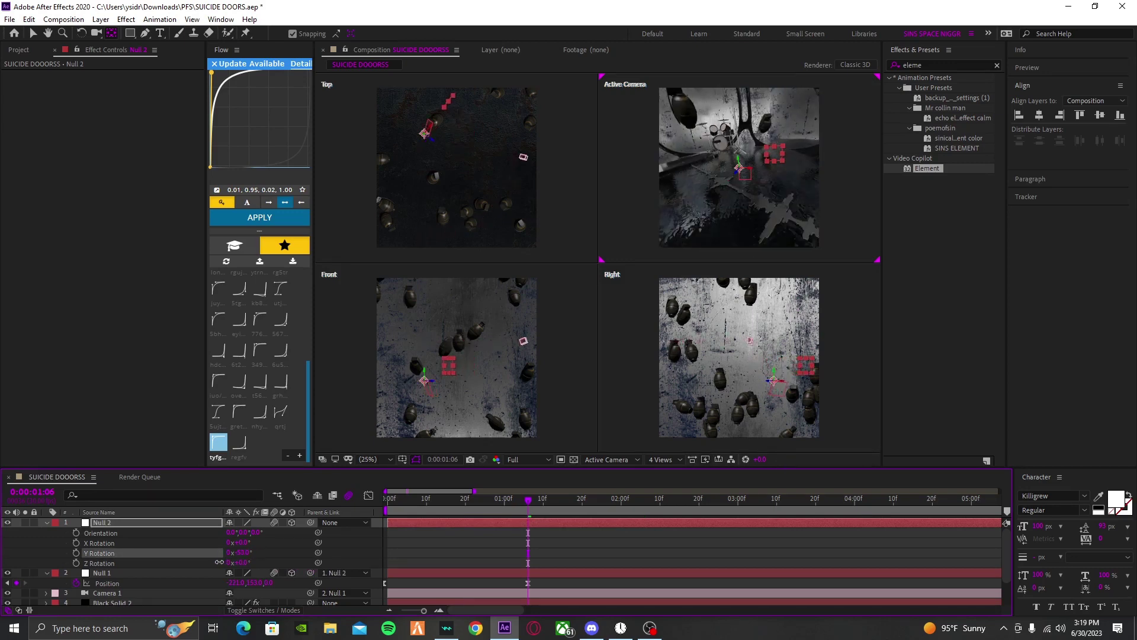
pyautogui.hotkey('ctrl', 'z')
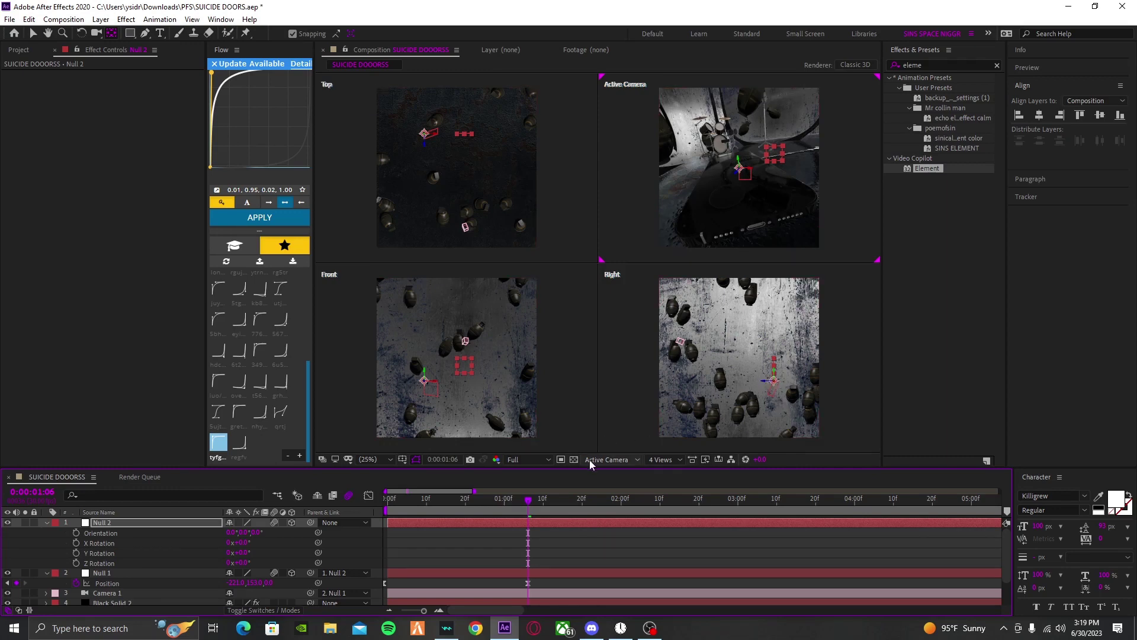
pyautogui.hotkey('ctrl', 'z')
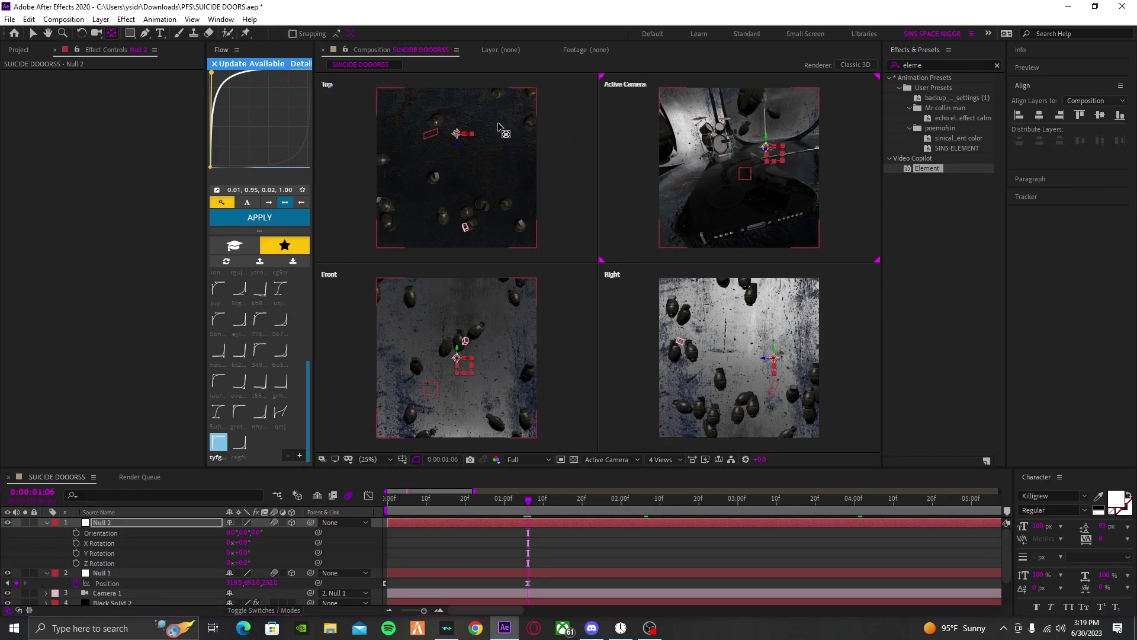
# Step: Move Null 2's anchor point to Null 1 in the Active Camera view and parent Null 1 to Null 2
pyautogui.moveTo(465, 136)
pyautogui.mouseDown()
pyautogui.moveTo(437, 142)
pyautogui.moveTo(456, 162)
pyautogui.moveTo(474, 147)
pyautogui.moveTo(457, 134)
pyautogui.mouseUp()
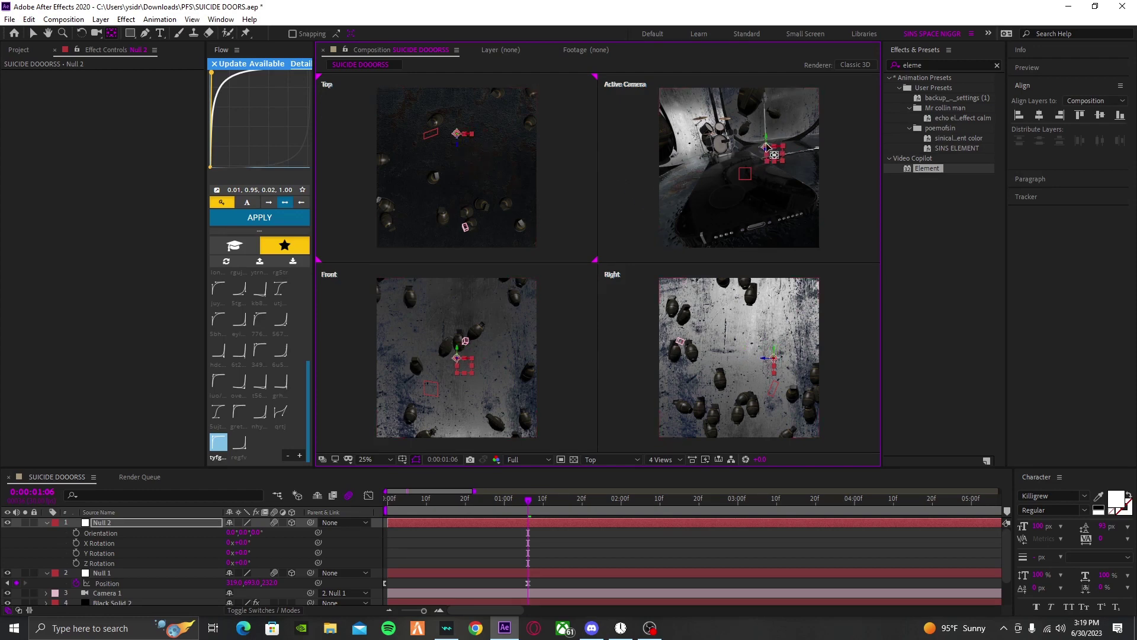
pyautogui.moveTo(766, 147); pyautogui.dragTo(740, 170)
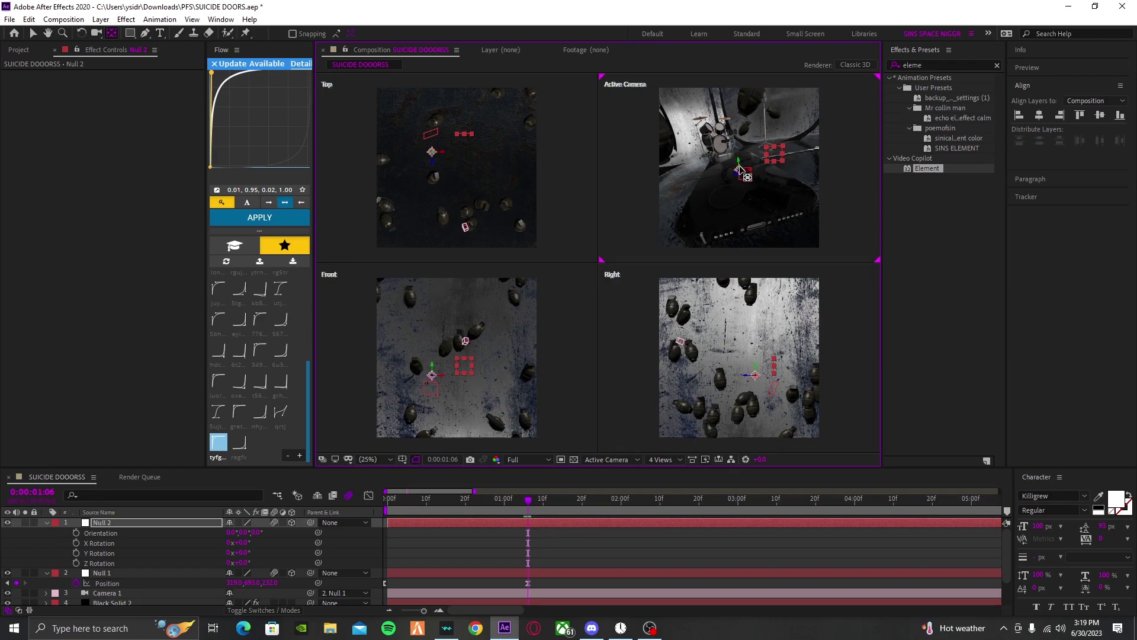
pyautogui.moveTo(310, 573); pyautogui.dragTo(178, 522)
# Step: Test Null 2's Y and X rotation around the new anchor point, undoing each change
pyautogui.moveTo(242, 553); pyautogui.dragTo(193, 558)
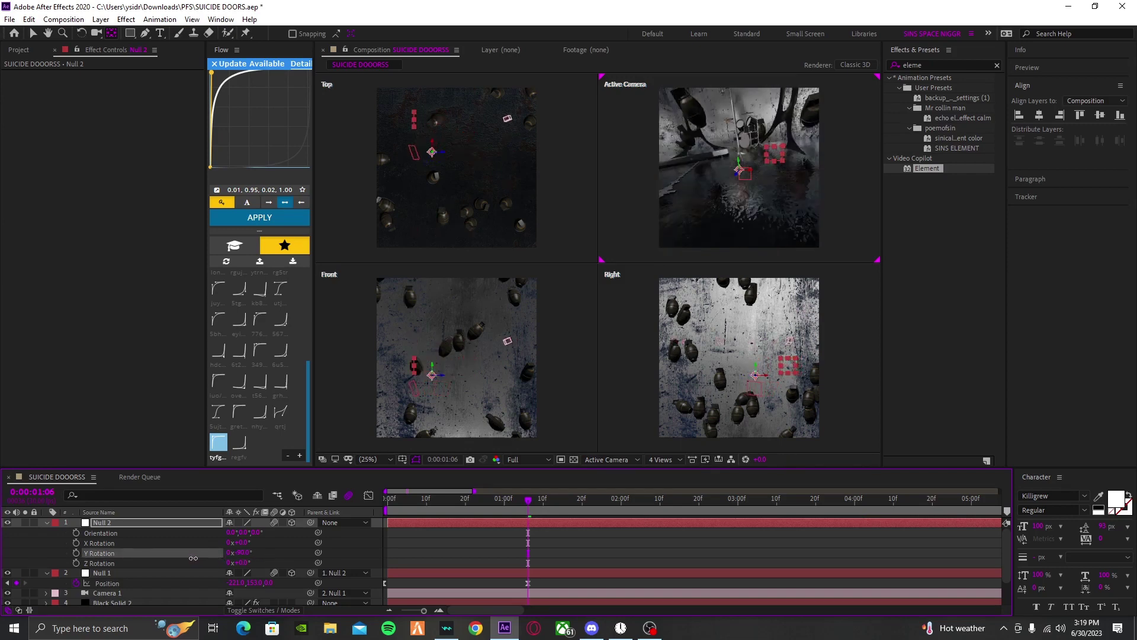
pyautogui.hotkey('ctrl', 'z')
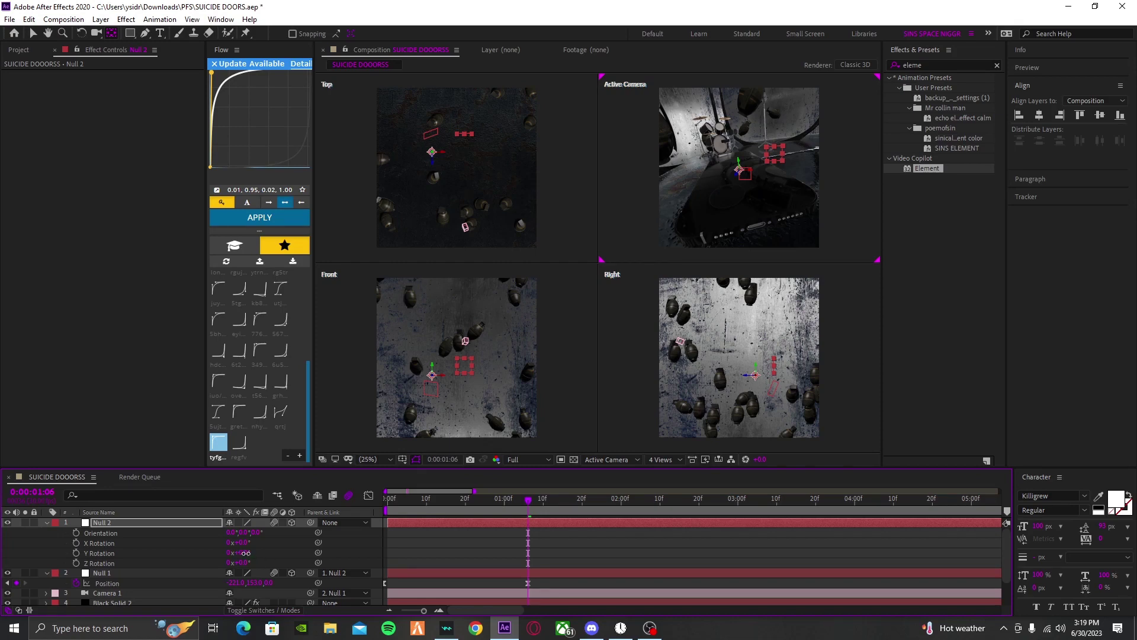
pyautogui.moveTo(245, 553); pyautogui.dragTo(218, 545)
pyautogui.hotkey('ctrl', 'z')
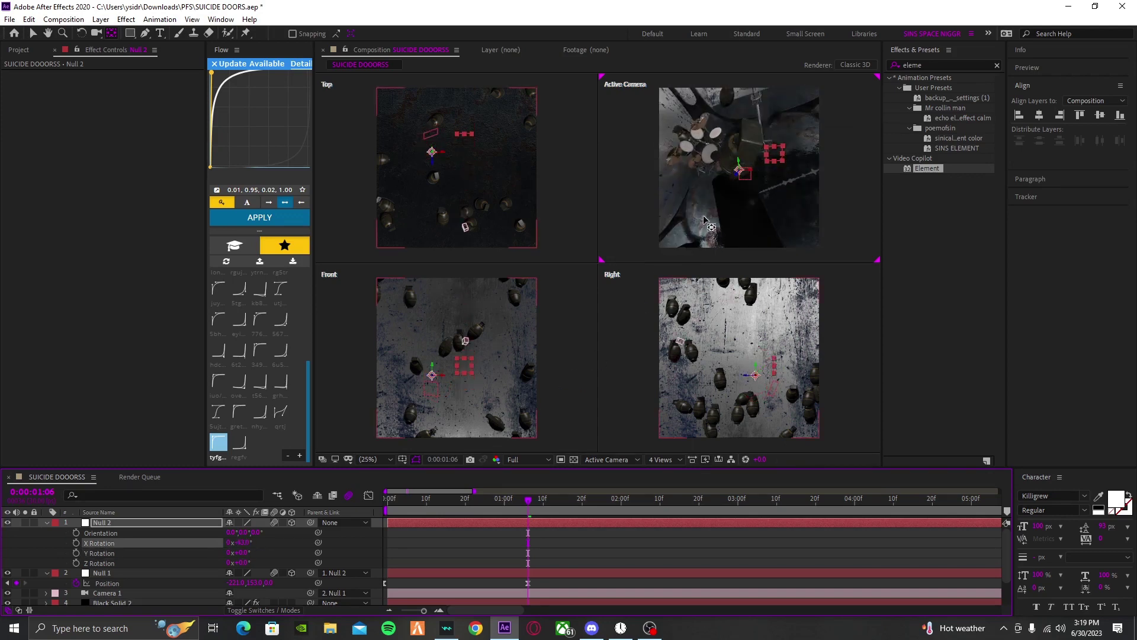
pyautogui.hotkey('ctrl', 'z')
# Step: Fine-tune Null 2's anchor point at Null 1's lower corner in the Active Camera view, checking it with an undone rotation test
pyautogui.click(739, 177)
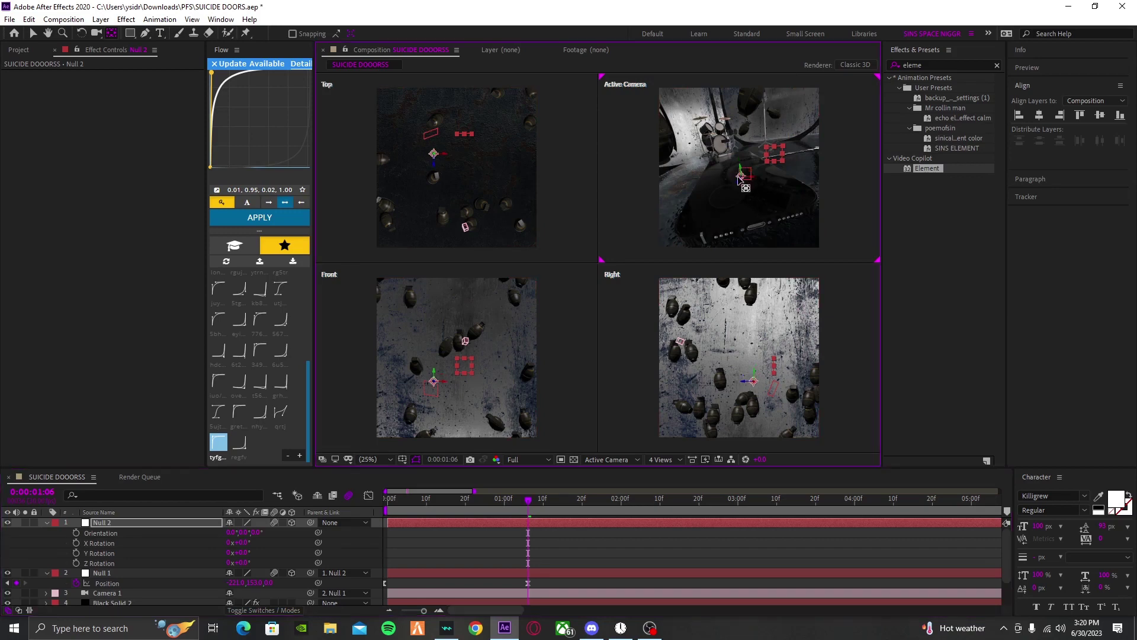
pyautogui.moveTo(741, 178); pyautogui.dragTo(734, 191)
pyautogui.moveTo(244, 552); pyautogui.dragTo(219, 539)
pyautogui.hotkey('ctrl', 'z')
pyautogui.hotkey('ctrl', 'z')
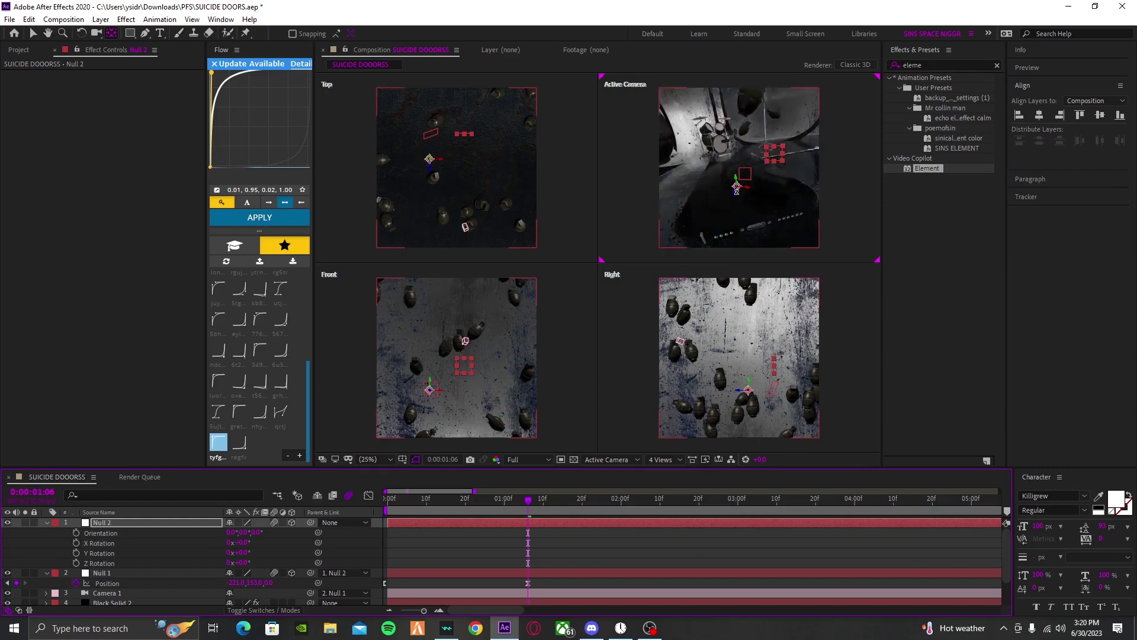
pyautogui.click(736, 187)
pyautogui.moveTo(736, 187); pyautogui.dragTo(740, 183)
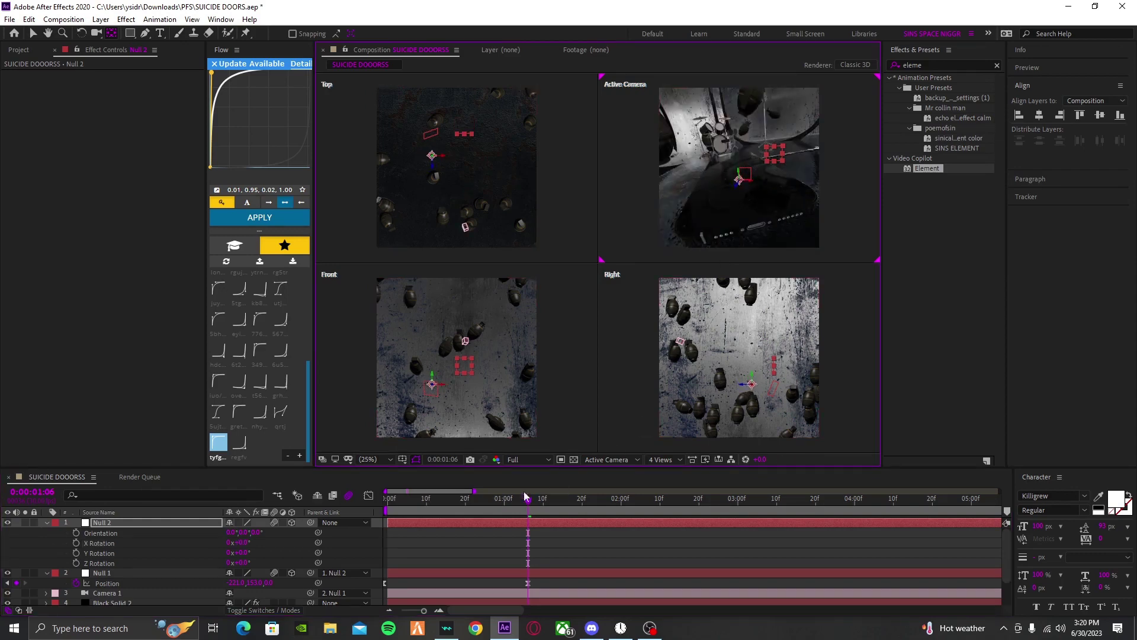
# Step: Return the composition to 1 View with the Selection tool active and save the project
pyautogui.click(657, 458)
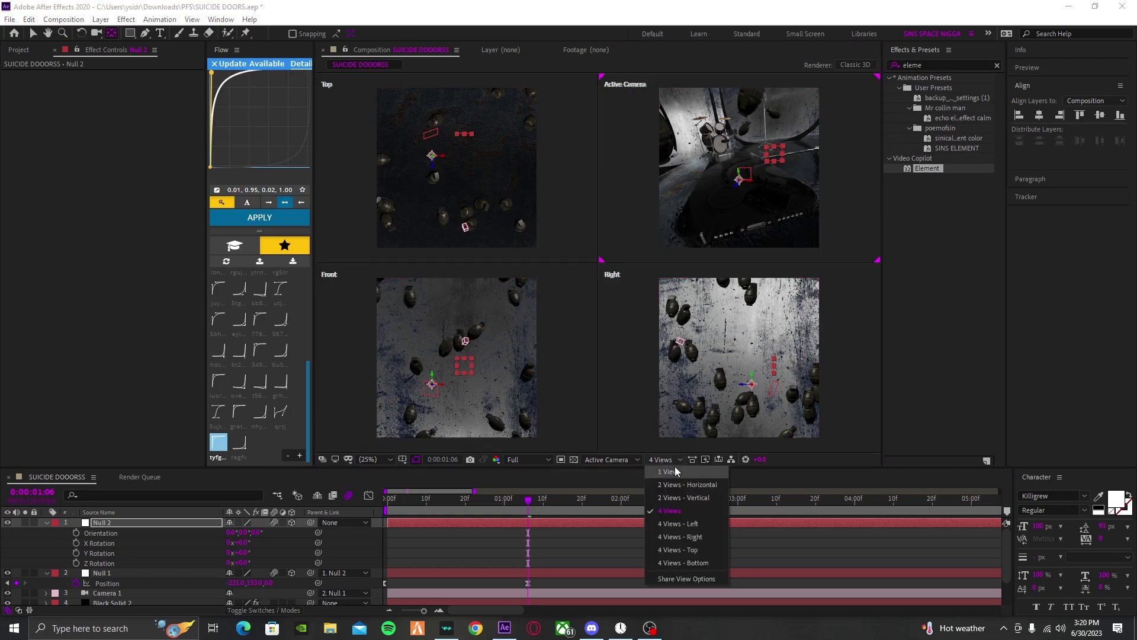
pyautogui.click(664, 486)
pyautogui.click(34, 33)
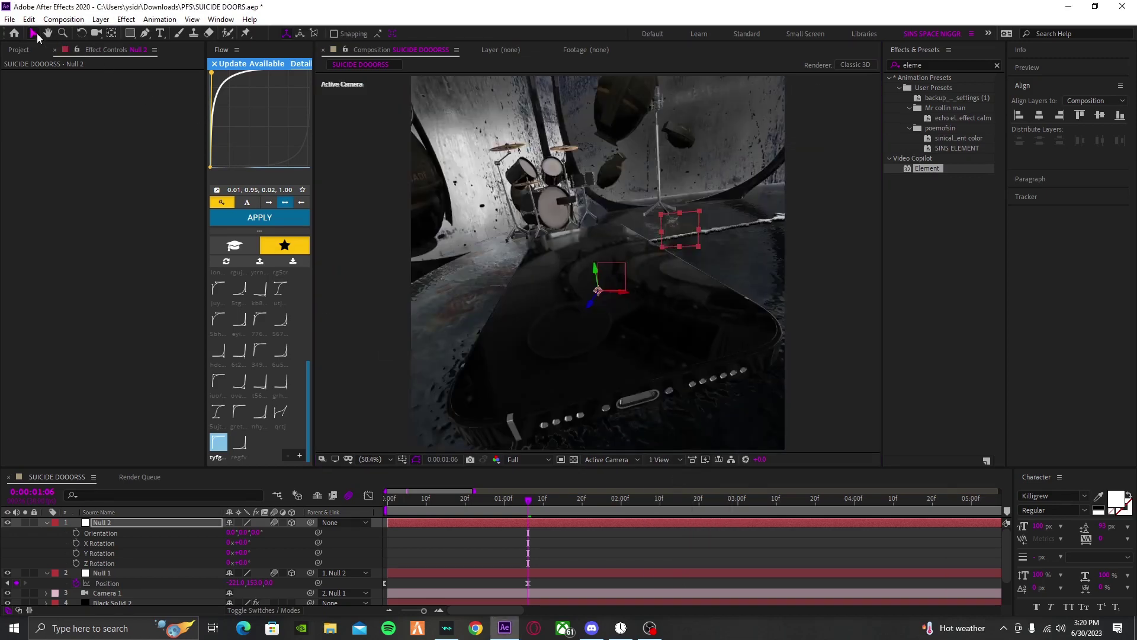
pyautogui.hotkey('ctrl', 's')
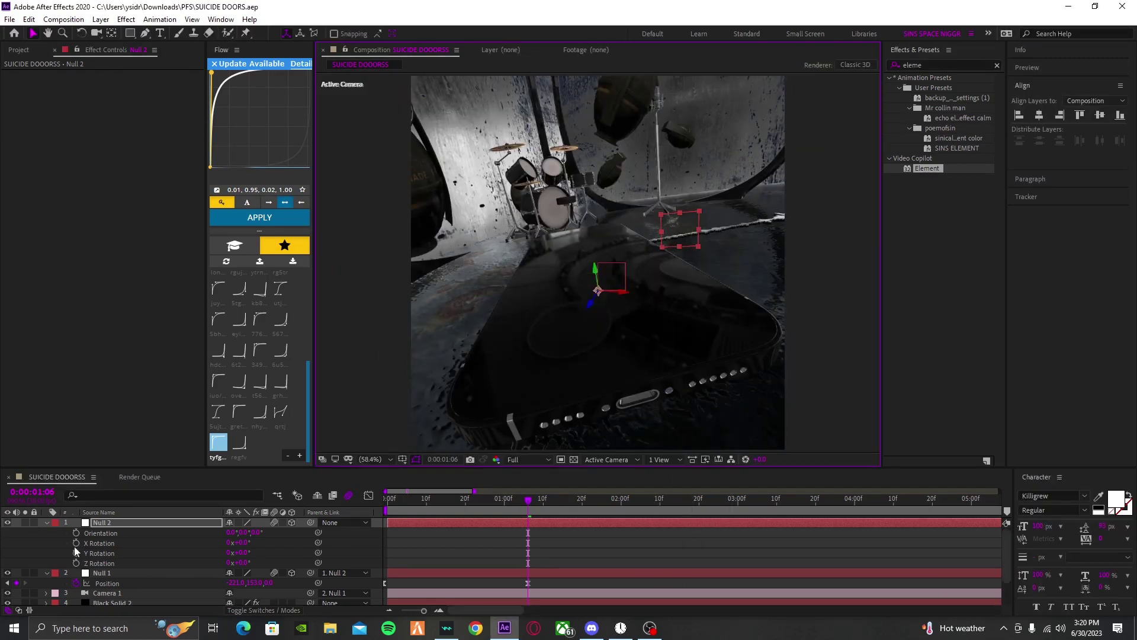
# Step: Start keyframes for Null 2's X, Y and Z Rotation and Position at 0:00:01:06, and shift them earlier to the work area's end
pyautogui.click(75, 544)
pyautogui.click(76, 552)
pyautogui.click(76, 562)
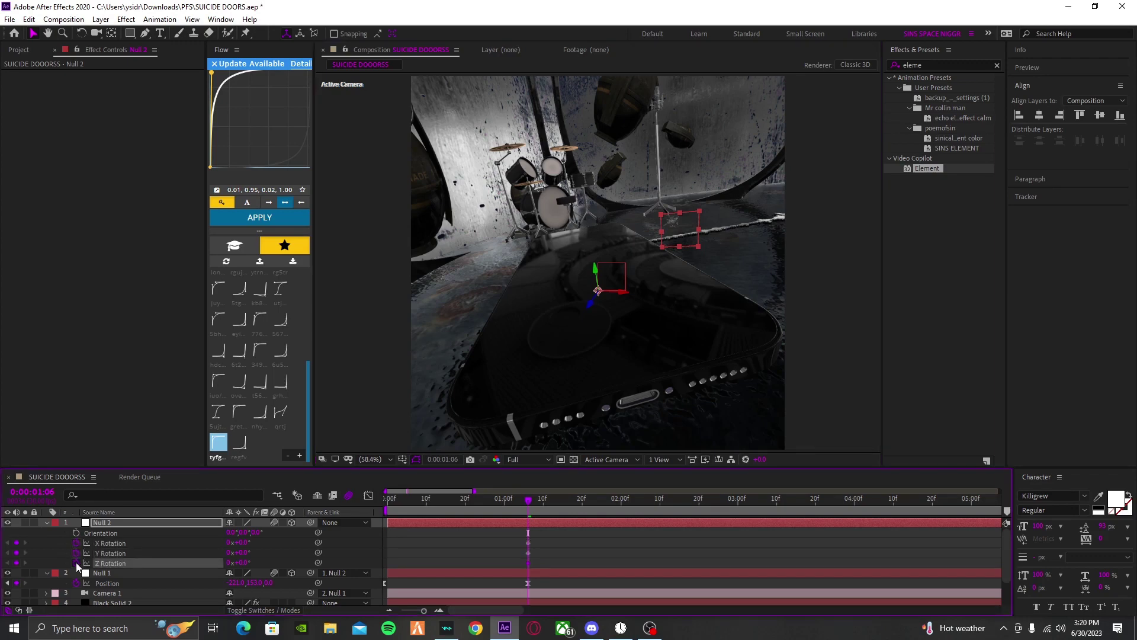
pyautogui.press('p')
pyautogui.click(76, 533)
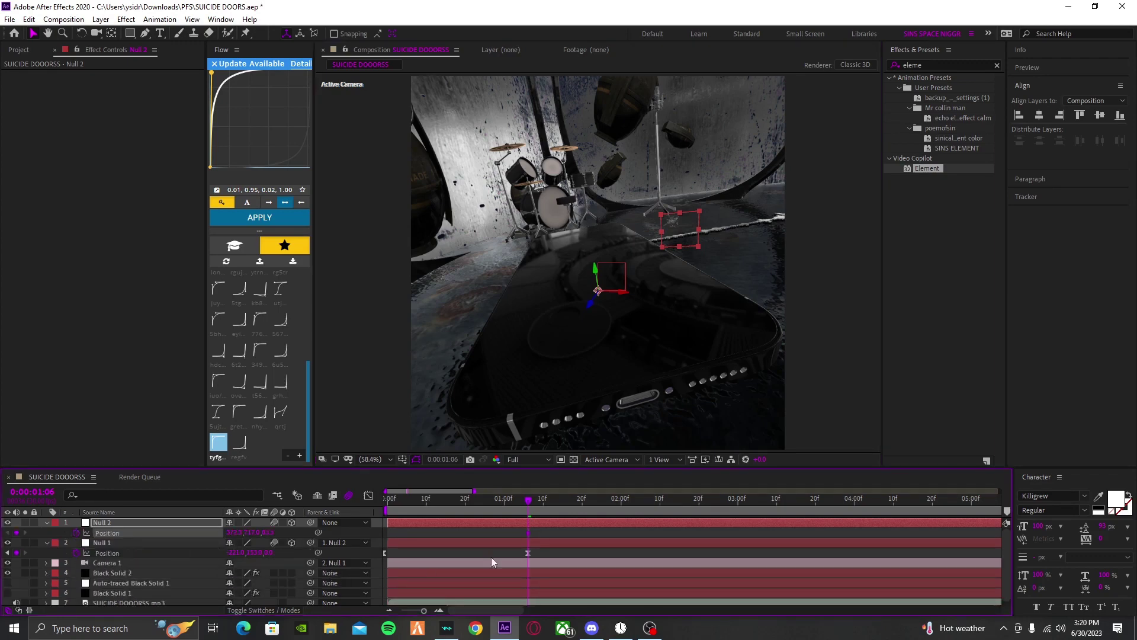
pyautogui.press('u')
pyautogui.moveTo(509, 531); pyautogui.dragTo(472, 581)
# Step: At 0:00:02:07, keyframe a new camera pose by changing Null 2's X, Y and Z Rotation and its Position on all axes
pyautogui.moveTo(529, 502); pyautogui.dragTo(647, 561)
pyautogui.click(614, 552)
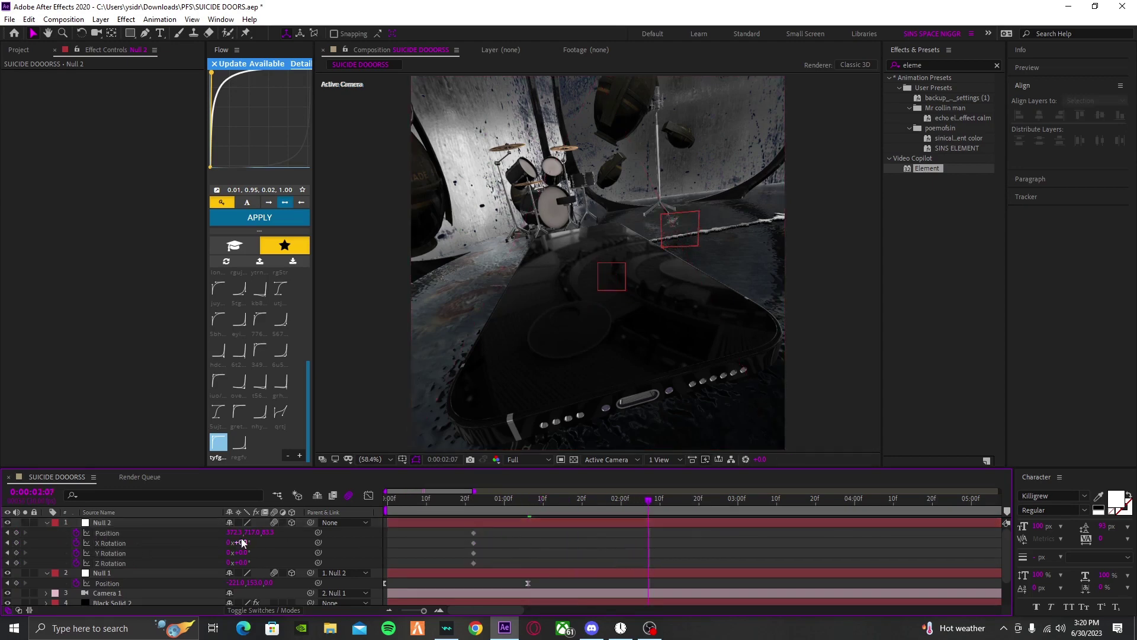
pyautogui.moveTo(243, 552); pyautogui.dragTo(352, 538)
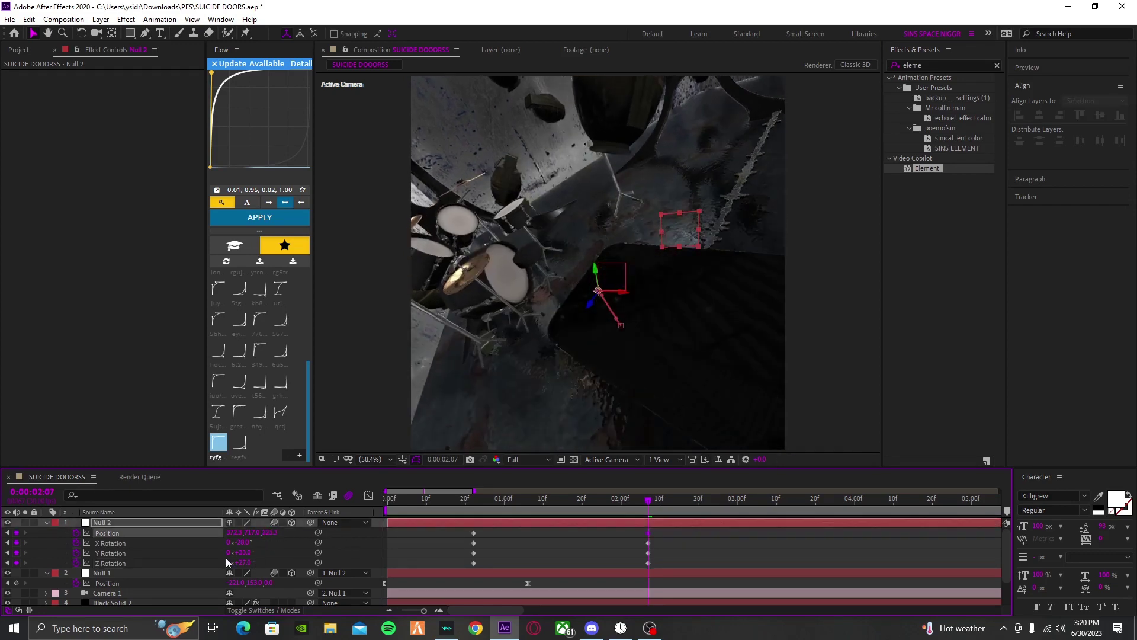
pyautogui.moveTo(238, 537); pyautogui.dragTo(342, 554)
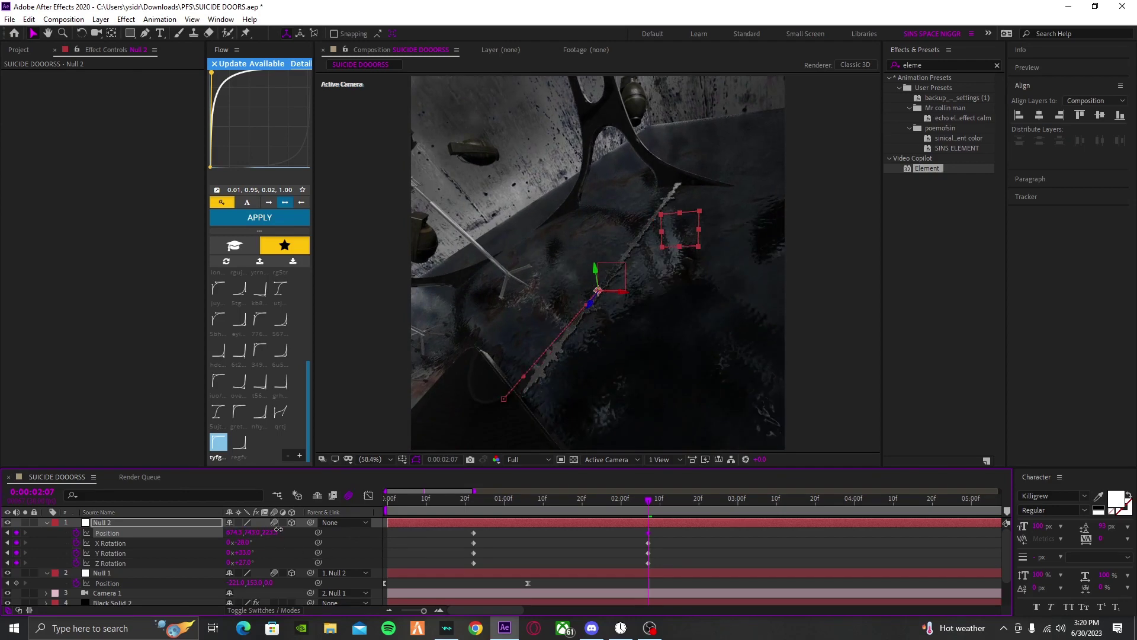
pyautogui.moveTo(278, 529); pyautogui.dragTo(368, 540)
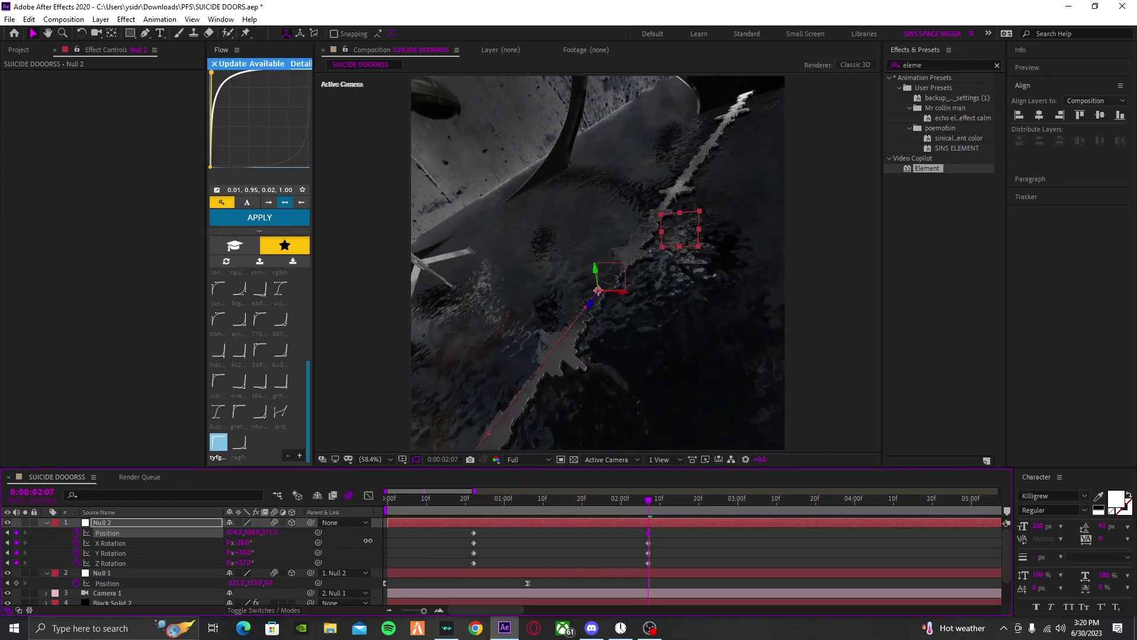
pyautogui.moveTo(243, 542)
pyautogui.mouseDown()
pyautogui.moveTo(253, 542)
pyautogui.moveTo(243, 548)
pyautogui.moveTo(251, 563)
pyautogui.mouseUp()
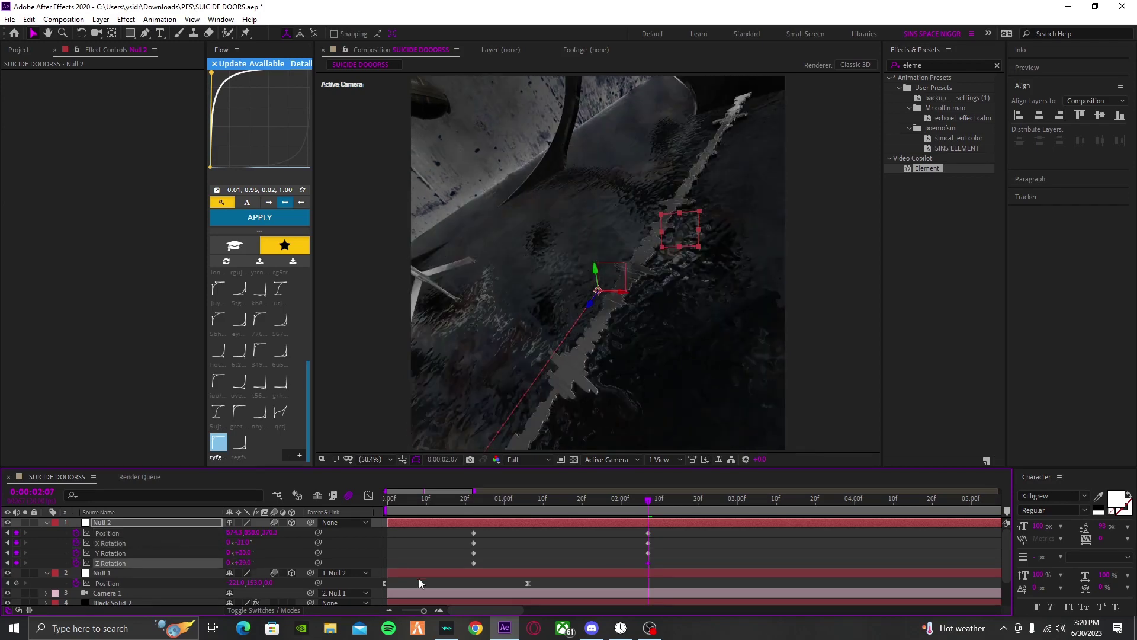
# Step: Ease Null 2's Position and X, Y and Z Rotation keyframes into a centrally peaked speed graph, and check the move up to 0:00:02:07
pyautogui.moveTo(456, 527); pyautogui.dragTo(684, 567)
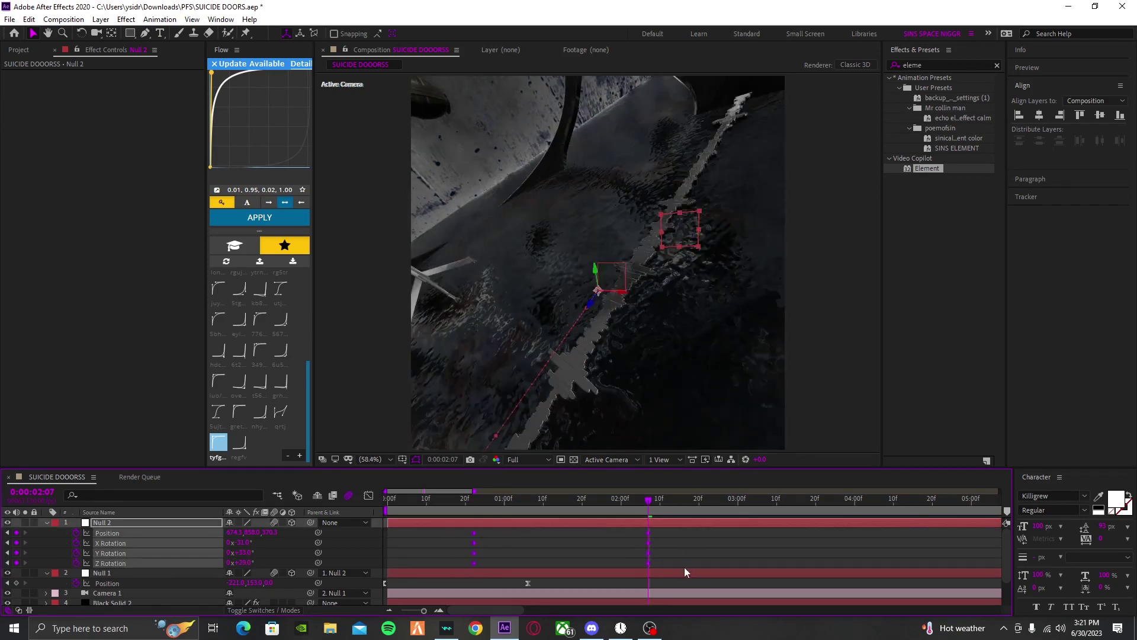
pyautogui.click(368, 501)
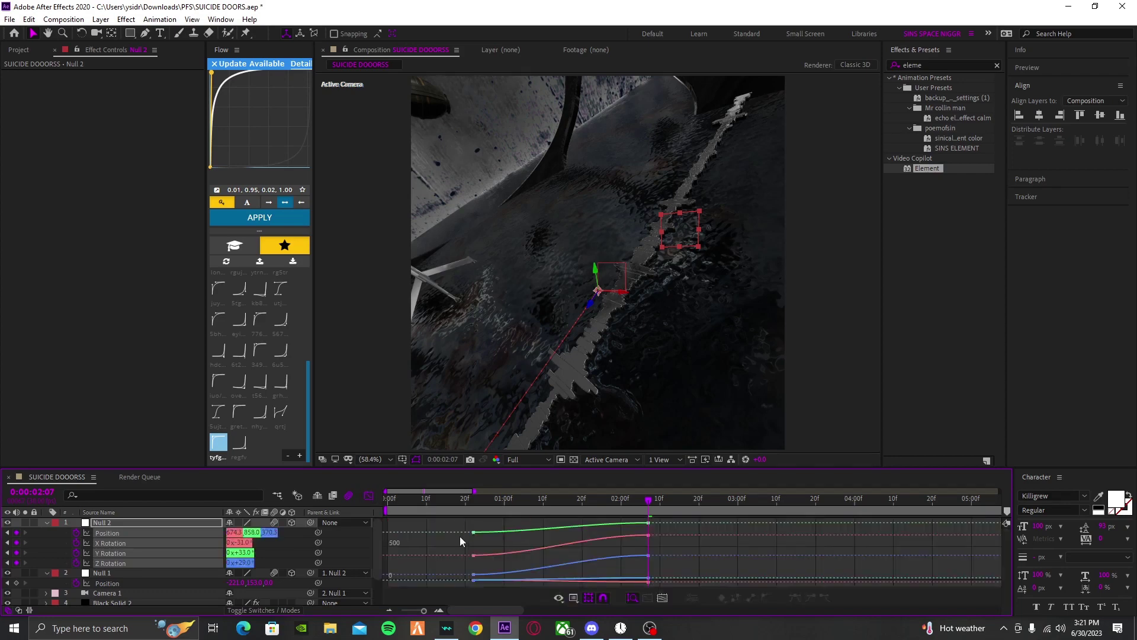
pyautogui.rightClick(456, 536)
pyautogui.click(491, 432)
pyautogui.moveTo(567, 541); pyautogui.dragTo(727, 599)
pyautogui.moveTo(619, 578); pyautogui.dragTo(584, 583)
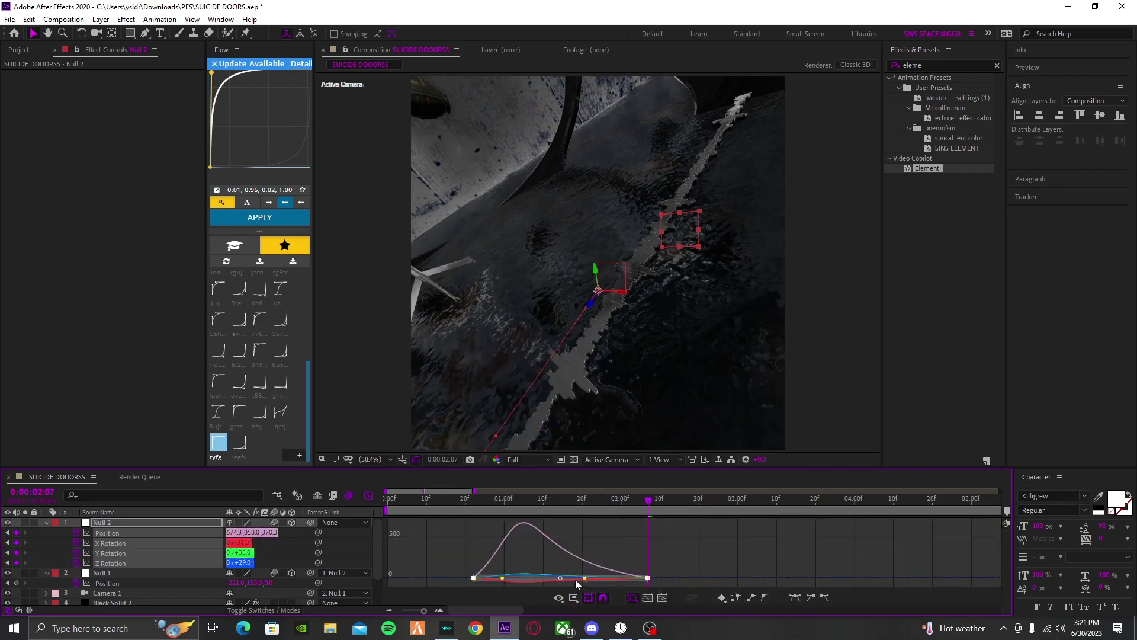
pyautogui.moveTo(503, 578); pyautogui.dragTo(575, 578)
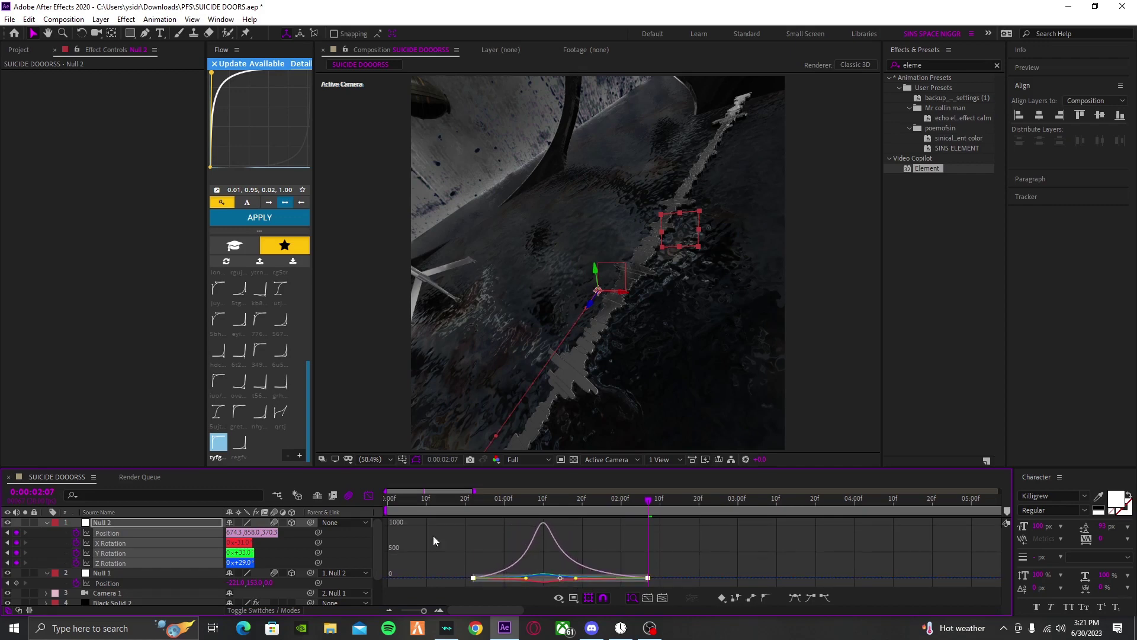
pyautogui.click(368, 496)
pyautogui.click(515, 501)
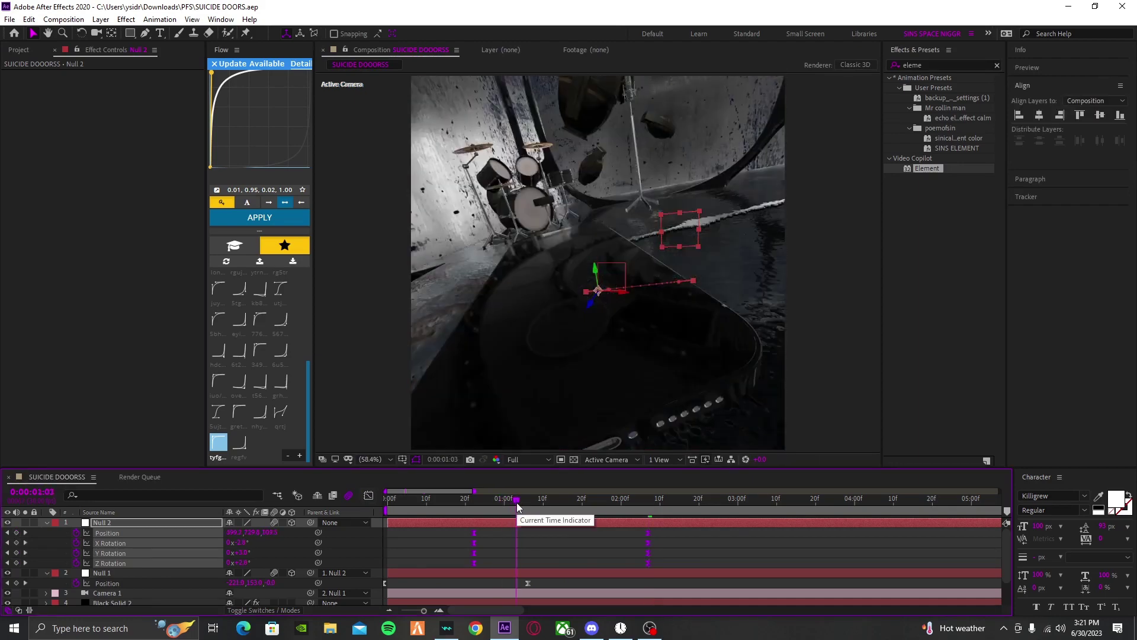
pyautogui.moveTo(517, 505); pyautogui.dragTo(559, 509)
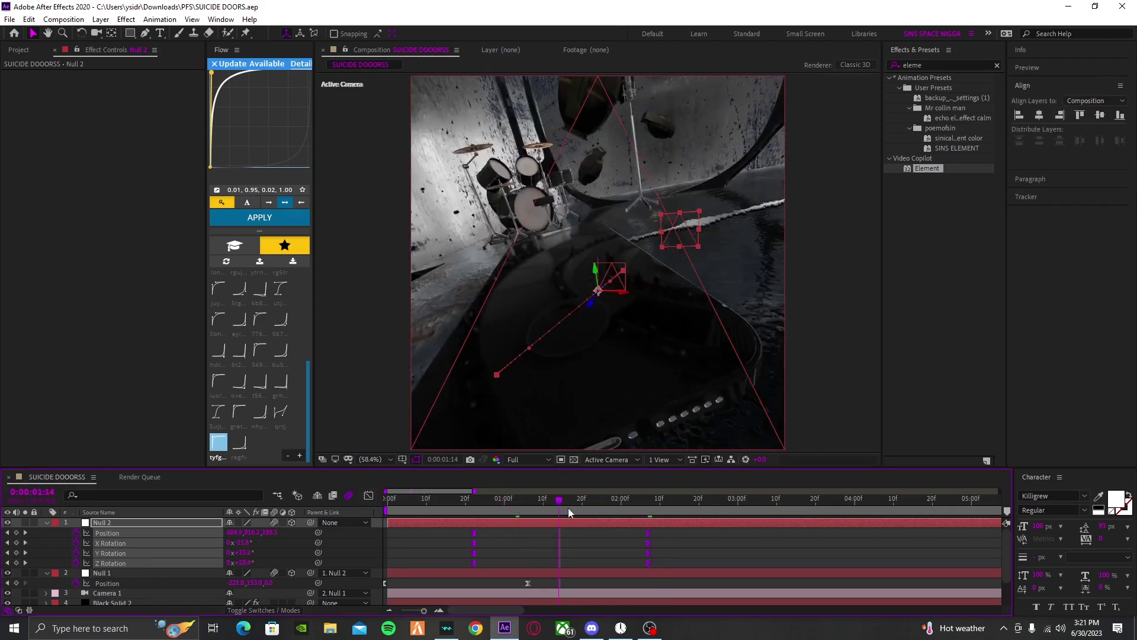
pyautogui.click(596, 507)
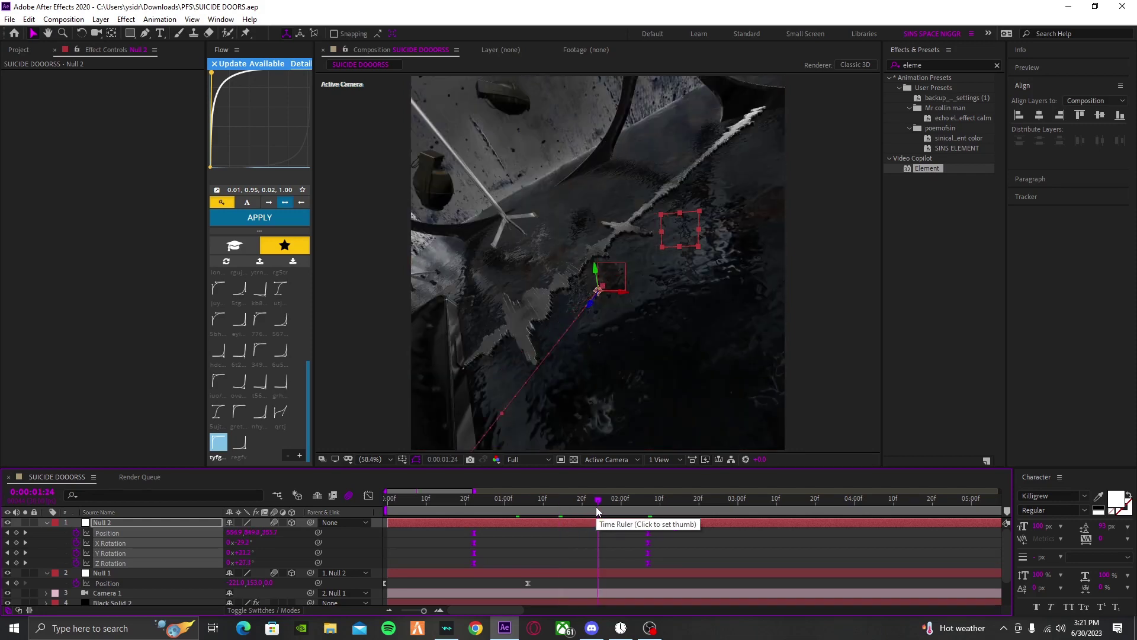
pyautogui.moveTo(615, 506); pyautogui.dragTo(648, 507)
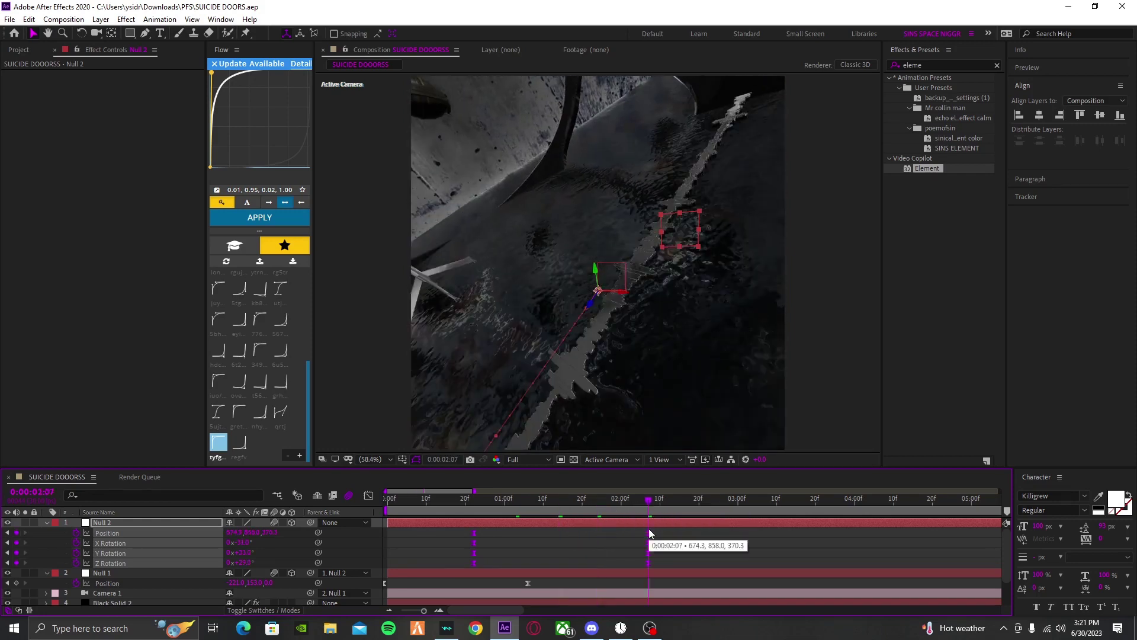
# Step: Add a new null object at the top of the layer stack as a 3D layer
pyautogui.click(372, 525)
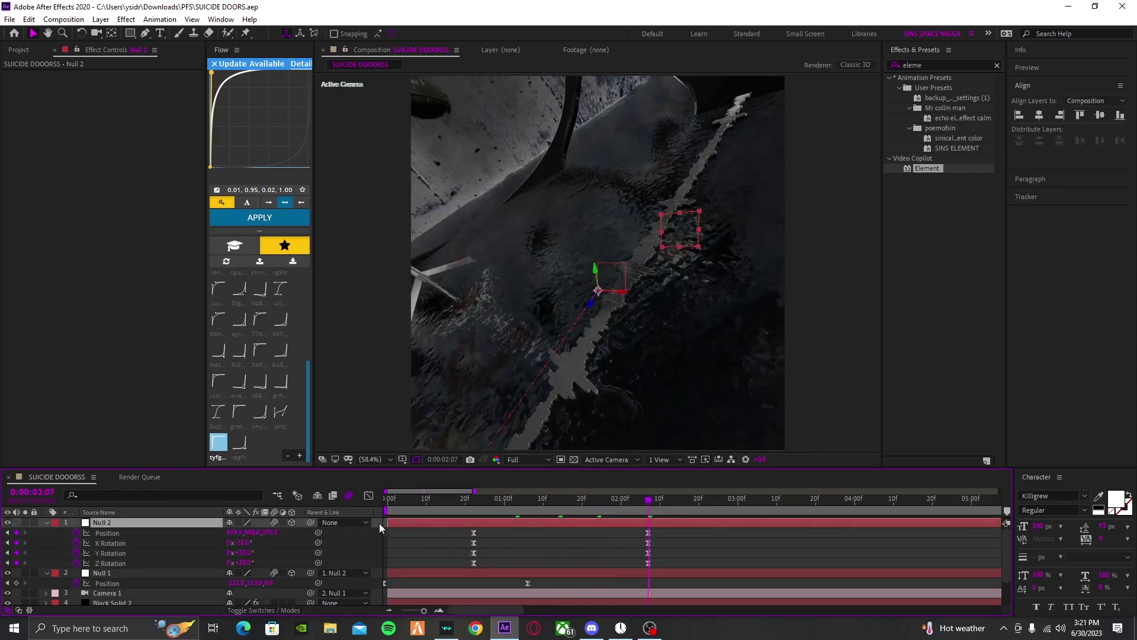
pyautogui.rightClick(375, 522)
pyautogui.moveTo(408, 393)
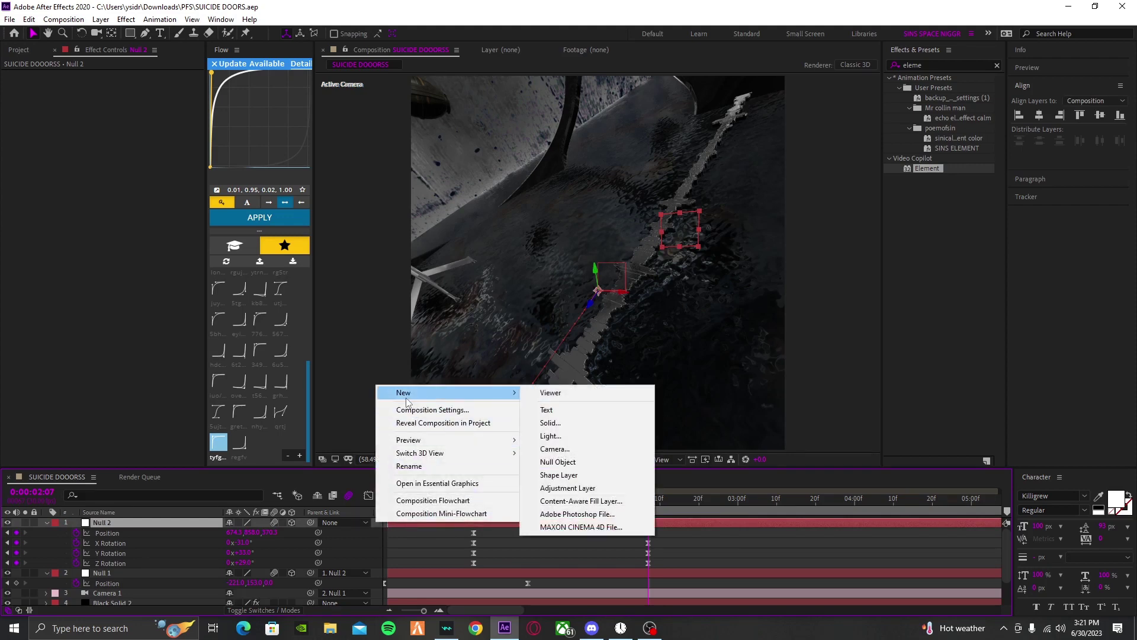
pyautogui.click(551, 462)
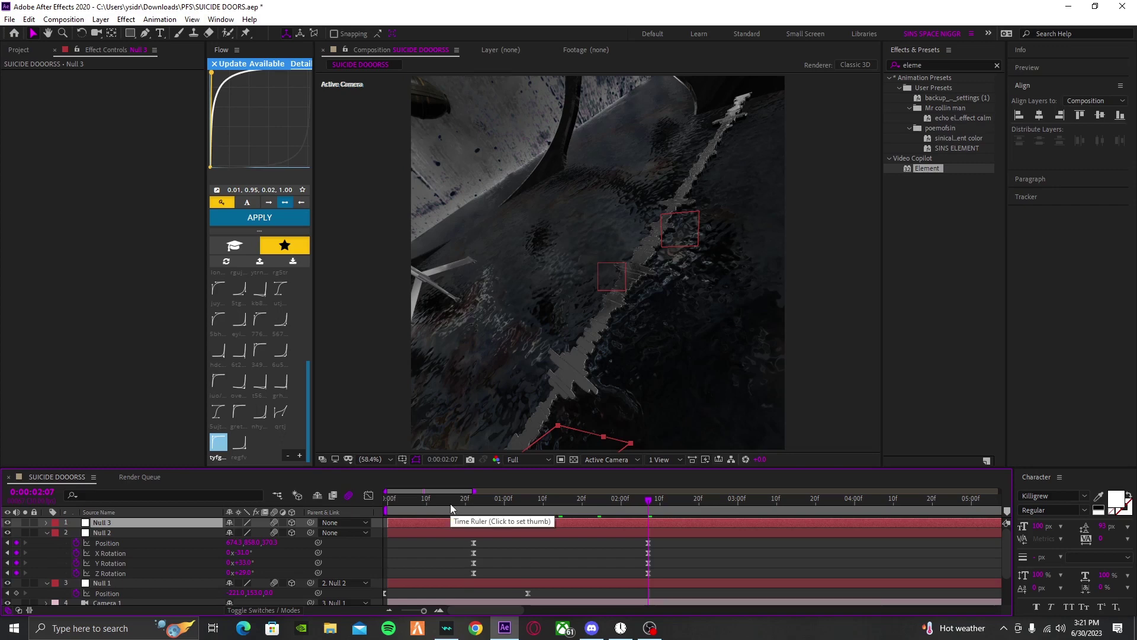
# Step: In 4 Views, use the Pan Behind tool with snapping to place Null 3's anchor point at Null 1's center in the Front view
pyautogui.click(610, 460)
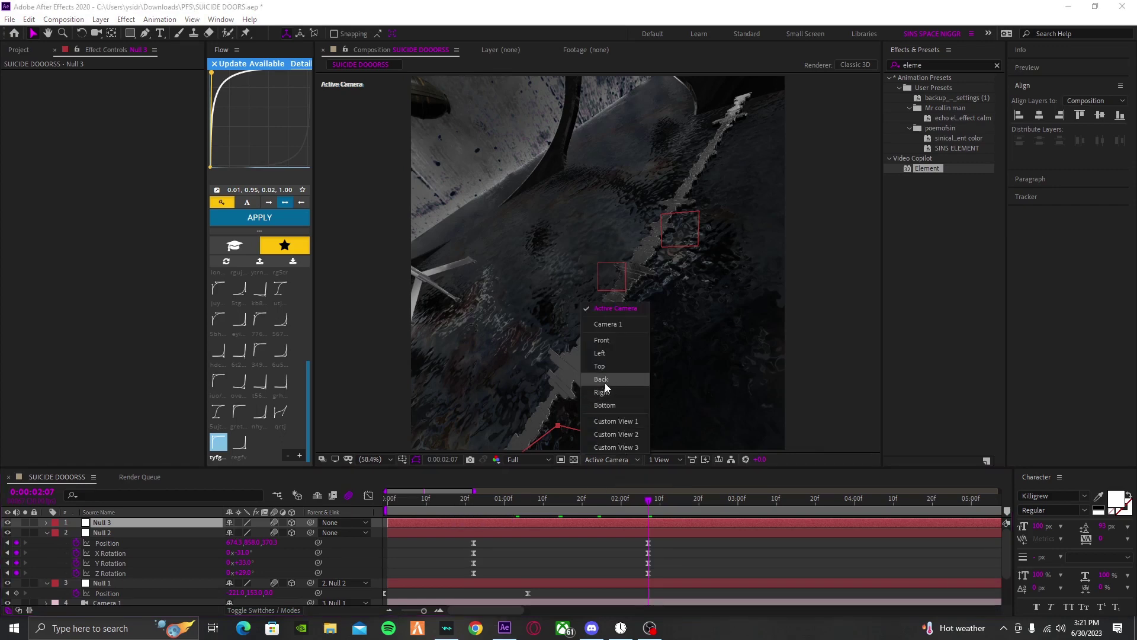
pyautogui.click(662, 460)
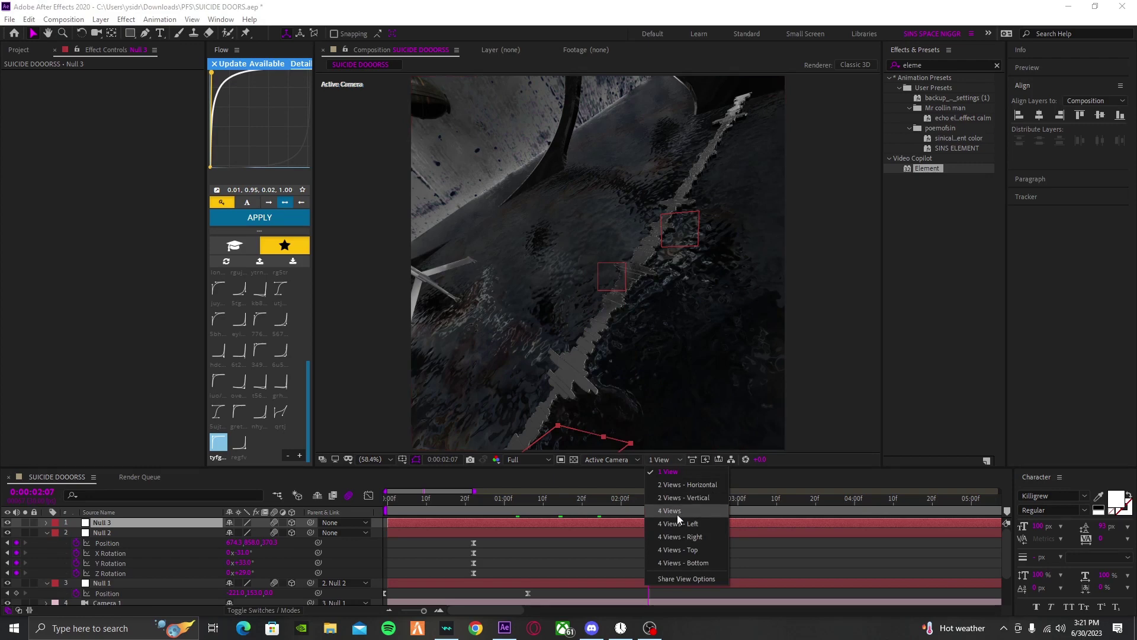
pyautogui.click(677, 513)
pyautogui.click(111, 33)
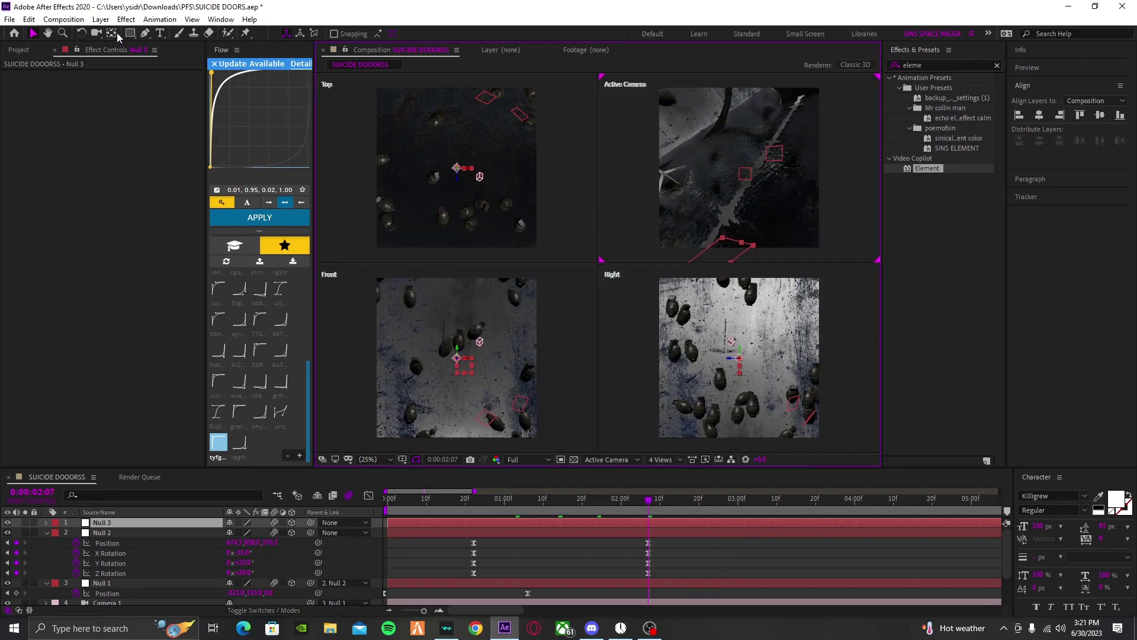
pyautogui.moveTo(461, 354); pyautogui.dragTo(515, 403)
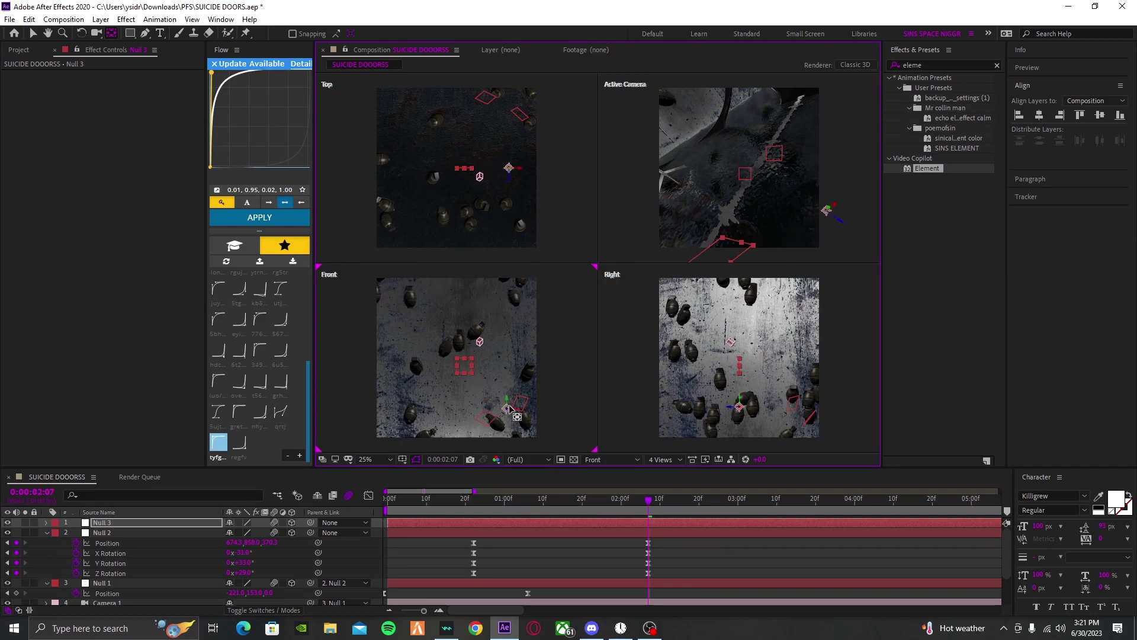
pyautogui.hotkey('ctrl', 'z')
pyautogui.click(292, 34)
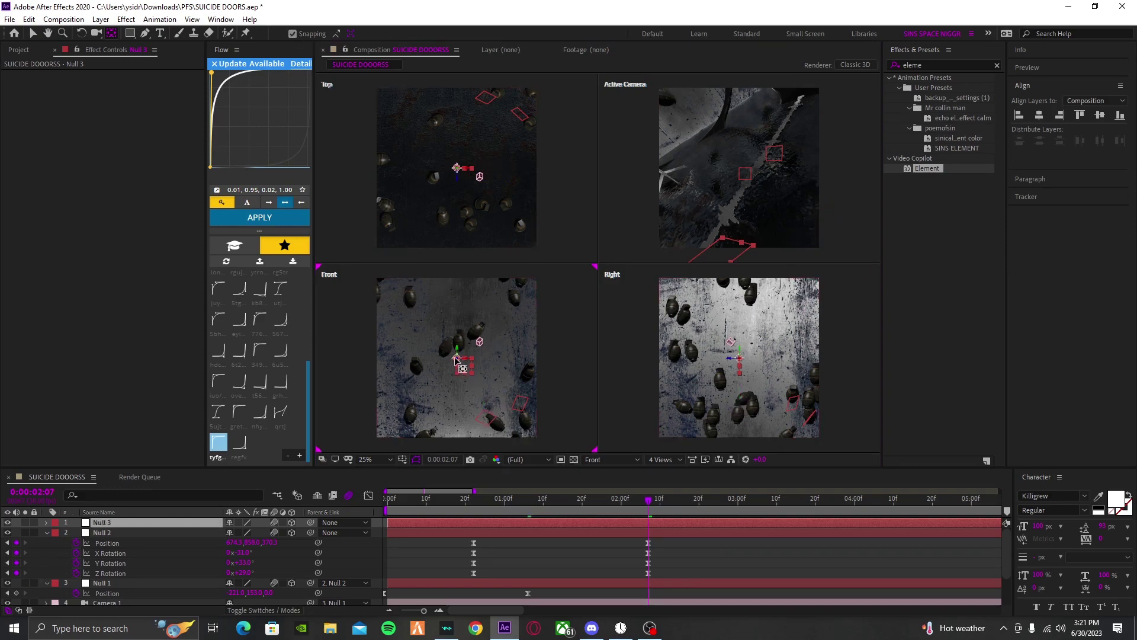
pyautogui.moveTo(456, 358); pyautogui.dragTo(486, 423)
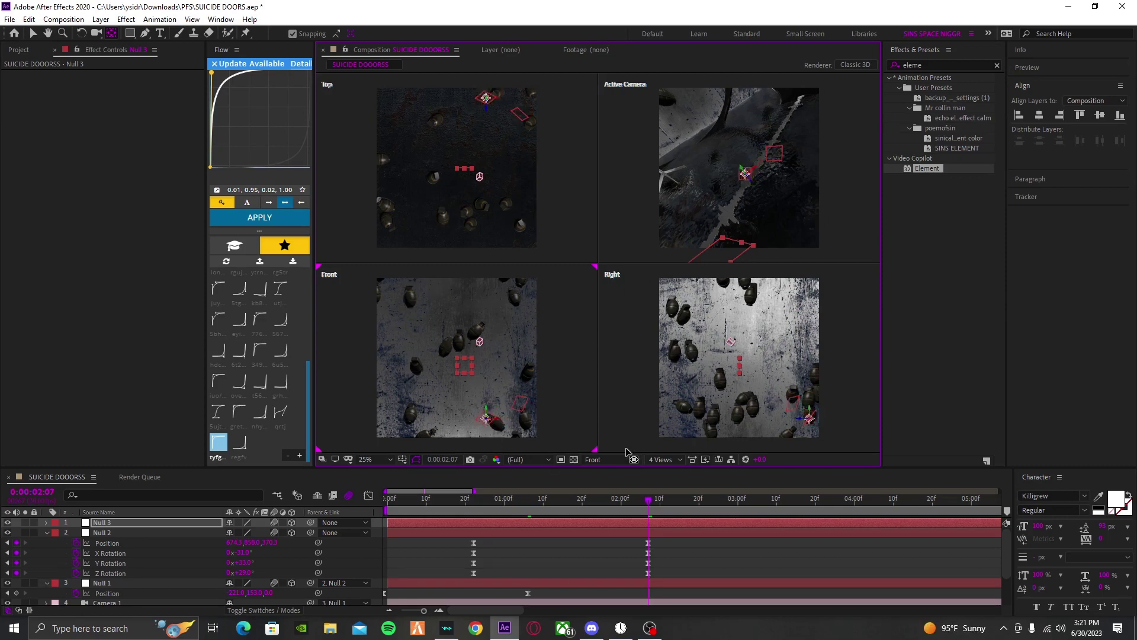
# Step: Return to 1 View with the Selection tool active, save the project and parent Null 2 to Null 3
pyautogui.click(658, 459)
pyautogui.click(675, 472)
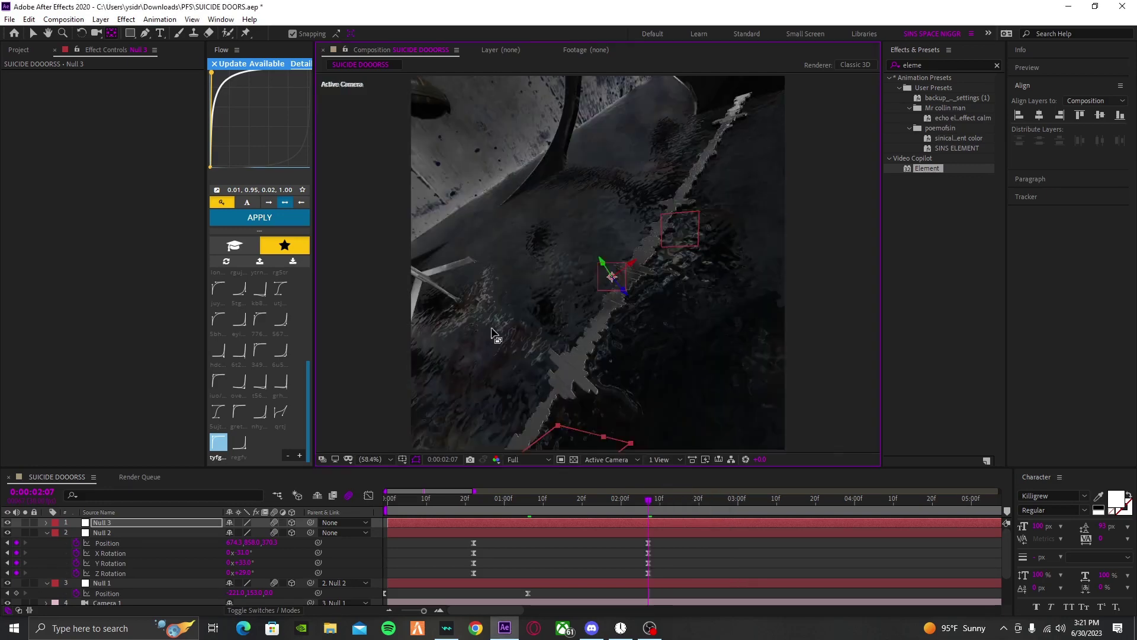
pyautogui.click(35, 38)
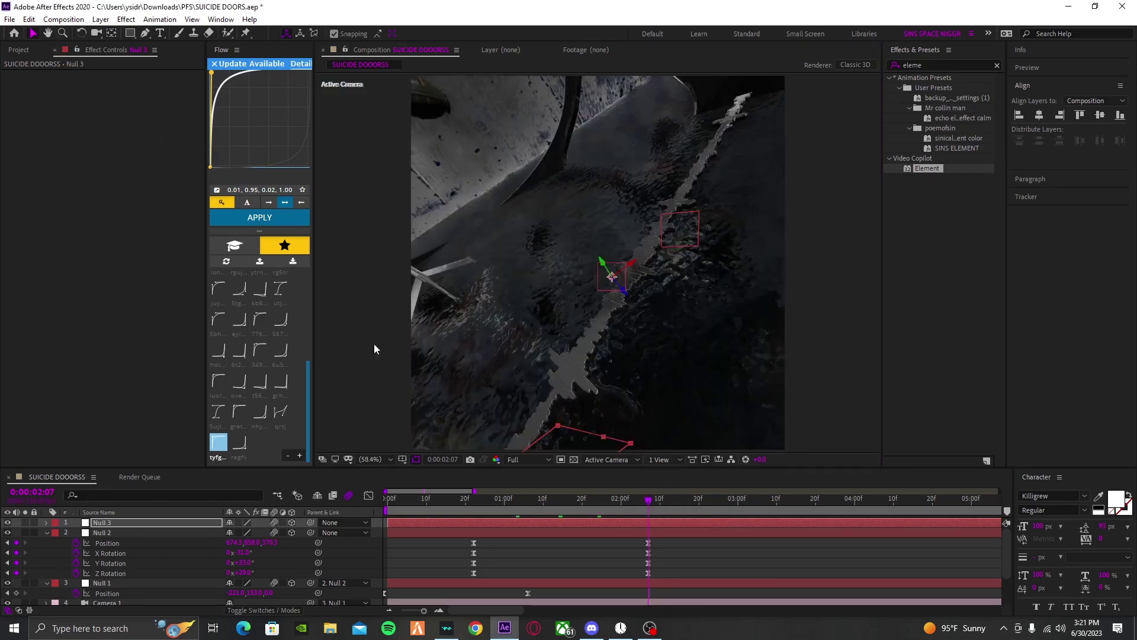
pyautogui.hotkey('ctrl', 's')
pyautogui.moveTo(312, 528); pyautogui.dragTo(207, 524)
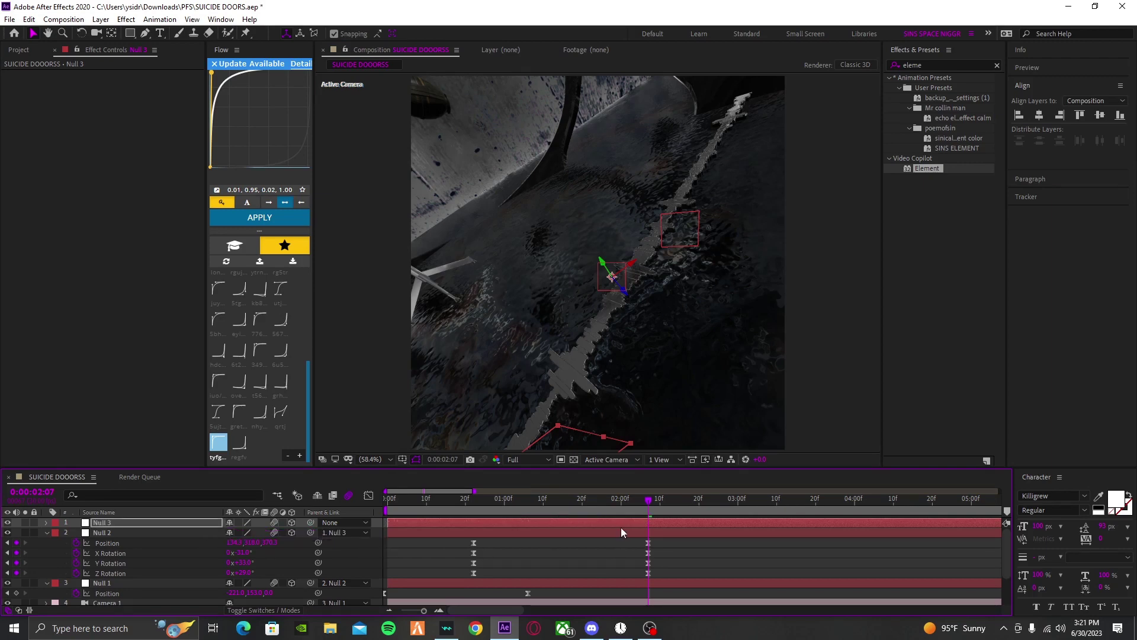
# Step: Start keyframes for Null 3's Position and X, Y and Z Rotation at 0:00:01:25, and shift them a few frames earlier
pyautogui.click(600, 506)
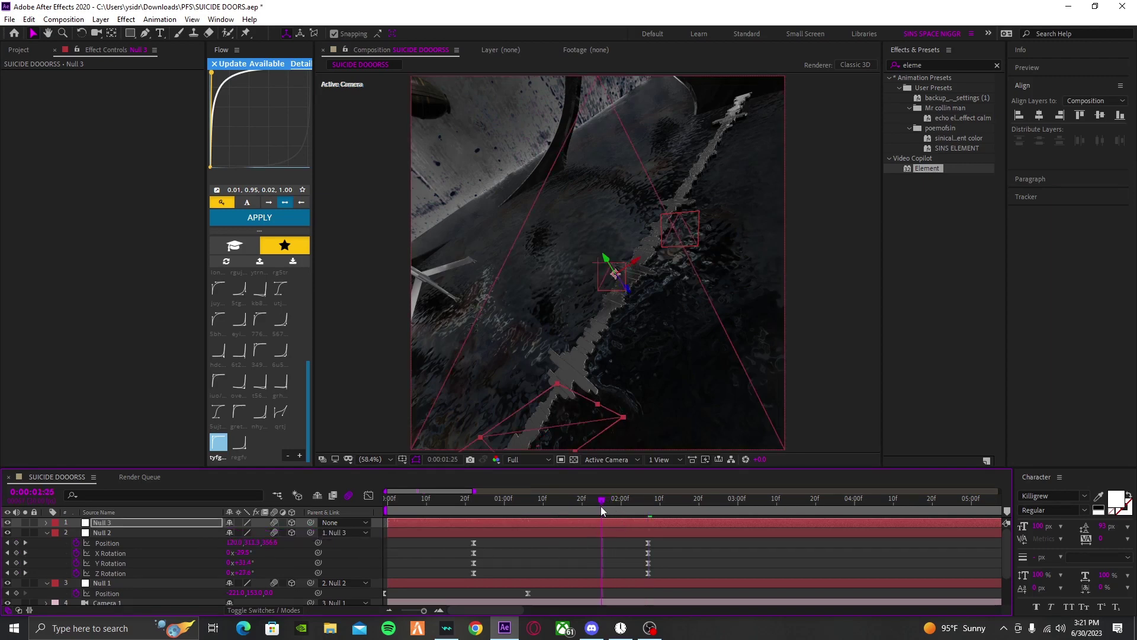
pyautogui.hotkey('alt', 'shift', 'r')
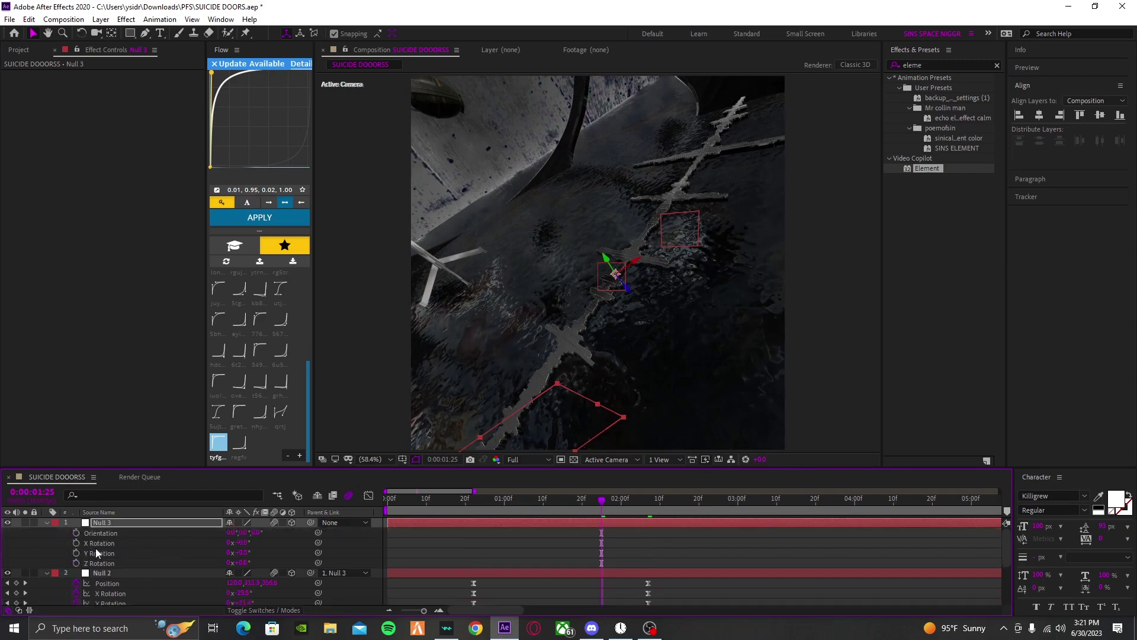
pyautogui.hotkey('alt', 'shift', 'p')
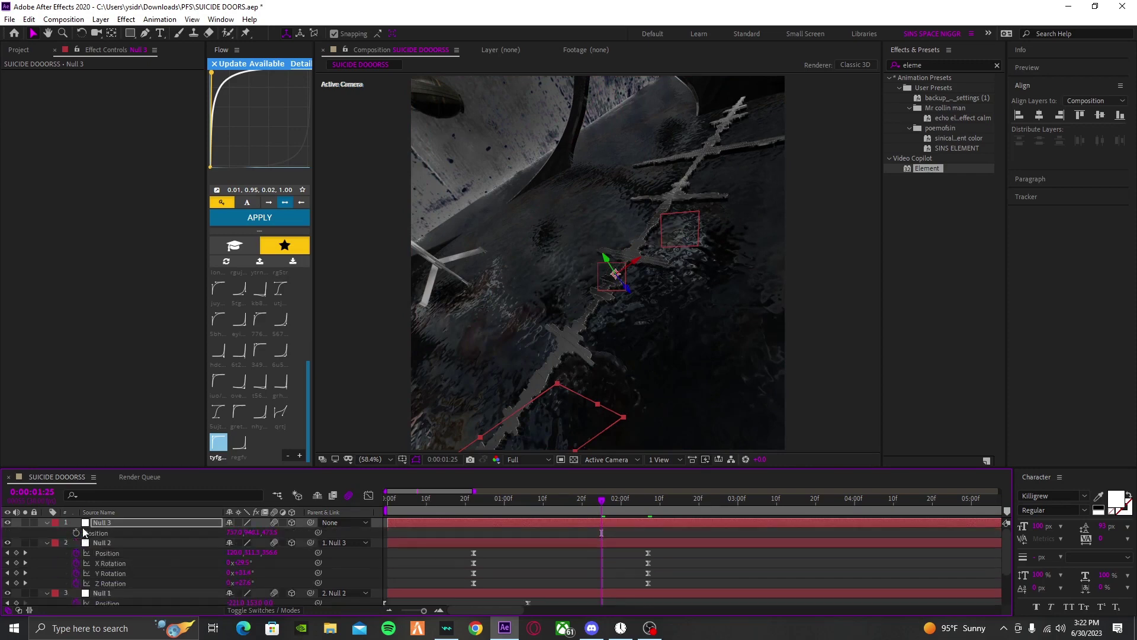
pyautogui.click(78, 532)
pyautogui.press('u')
pyautogui.press('u')
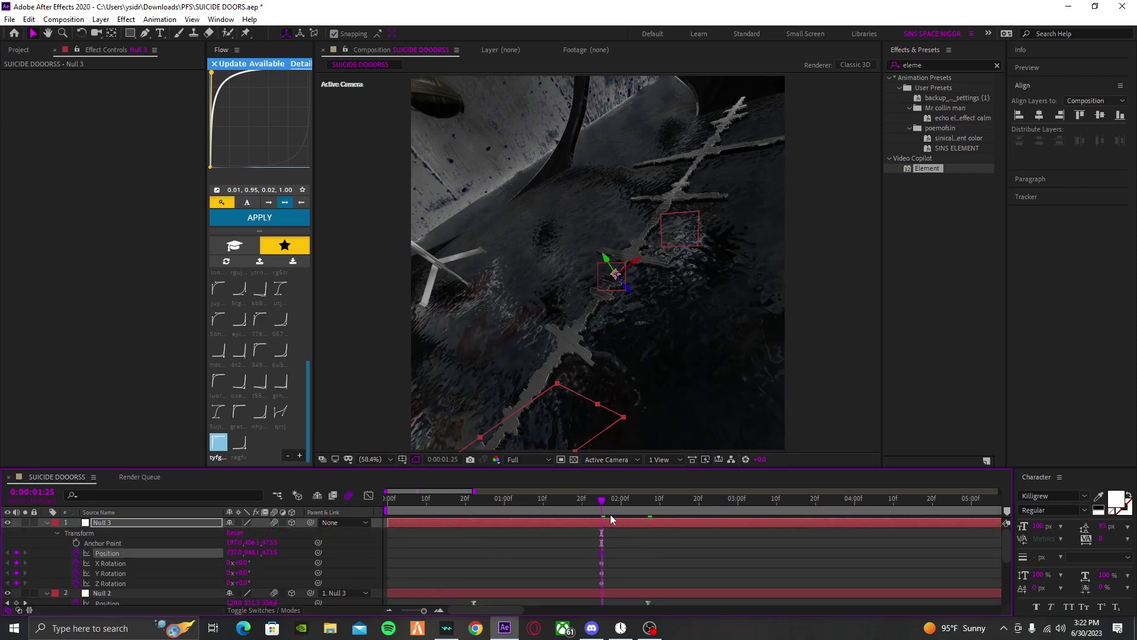
pyautogui.moveTo(593, 550); pyautogui.dragTo(593, 584)
pyautogui.scroll(-3, 622, 568)
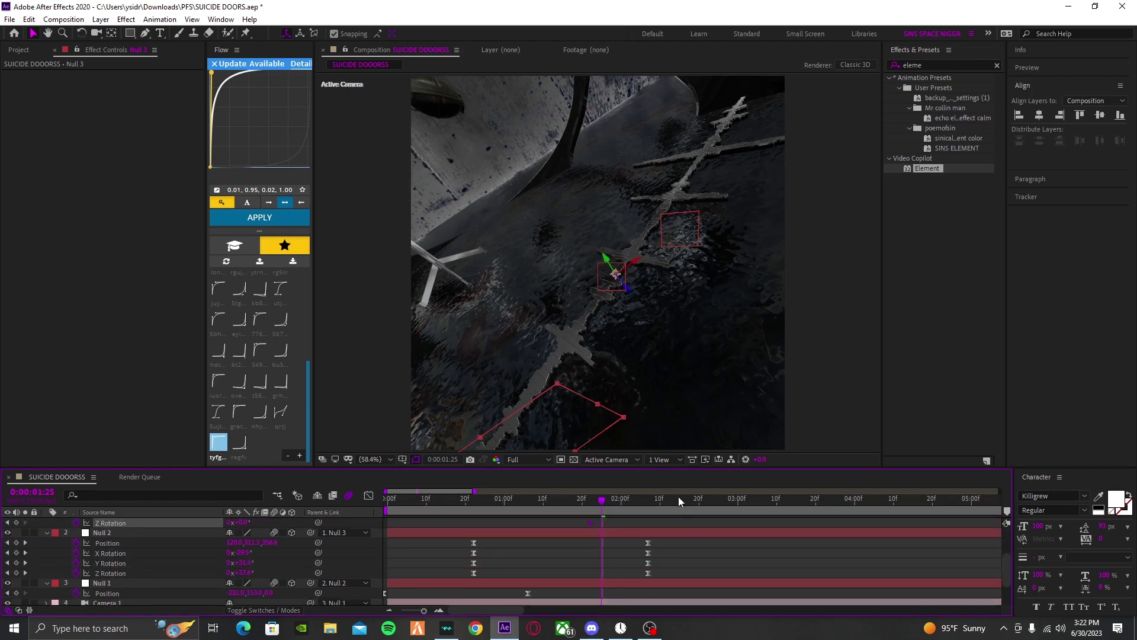
# Step: At 0:00:03:07, frame the microphone by setting Null 3's X, Y, Z Rotation to -10°, -60°, -37° and Position to 278.0, 724.1, 627.5
pyautogui.moveTo(679, 502); pyautogui.dragTo(734, 500)
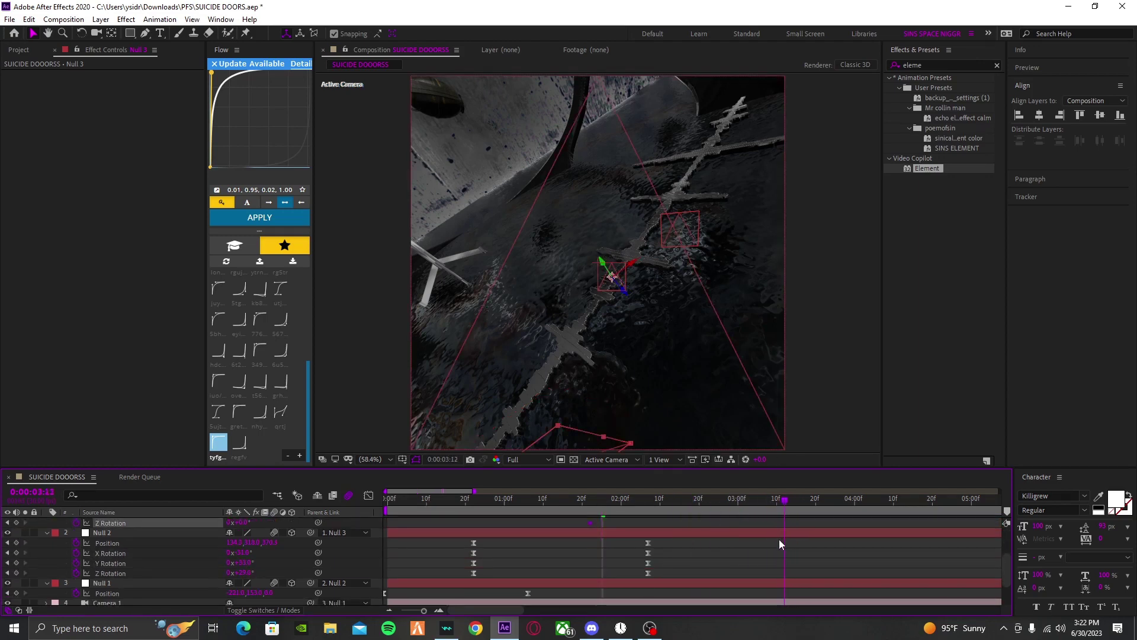
pyautogui.moveTo(775, 541); pyautogui.dragTo(765, 542)
pyautogui.scroll(3, 742, 552)
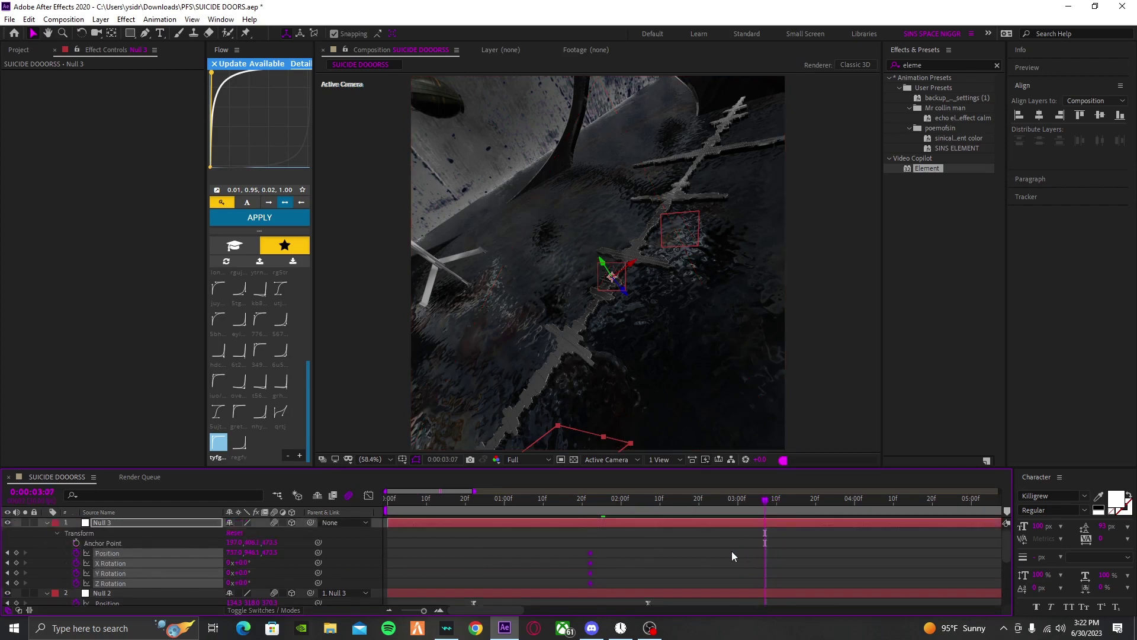
pyautogui.click(730, 552)
pyautogui.moveTo(244, 567); pyautogui.dragTo(106, 537)
pyautogui.moveTo(228, 557); pyautogui.dragTo(3, 536)
pyautogui.moveTo(267, 557); pyautogui.dragTo(303, 547)
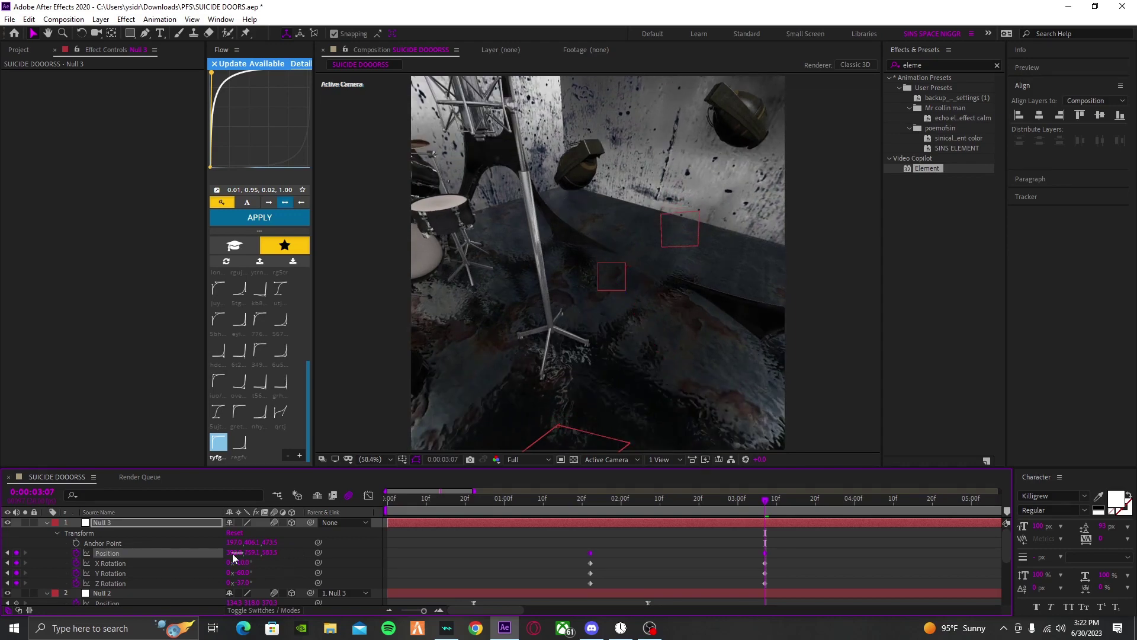
pyautogui.moveTo(235, 552); pyautogui.dragTo(193, 566)
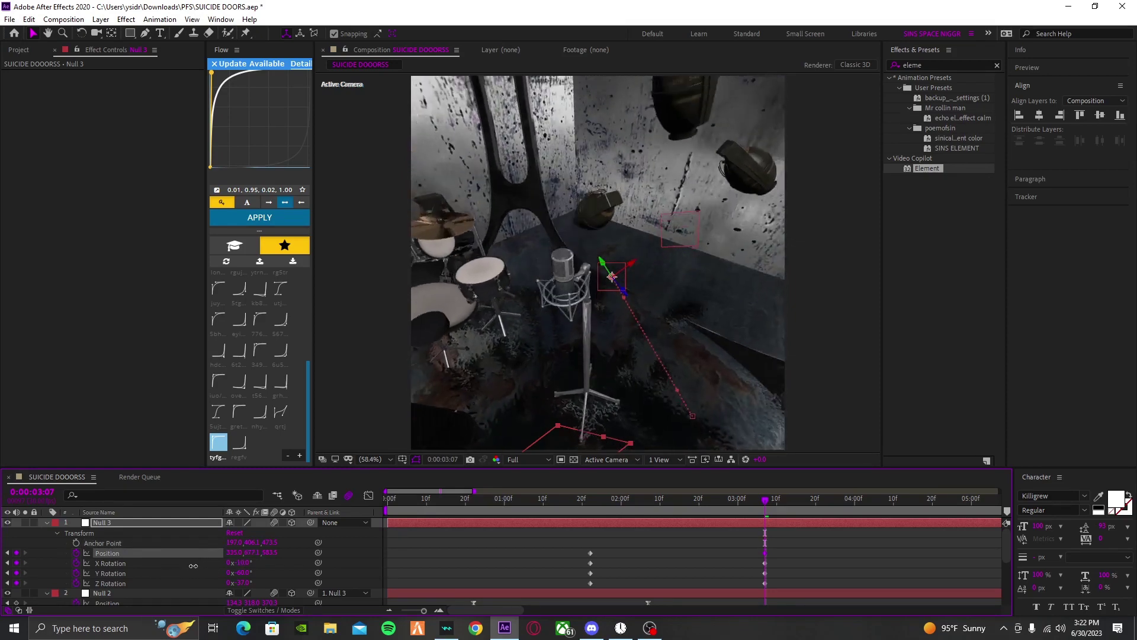
pyautogui.moveTo(265, 552); pyautogui.dragTo(210, 559)
pyautogui.click(284, 556)
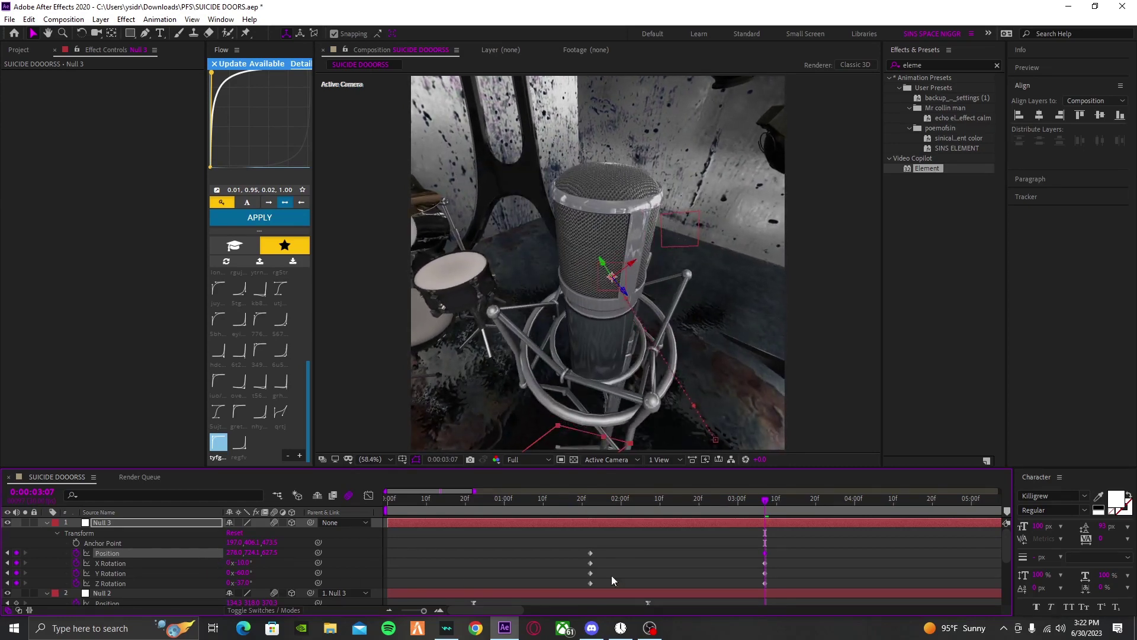
# Step: Ease Null 3's Position and rotation keyframes into a speed graph with a sharp middle peak, and save the project
pyautogui.moveTo(573, 557); pyautogui.dragTo(793, 586)
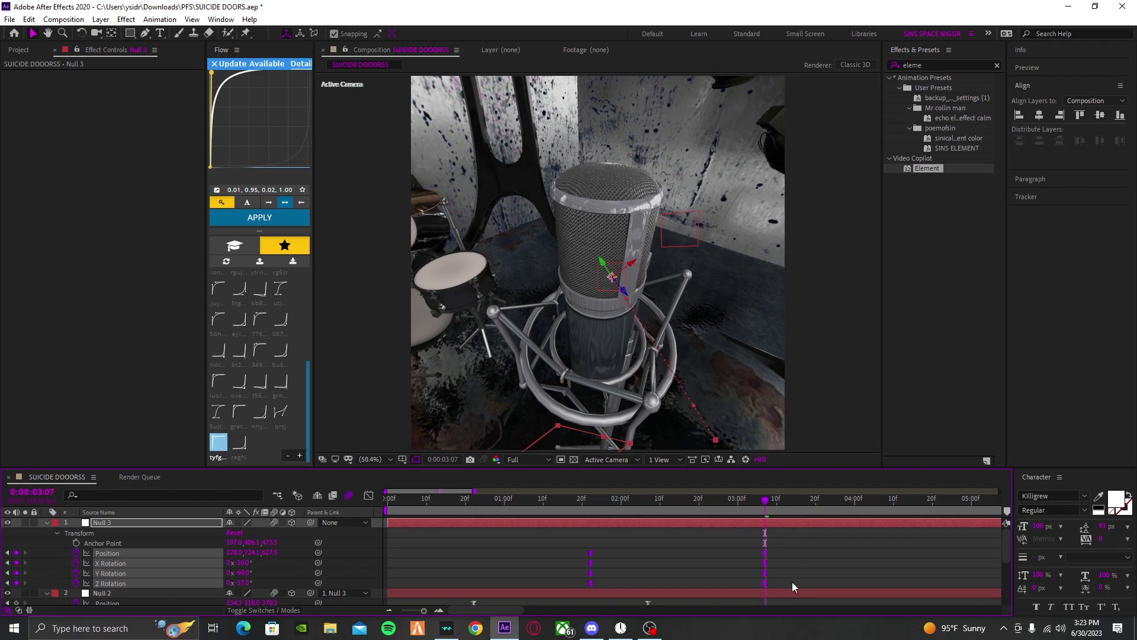
pyautogui.click(368, 495)
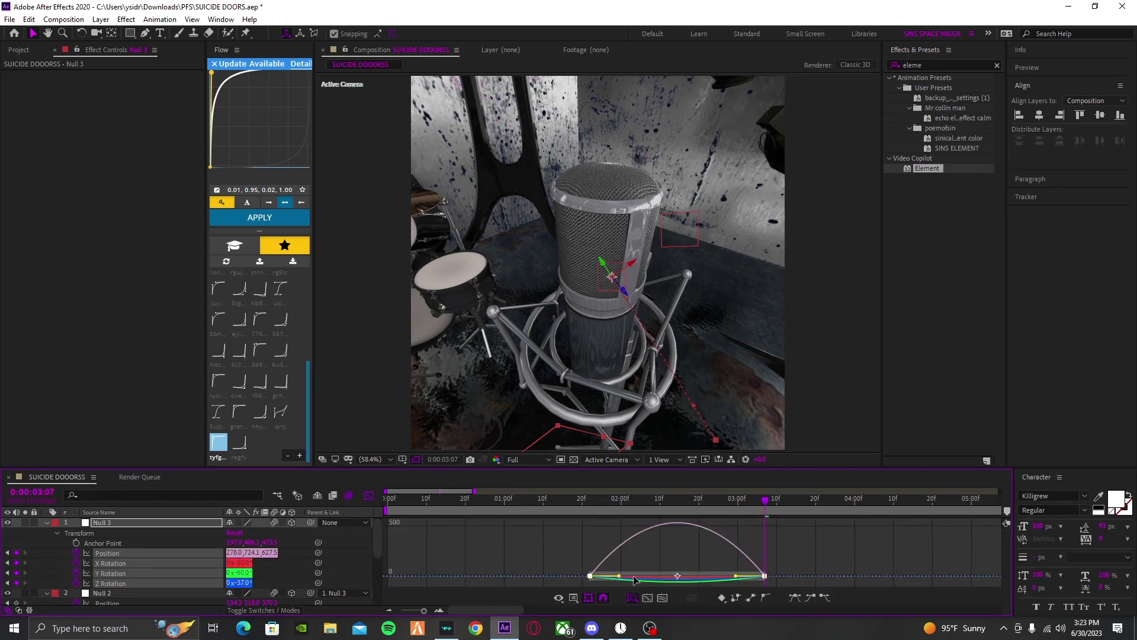
pyautogui.moveTo(618, 575); pyautogui.dragTo(653, 575)
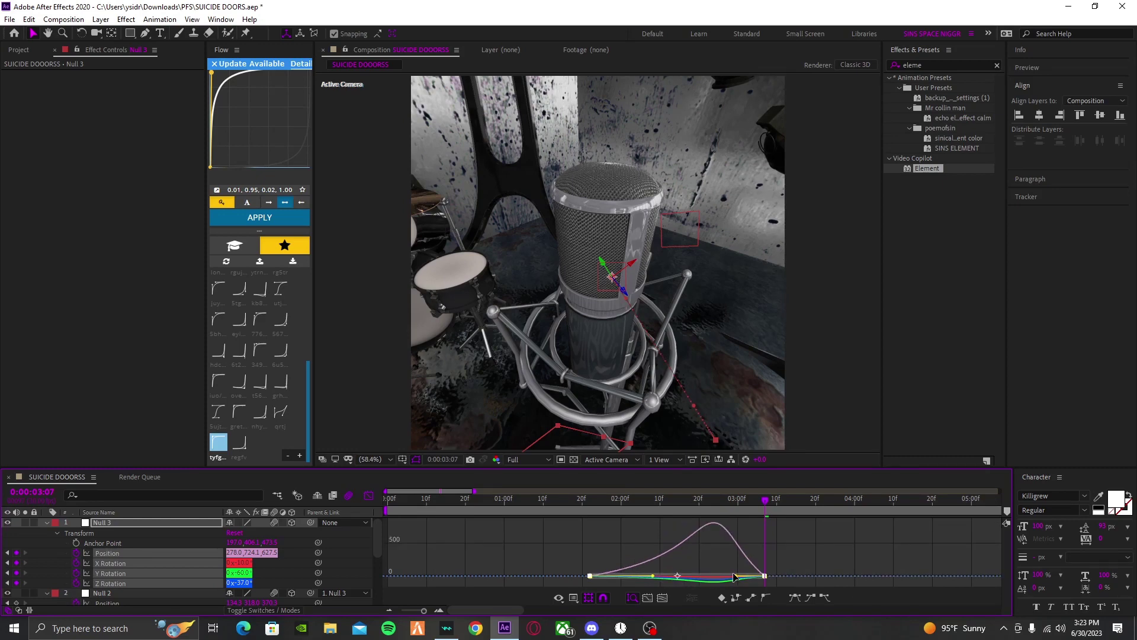
pyautogui.moveTo(733, 574); pyautogui.dragTo(692, 580)
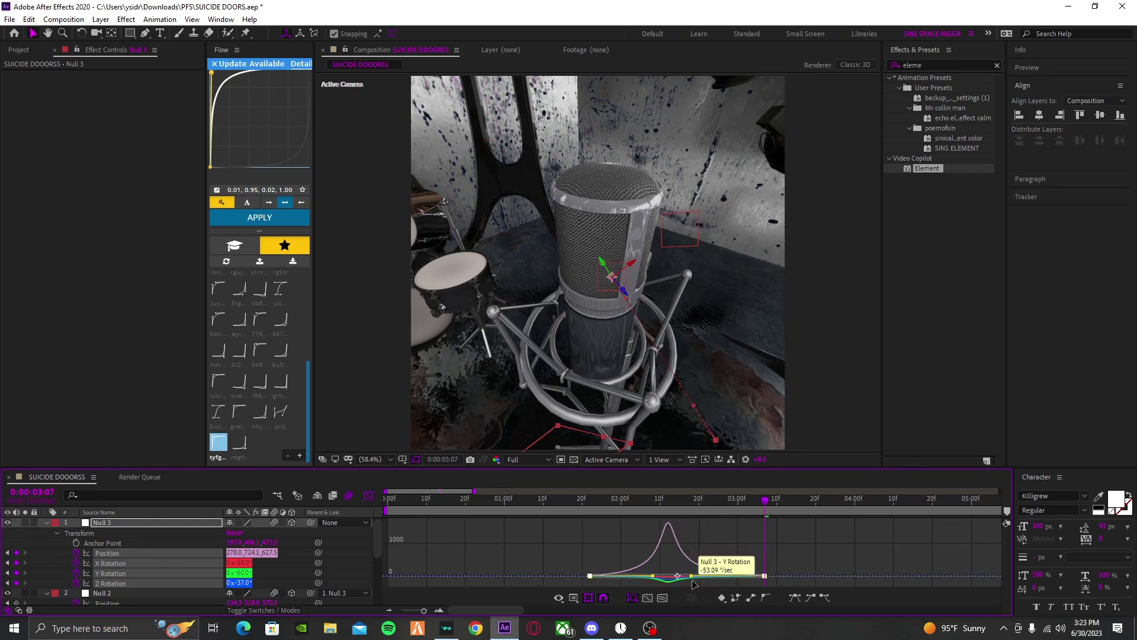
pyautogui.click(368, 498)
pyautogui.hotkey('ctrl', 's')
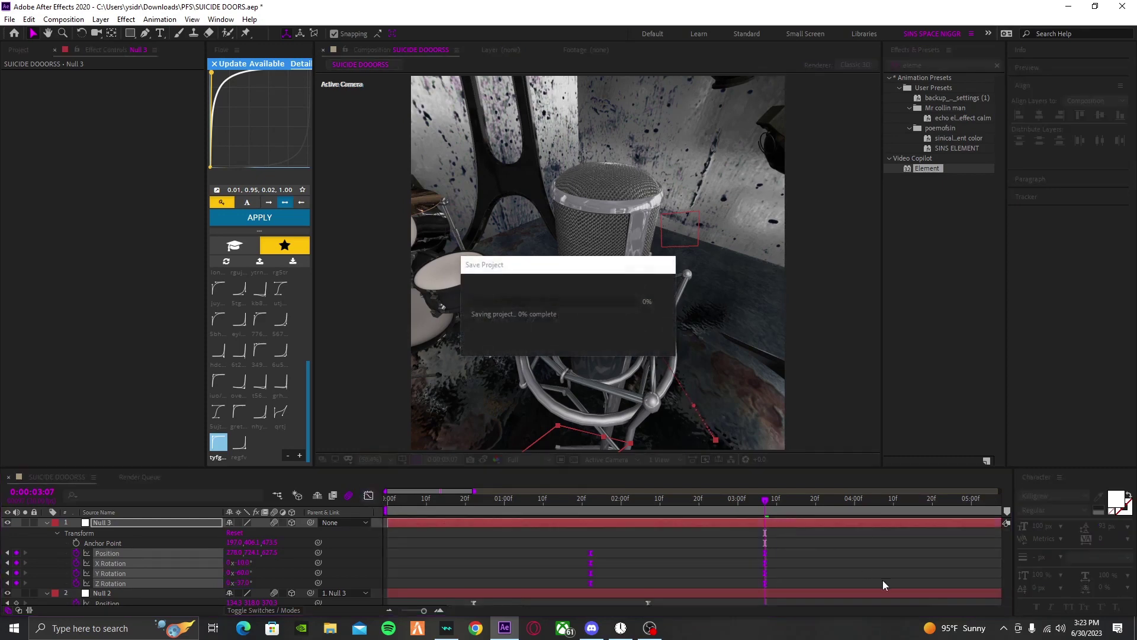
# Step: Add a new null object above Null 3 and make it a 3D layer
pyautogui.moveTo(899, 585); pyautogui.dragTo(763, 586)
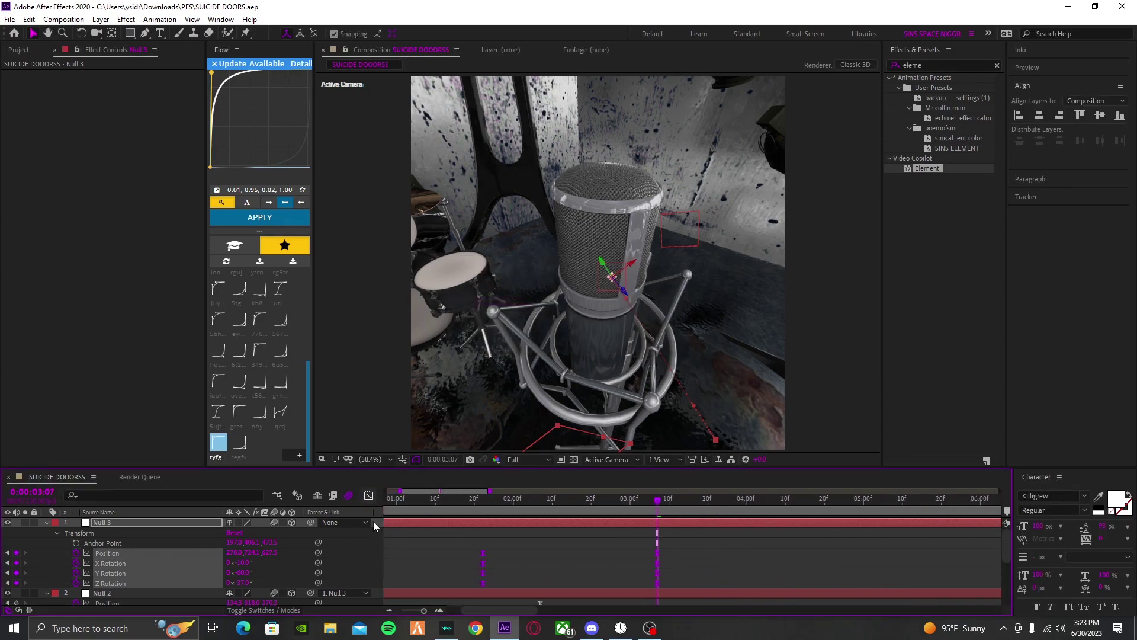
pyautogui.rightClick(374, 526)
pyautogui.moveTo(457, 392)
pyautogui.click(590, 463)
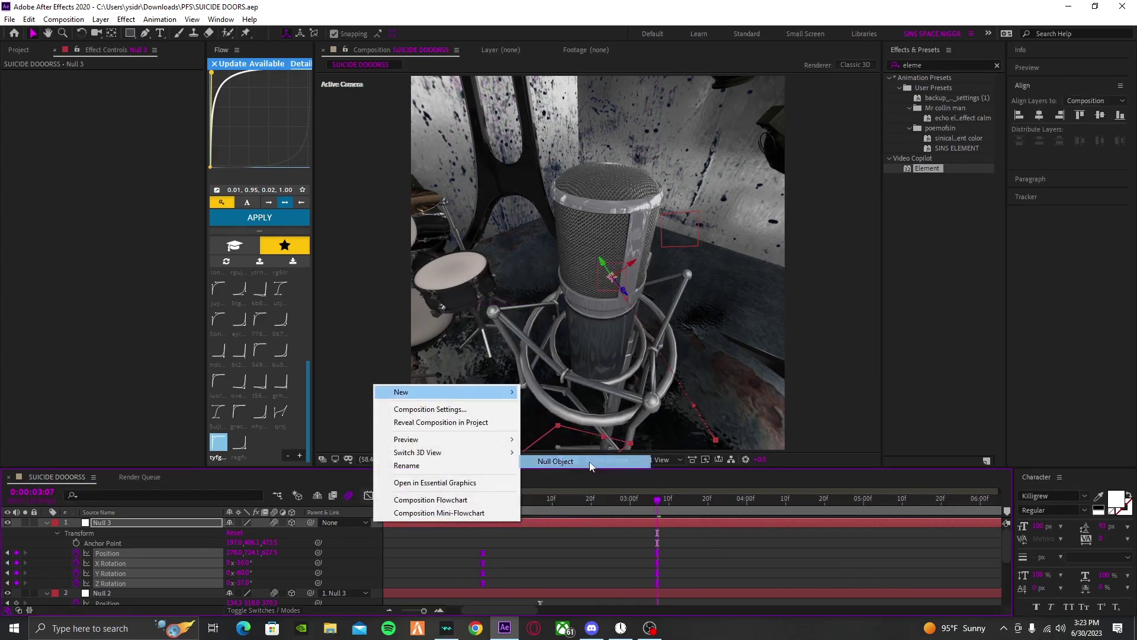
pyautogui.click(292, 523)
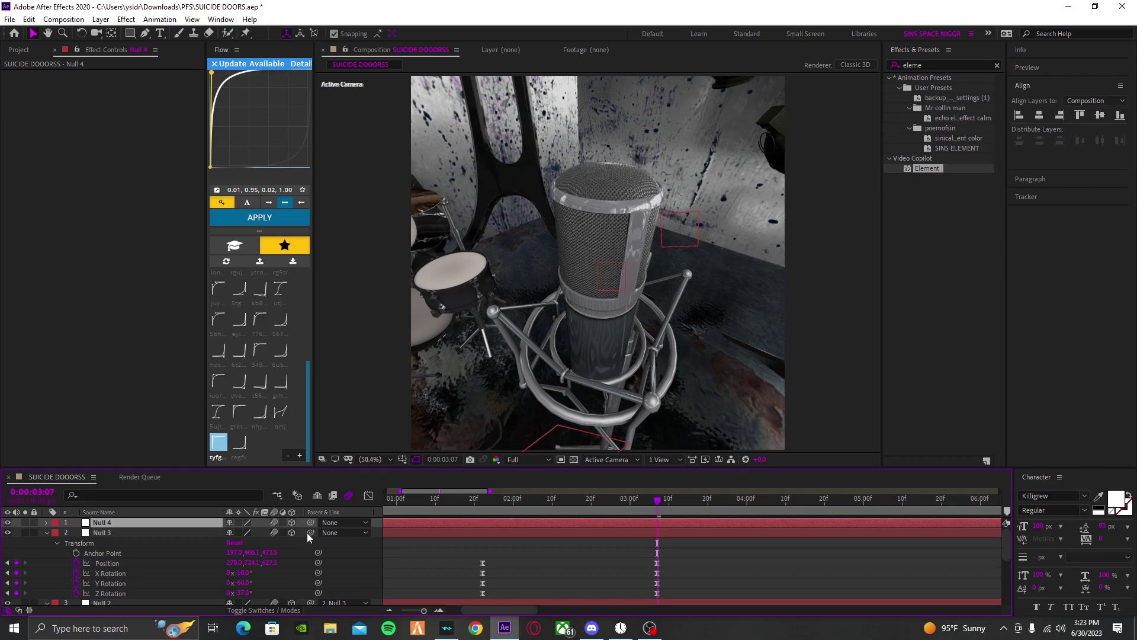
pyautogui.moveTo(242, 532); pyautogui.dragTo(201, 523)
pyautogui.click(613, 533)
pyautogui.click(646, 523)
pyautogui.press('p')
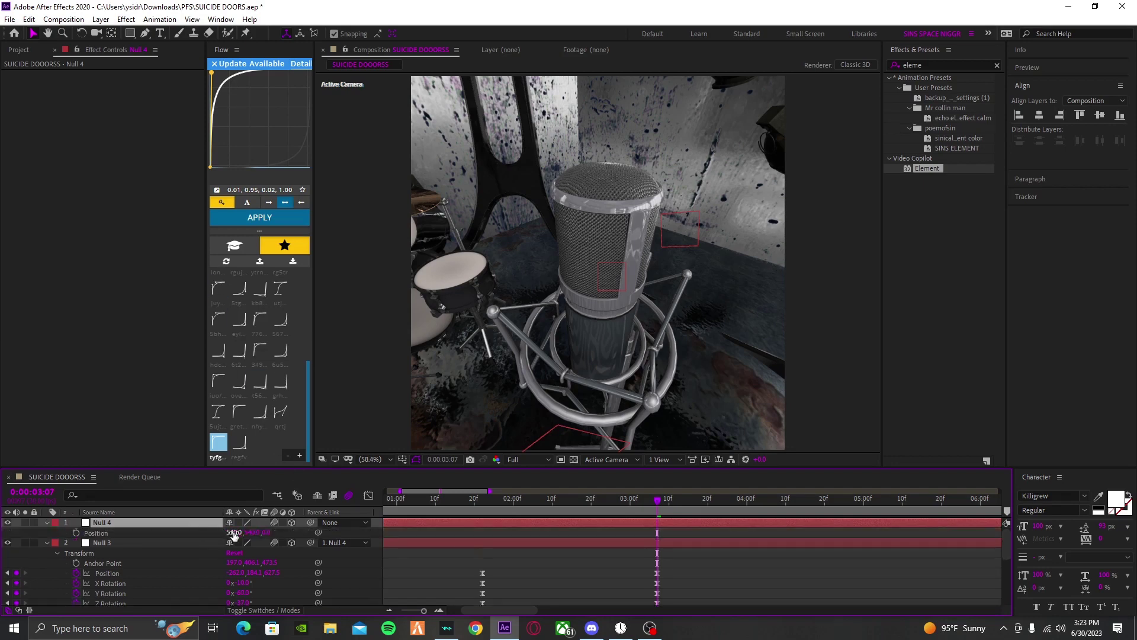
pyautogui.click(264, 532)
pyautogui.click(253, 532)
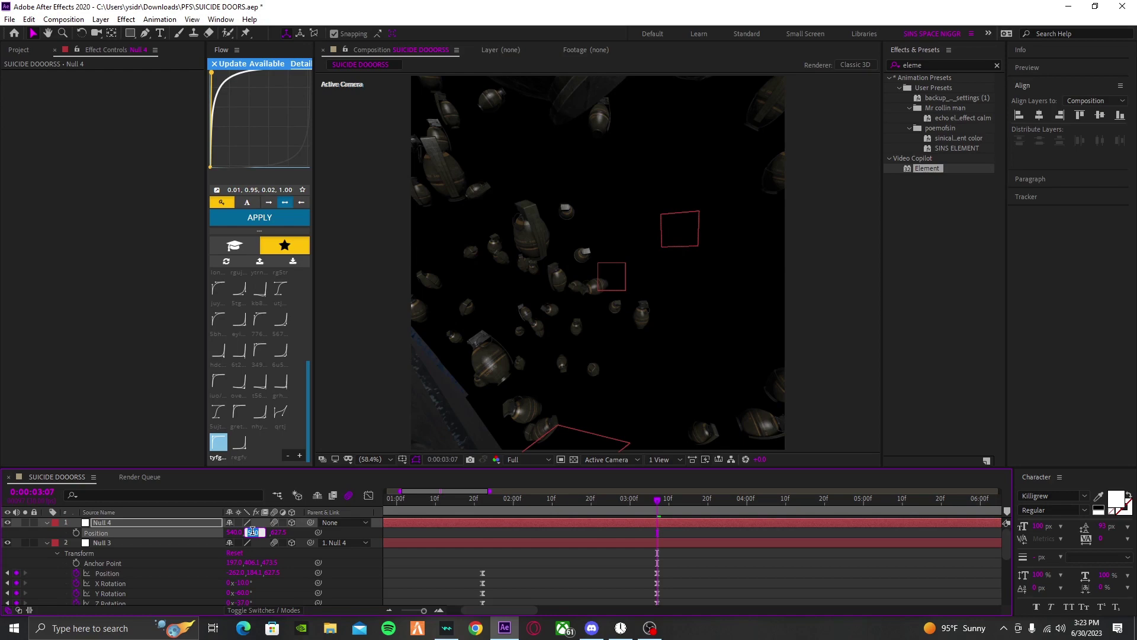
pyautogui.click(425, 562)
pyautogui.hotkey('ctrl', 'z')
pyautogui.hotkey('ctrl', 'z')
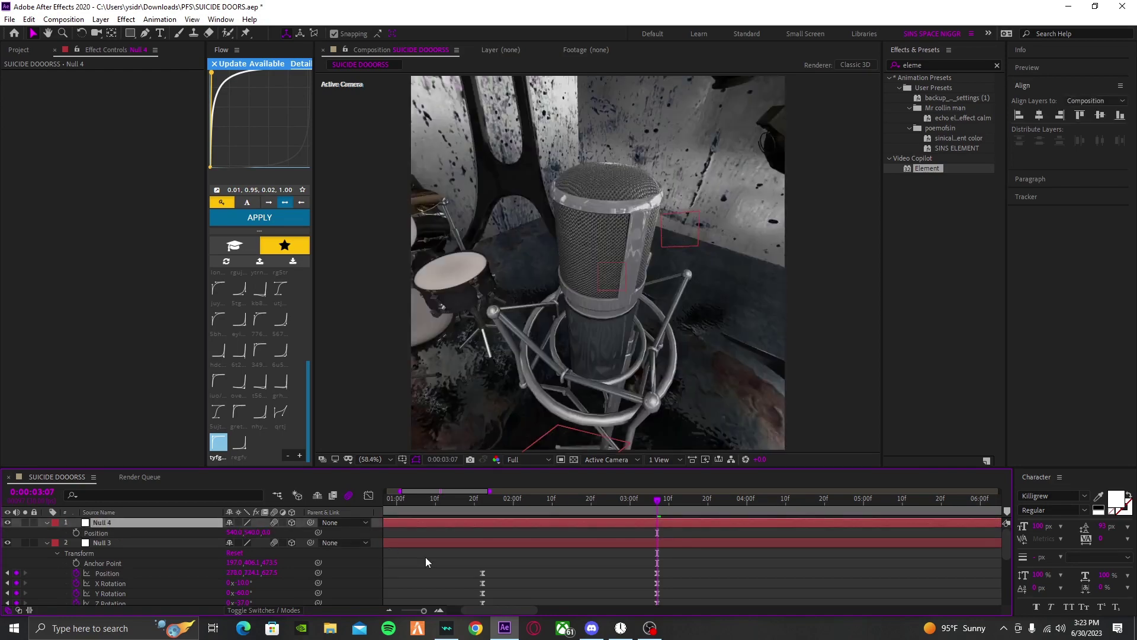
# Step: Set Null 4's Position to 278.0, 724.1, 627.5 while Null 3 has no parent
pyautogui.click(266, 532)
pyautogui.click(249, 532)
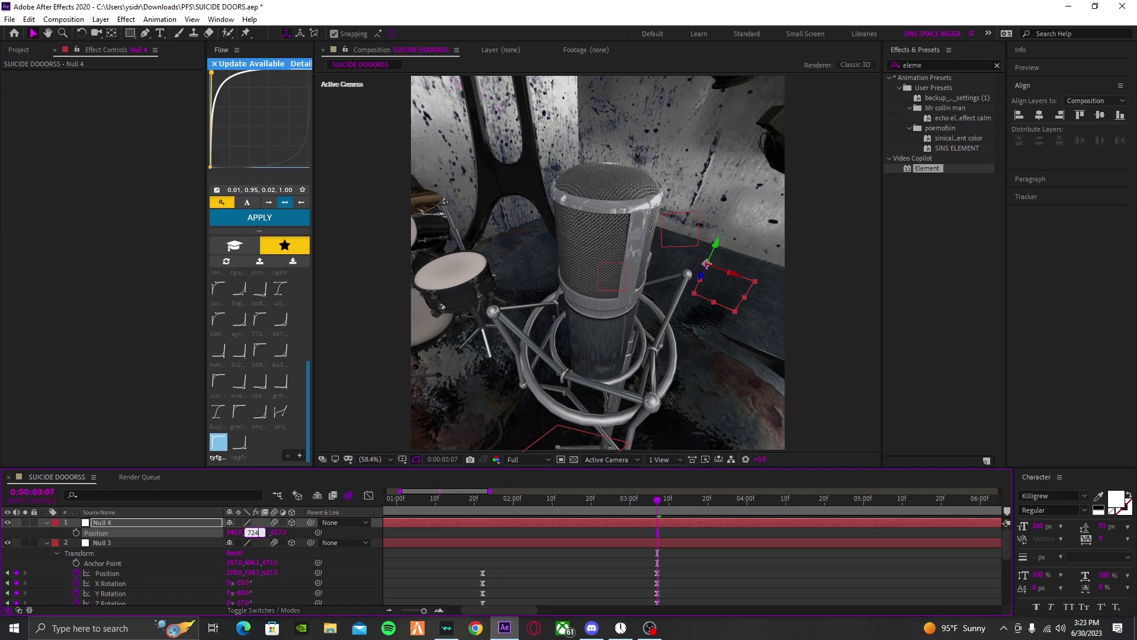
pyautogui.write('724.1')
pyautogui.press('Return')
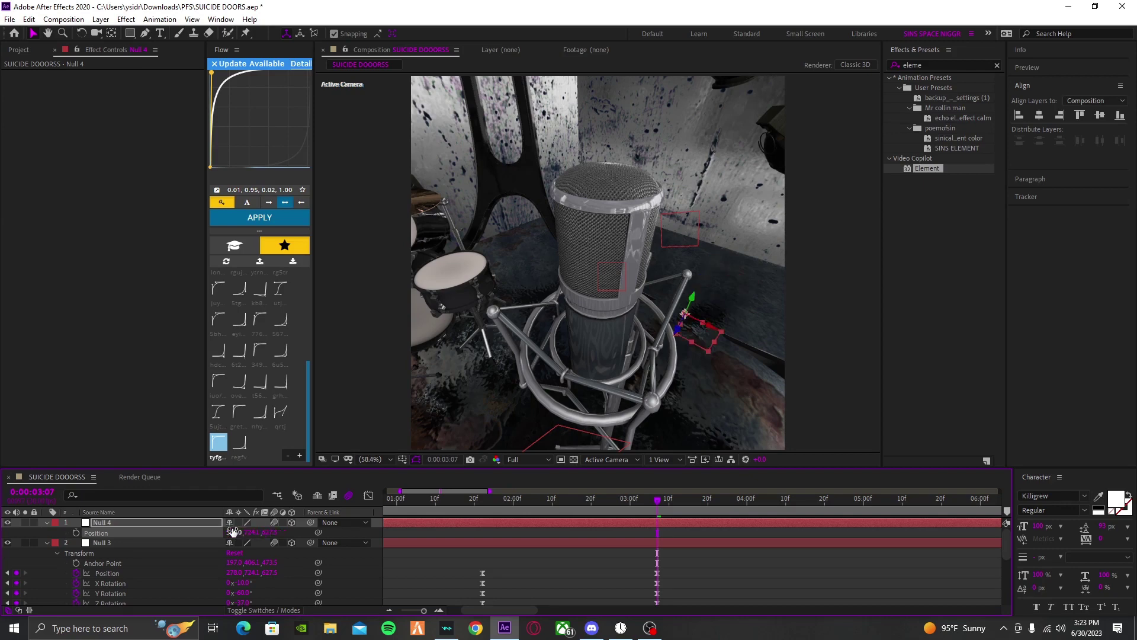
pyautogui.click(234, 532)
pyautogui.write('278')
pyautogui.press('Return')
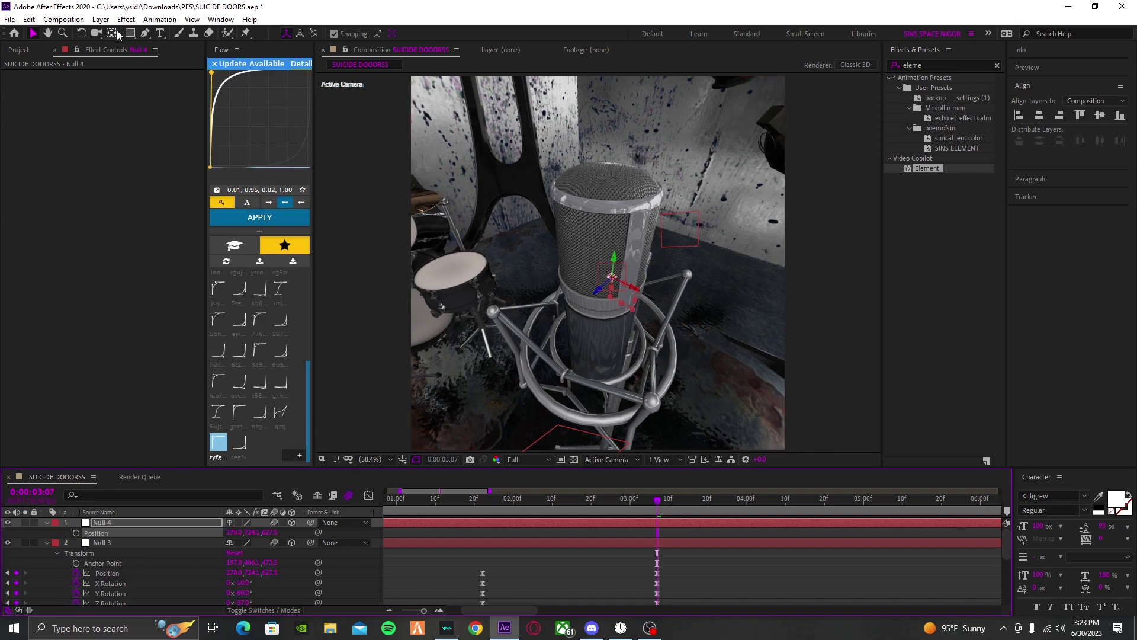
# Step: Parent Null 3 to Null 4, try a Y Rotation on Null 4, and reset Null 3's parent to None
pyautogui.moveTo(310, 543); pyautogui.dragTo(183, 529)
pyautogui.press('r')
pyautogui.click(249, 551)
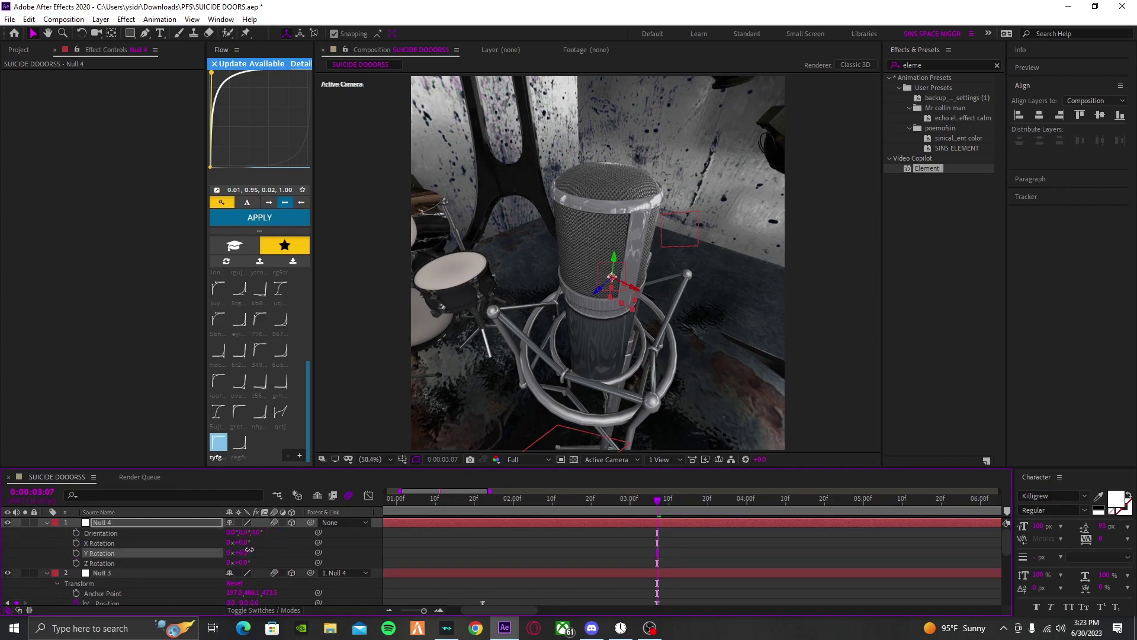
pyautogui.moveTo(249, 551)
pyautogui.mouseDown()
pyautogui.moveTo(224, 553)
pyautogui.moveTo(242, 554)
pyautogui.mouseUp()
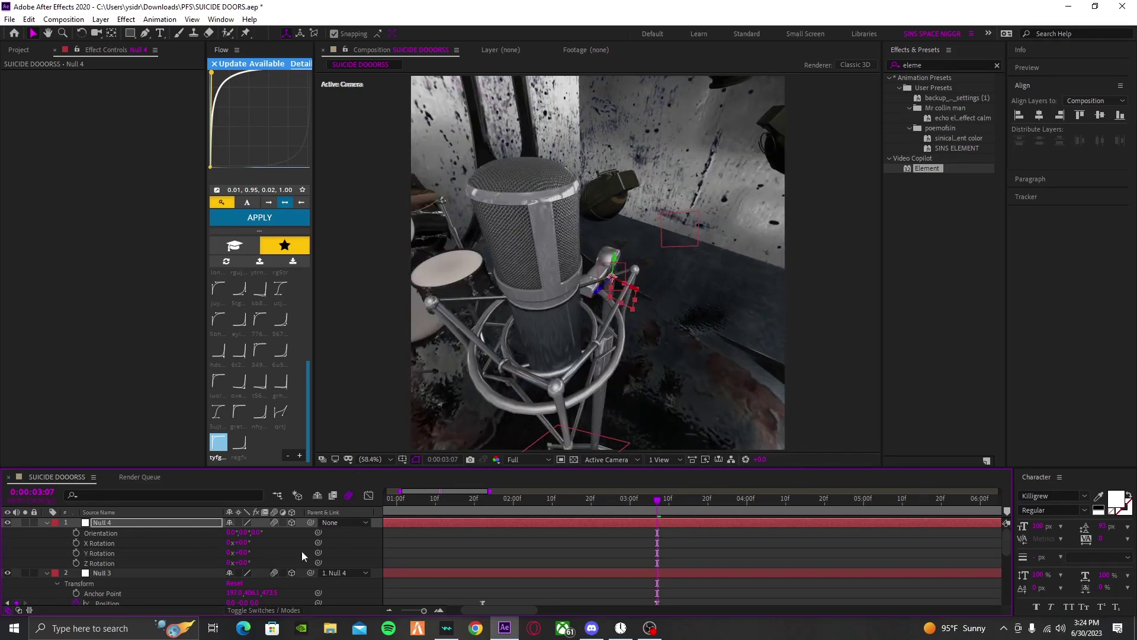
pyautogui.click(335, 572)
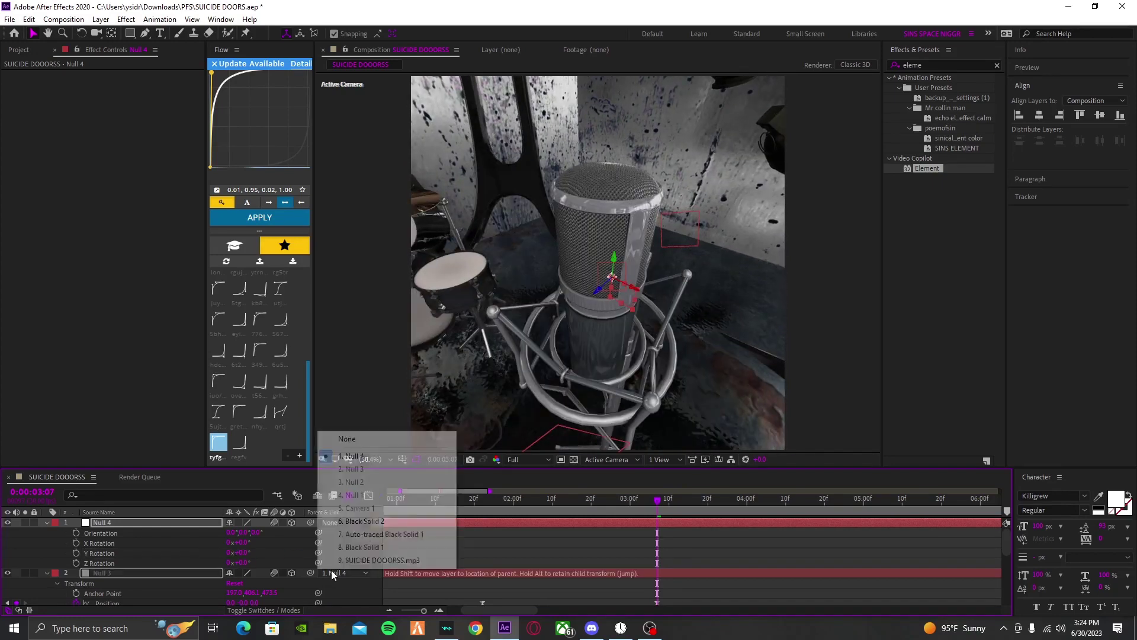
pyautogui.click(358, 445)
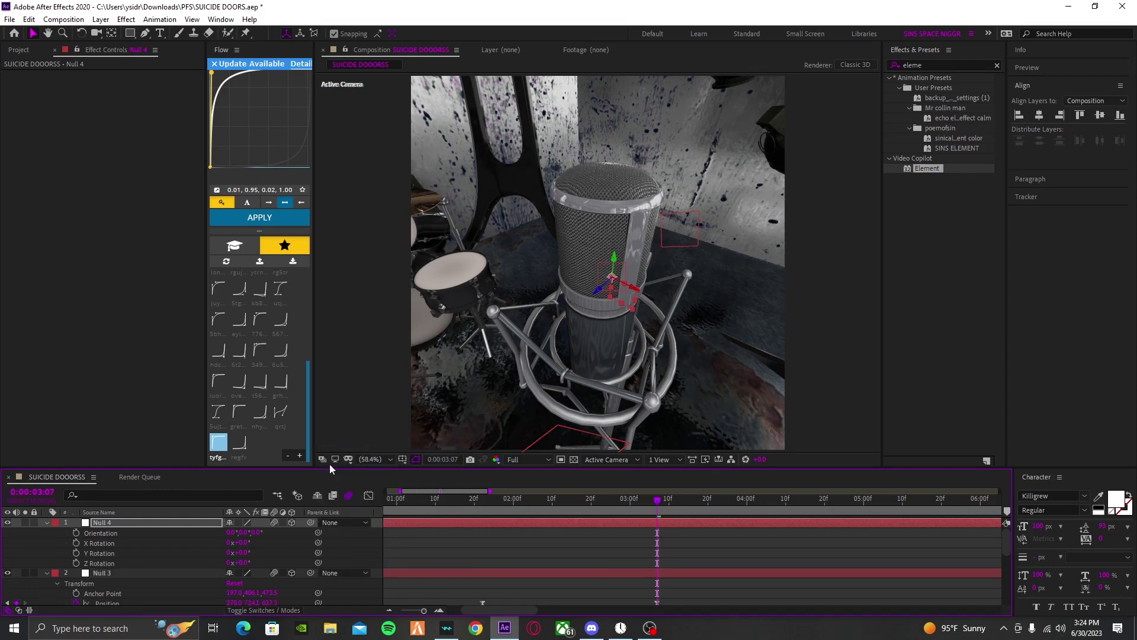
# Step: Move Null 4 onto the microphone body by setting its Position to about 512, 318, 217
pyautogui.press('p')
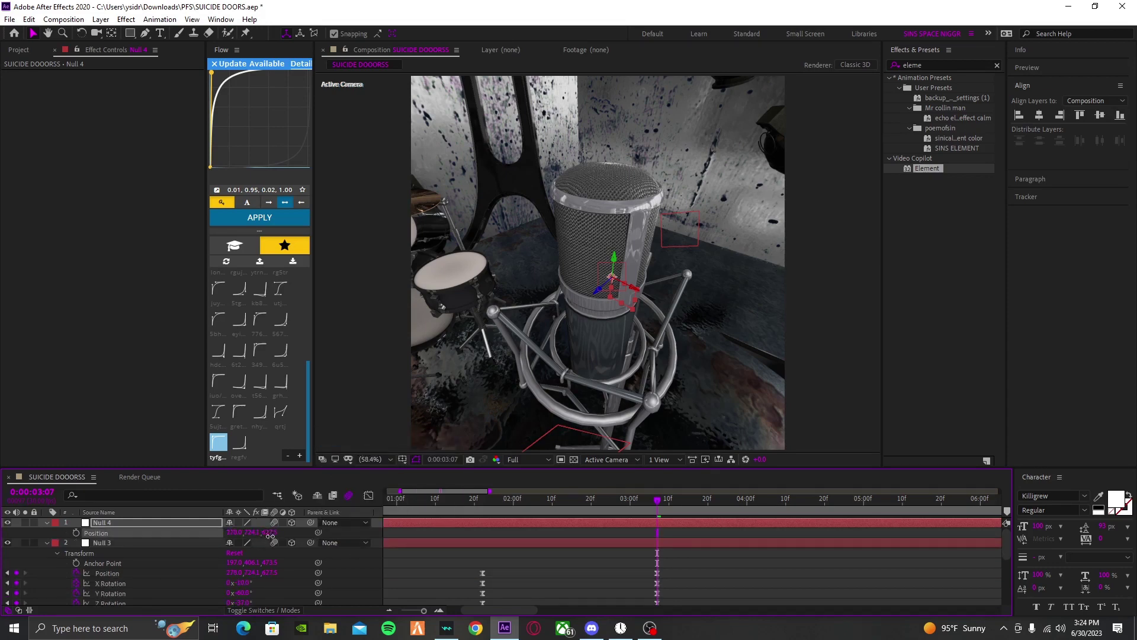
pyautogui.moveTo(271, 533); pyautogui.dragTo(52, 562)
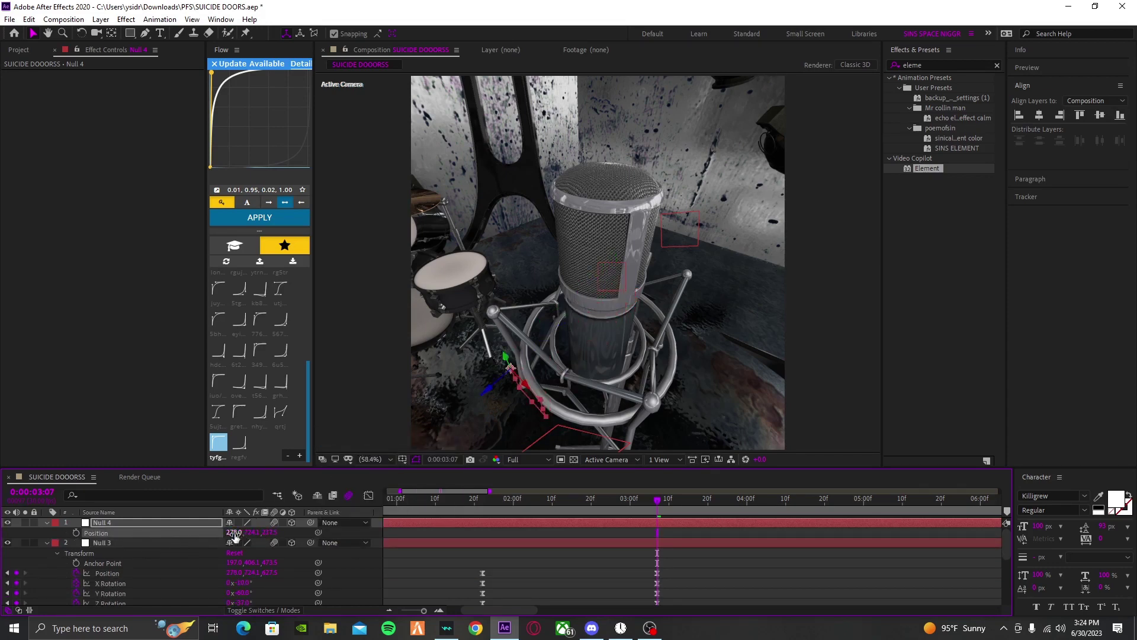
pyautogui.moveTo(269, 535); pyautogui.dragTo(47, 529)
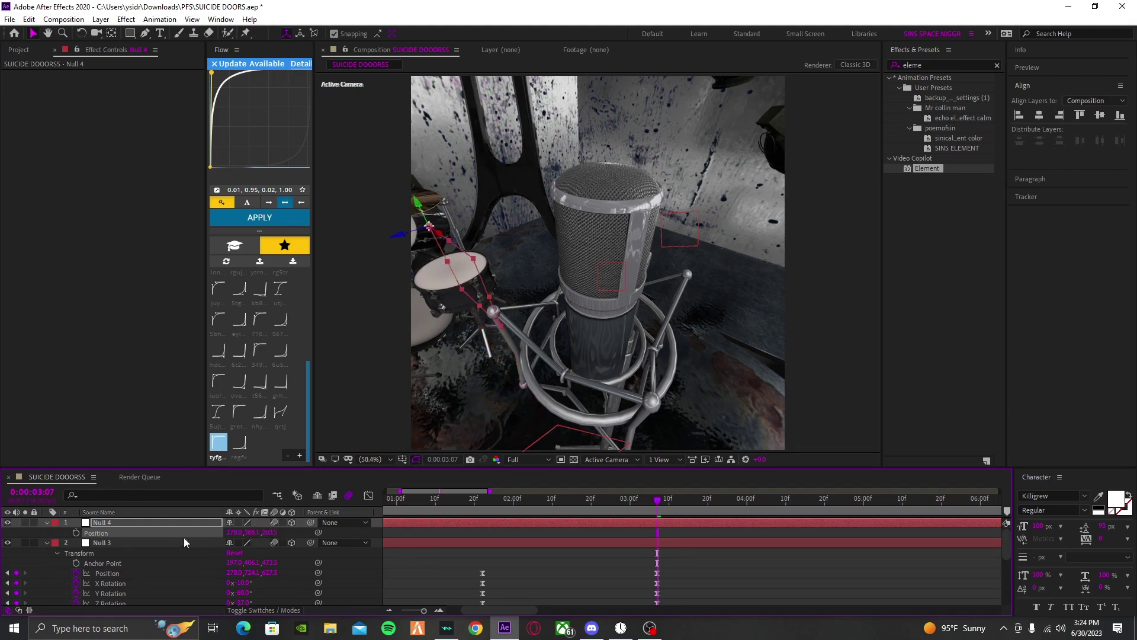
pyautogui.moveTo(232, 532); pyautogui.dragTo(383, 546)
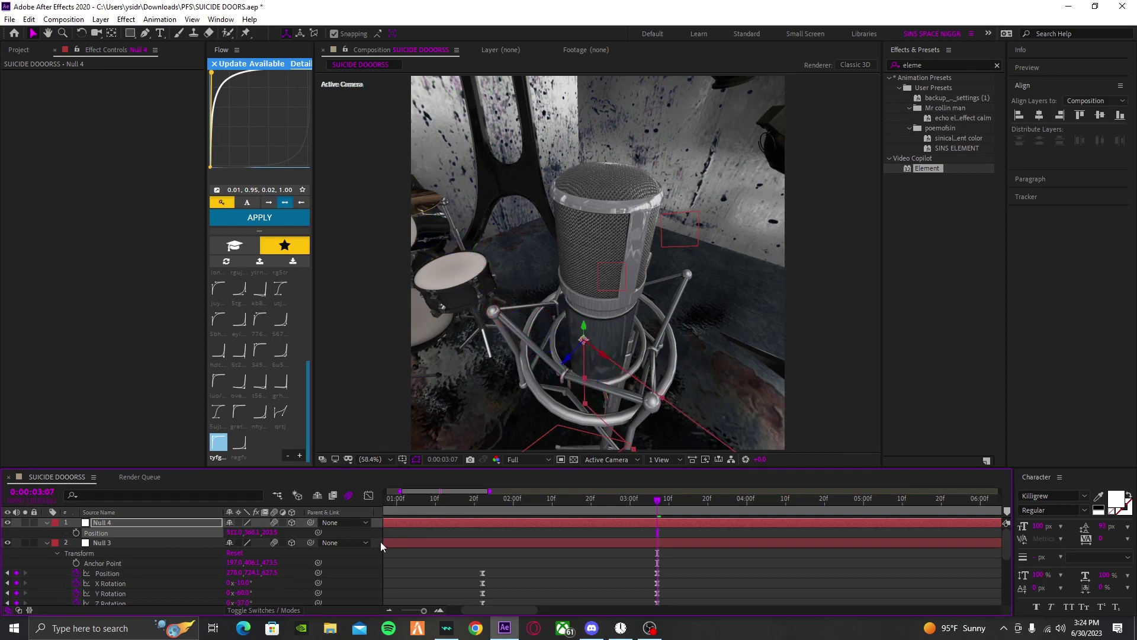
pyautogui.moveTo(258, 533); pyautogui.dragTo(223, 539)
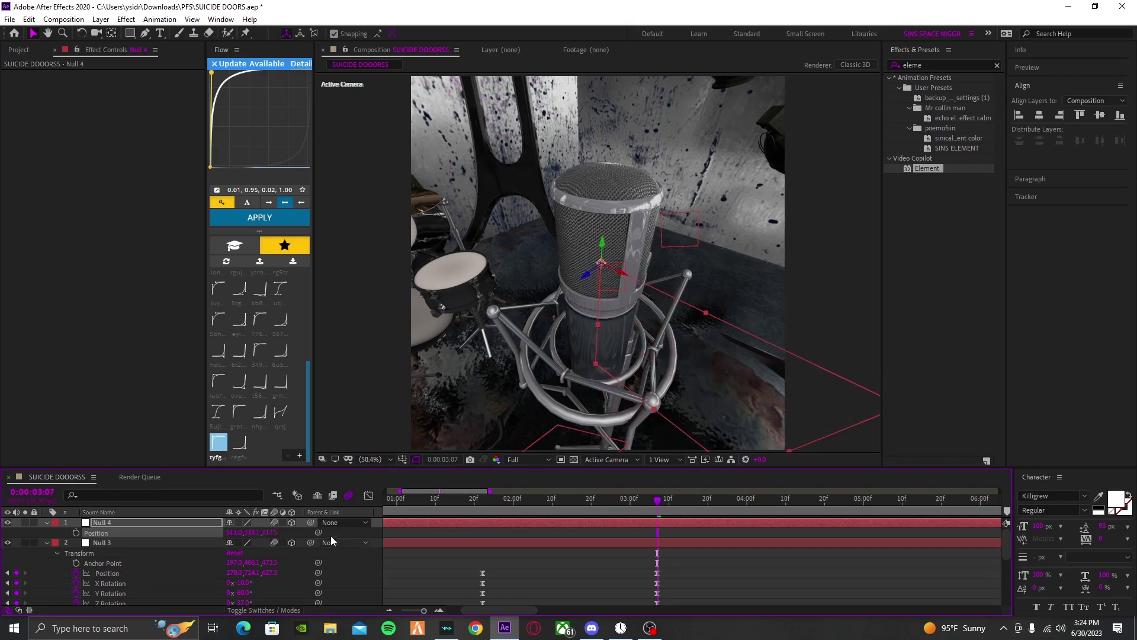
# Step: Parent Null 3 to Null 4, try a Z Rotation on Null 4 and undo it, and save the project
pyautogui.moveTo(311, 543); pyautogui.dragTo(118, 523)
pyautogui.press('r')
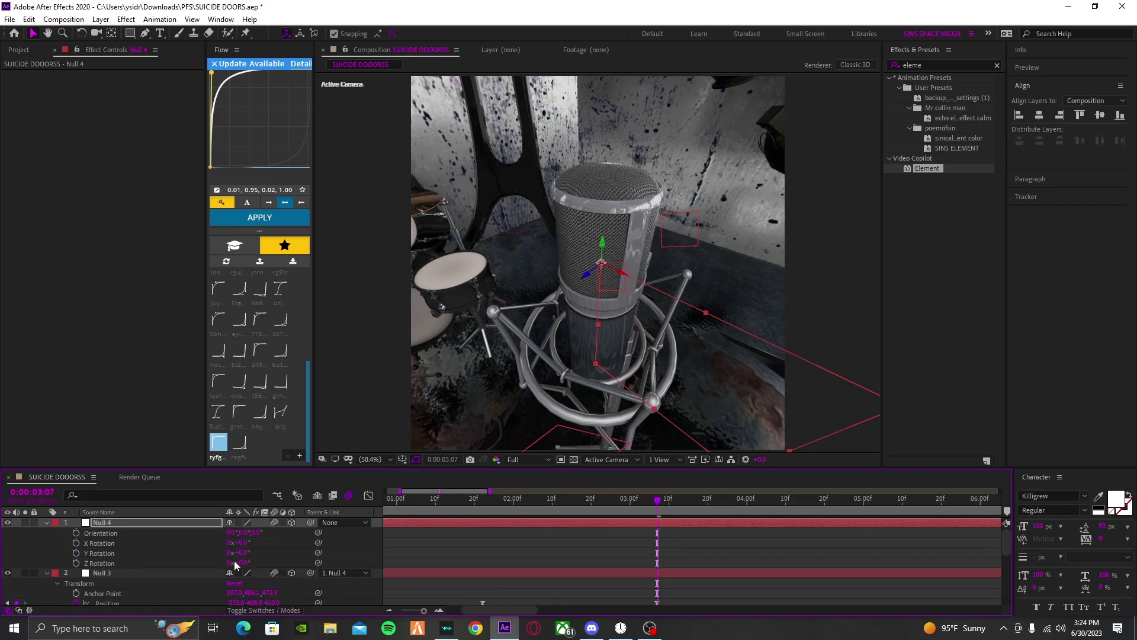
pyautogui.moveTo(245, 567); pyautogui.dragTo(214, 562)
pyautogui.hotkey('ctrl', 'z')
pyautogui.hotkey('ctrl', 'z')
pyautogui.hotkey('ctrl', 's')
pyautogui.hscroll(2, 595, 609)
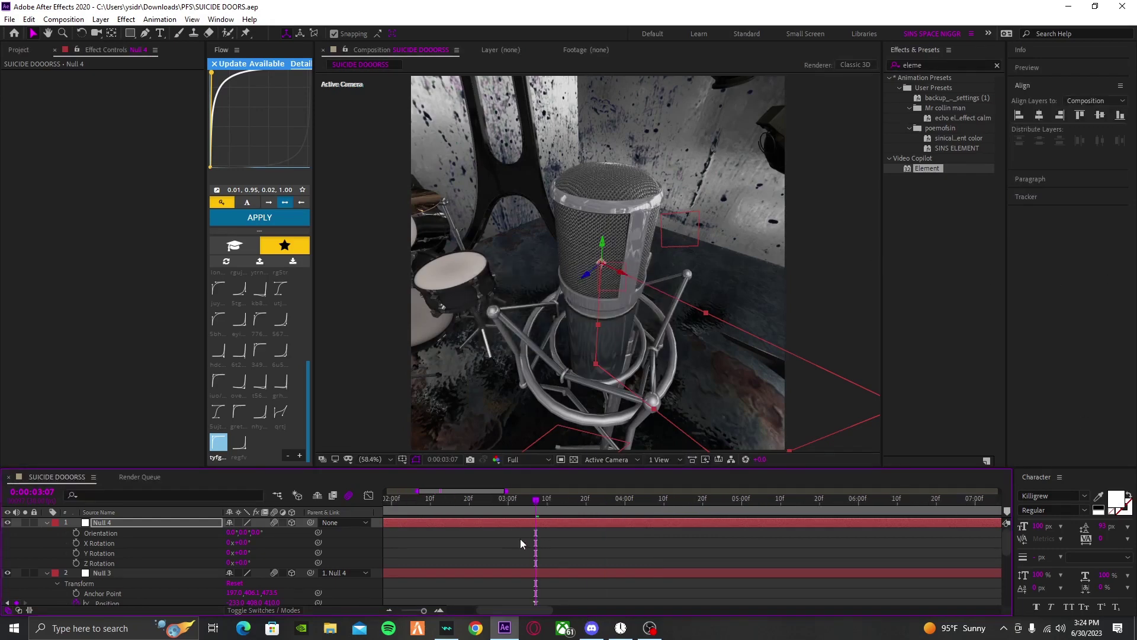
pyautogui.scroll(-1, 502, 538)
pyautogui.scroll(1, 529, 529)
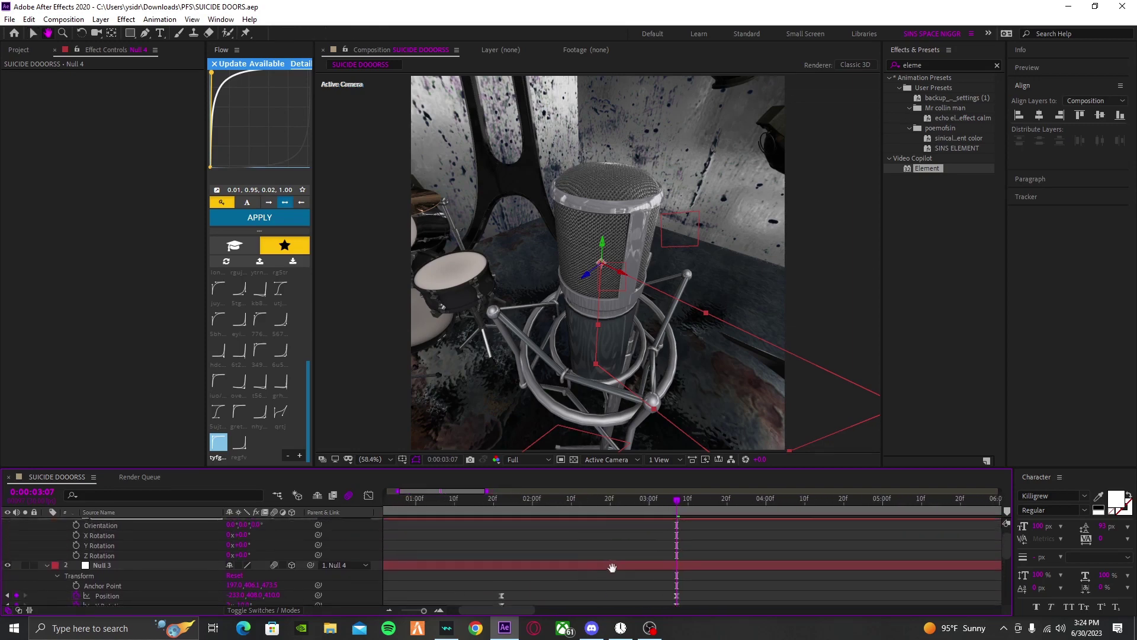
pyautogui.hscroll(-2, 609, 569)
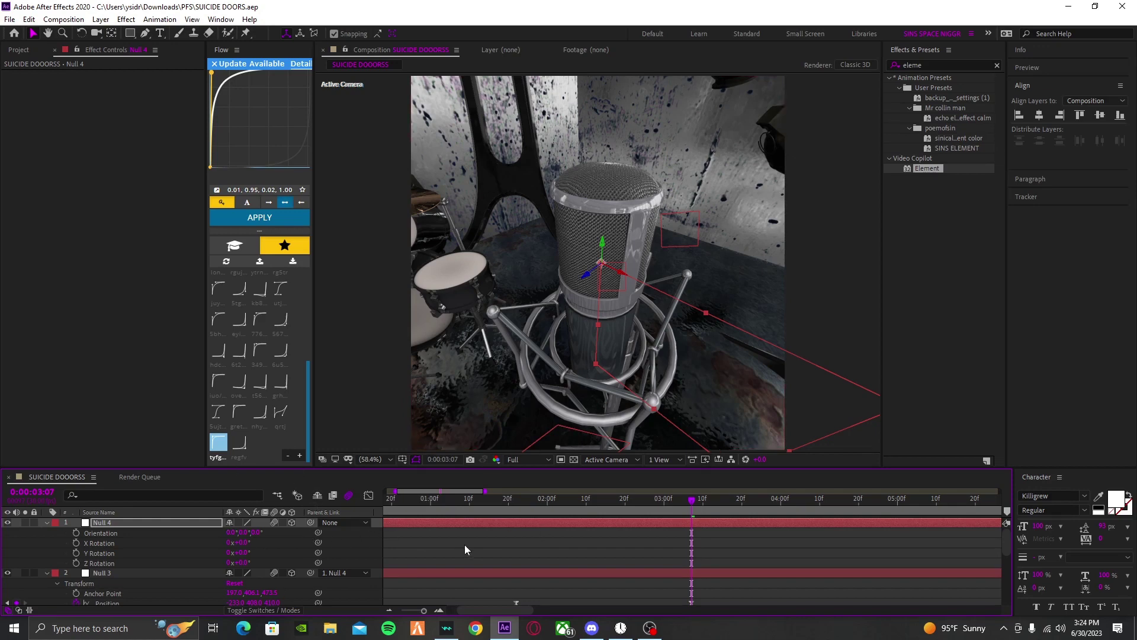
pyautogui.moveTo(241, 552); pyautogui.dragTo(182, 564)
pyautogui.hotkey('ctrl', 'z')
# Step: Start keyframes for Null 4's Position and X, Y and Z Rotation at 0:00:03:07, and shift them about 12 frames earlier
pyautogui.moveTo(77, 542); pyautogui.dragTo(77, 562)
pyautogui.press('p')
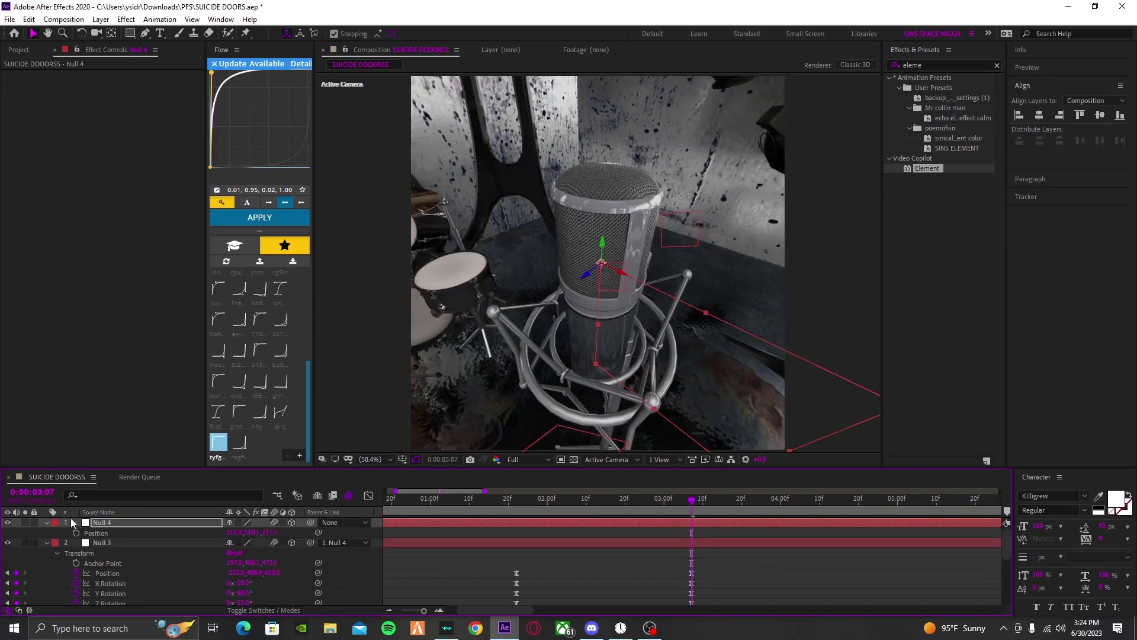
pyautogui.click(77, 533)
pyautogui.press('u')
pyautogui.press('u')
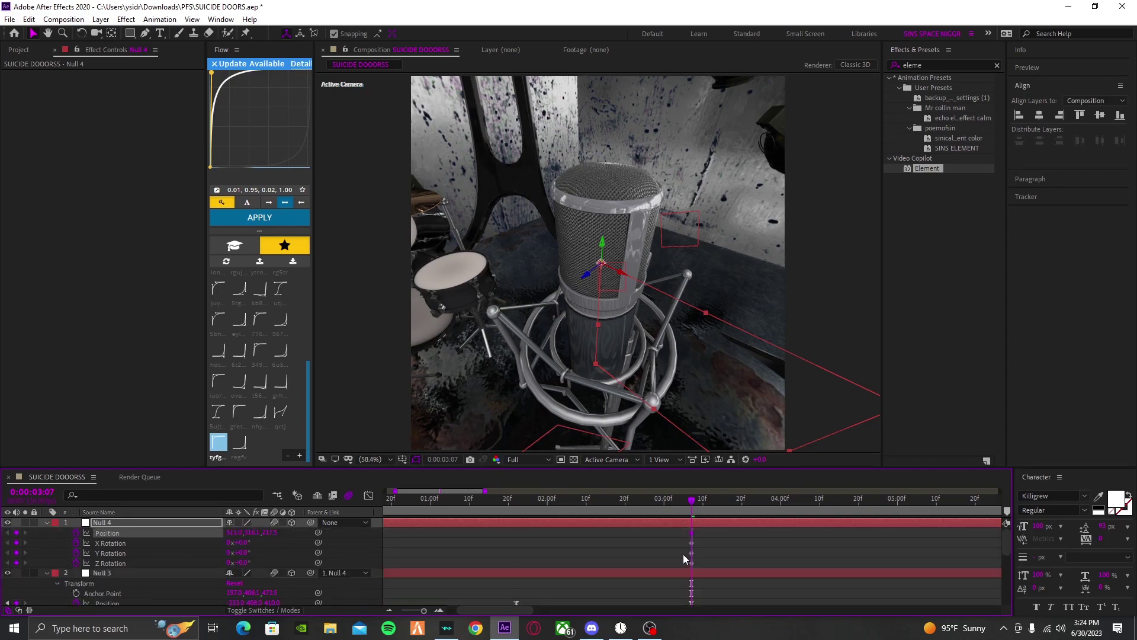
pyautogui.moveTo(670, 531); pyautogui.dragTo(641, 581)
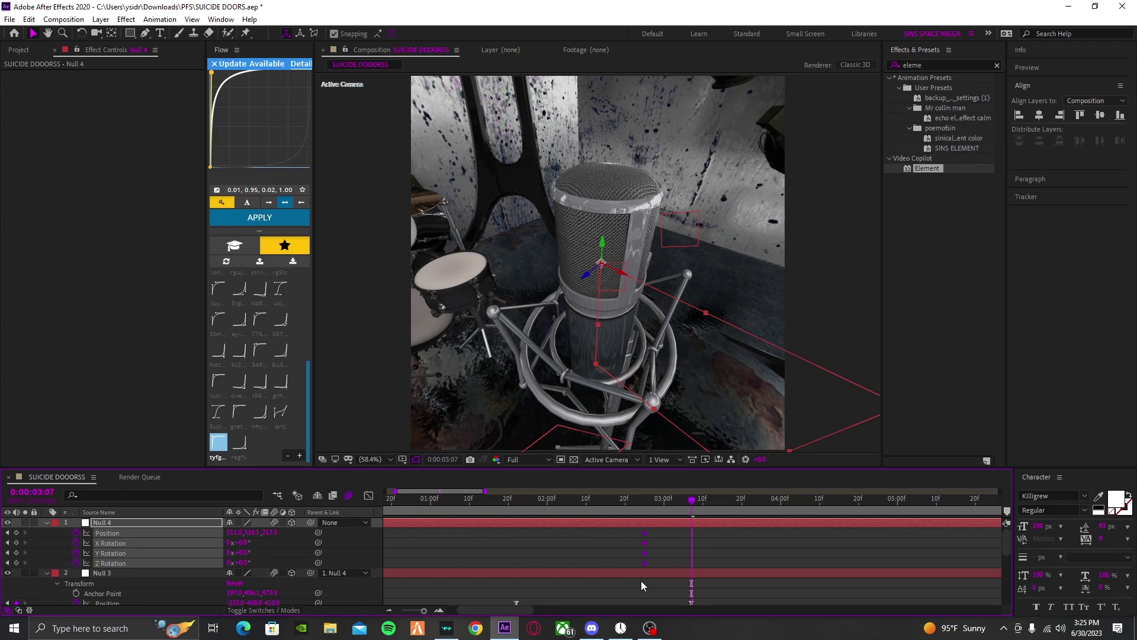
# Step: At 0:00:04:11, adjust Null 4's Position and X, Y and Z Rotation so the camera frames the drum kit
pyautogui.scroll(-2, 727, 564)
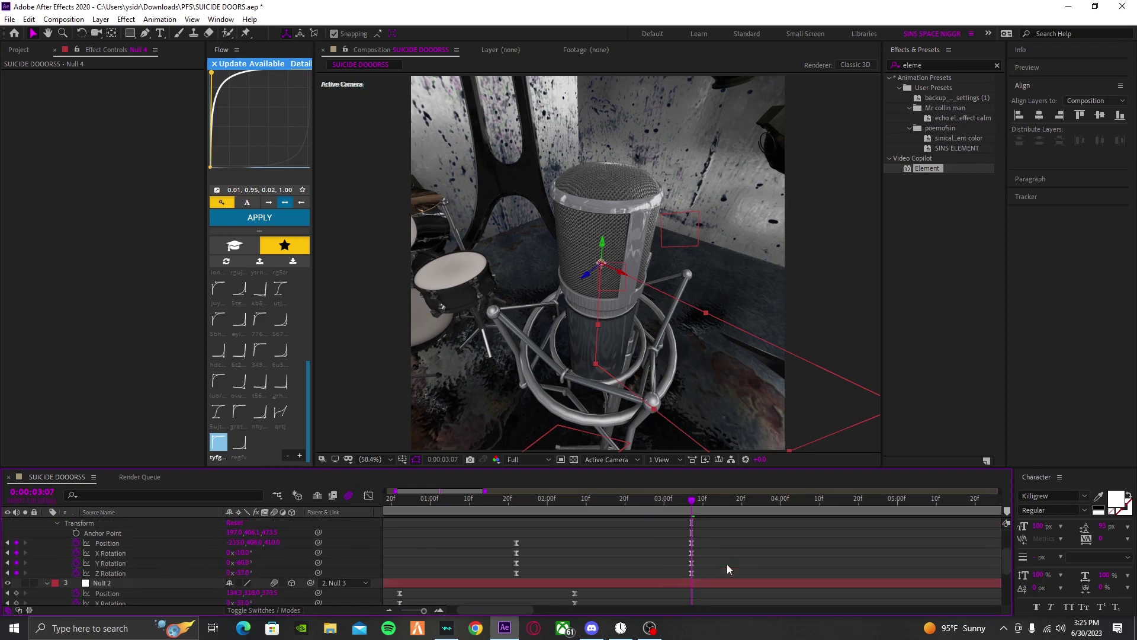
pyautogui.click(823, 514)
pyautogui.scroll(2, 821, 533)
pyautogui.click(799, 546)
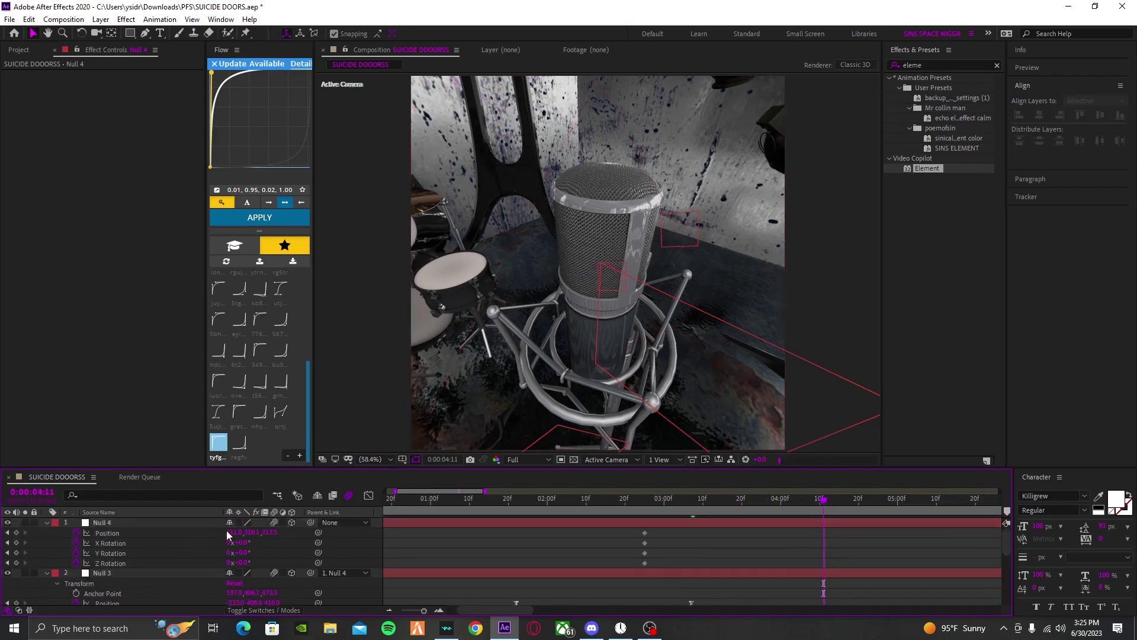
pyautogui.moveTo(239, 553); pyautogui.dragTo(124, 563)
pyautogui.hotkey('ctrl', 'z')
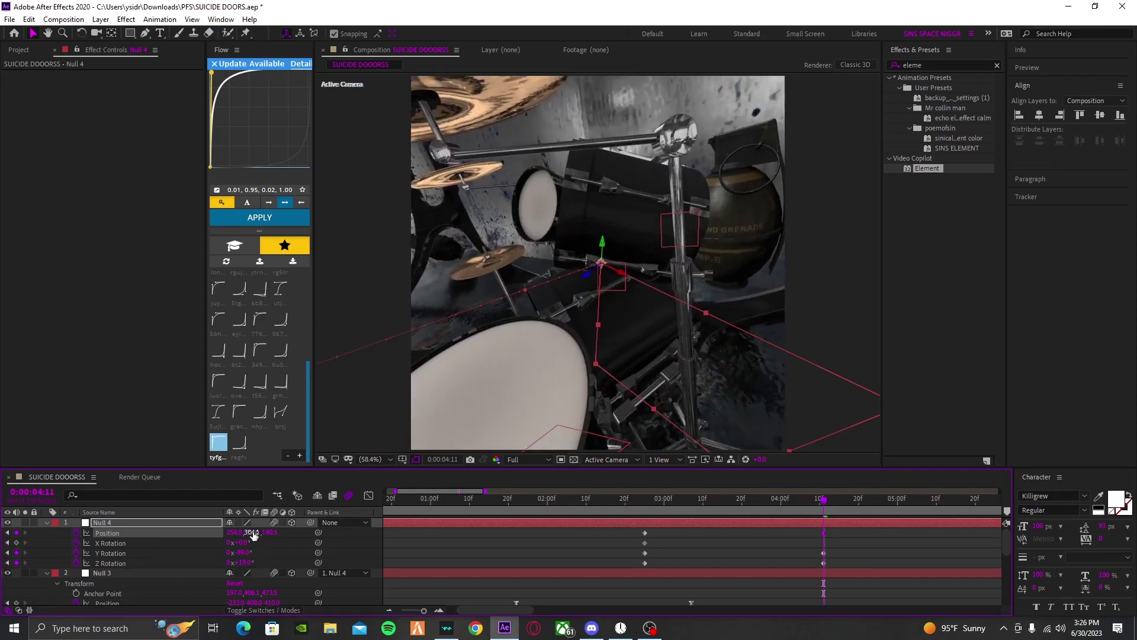
pyautogui.moveTo(253, 534)
pyautogui.mouseDown()
pyautogui.moveTo(275, 533)
pyautogui.moveTo(237, 536)
pyautogui.mouseUp()
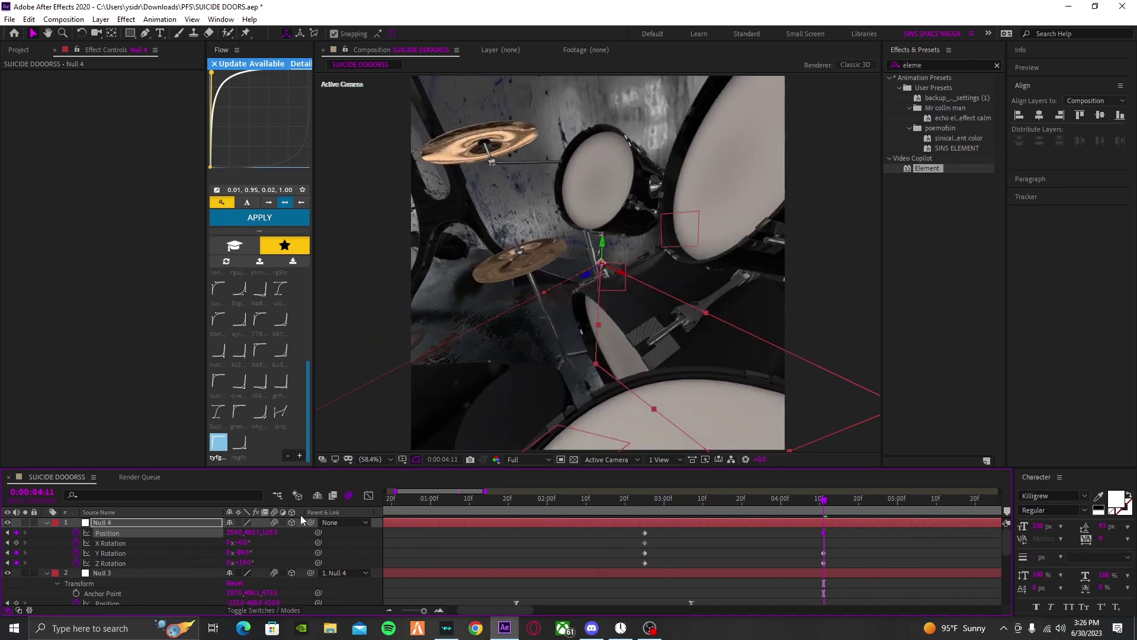
pyautogui.moveTo(243, 543); pyautogui.dragTo(263, 544)
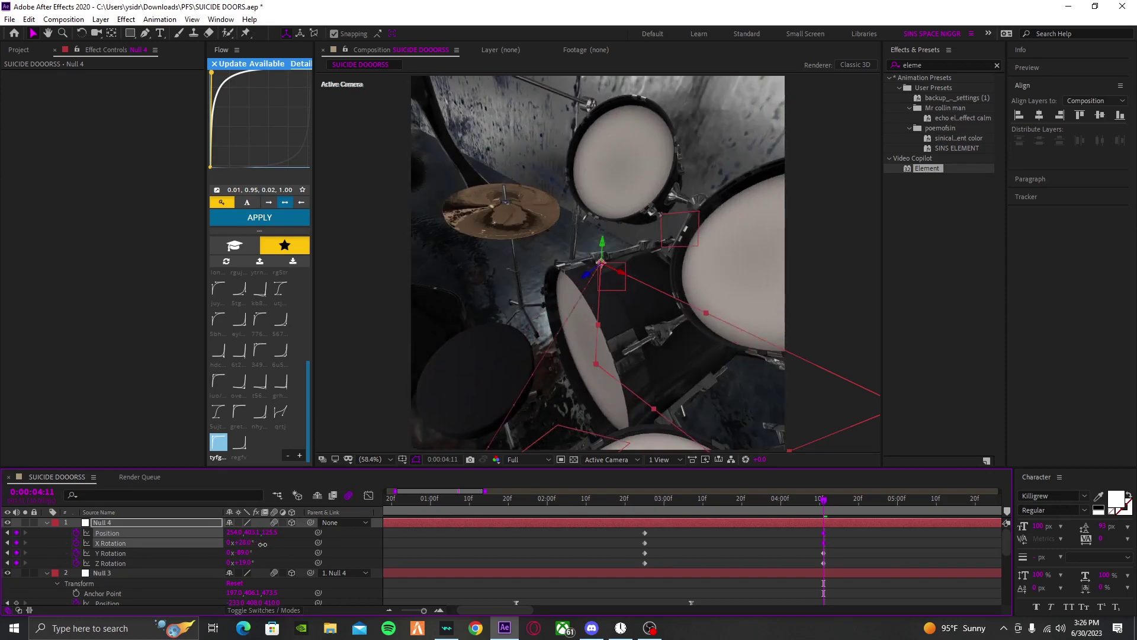
# Step: Ease all of Null 4's Position and rotation keyframes in the graph editor, pulling both influence handles toward the middle for a sharp peak
pyautogui.moveTo(606, 532); pyautogui.dragTo(855, 584)
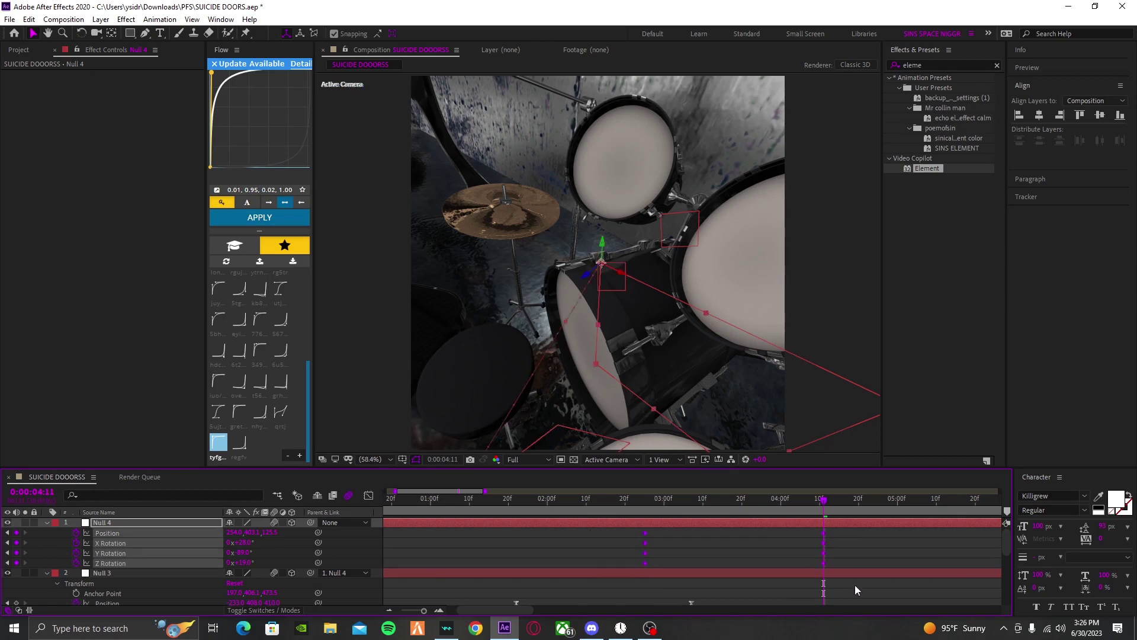
pyautogui.click(362, 498)
pyautogui.moveTo(675, 568); pyautogui.dragTo(717, 567)
pyautogui.moveTo(794, 568); pyautogui.dragTo(761, 568)
pyautogui.click(367, 495)
# Step: Collapse the properties of all four nulls and trim the composition to a work area ending at 0:00:04:11
pyautogui.click(46, 523)
pyautogui.click(46, 532)
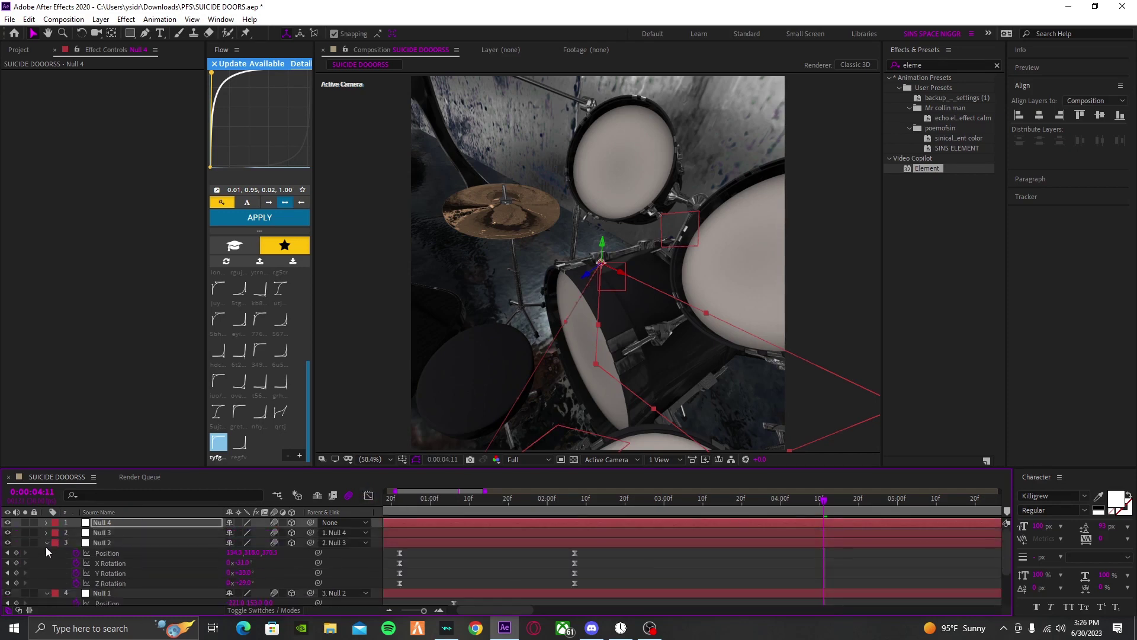
pyautogui.click(47, 543)
pyautogui.click(46, 556)
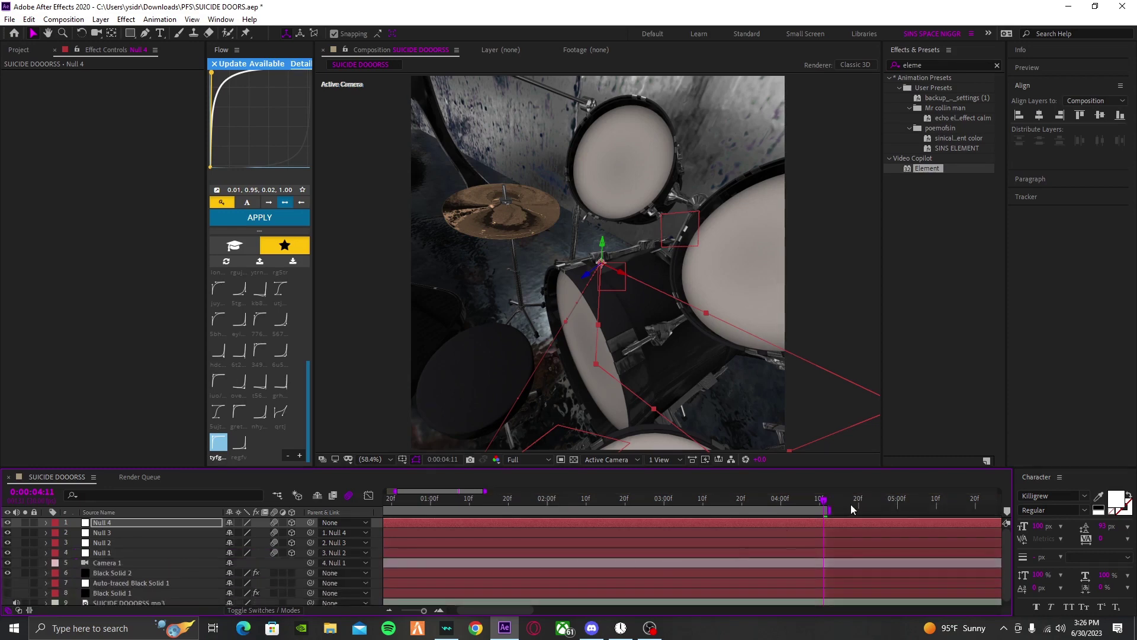
pyautogui.rightClick(822, 506)
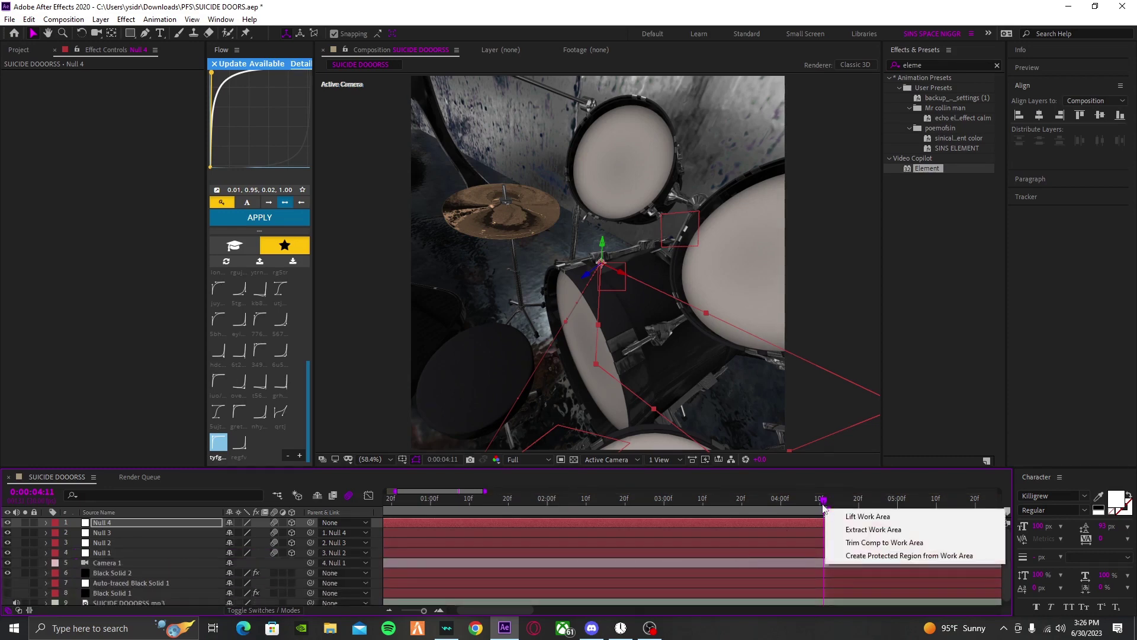
pyautogui.click(869, 542)
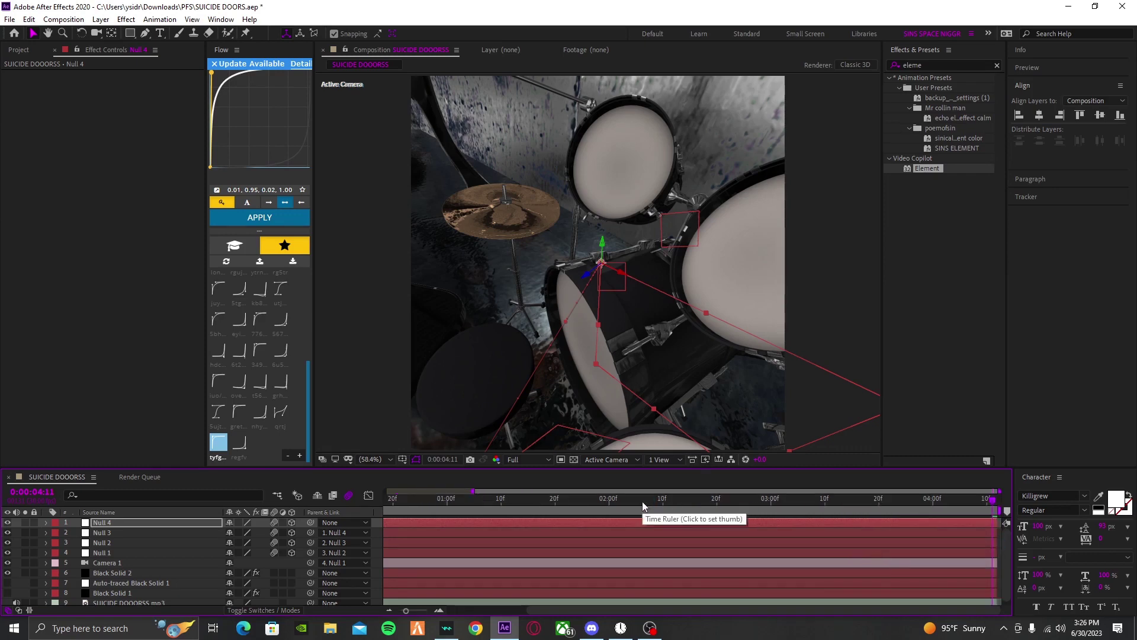
# Step: Save the project and, at 0:00:00:00, start keyframing Group 2's Particle Rotation Random in the Element effect on Black Solid 2
pyautogui.hotkey('ctrl', 's')
pyautogui.scroll(-2, 485, 546)
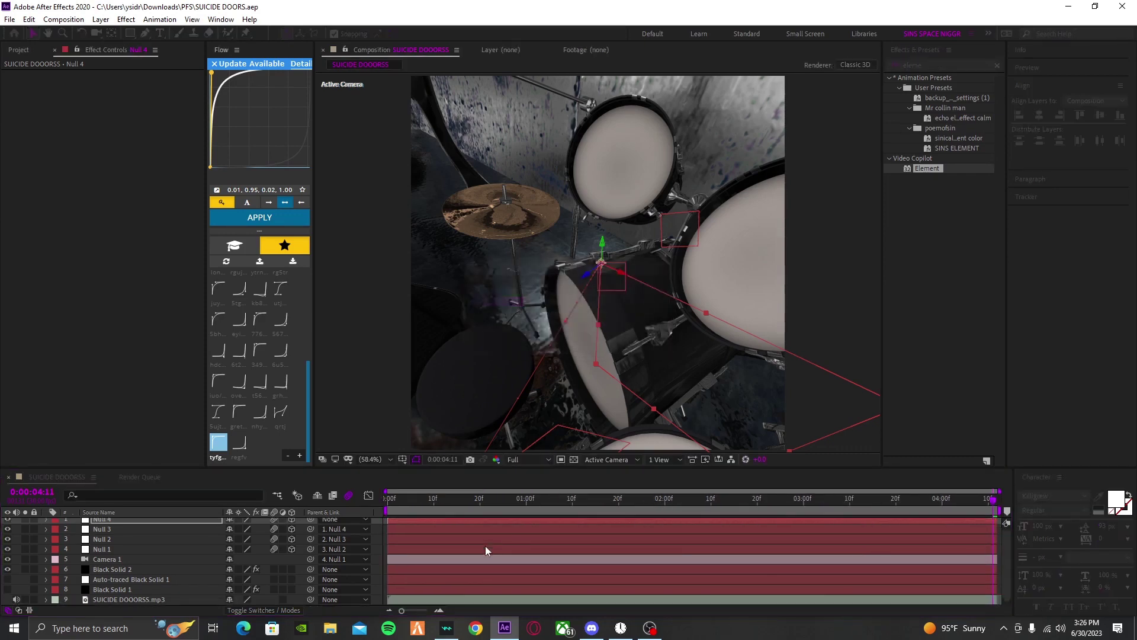
pyautogui.click(119, 590)
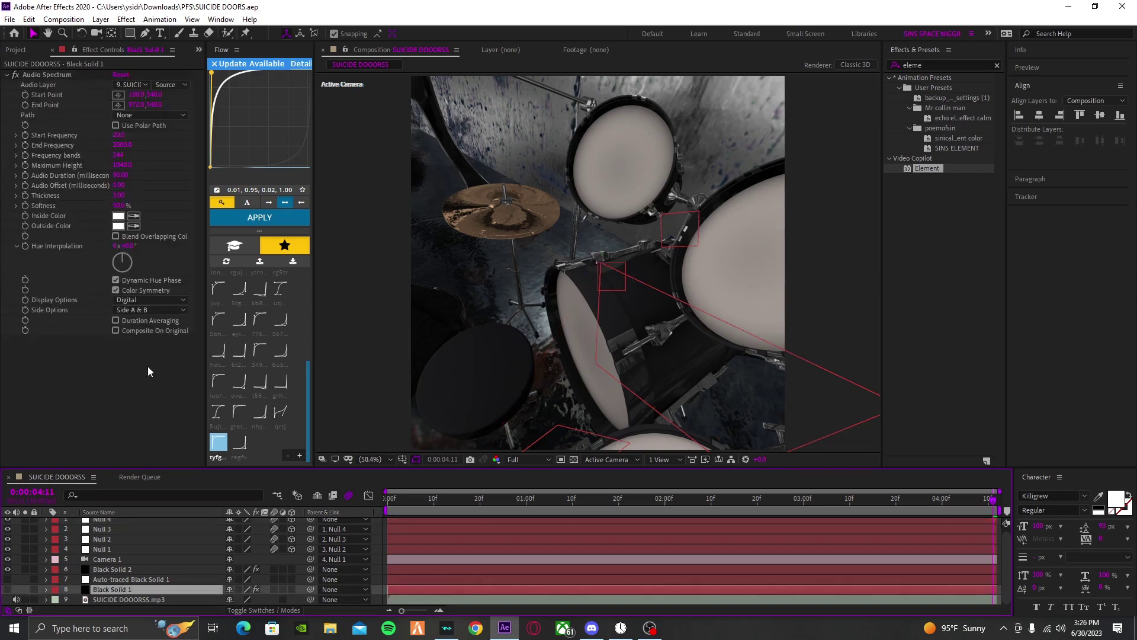
pyautogui.click(150, 569)
pyautogui.moveTo(408, 503); pyautogui.dragTo(376, 507)
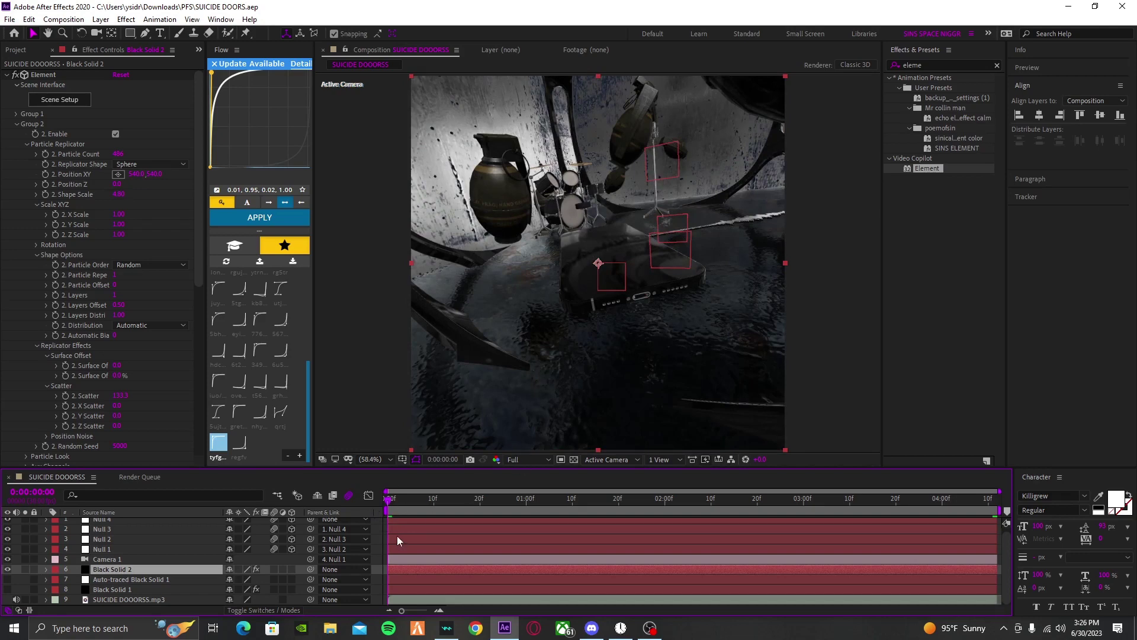
pyautogui.scroll(1, 397, 535)
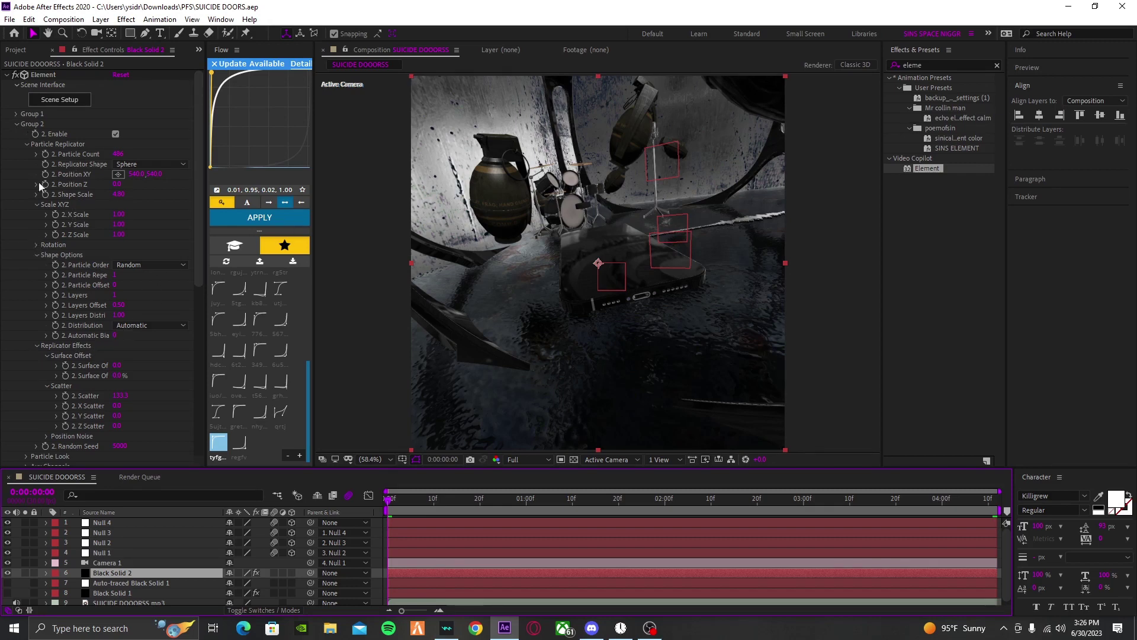
pyautogui.scroll(-3, 63, 319)
pyautogui.click(31, 346)
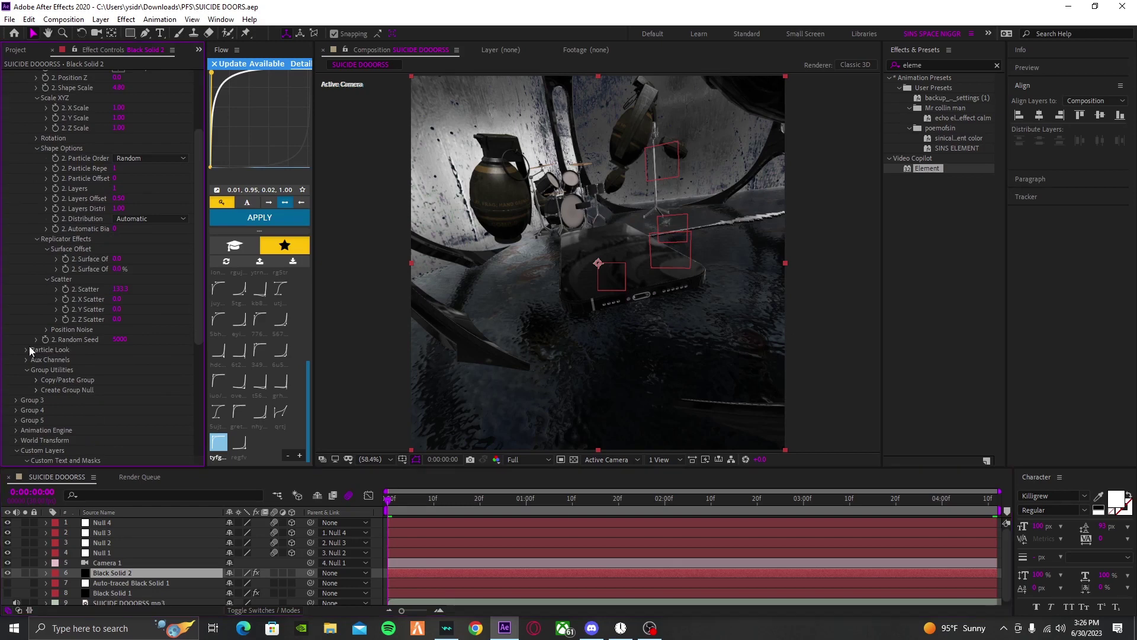
pyautogui.click(35, 390)
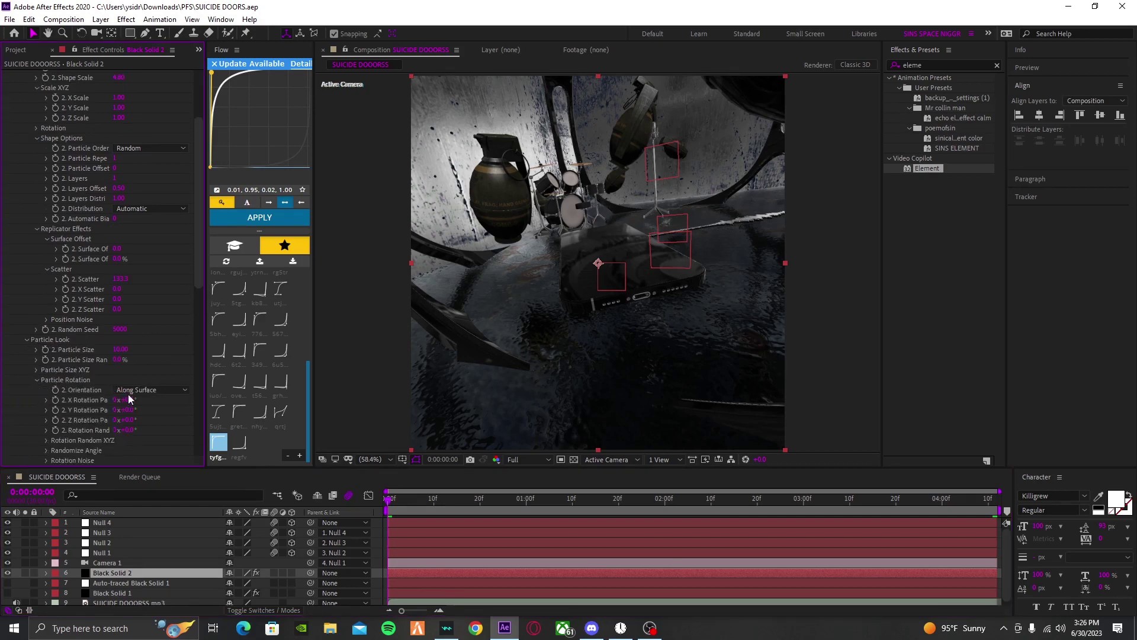
pyautogui.moveTo(146, 434); pyautogui.dragTo(58, 437)
# Step: At 0:00:04:11, set Group 2's particle Rotation Random to 1 full revolution, return to the first frame and save the project
pyautogui.moveTo(382, 507); pyautogui.dragTo(1045, 543)
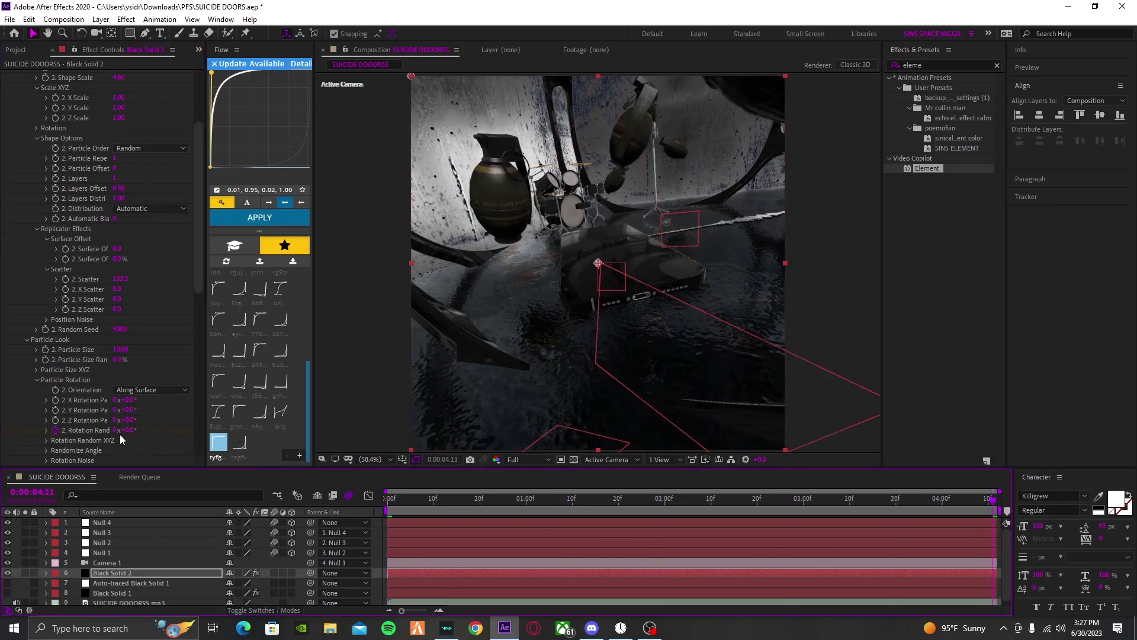
pyautogui.click(116, 432)
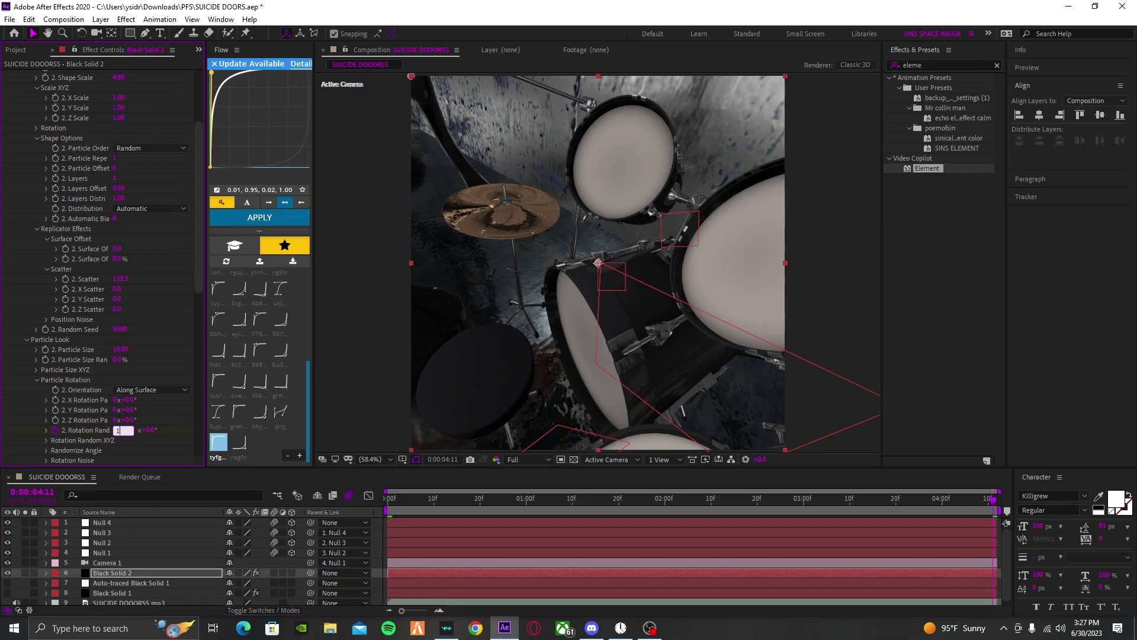
pyautogui.write('1')
pyautogui.press('Return')
pyautogui.moveTo(397, 497); pyautogui.dragTo(360, 507)
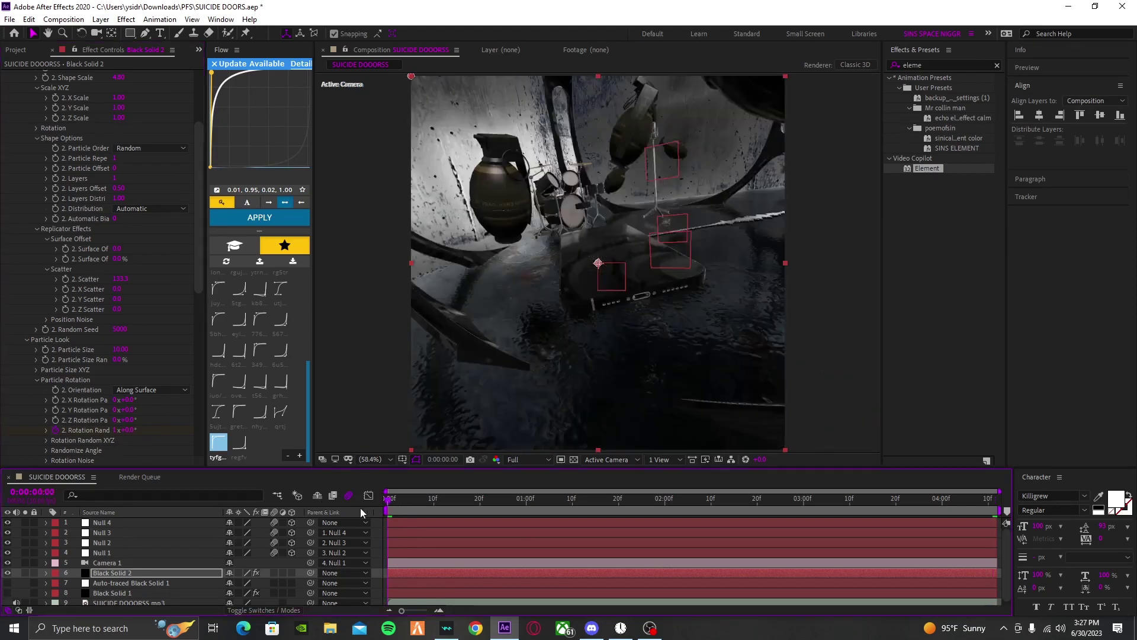
pyautogui.hotkey('ctrl', 's')
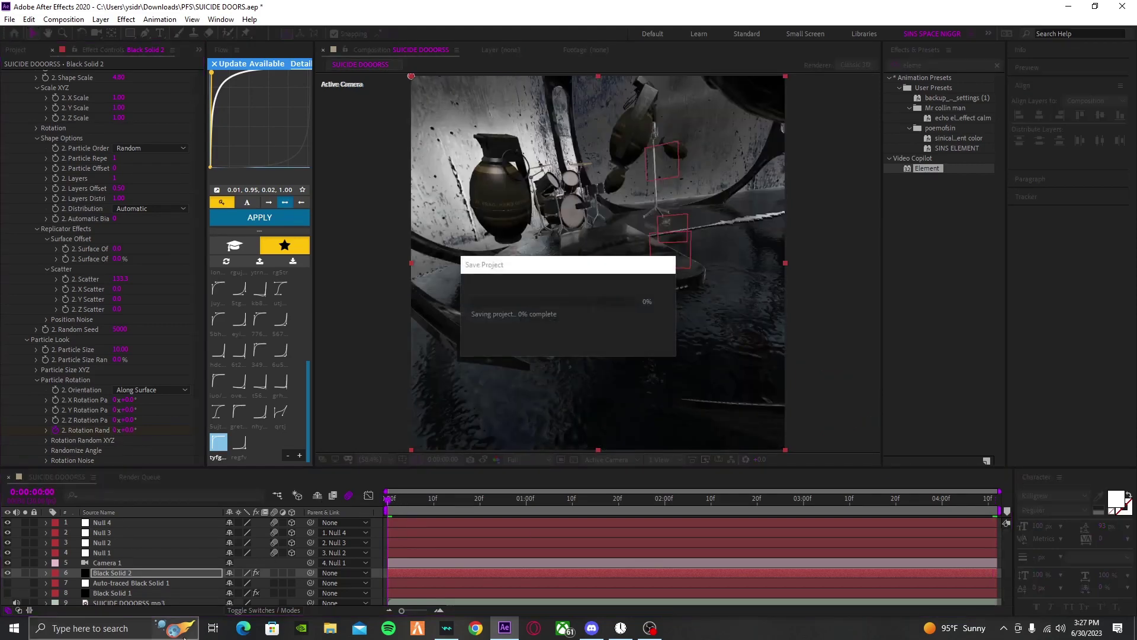
# Step: Set the Element effect's output Multisampling to 16
pyautogui.scroll(-10, 103, 440)
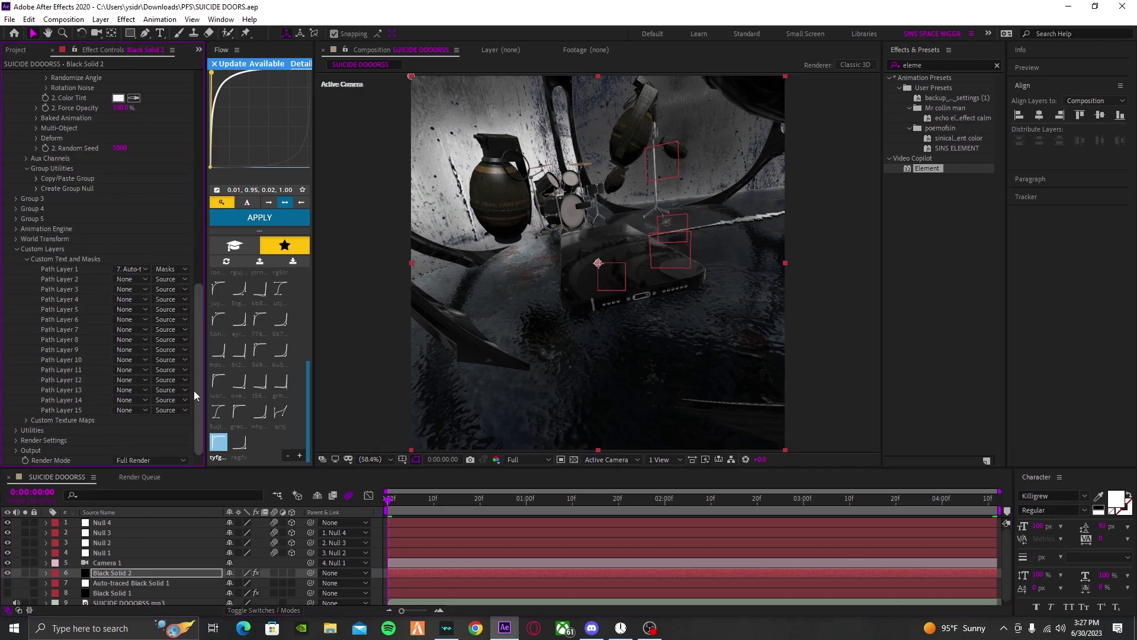
pyautogui.click(15, 451)
pyautogui.click(120, 320)
pyautogui.click(136, 397)
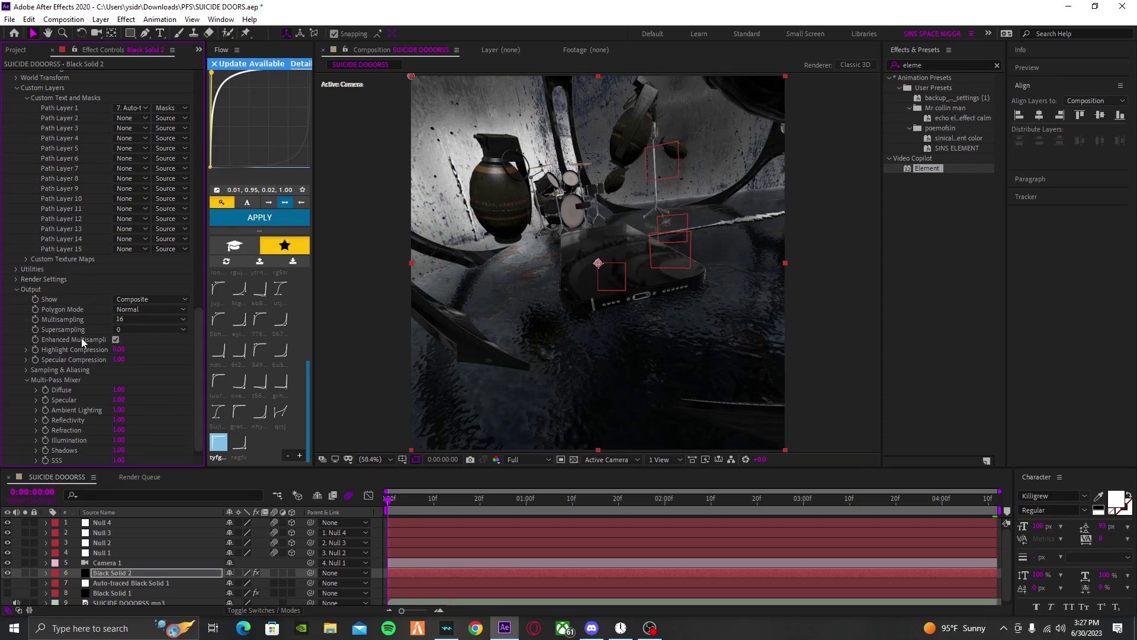
# Step: Set the Motion Blur Samples to 30 in Element's render settings
pyautogui.click(16, 279)
pyautogui.click(26, 369)
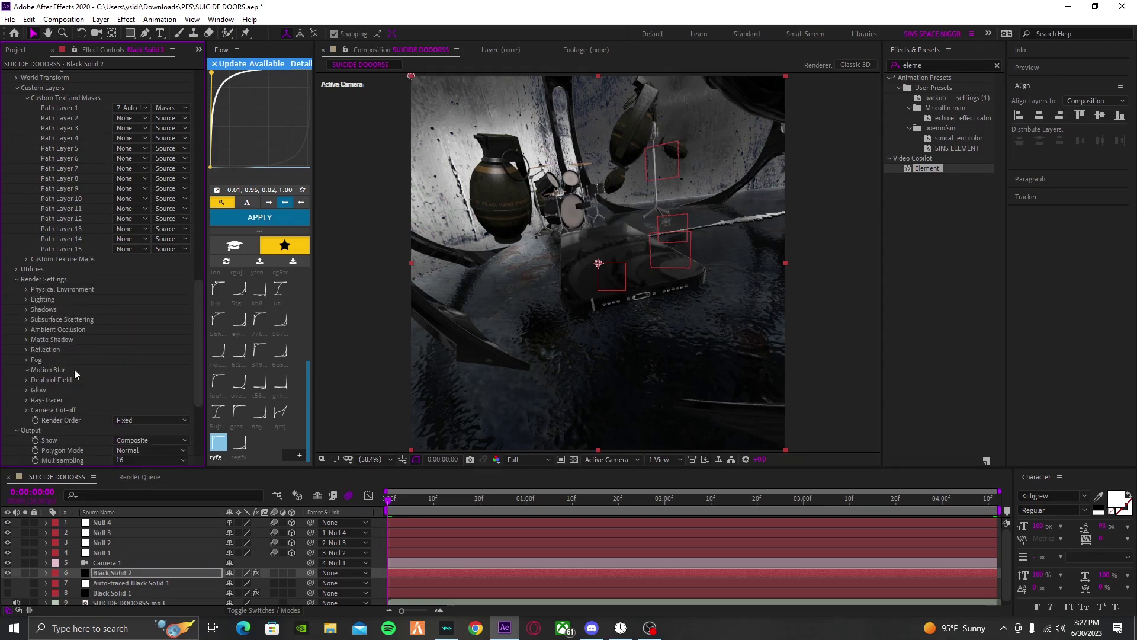
pyautogui.click(117, 389)
pyautogui.write('30')
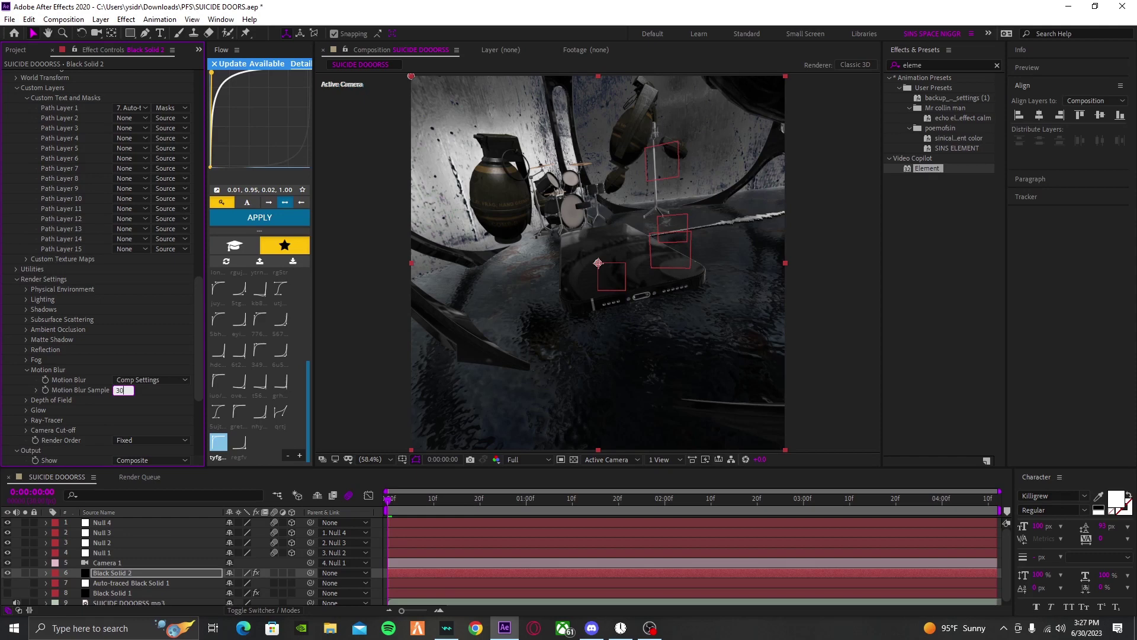
pyautogui.press('Return')
# Step: Enable ambient occlusion in Element's render settings, with an SSAO Intensity of 32 and an SSAO Radius of 2
pyautogui.click(26, 330)
pyautogui.click(116, 330)
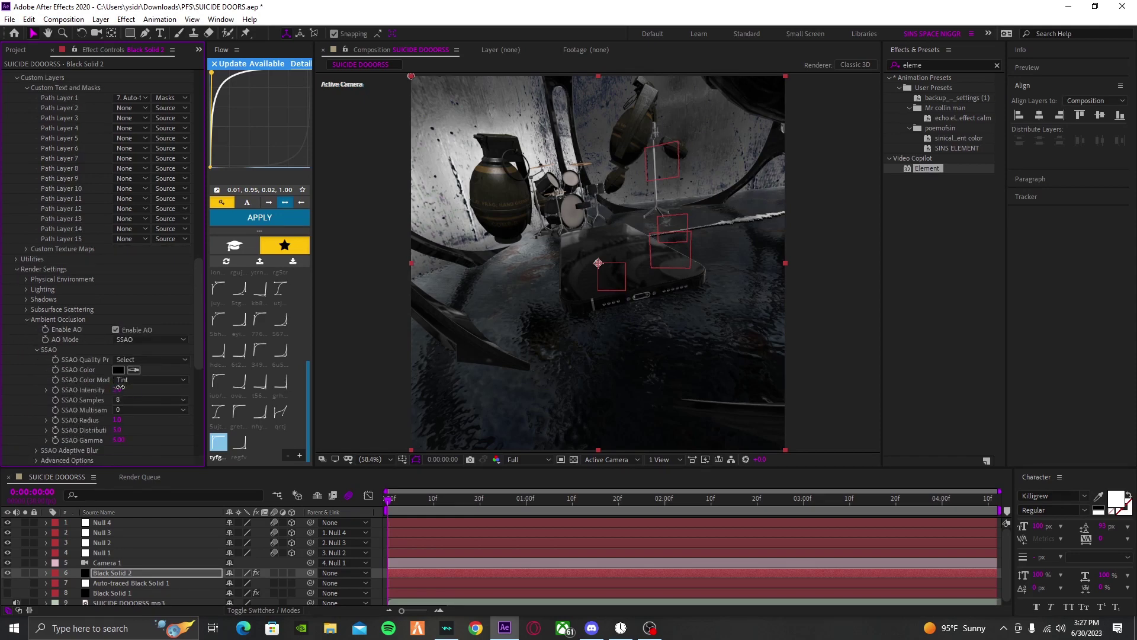
pyautogui.click(118, 389)
pyautogui.write('32')
pyautogui.press('Return')
pyautogui.click(118, 419)
pyautogui.write('2')
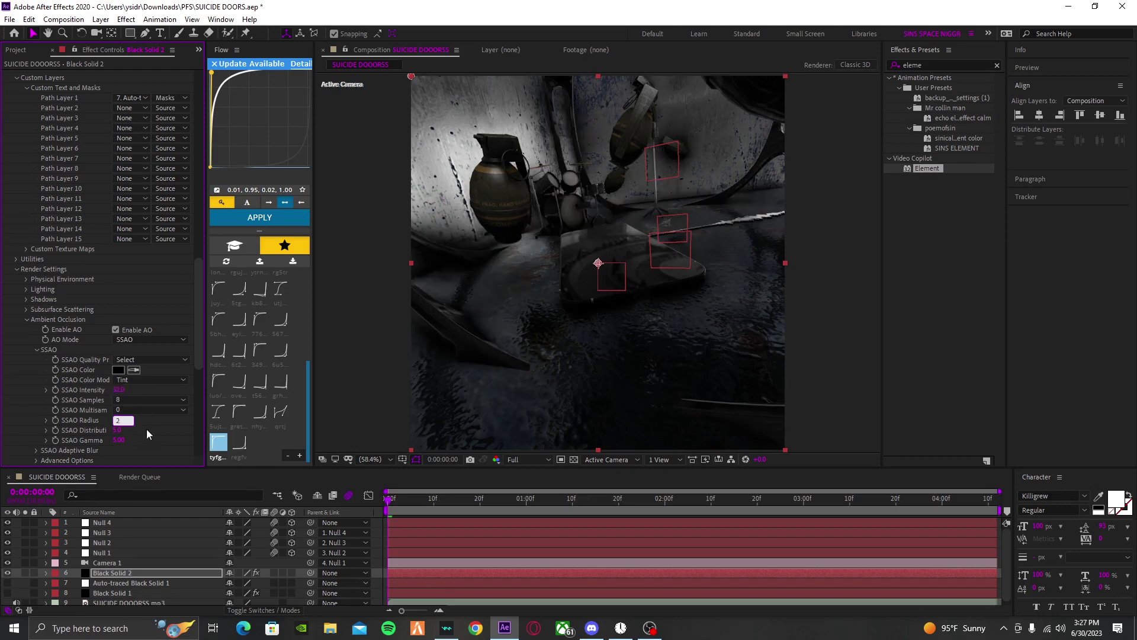
pyautogui.press('Return')
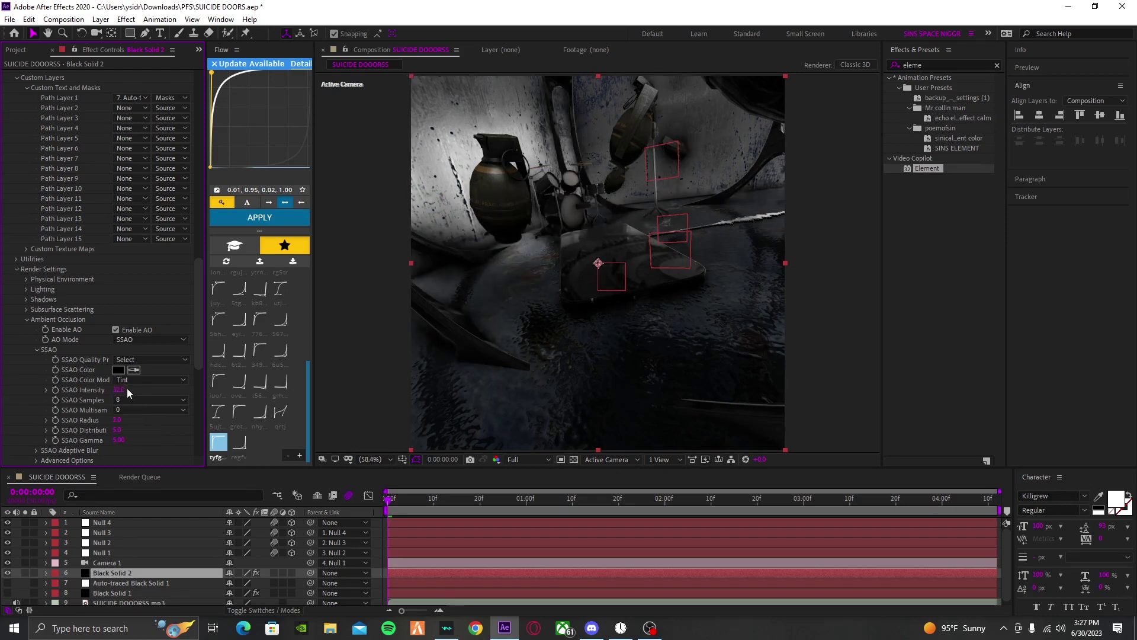
# Step: Lower the SSAO Intensity, trying 25 before settling on 20
pyautogui.click(121, 389)
pyautogui.write('25')
pyautogui.press('Return')
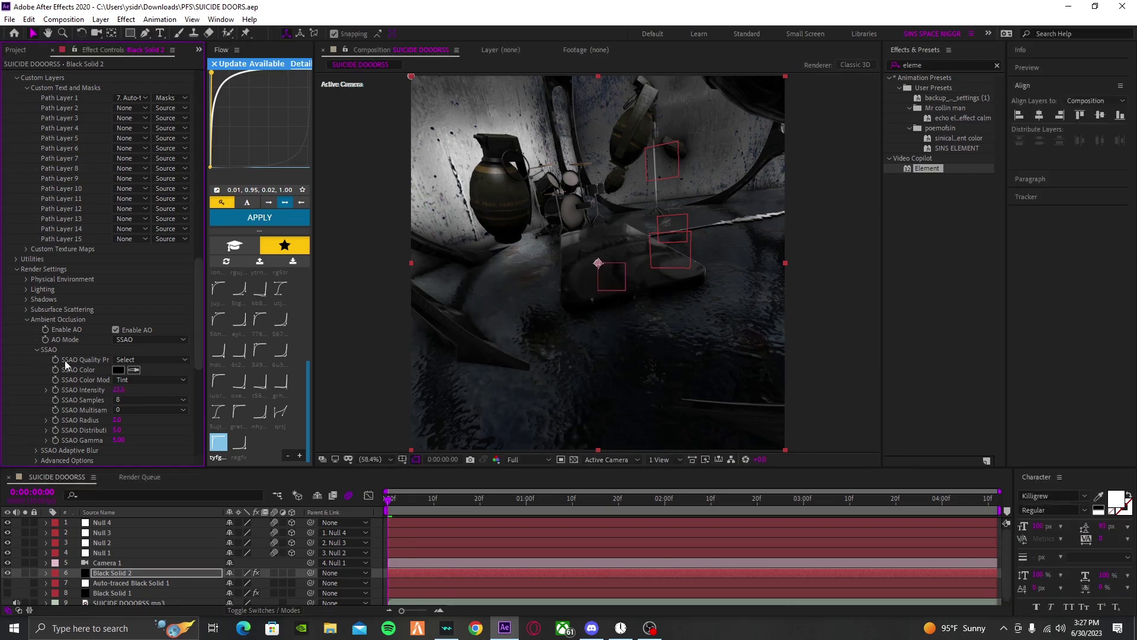
pyautogui.click(120, 391)
pyautogui.write('20')
pyautogui.press('Return')
# Step: Enable Element's shadows and set the shadow Map Size to 4096
pyautogui.click(27, 299)
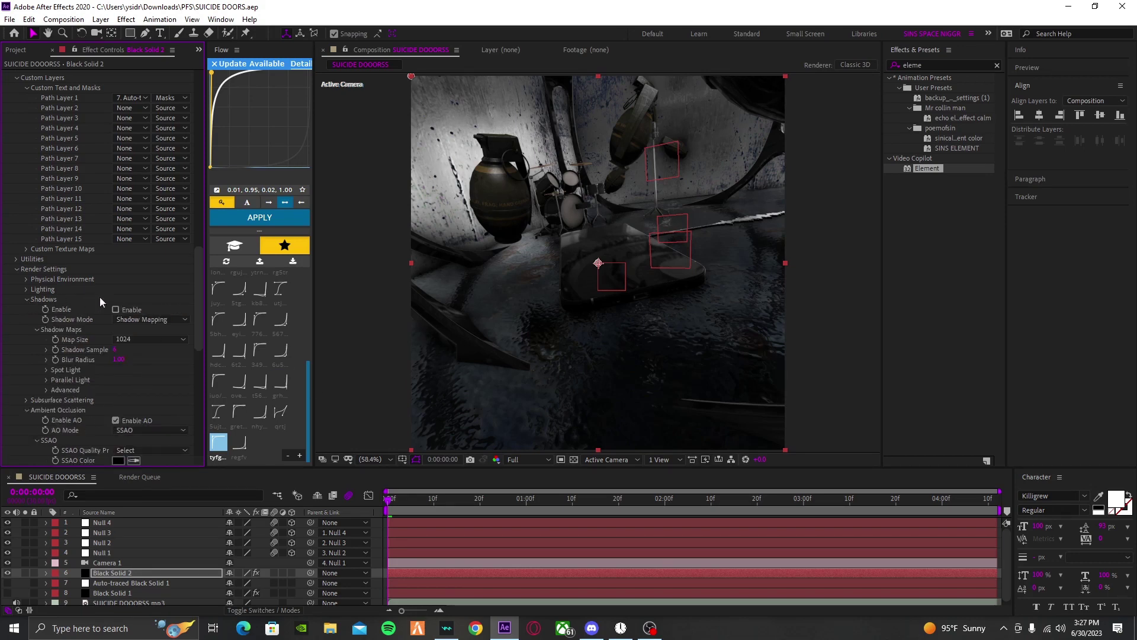
pyautogui.click(174, 338)
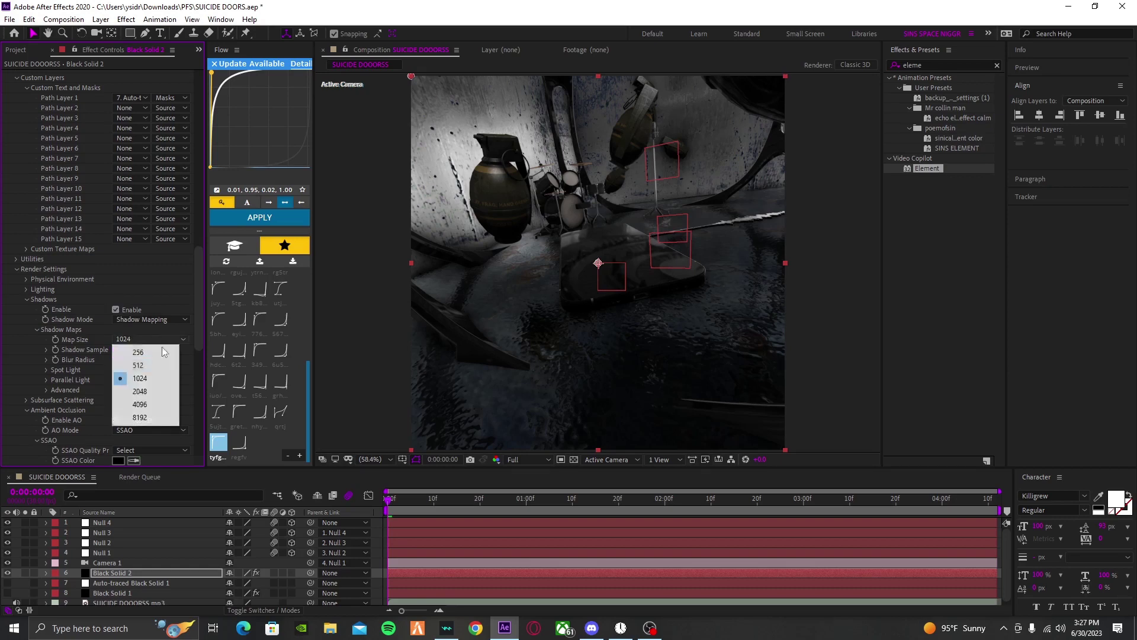
pyautogui.click(158, 287)
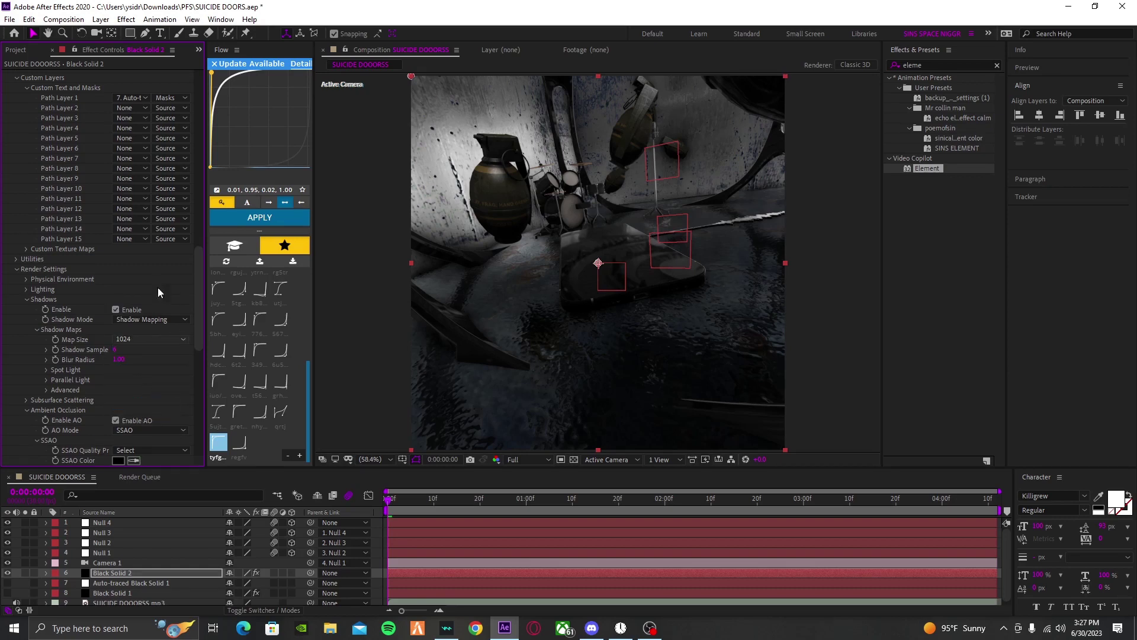
# Step: Add the Dramatic lighting preset in Element's Lighting settings
pyautogui.click(26, 289)
pyautogui.click(132, 320)
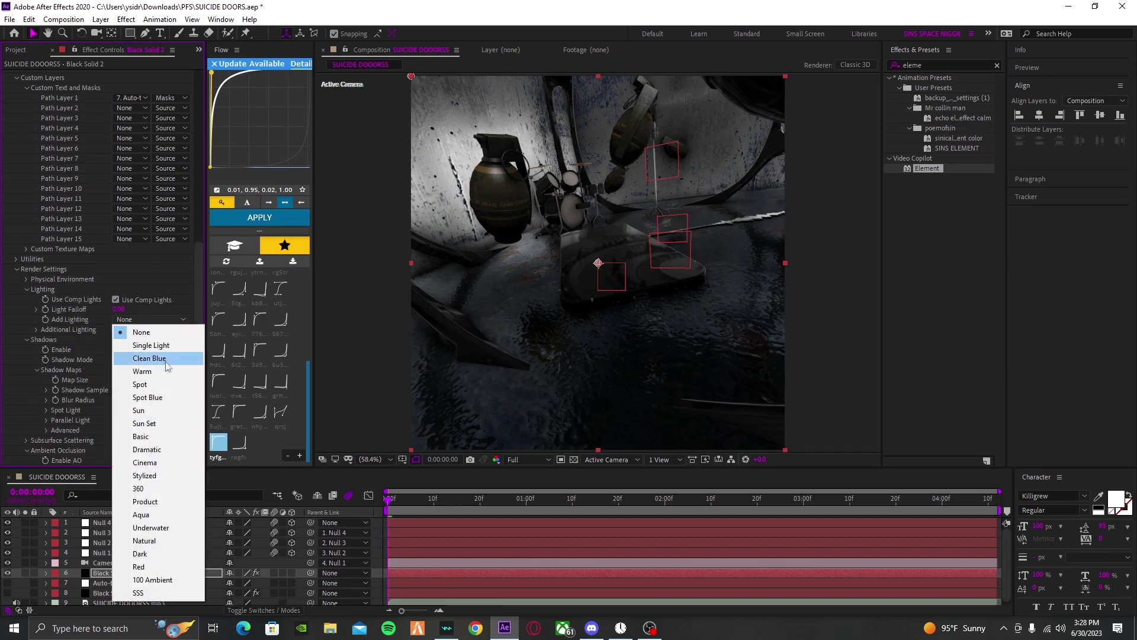
pyautogui.click(49, 372)
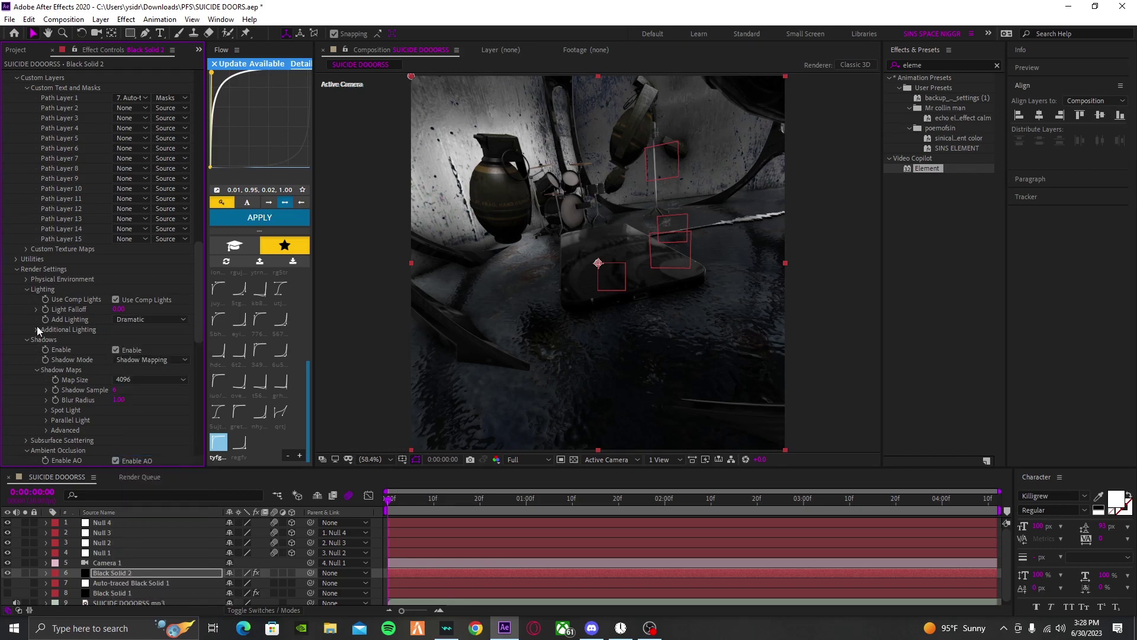
# Step: Animate the additional lighting's X Rotation from 0° at the start to a larger angle at 0:00:04:11, and save the project
pyautogui.click(37, 329)
pyautogui.click(46, 350)
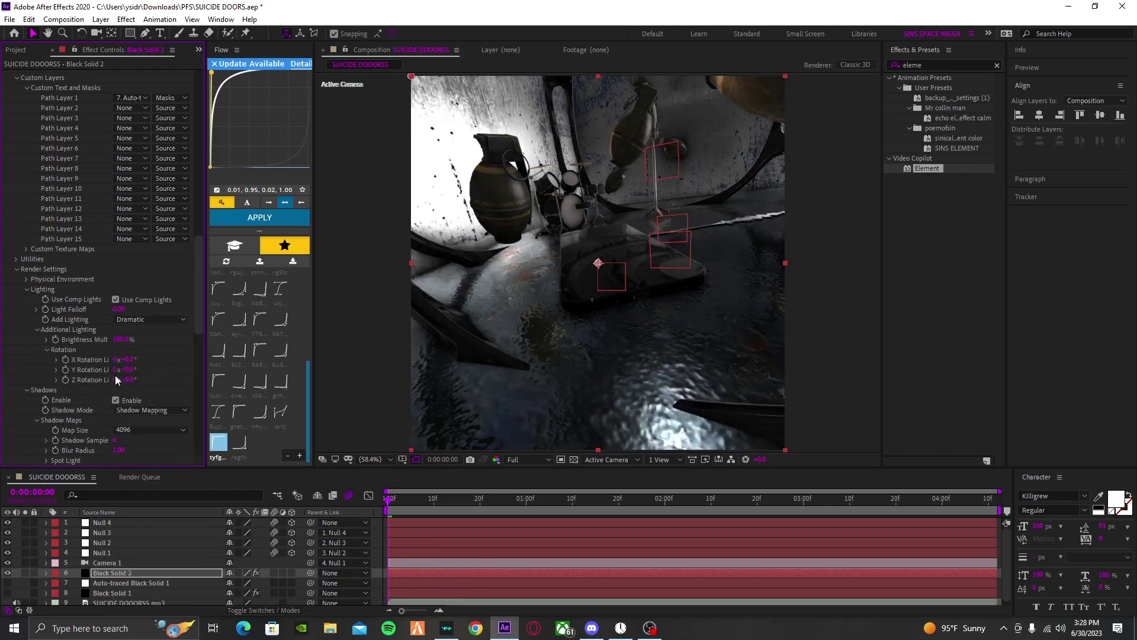
pyautogui.moveTo(520, 500); pyautogui.dragTo(1001, 525)
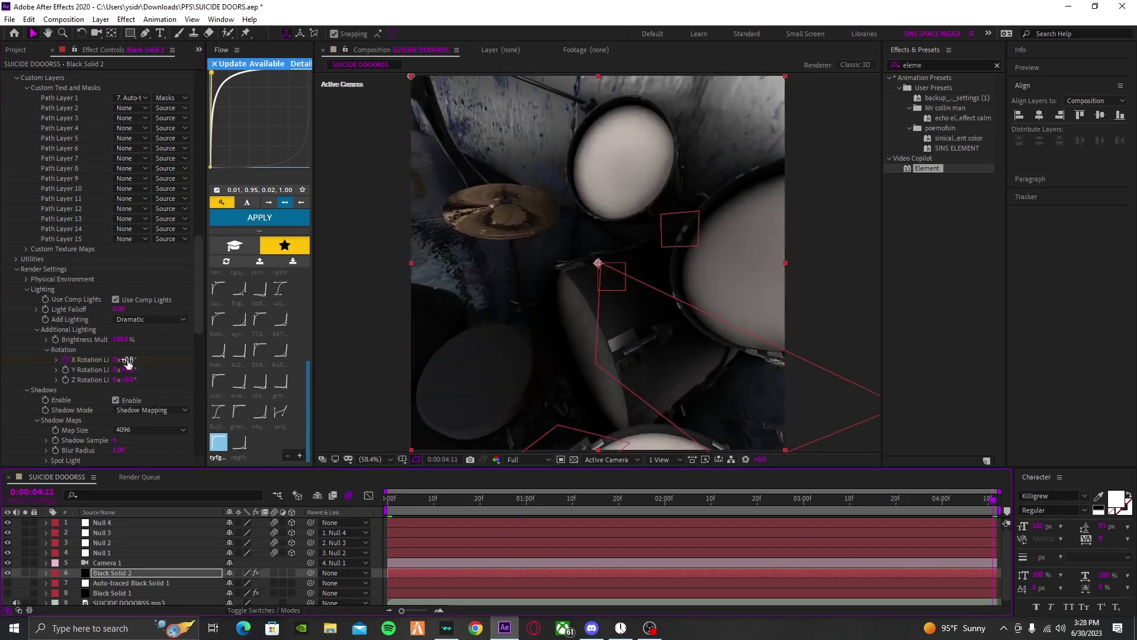
pyautogui.moveTo(160, 359); pyautogui.dragTo(194, 359)
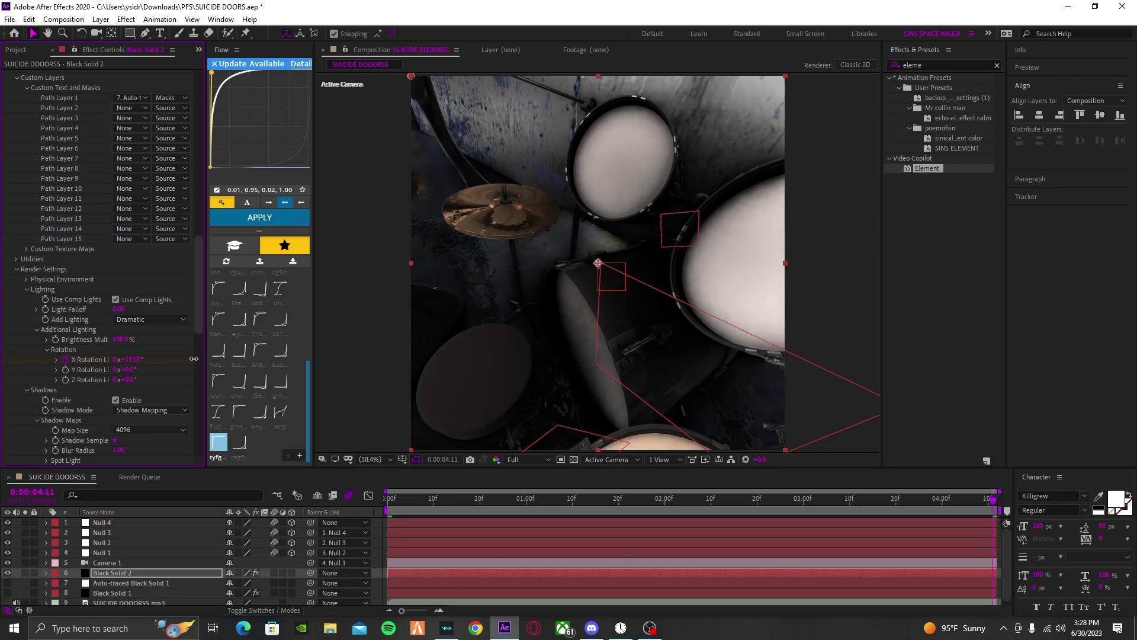
pyautogui.moveTo(415, 499); pyautogui.dragTo(356, 517)
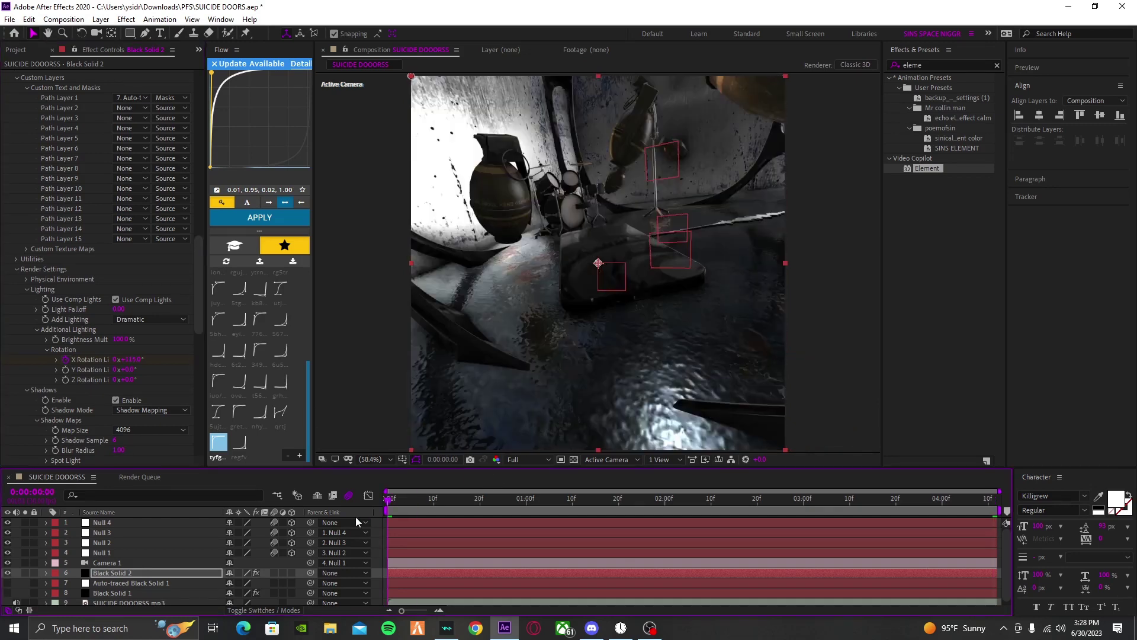
pyautogui.hotkey('ctrl', 's')
# Step: Create a white Parallel light above Camera 1 with smooth falloff, a radius of 500 and a falloff distance of 50
pyautogui.moveTo(412, 513); pyautogui.dragTo(380, 513)
pyautogui.click(165, 564)
pyautogui.rightClick(379, 561)
pyautogui.moveTo(412, 435)
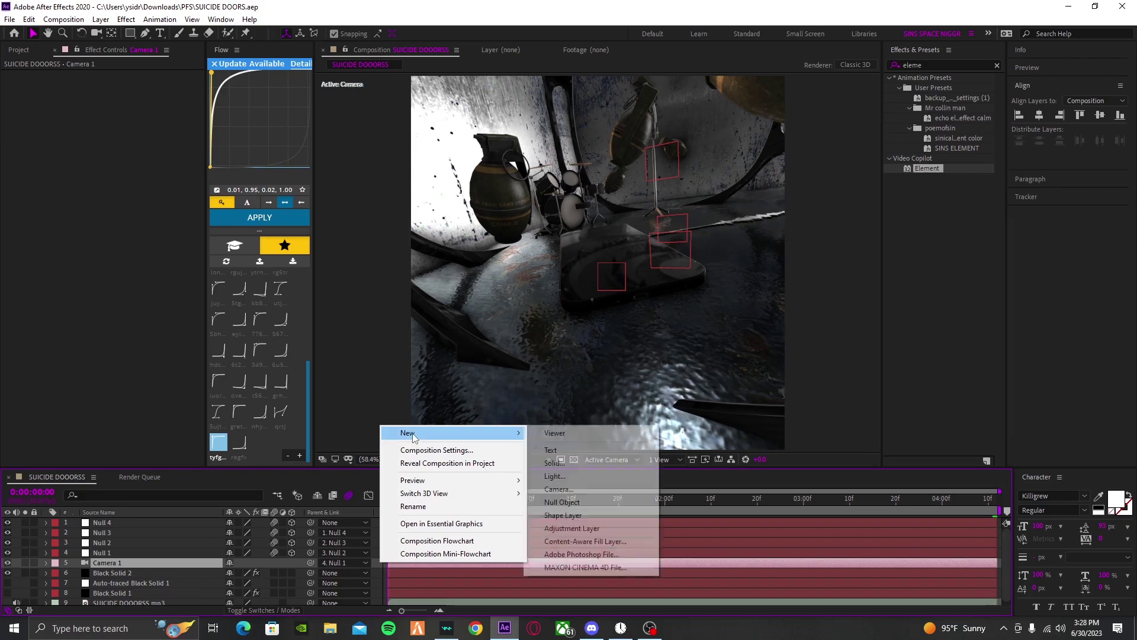
pyautogui.click(563, 476)
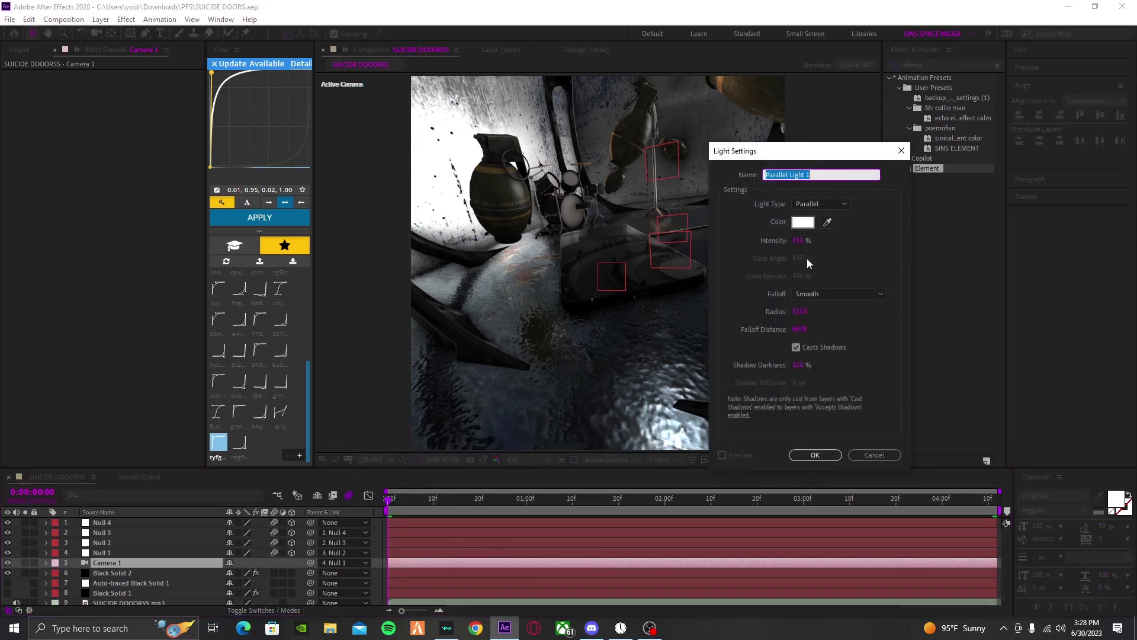
pyautogui.click(800, 311)
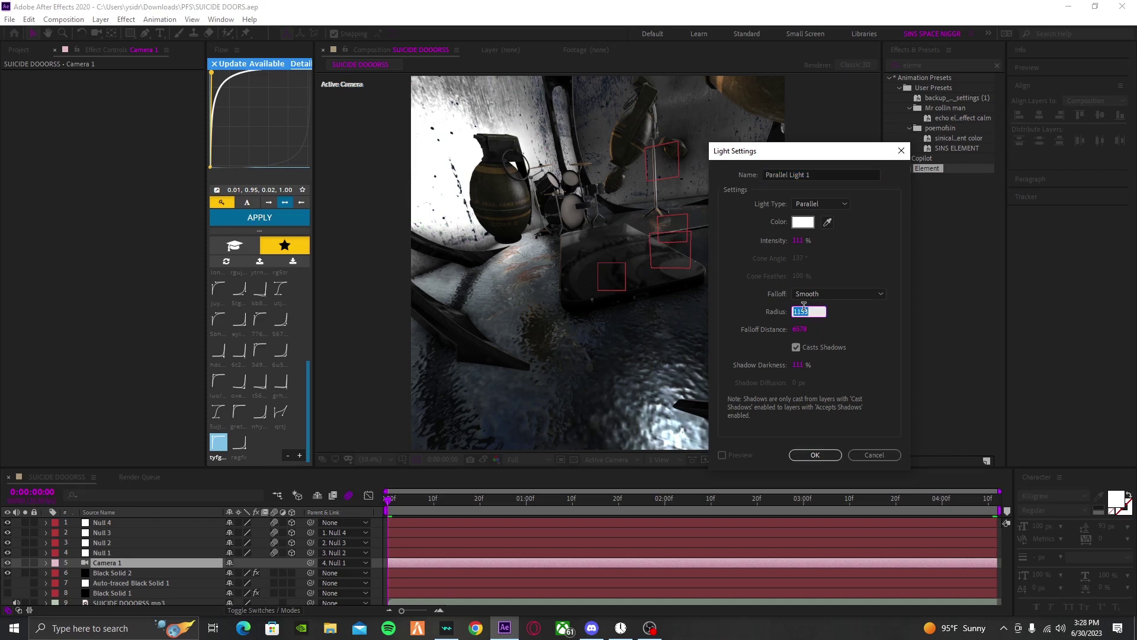
pyautogui.write('500')
pyautogui.click(800, 330)
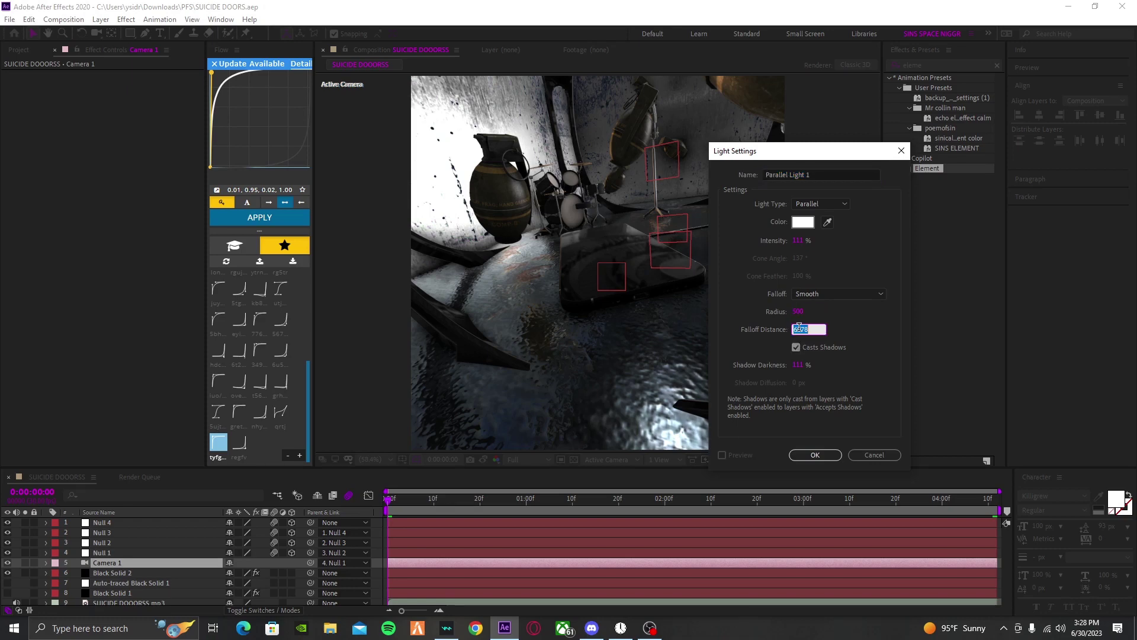
pyautogui.write('50')
pyautogui.press('Return')
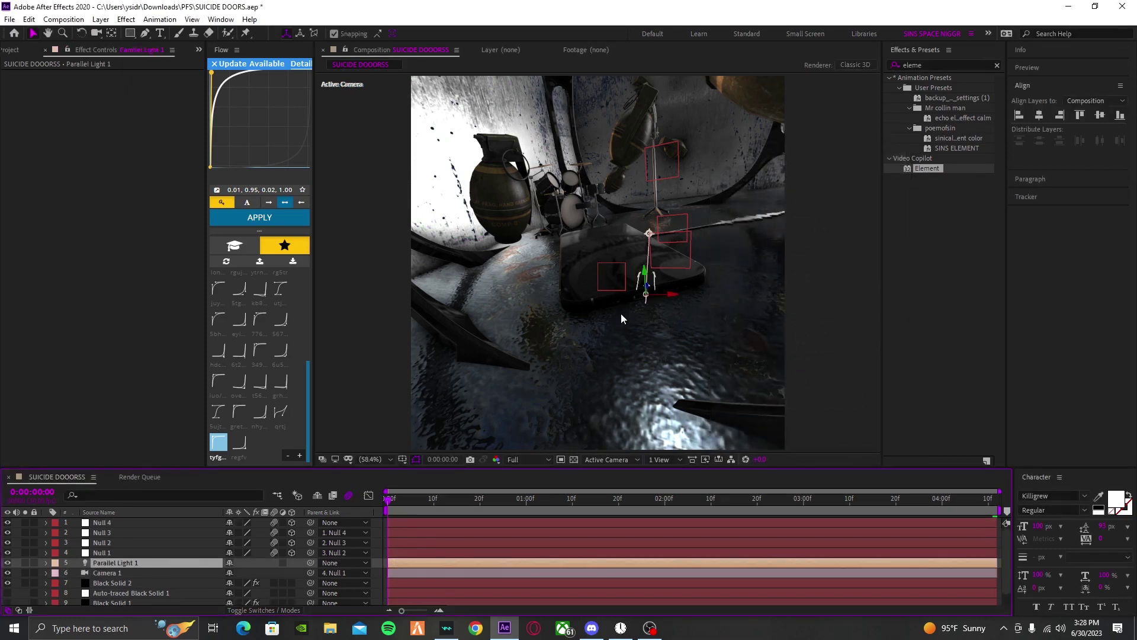
# Step: Move Parallel Light 1 far out to the scene's left, aim its point of interest at the drum kit, and check the lighting at 0:00:00:13
pyautogui.moveTo(645, 294); pyautogui.dragTo(234, 226)
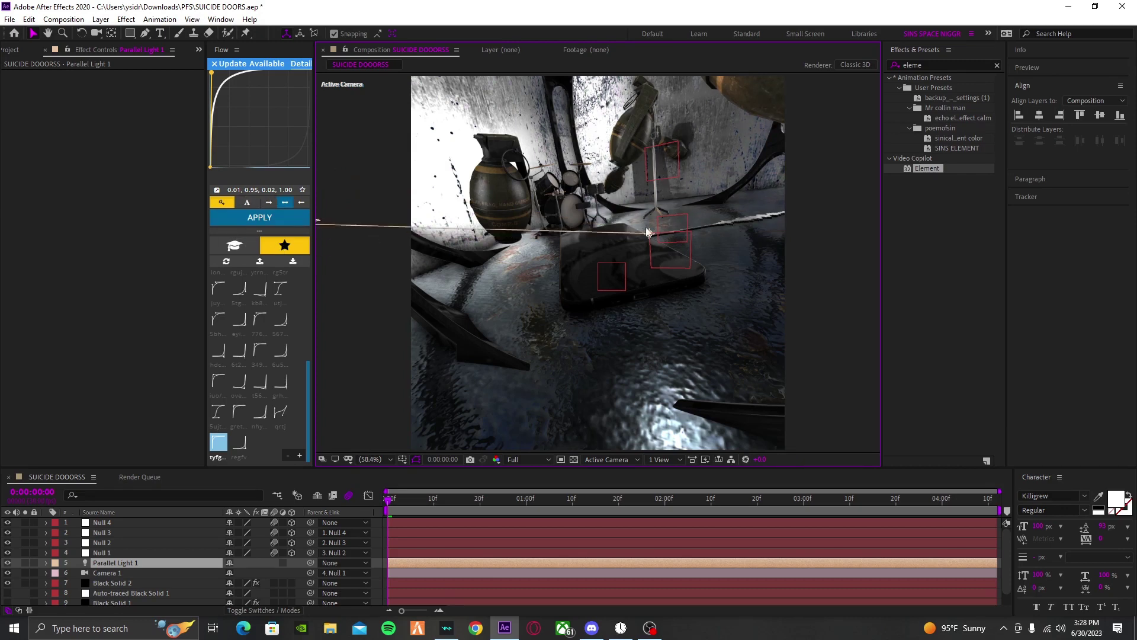
pyautogui.moveTo(647, 233); pyautogui.dragTo(584, 215)
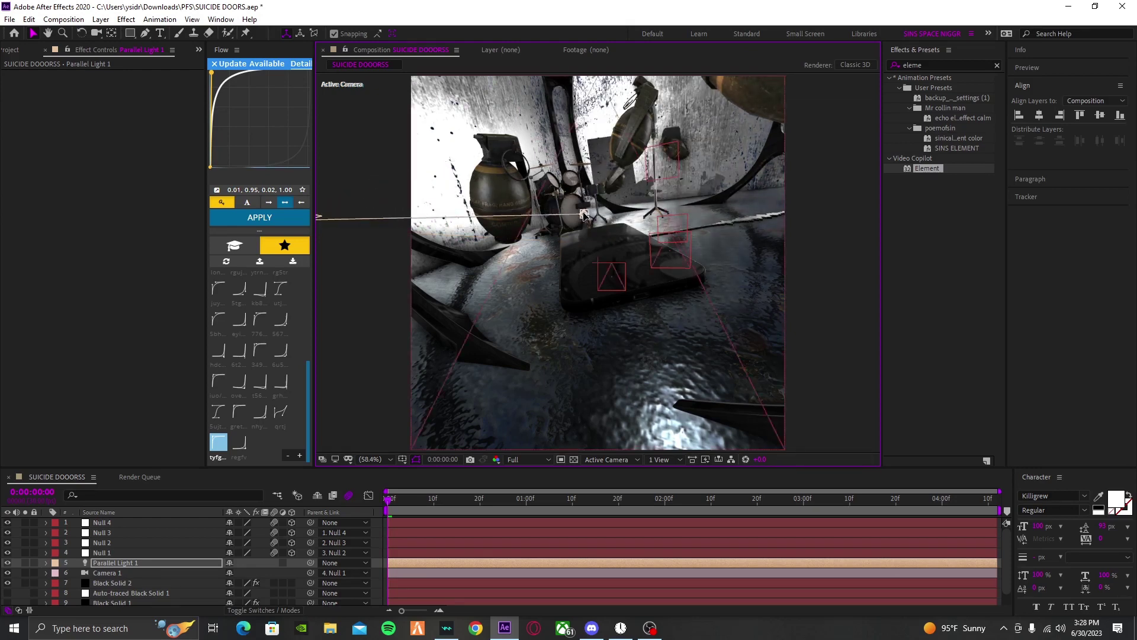
pyautogui.moveTo(393, 499); pyautogui.dragTo(430, 499)
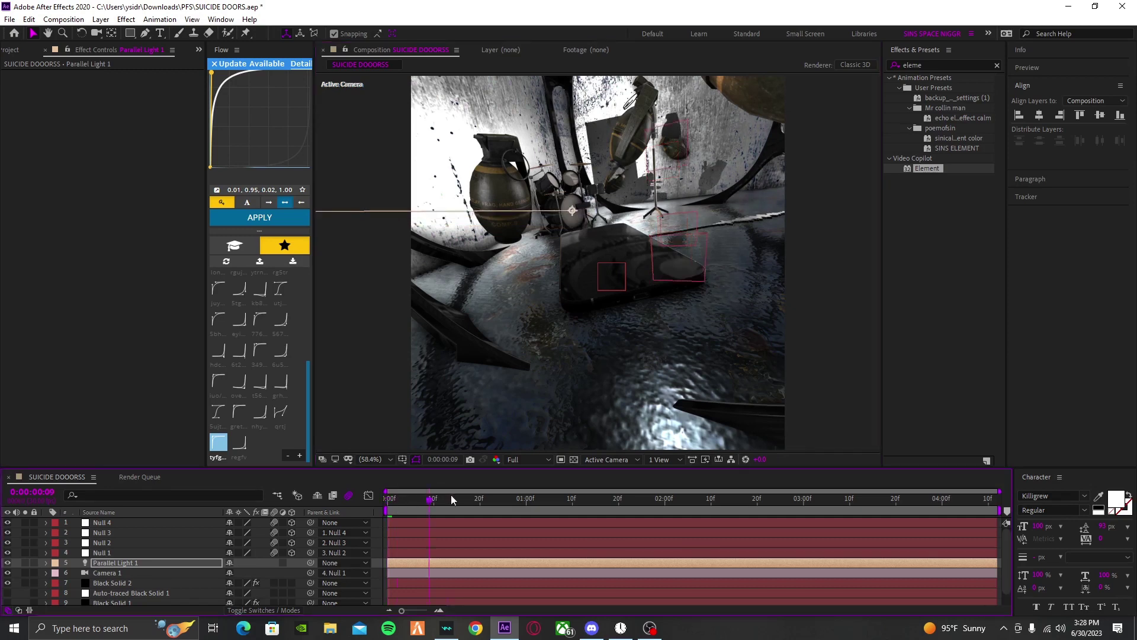
pyautogui.click(449, 498)
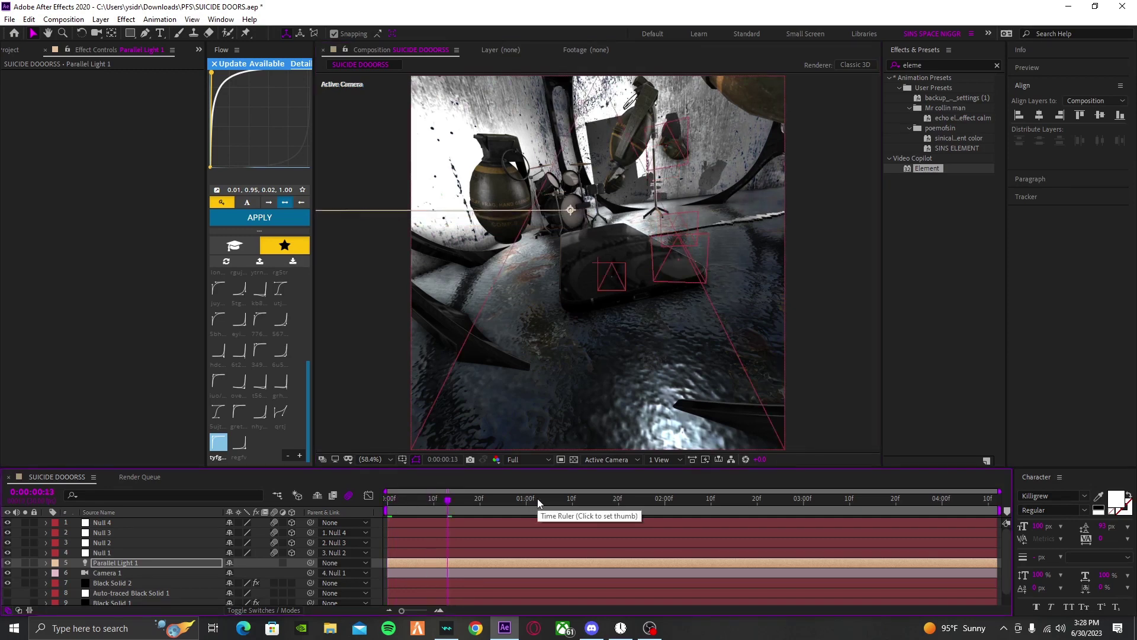
# Step: Check the parallel light's effect at several frames from 0:00:01:02 to 0:00:04:05, return to the start and save the project
pyautogui.click(538, 499)
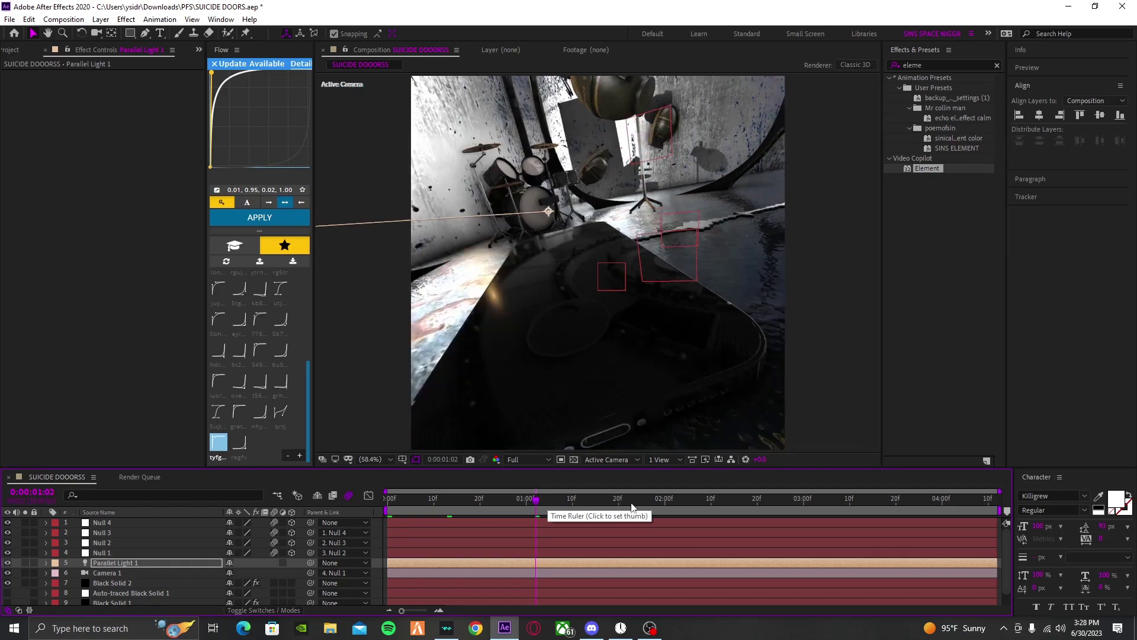
pyautogui.click(637, 503)
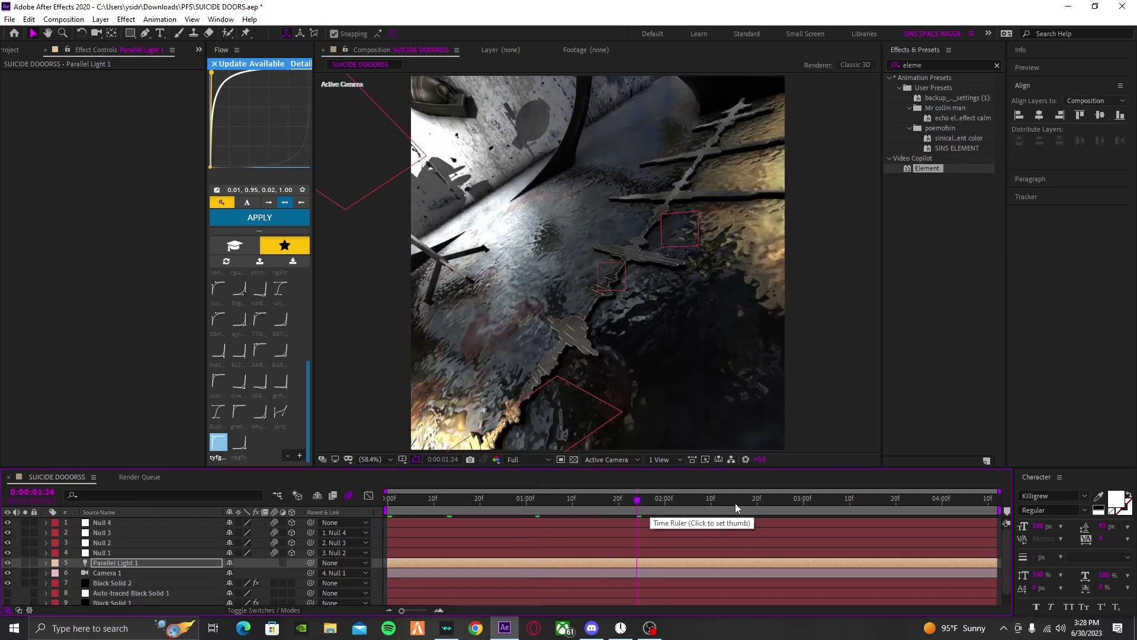
pyautogui.click(734, 503)
pyautogui.click(808, 503)
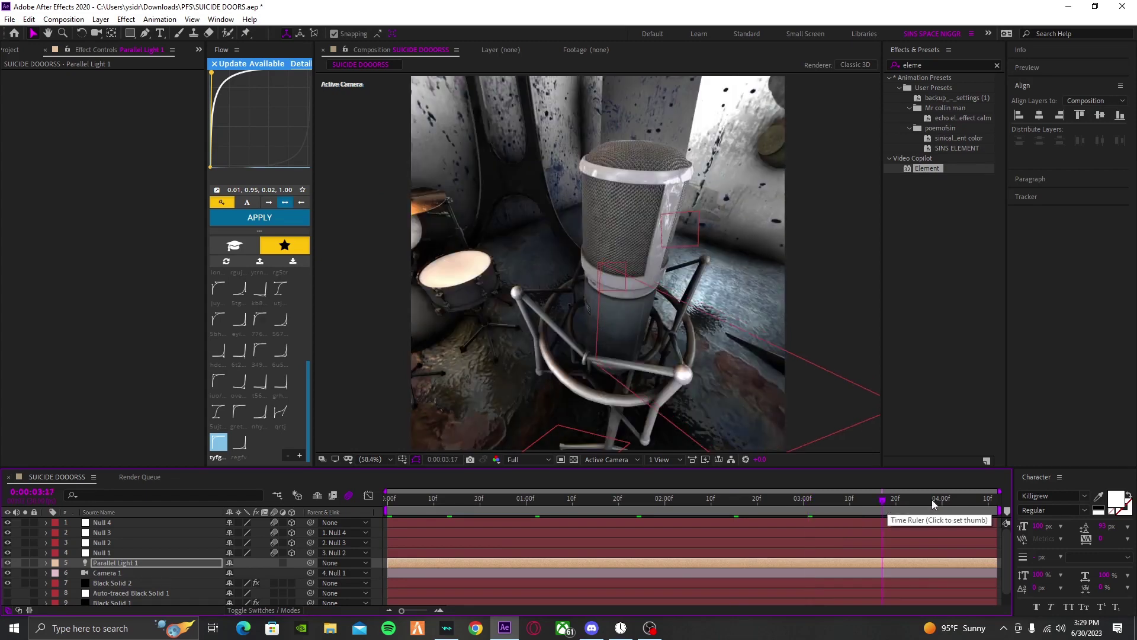
pyautogui.click(942, 503)
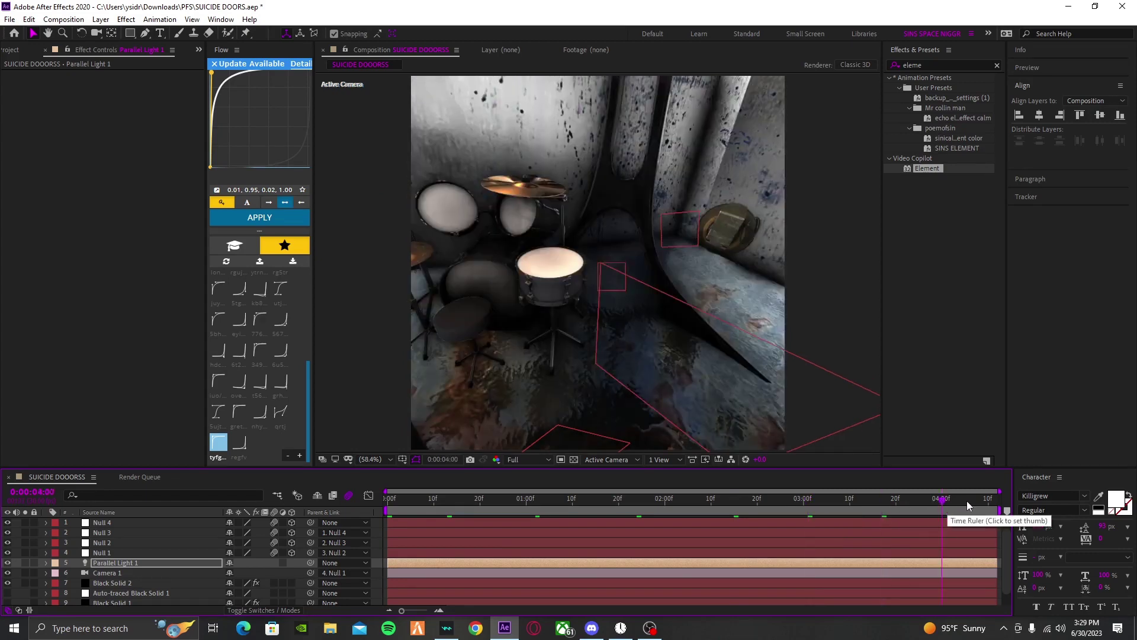
pyautogui.click(967, 504)
pyautogui.press('Home')
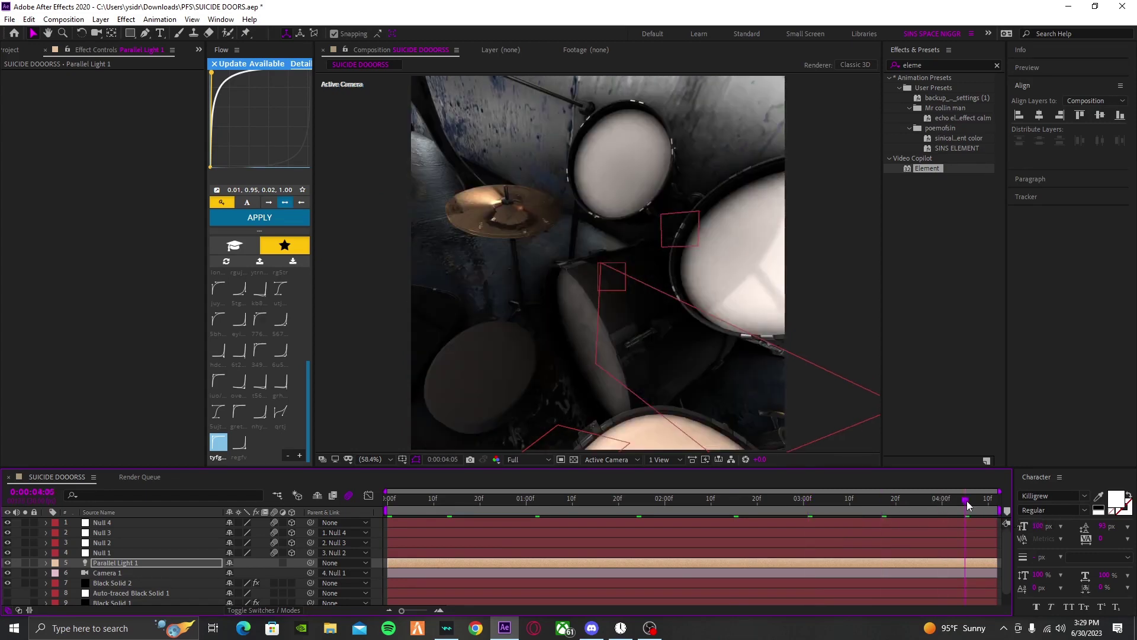
pyautogui.hotkey('ctrl', 's')
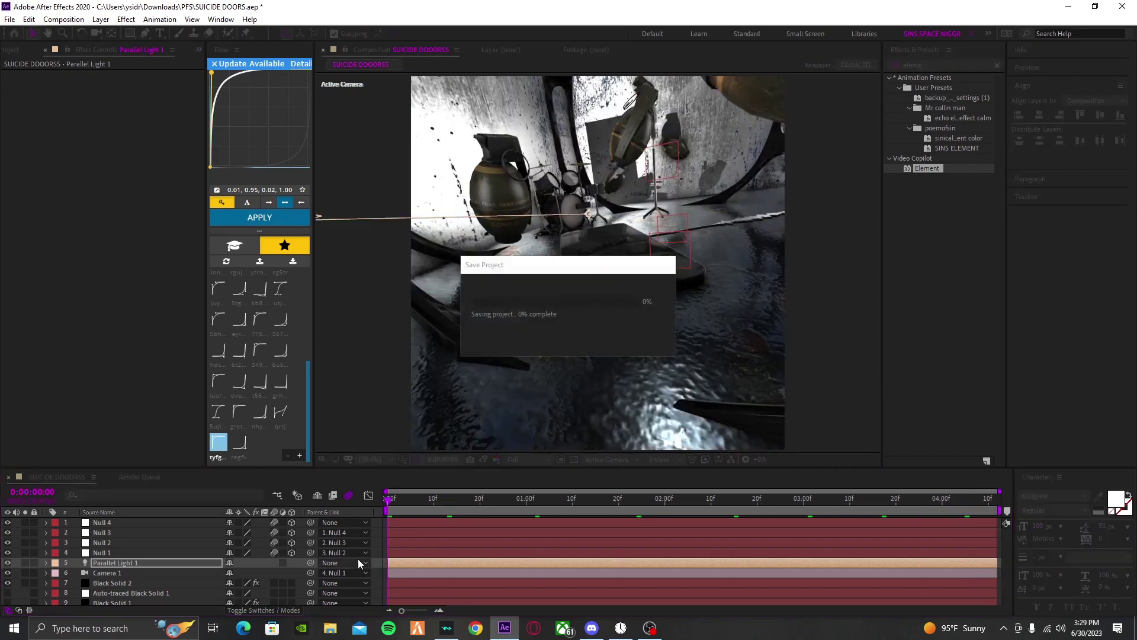
# Step: Enable keyframing for Camera 1's Focus Distance and Blur Level at 0:00:00:00
pyautogui.click(123, 574)
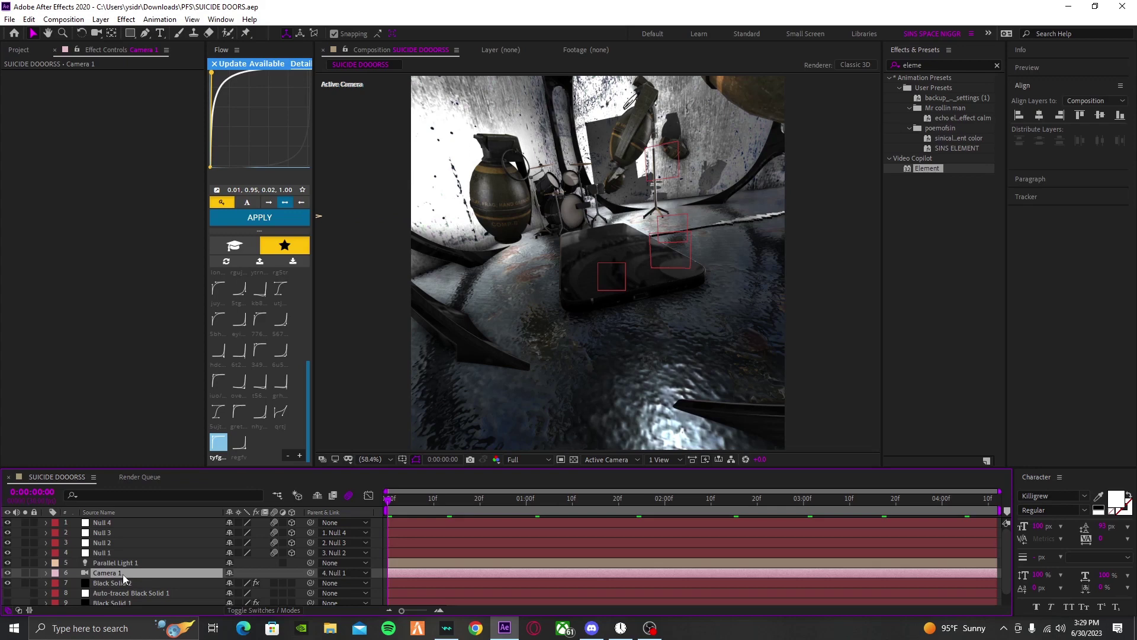
pyautogui.click(47, 574)
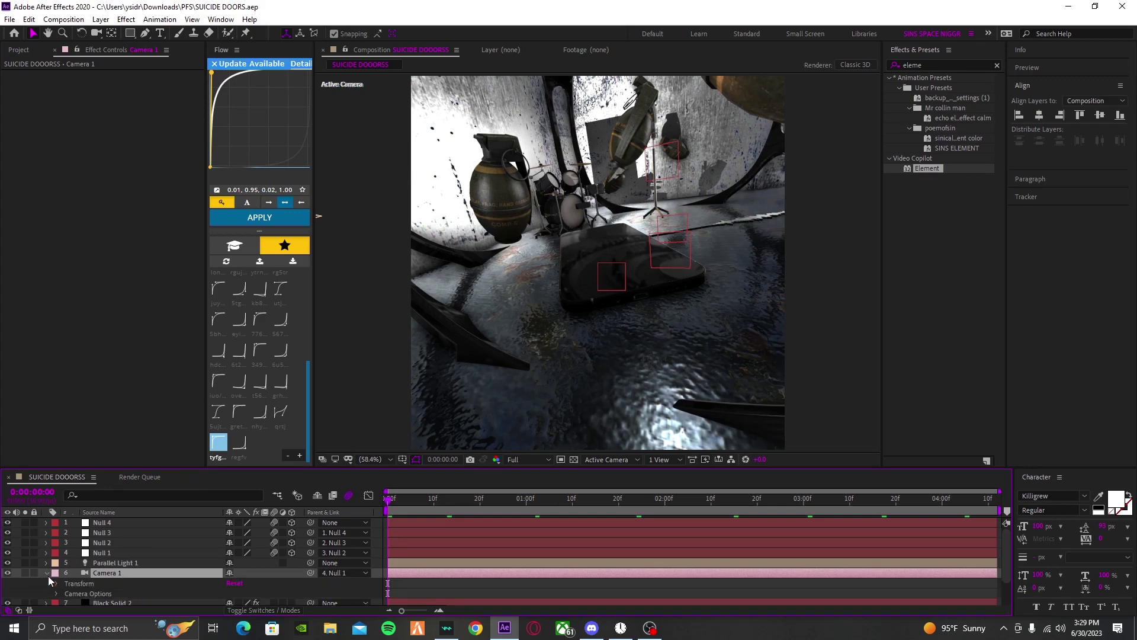
pyautogui.click(57, 555)
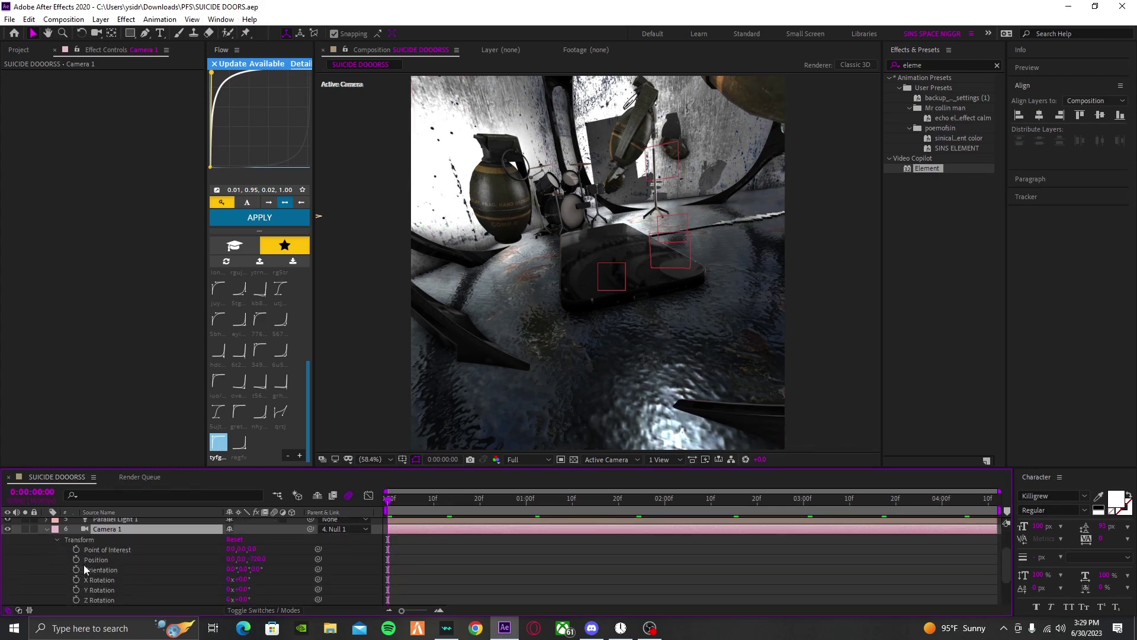
pyautogui.scroll(-2, 94, 587)
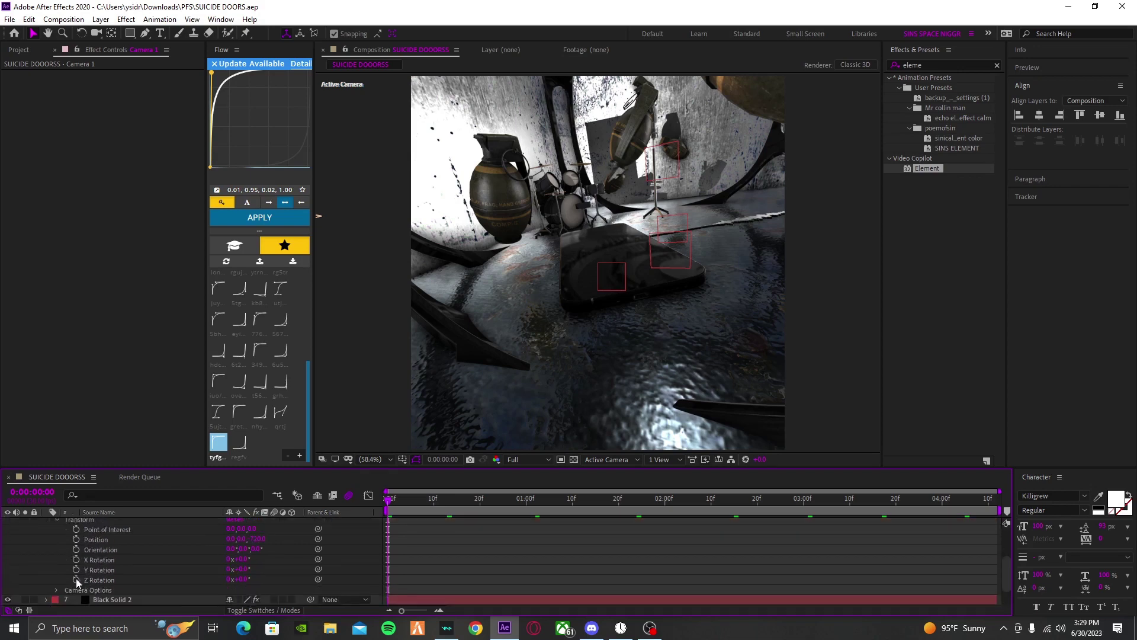
pyautogui.click(56, 585)
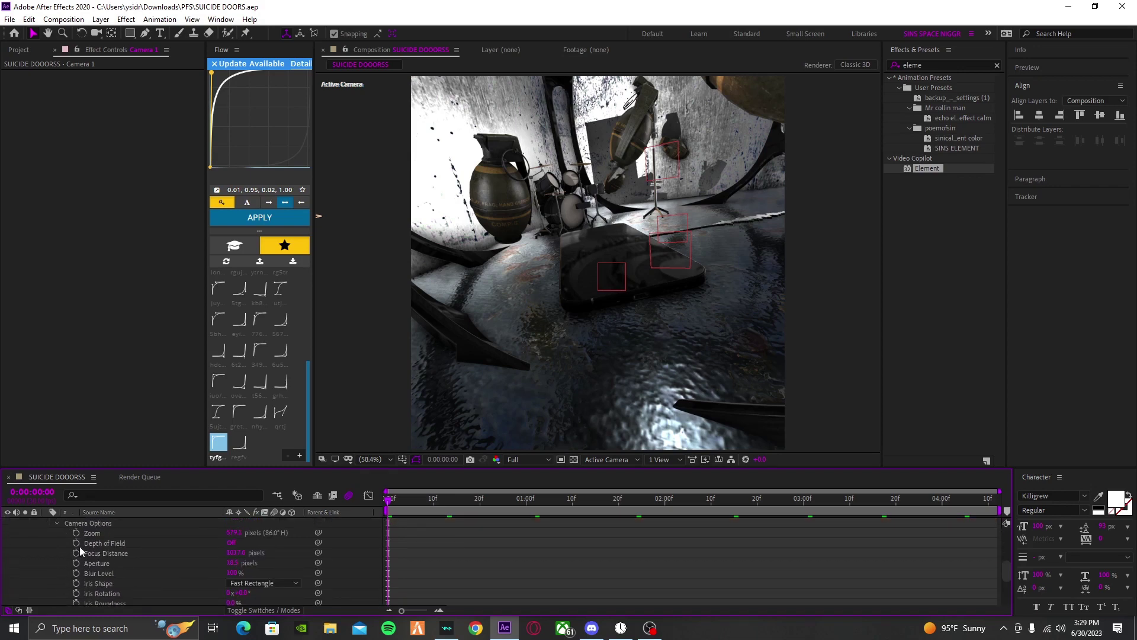
pyautogui.click(77, 553)
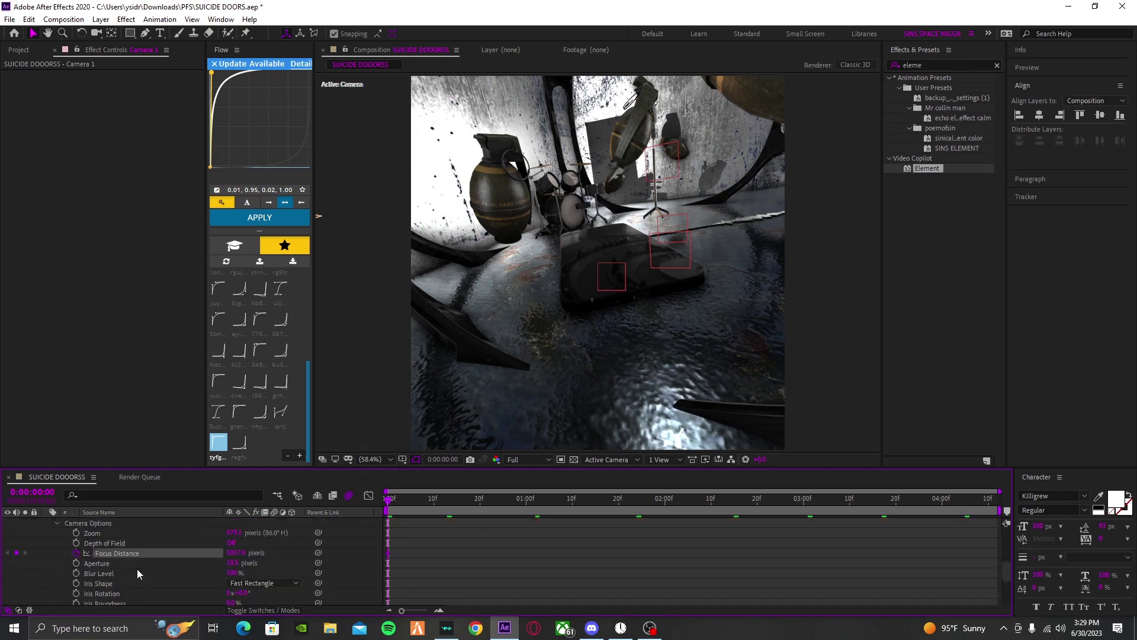
pyautogui.click(76, 573)
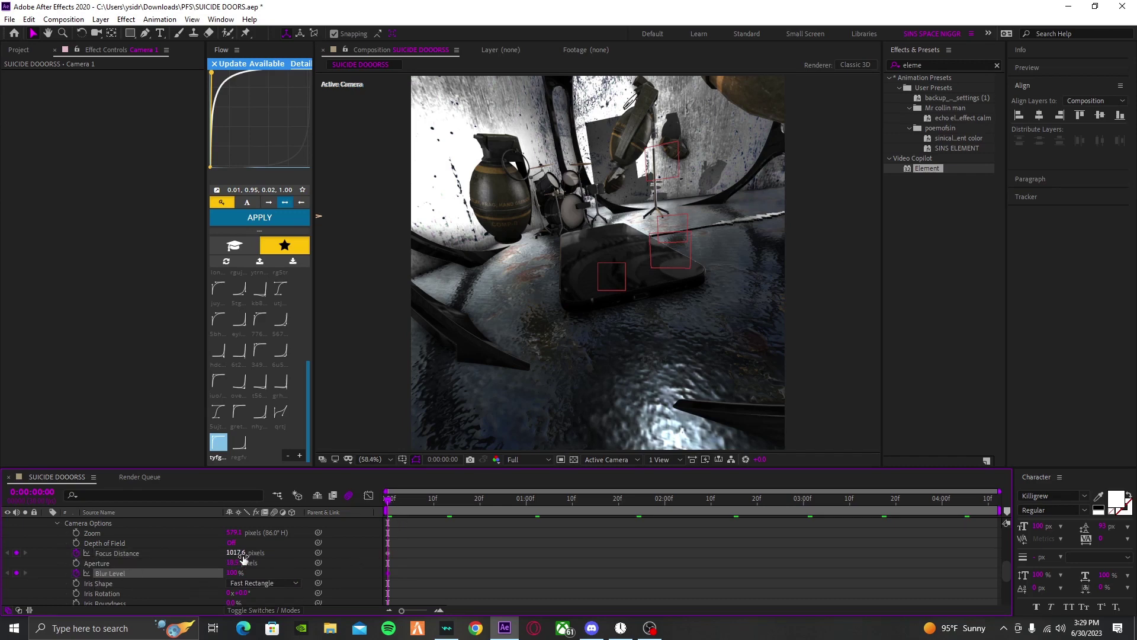
# Step: Set Camera 1's Focus Distance to 200 pixels and turn Depth of Field on
pyautogui.moveTo(243, 556)
pyautogui.mouseDown()
pyautogui.moveTo(144, 586)
pyautogui.moveTo(242, 552)
pyautogui.mouseUp()
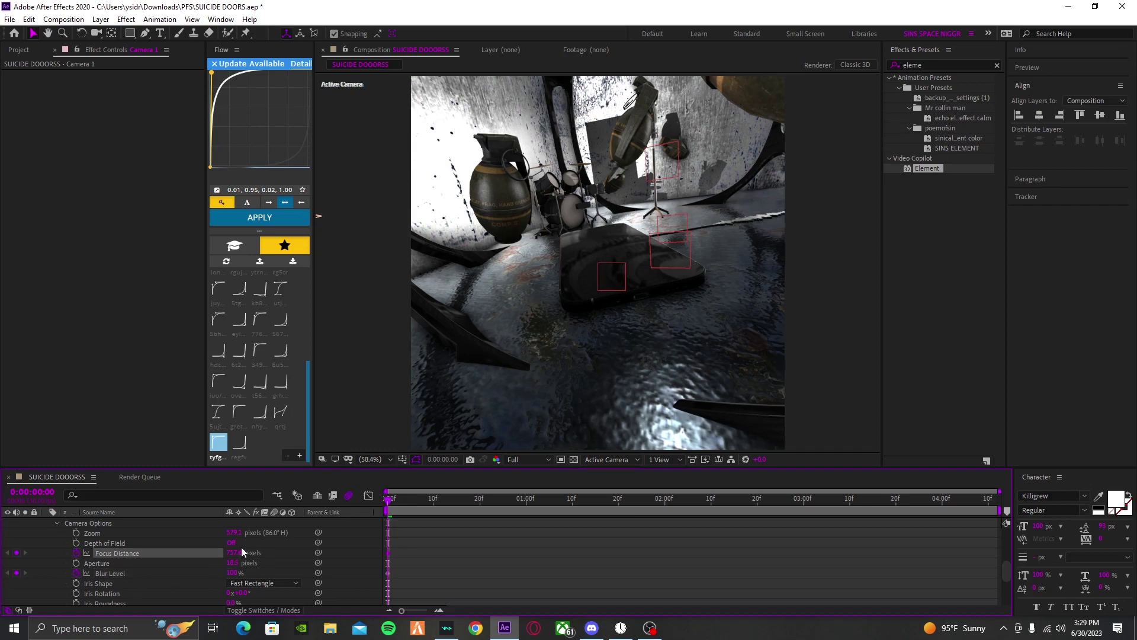
pyautogui.click(242, 553)
pyautogui.write('2000')
pyautogui.press('Return')
pyautogui.click(231, 543)
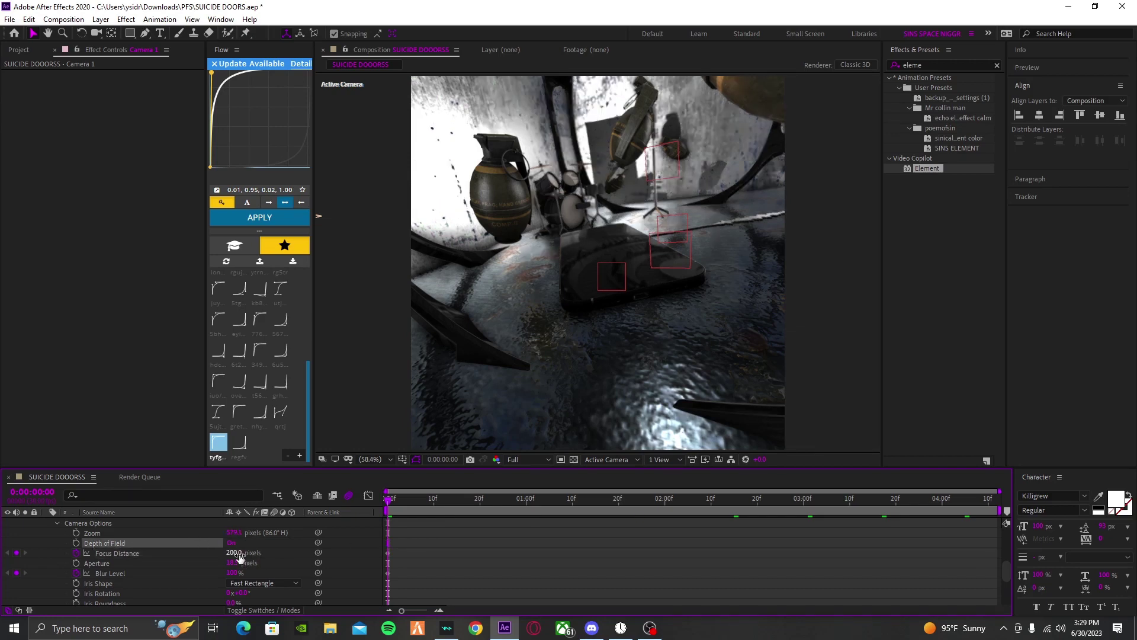
# Step: Try several other focus distances for Camera 1 and compare the image with Depth of Field off and on
pyautogui.moveTo(238, 553); pyautogui.dragTo(343, 562)
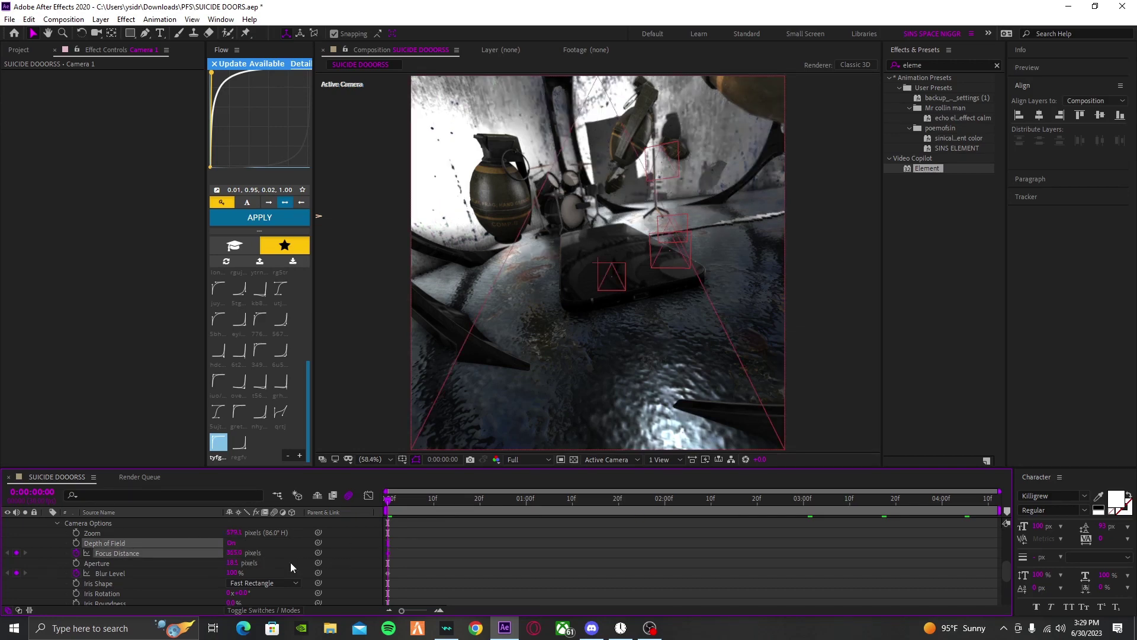
pyautogui.moveTo(233, 555); pyautogui.dragTo(488, 542)
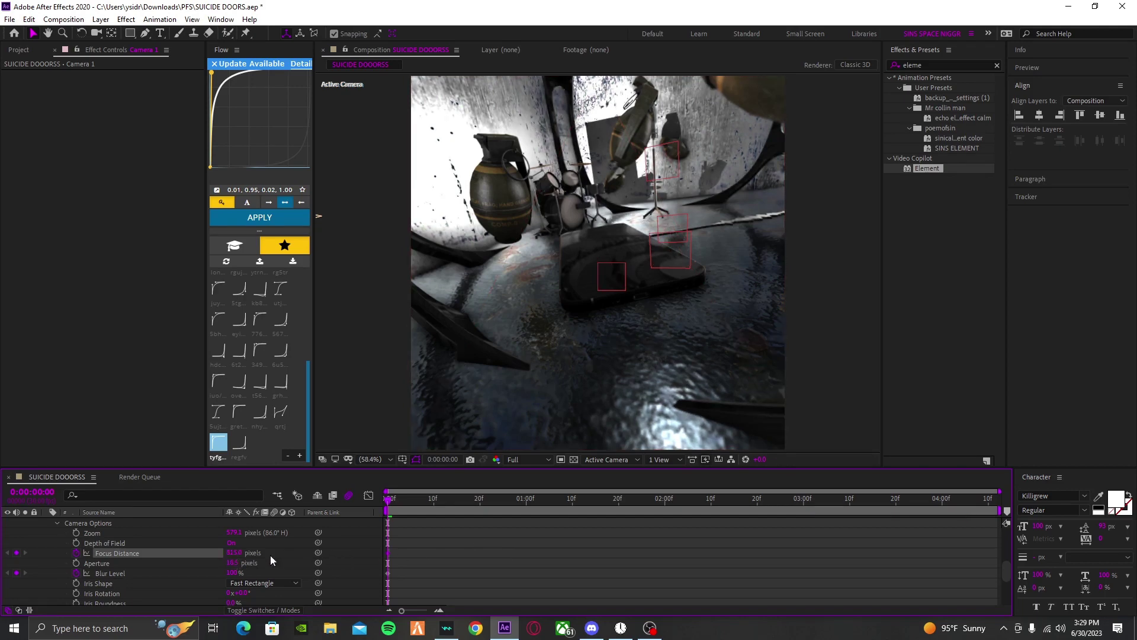
pyautogui.moveTo(232, 553); pyautogui.dragTo(521, 555)
pyautogui.click(237, 552)
pyautogui.write('20')
pyautogui.press('Return')
pyautogui.moveTo(232, 554); pyautogui.dragTo(278, 556)
pyautogui.click(231, 543)
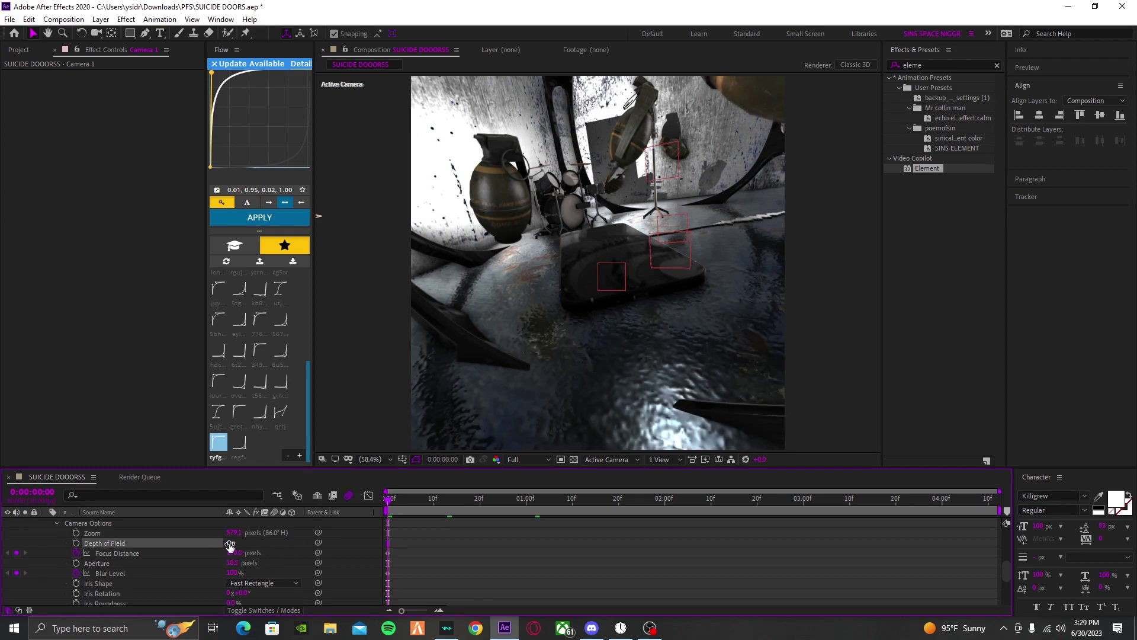
pyautogui.click(230, 543)
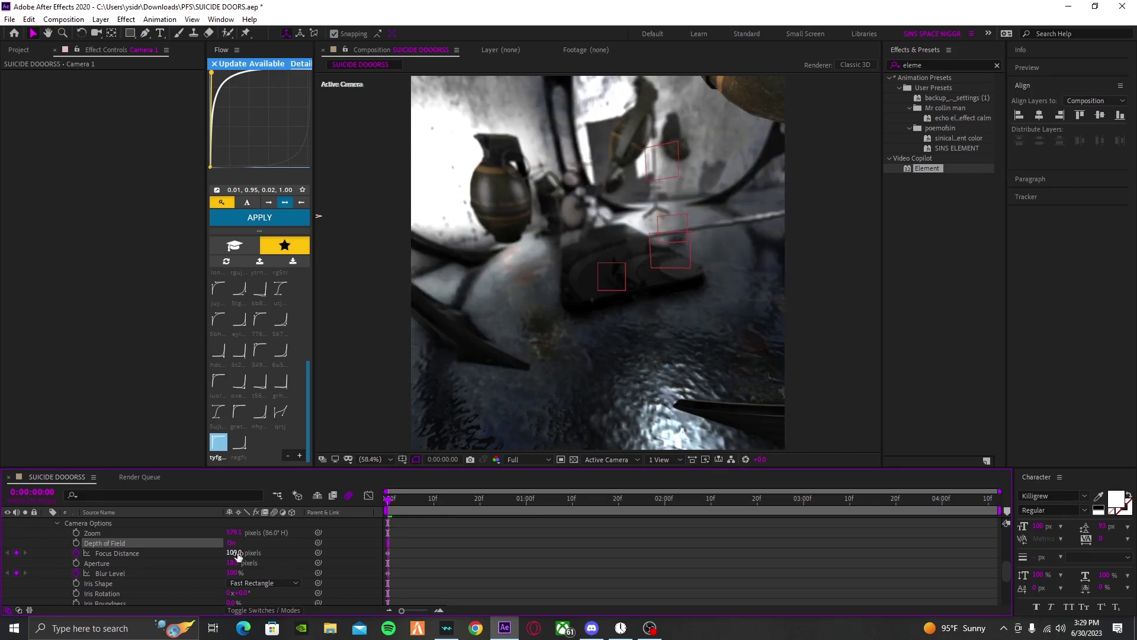
# Step: Test a Focus Distance of 200 pixels at the start, set it to 300 pixels and save the project
pyautogui.click(235, 552)
pyautogui.write('200')
pyautogui.press('Return')
pyautogui.click(237, 552)
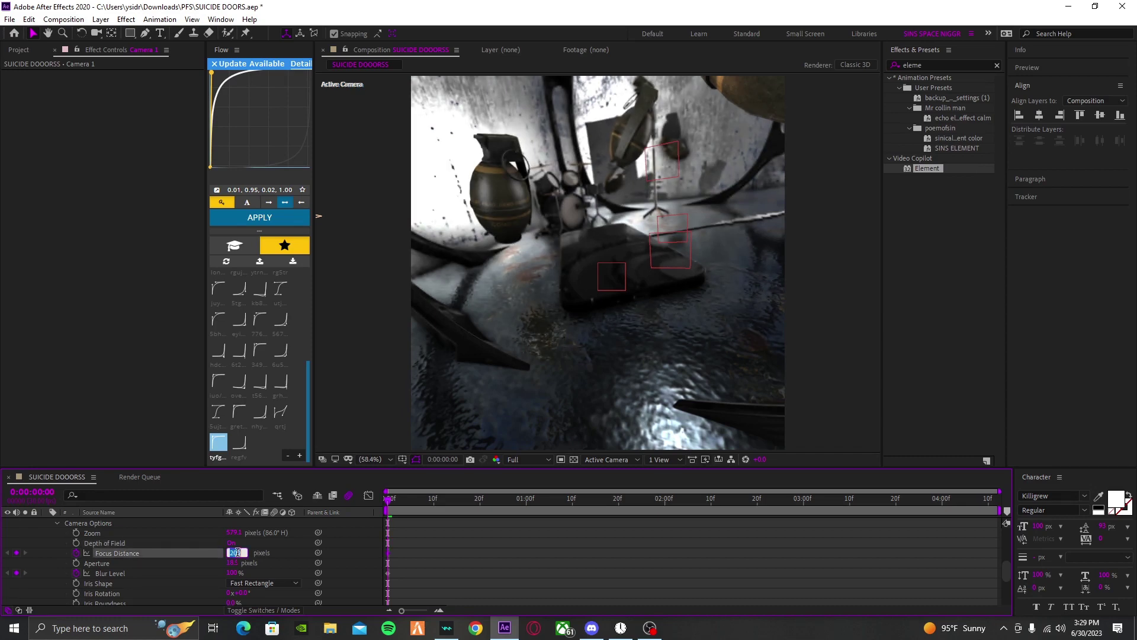
pyautogui.write('300')
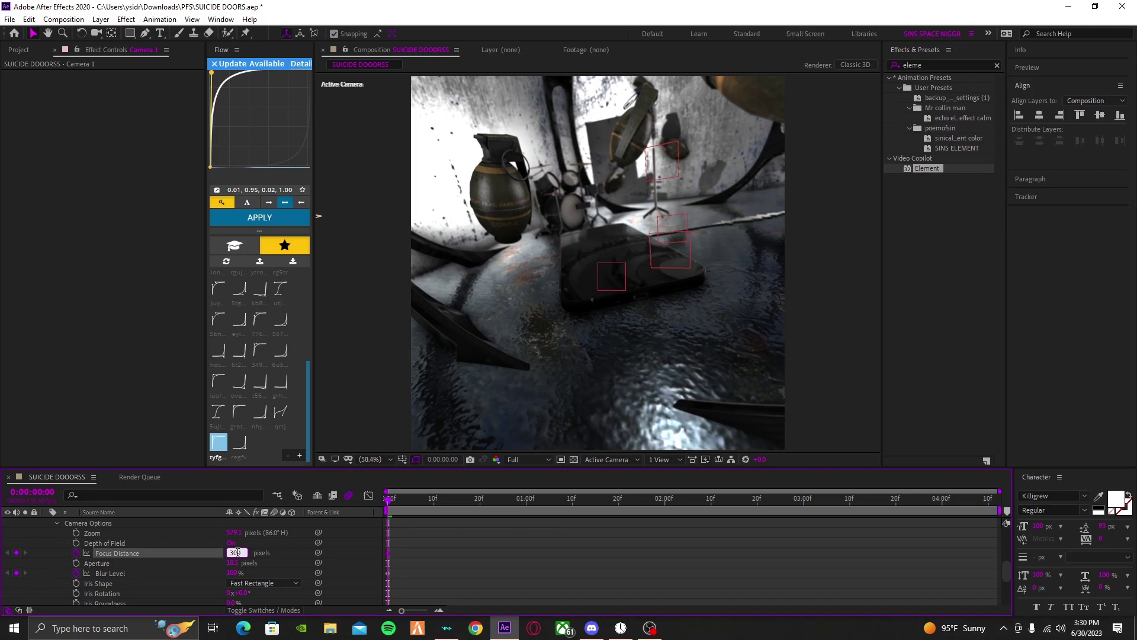
pyautogui.press('Return')
pyautogui.hotkey('ctrl', 's')
# Step: At 0:00:00:16, test larger and smaller focus distances for Camera 1 and keyframe the Focus Distance at 100 pixels
pyautogui.click(437, 500)
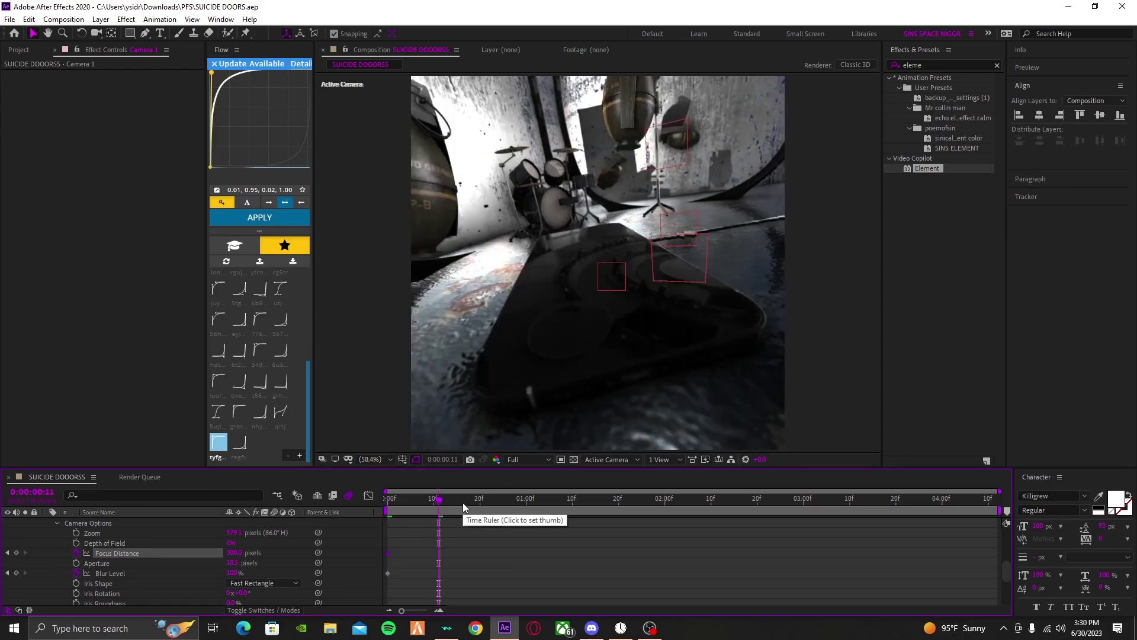
pyautogui.click(463, 502)
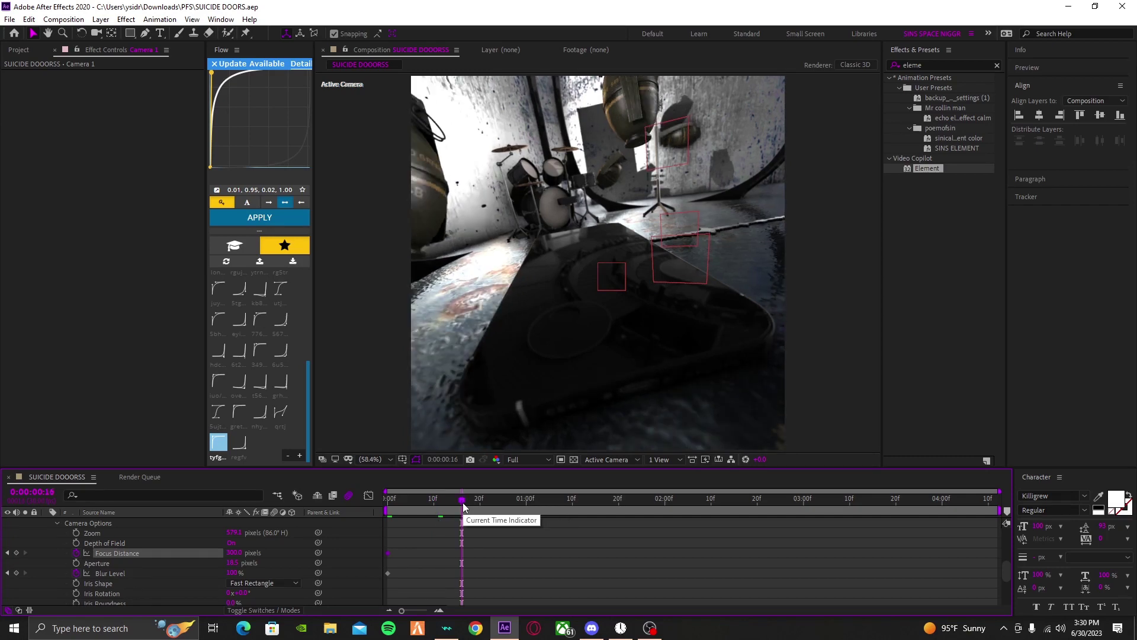
pyautogui.moveTo(236, 555); pyautogui.dragTo(319, 549)
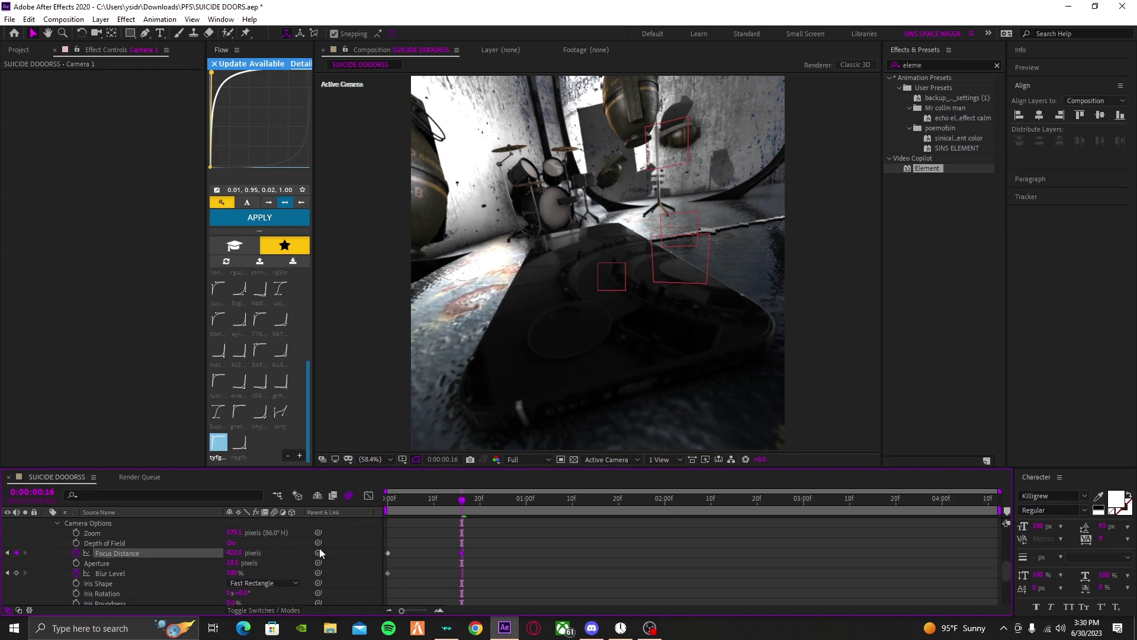
pyautogui.moveTo(230, 553); pyautogui.dragTo(305, 557)
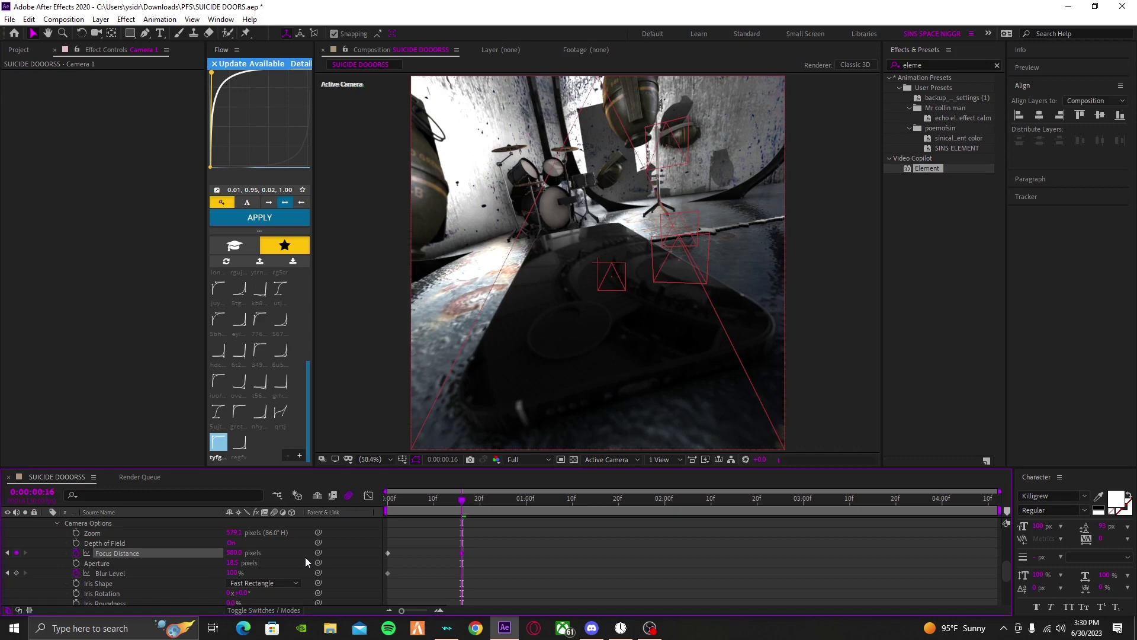
pyautogui.moveTo(235, 554); pyautogui.dragTo(319, 557)
pyautogui.moveTo(237, 552)
pyautogui.mouseDown()
pyautogui.moveTo(279, 553)
pyautogui.moveTo(237, 547)
pyautogui.mouseUp()
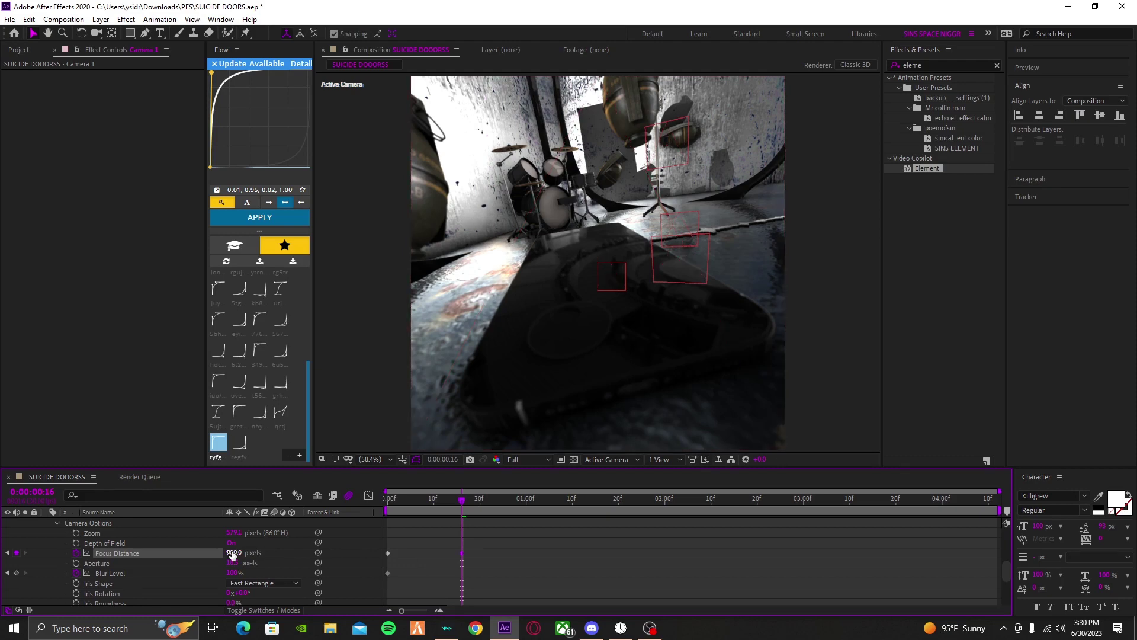
pyautogui.click(232, 555)
pyautogui.write('90')
pyautogui.press('Return')
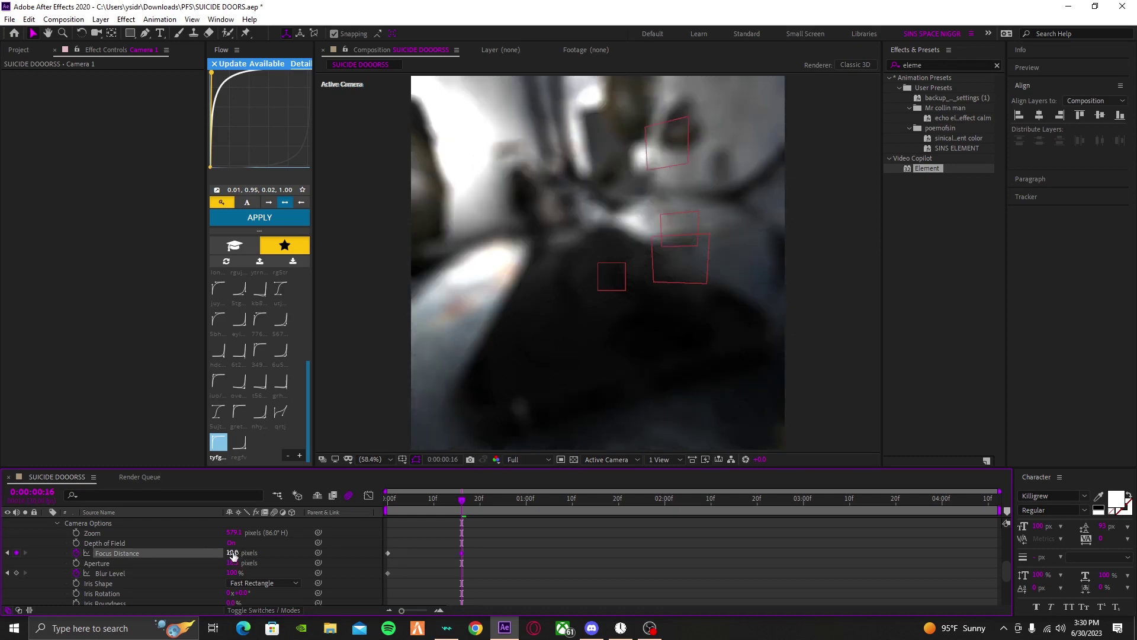
pyautogui.click(232, 553)
pyautogui.write('100')
pyautogui.press('Return')
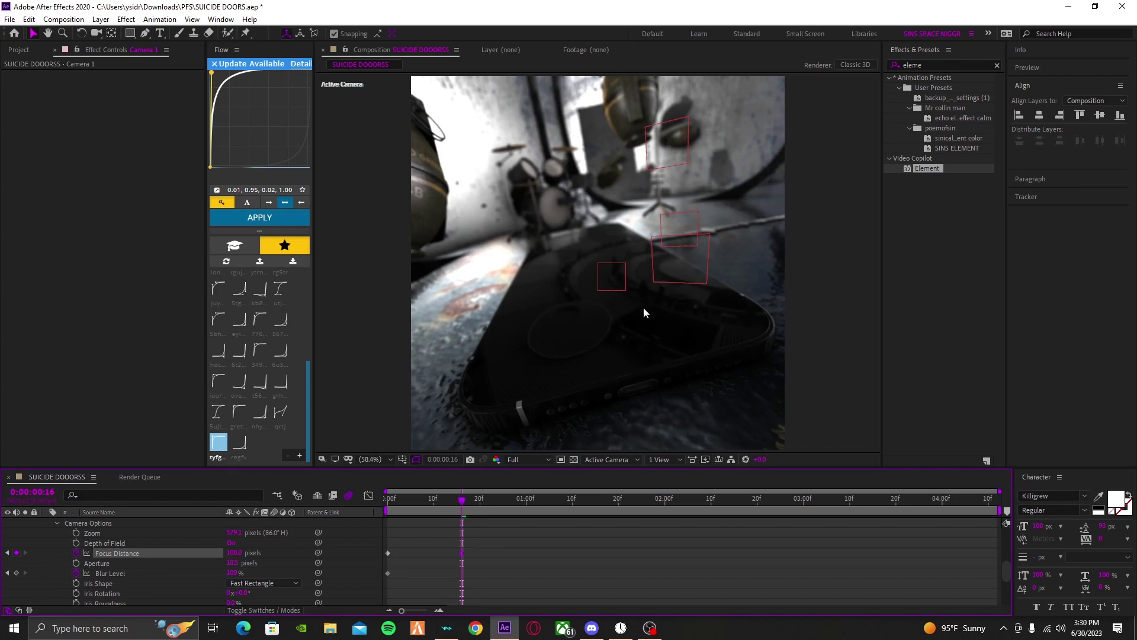
# Step: Step through the camera move to 0:00:01:23 and keyframe Camera 1's Focus Distance at 120 pixels
pyautogui.click(518, 502)
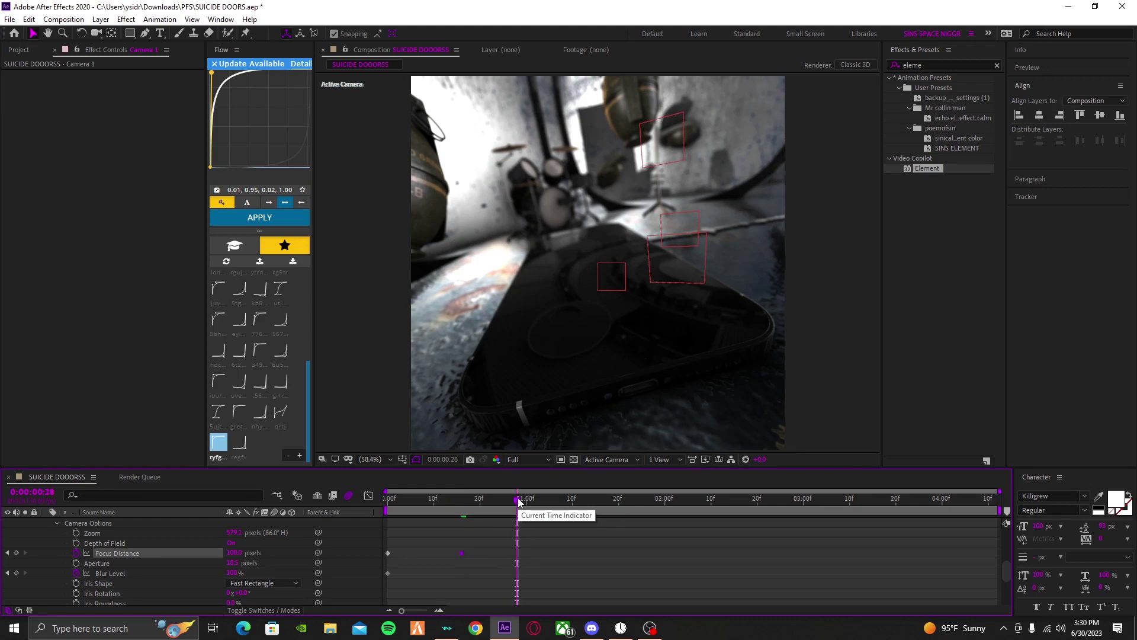
pyautogui.click(568, 500)
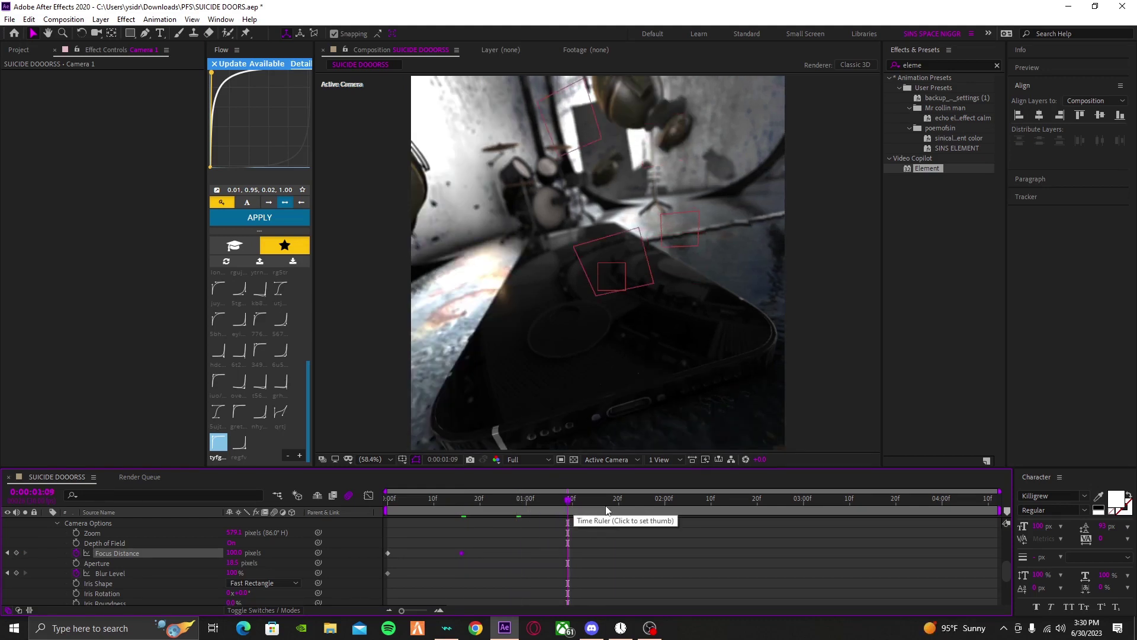
pyautogui.click(614, 503)
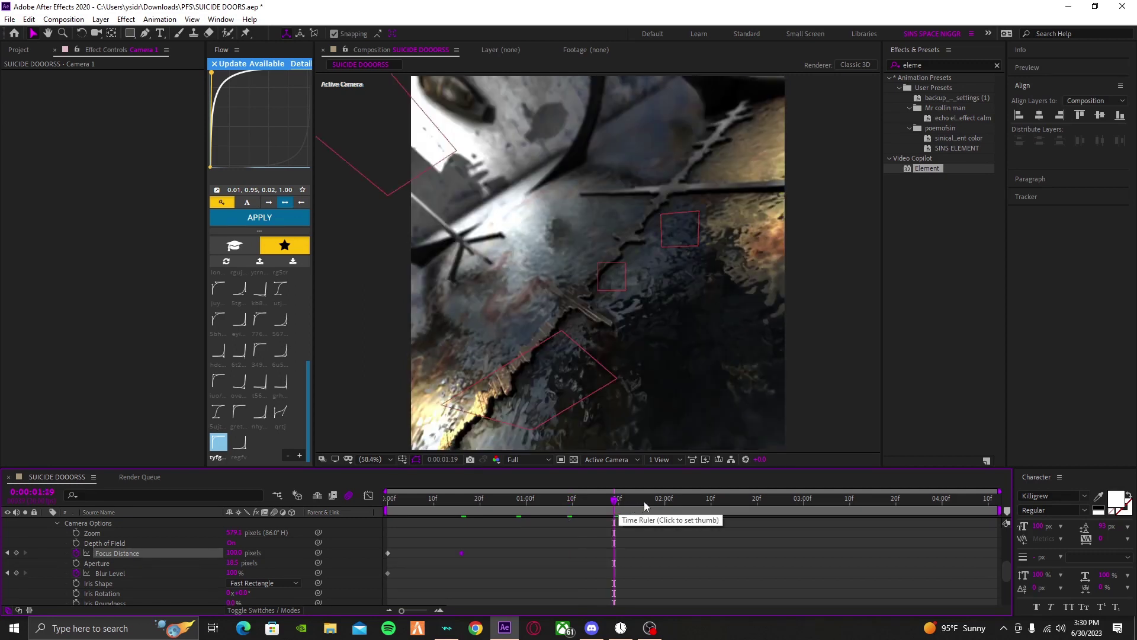
pyautogui.click(633, 502)
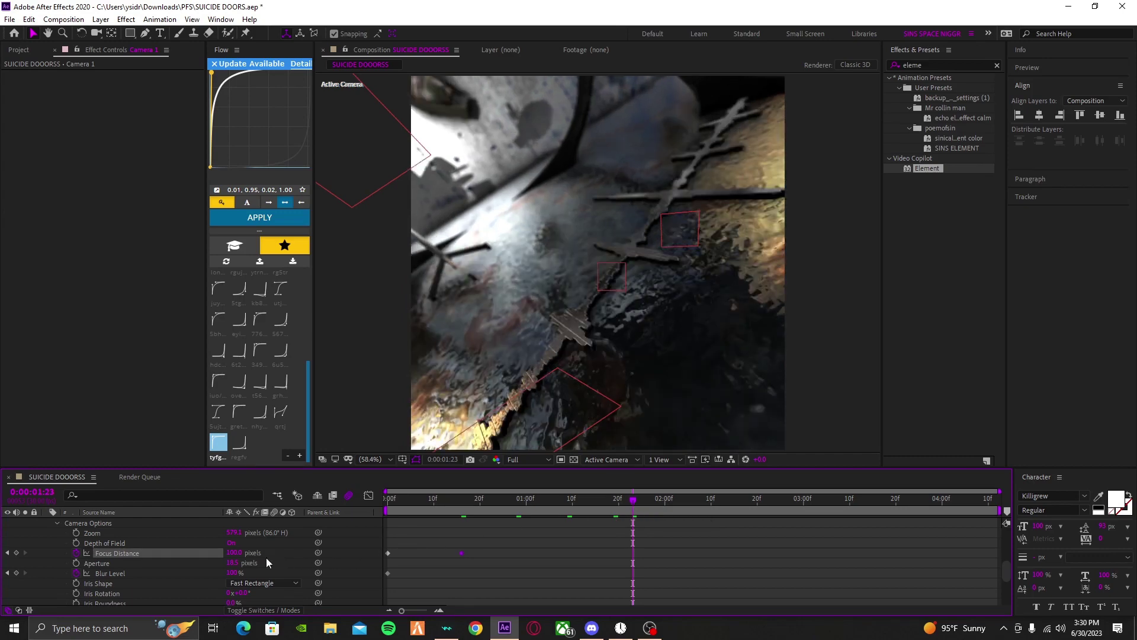
pyautogui.click(235, 553)
pyautogui.write('120')
pyautogui.press('Return')
# Step: Step through the camera move to 0:00:02:26 and test Camera 1 Focus Distances of 300 and 100 pixels on the microphone
pyautogui.click(703, 499)
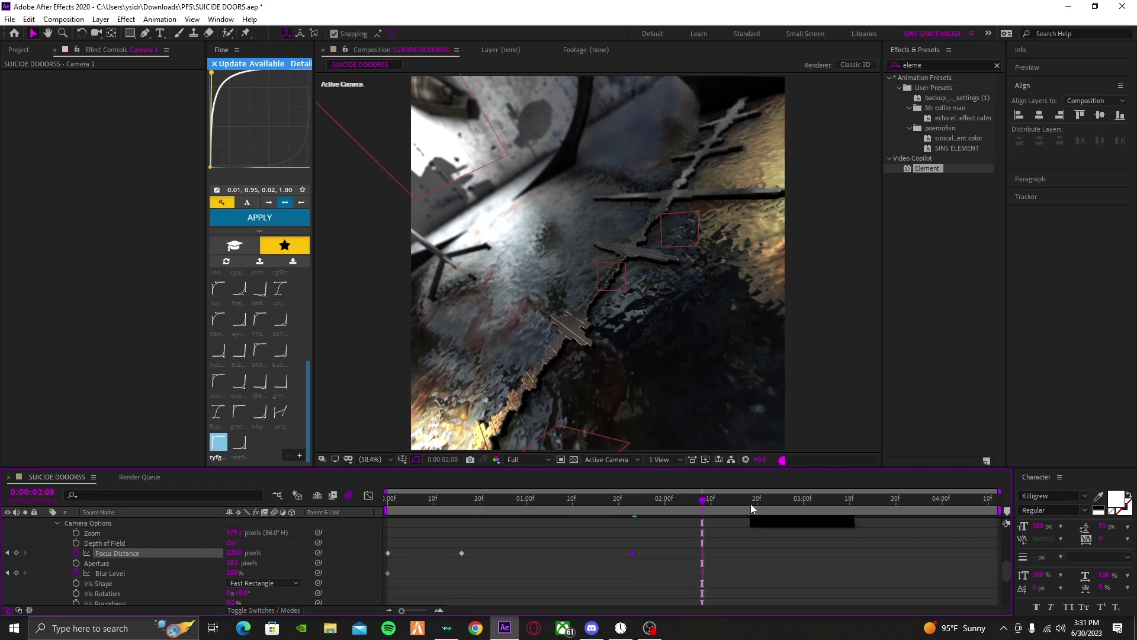
pyautogui.click(747, 503)
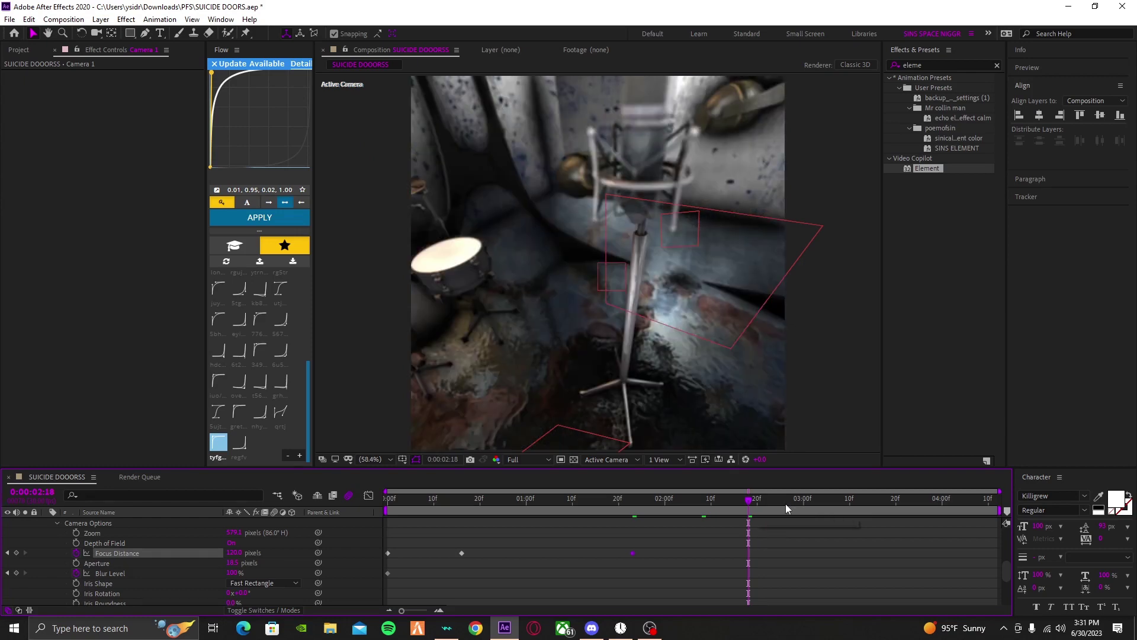
pyautogui.click(785, 503)
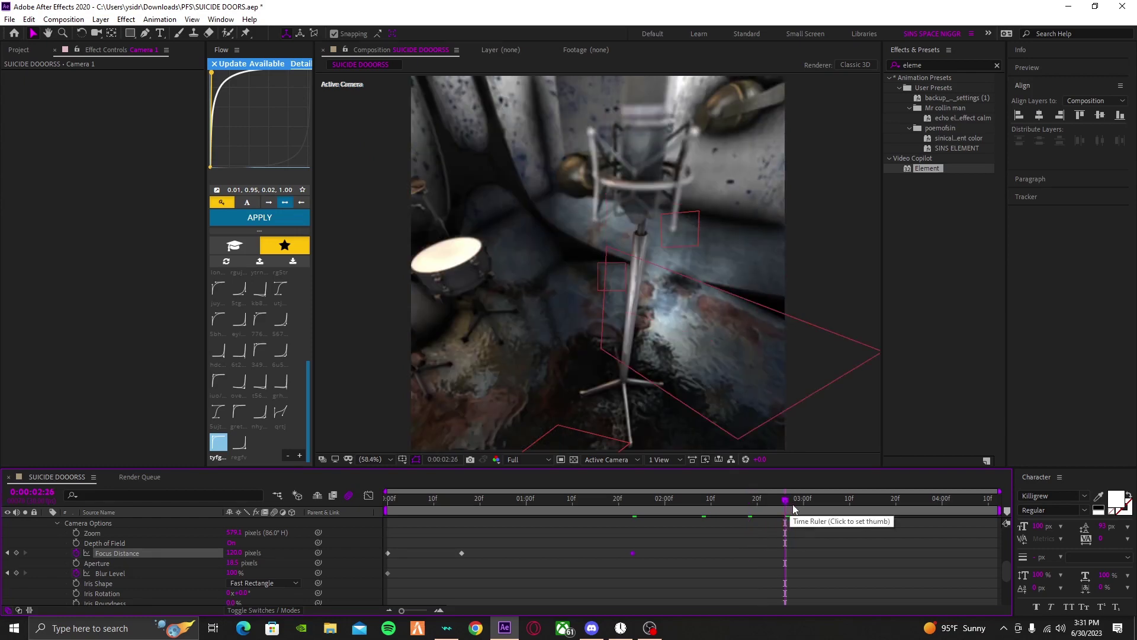
pyautogui.click(234, 553)
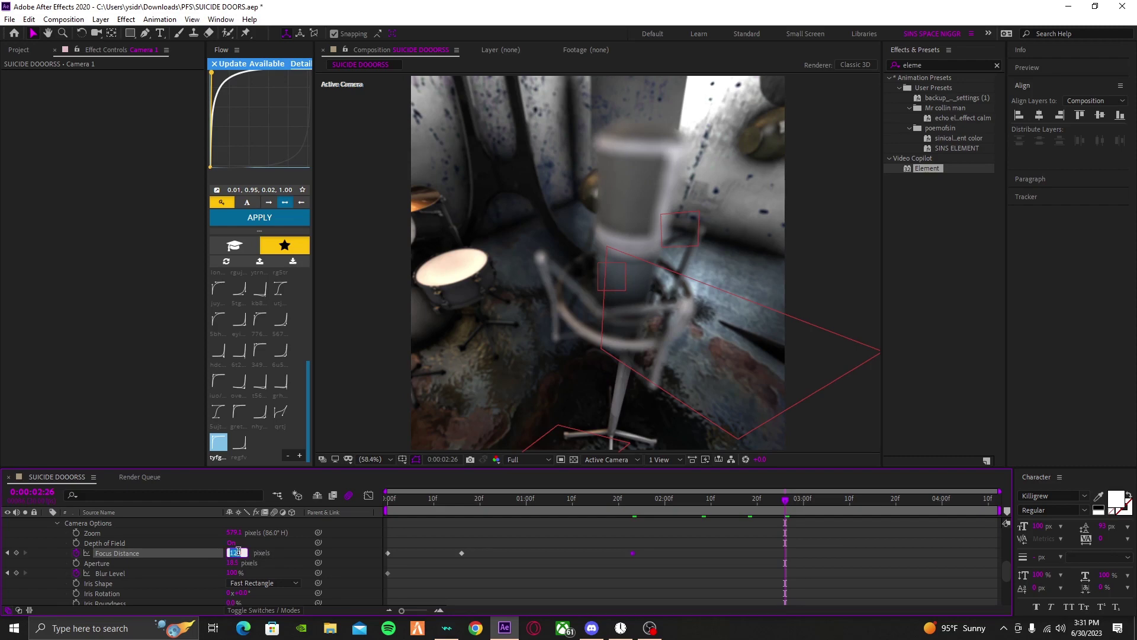
pyautogui.write('300')
pyautogui.press('Return')
pyautogui.click(234, 553)
pyautogui.write('100')
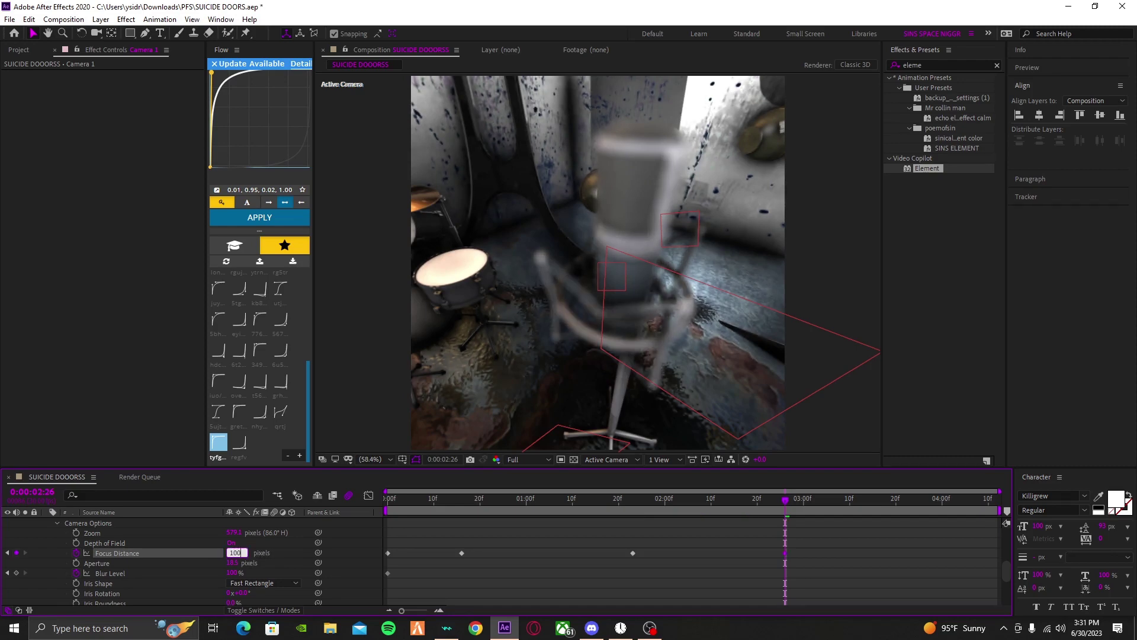
pyautogui.press('Return')
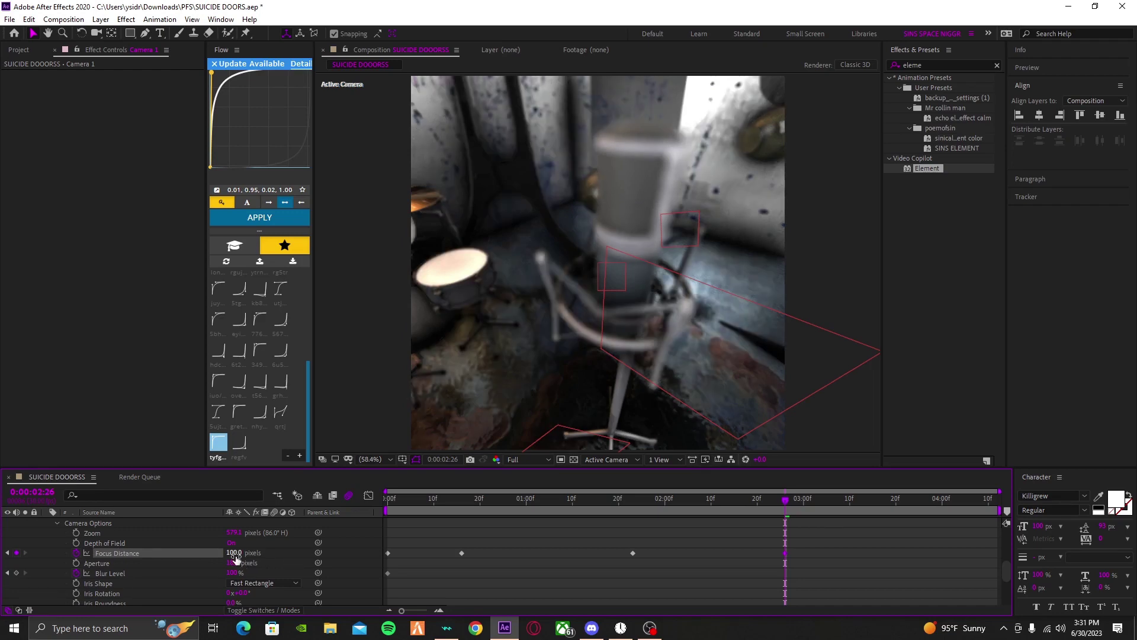
# Step: Test Camera 1's Focus Distance at 200 and 0 pixels, adjusting it lower and higher from each value
pyautogui.click(235, 555)
pyautogui.write('200')
pyautogui.press('Return')
pyautogui.moveTo(236, 559); pyautogui.dragTo(165, 569)
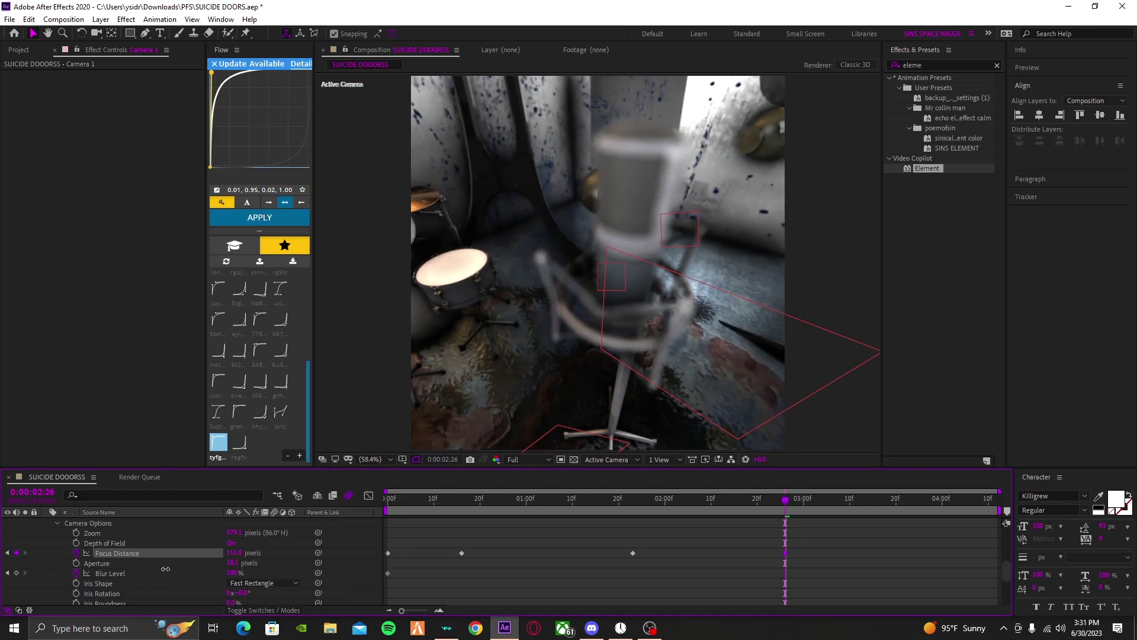
pyautogui.click(233, 555)
pyautogui.write('0')
pyautogui.press('Return')
pyautogui.moveTo(232, 554); pyautogui.dragTo(333, 553)
pyautogui.moveTo(235, 553); pyautogui.dragTo(236, 553)
# Step: Compare Camera 1 Focus Distances of 200, 150 and 76 pixels at the microphone shot
pyautogui.click(236, 553)
pyautogui.write('200')
pyautogui.press('Return')
pyautogui.click(236, 553)
pyautogui.write('150')
pyautogui.press('Return')
pyautogui.click(235, 553)
pyautogui.write('76')
pyautogui.press('Return')
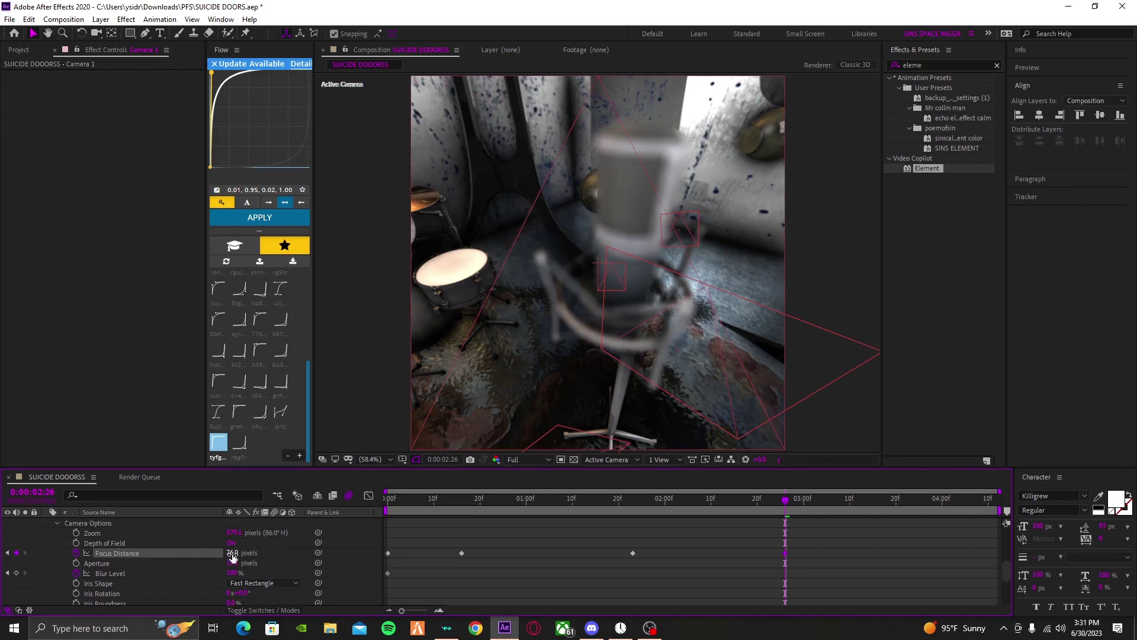
# Step: Set Camera 1's Focus Distance to 67 pixels and reduce it to 29 pixels to focus on the microphone
pyautogui.click(233, 553)
pyautogui.write('67')
pyautogui.press('Return')
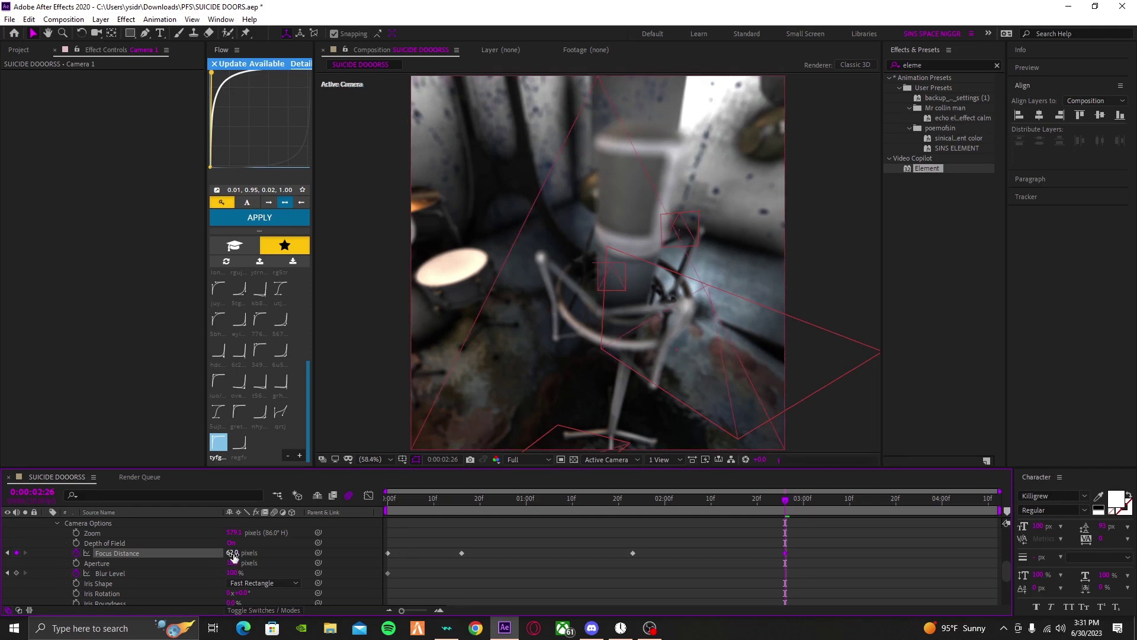
pyautogui.moveTo(234, 557); pyautogui.dragTo(215, 558)
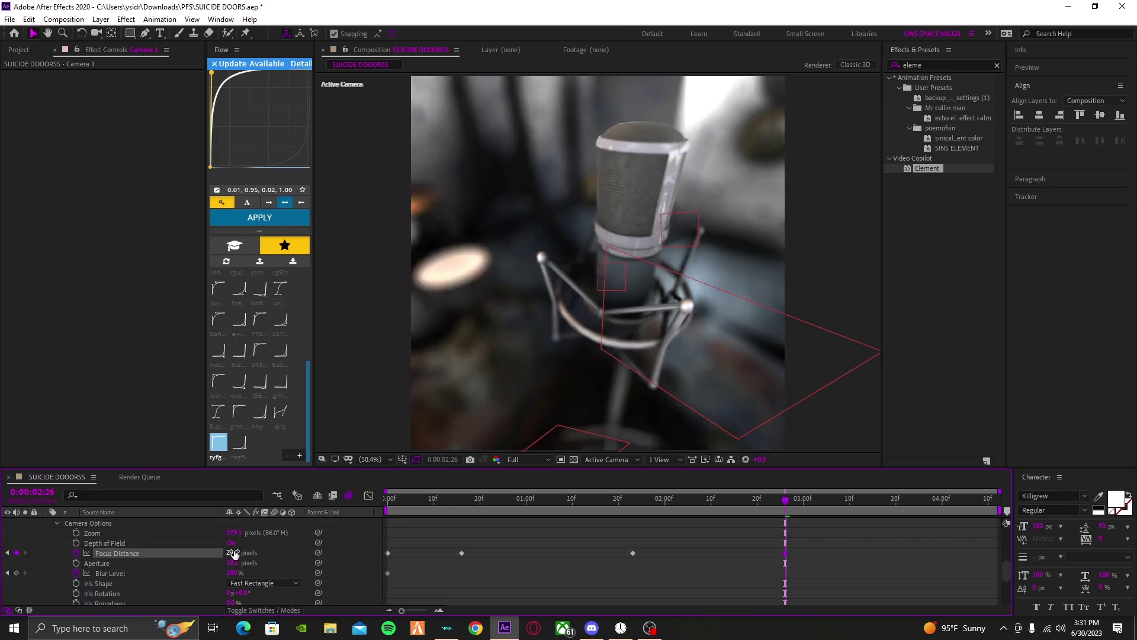
pyautogui.click(673, 578)
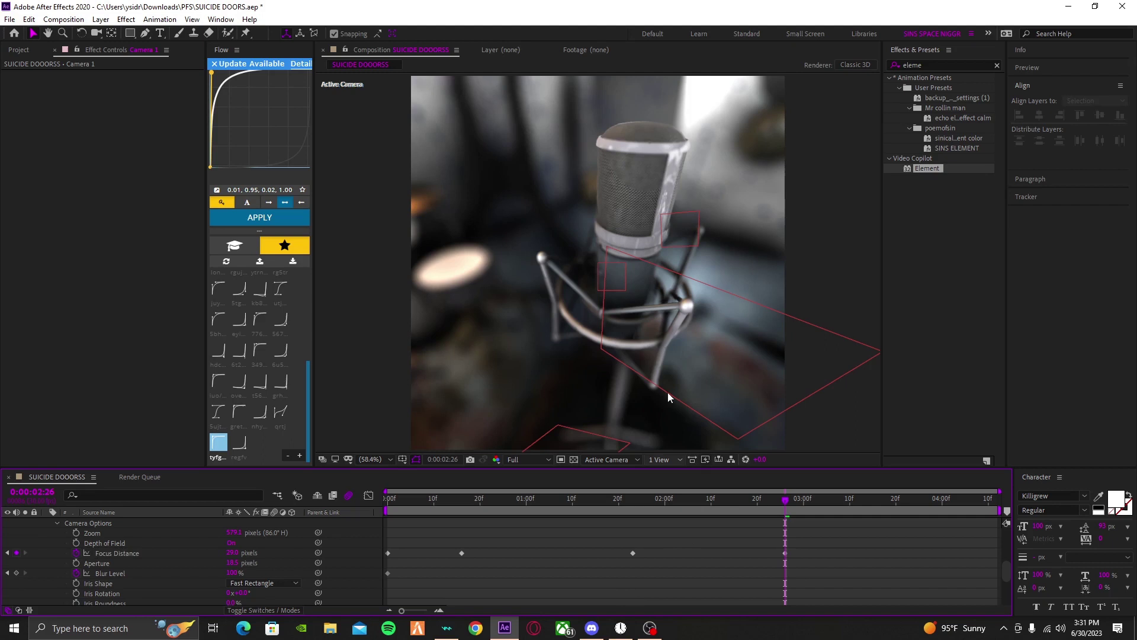
# Step: Test smaller Camera 1 Focus Distances of 5, 10 and 20 pixels at 0:00:02:26
pyautogui.click(234, 553)
pyautogui.write('300')
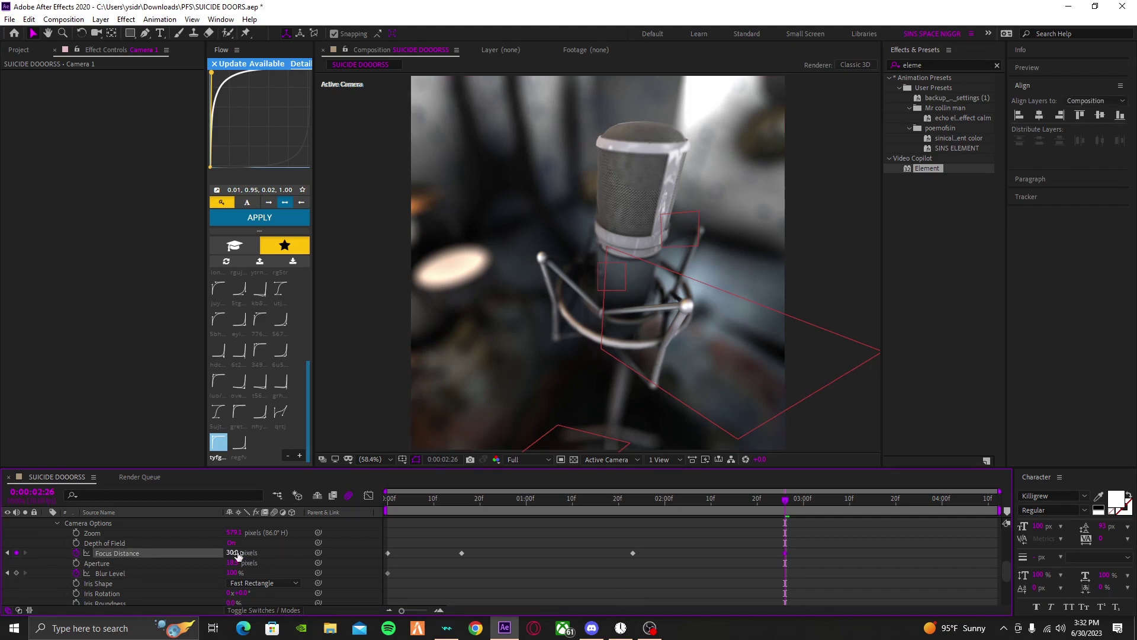
pyautogui.click(237, 552)
pyautogui.write('50')
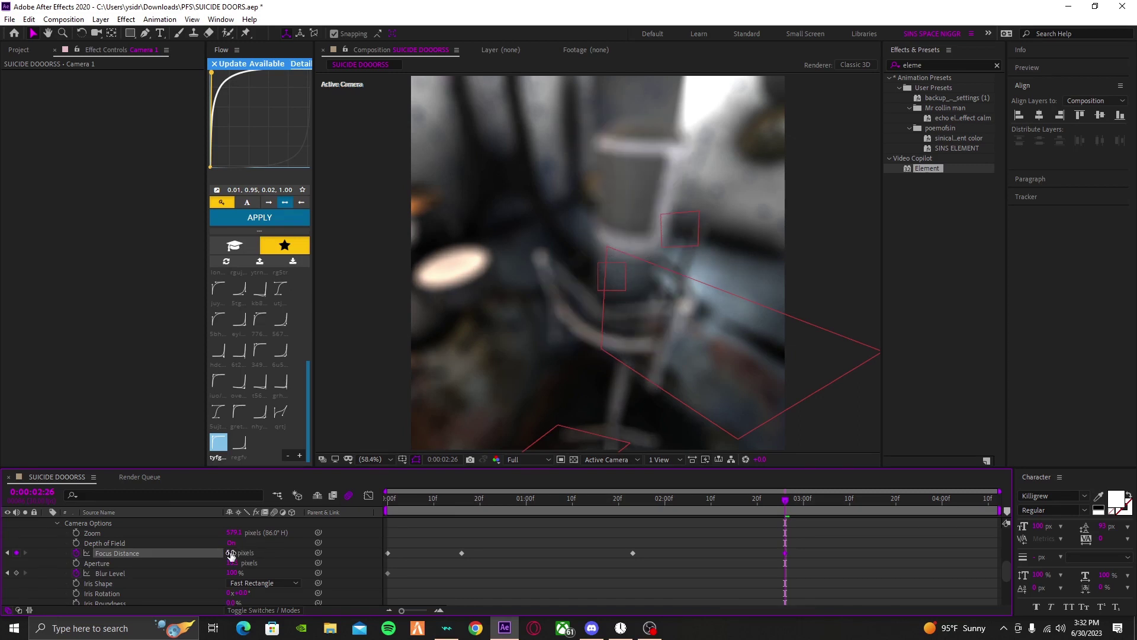
pyautogui.click(231, 554)
pyautogui.write('10')
pyautogui.press('Return')
pyautogui.click(231, 552)
pyautogui.write('200')
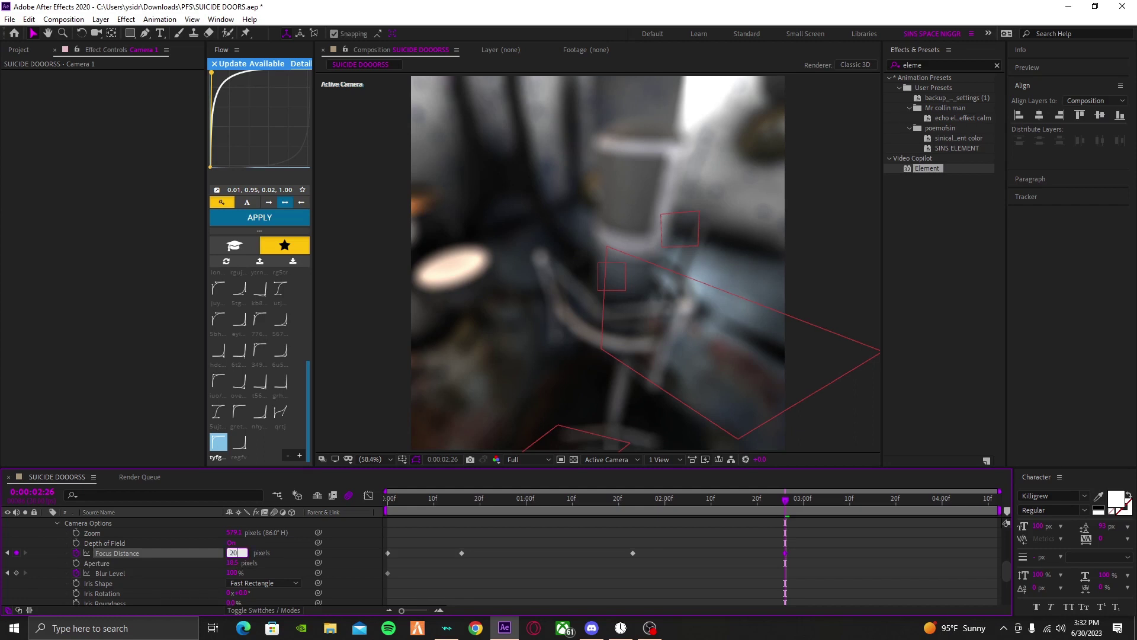
pyautogui.press('Return')
pyautogui.click(721, 564)
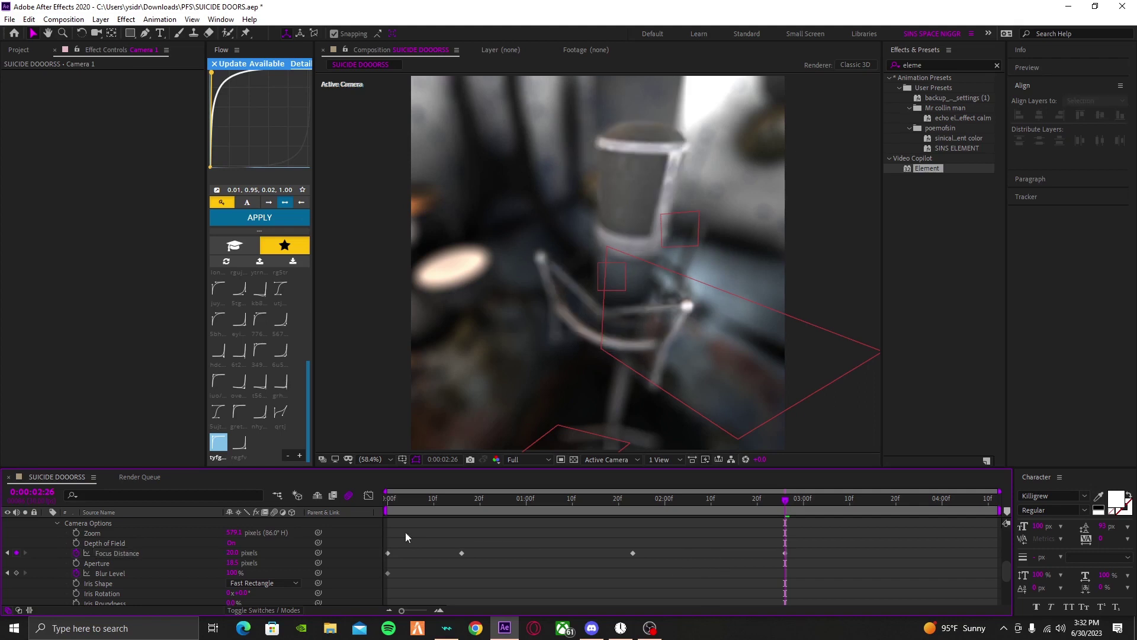
# Step: Set Camera 1's Focus Distance keyframe at 0:00:02:26 to 30 pixels
pyautogui.click(235, 552)
pyautogui.write('30')
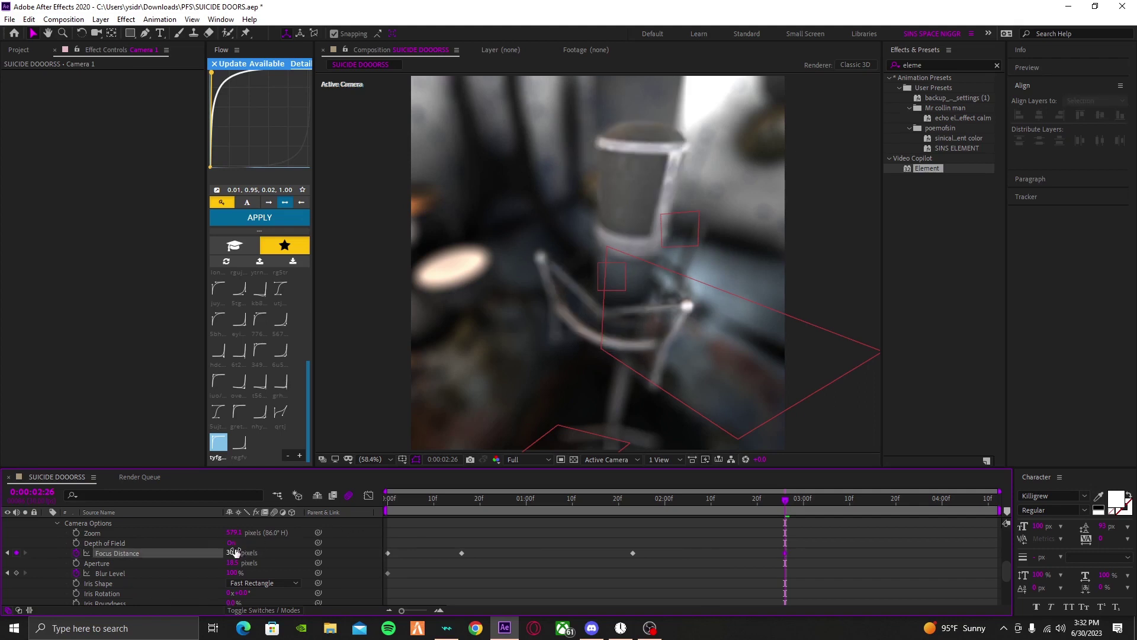
pyautogui.press('Return')
pyautogui.click(904, 549)
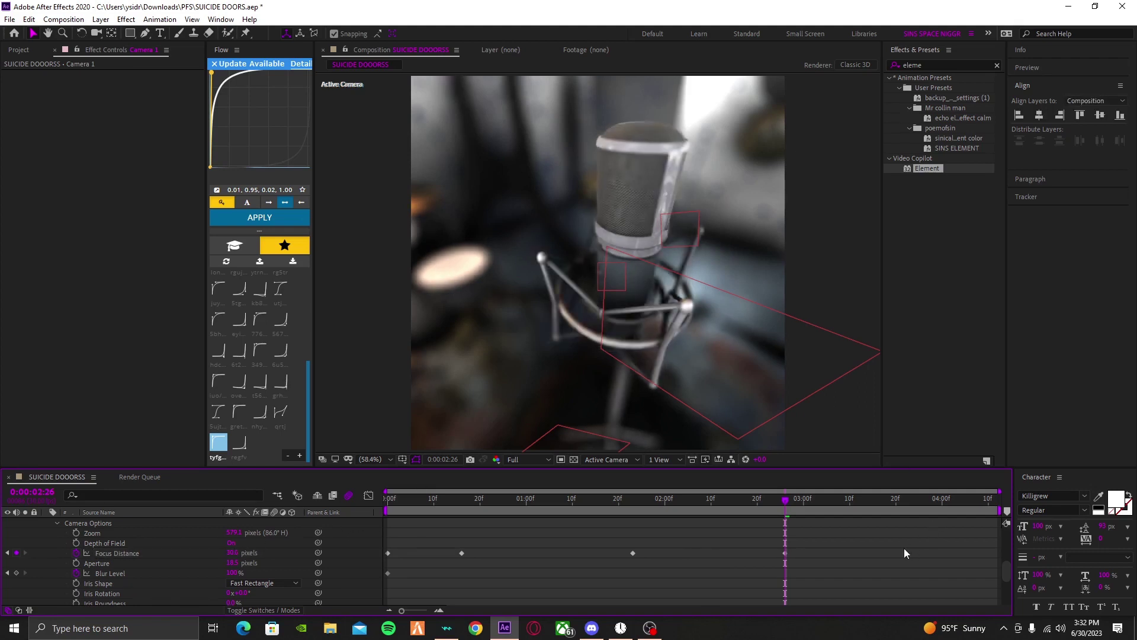
# Step: At 0:00:03:29, test Focus Distances up to 297 pixels on the drum kit and keyframe Camera 1 at 400 pixels
pyautogui.click(871, 501)
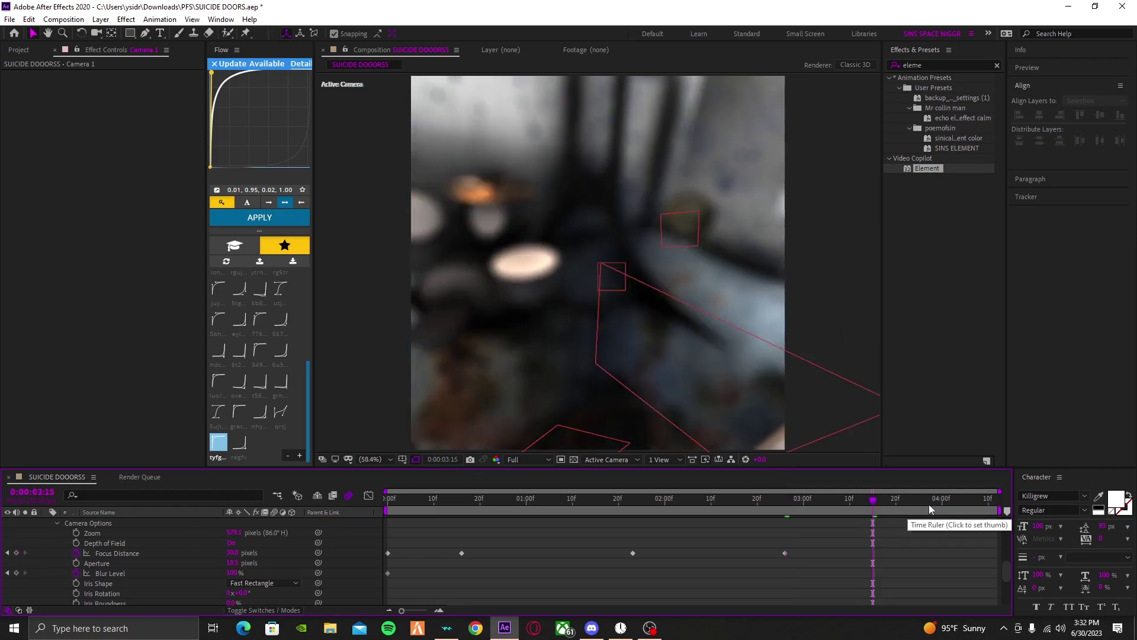
pyautogui.click(939, 503)
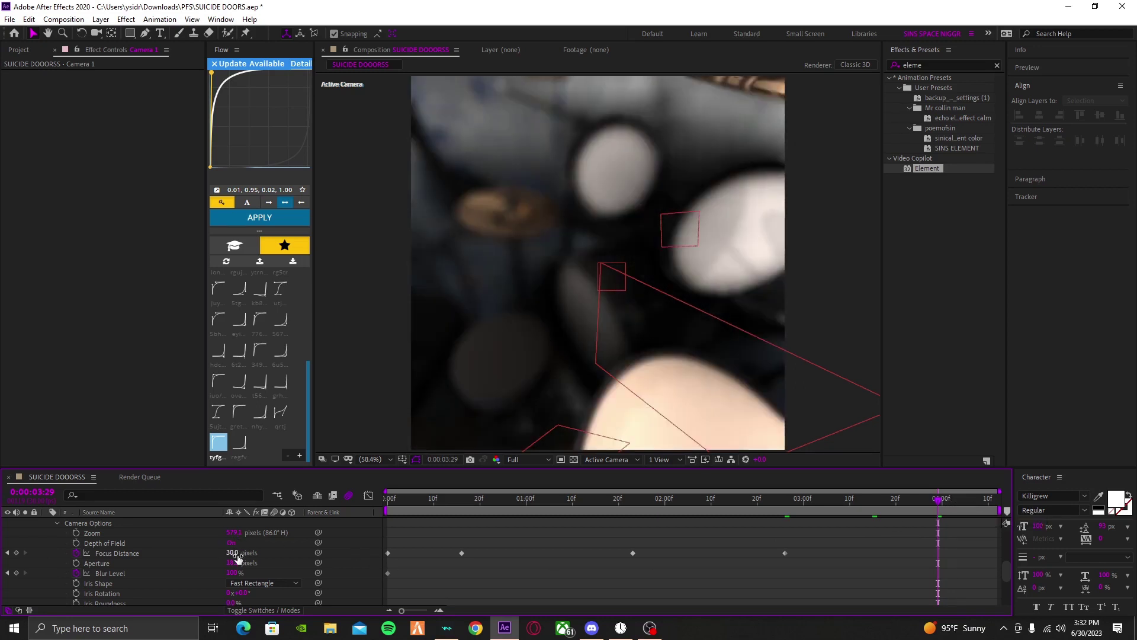
pyautogui.moveTo(237, 556); pyautogui.dragTo(396, 556)
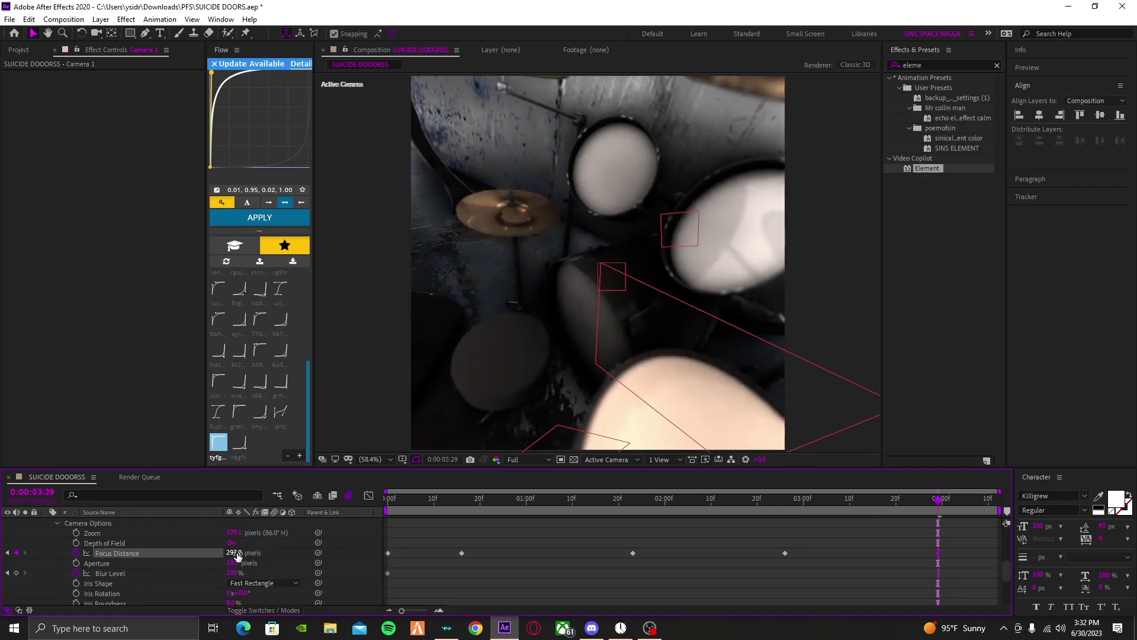
pyautogui.click(235, 552)
pyautogui.write('280')
pyautogui.press('Return')
pyautogui.click(235, 552)
pyautogui.write('400')
pyautogui.press('Return')
pyautogui.click(704, 565)
# Step: At 0:00:04:11, test larger focus distances, keyframe Camera 1's Focus Distance at 200 pixels and save the project
pyautogui.click(994, 508)
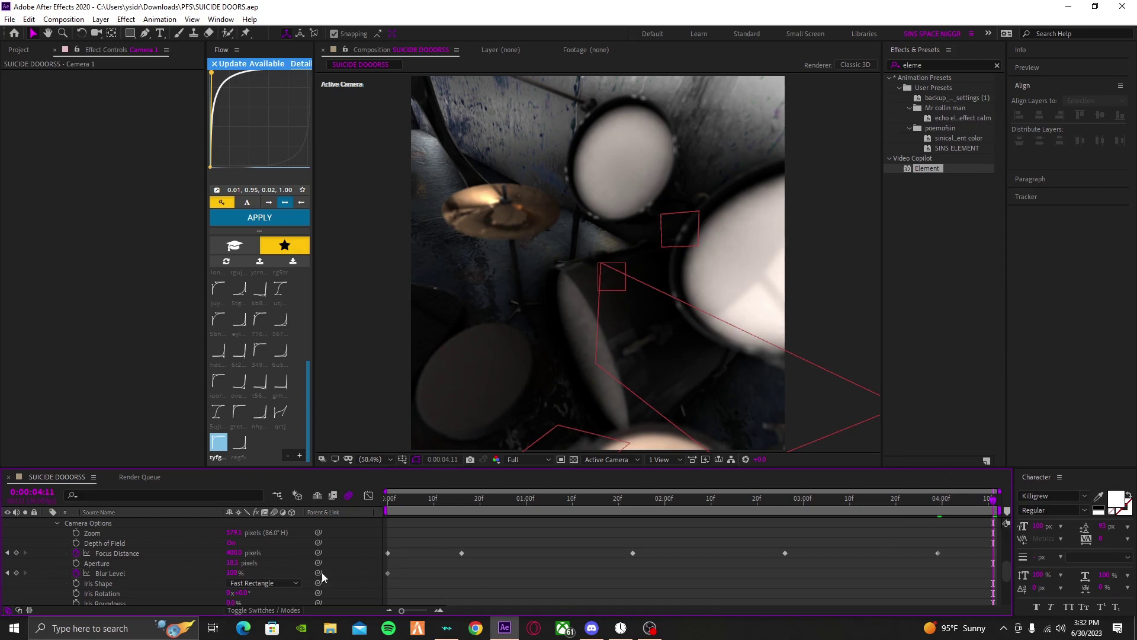
pyautogui.moveTo(232, 556); pyautogui.dragTo(234, 556)
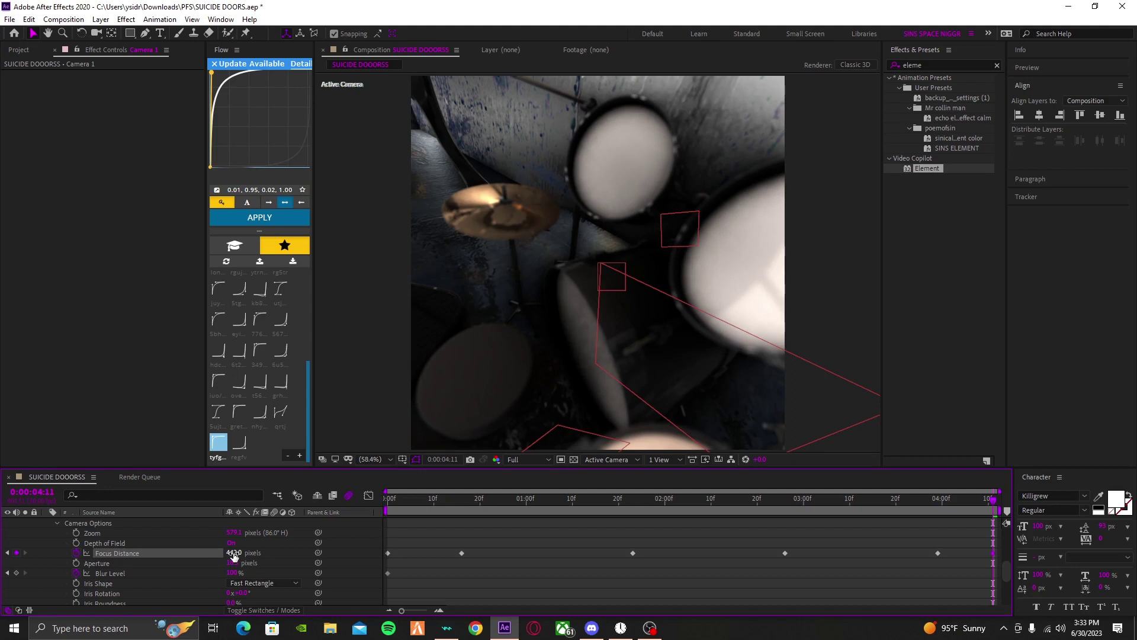
pyautogui.moveTo(234, 556); pyautogui.dragTo(260, 557)
pyautogui.click(241, 553)
pyautogui.click(241, 555)
pyautogui.write('200')
pyautogui.press('Return')
pyautogui.hotkey('ctrl', 's')
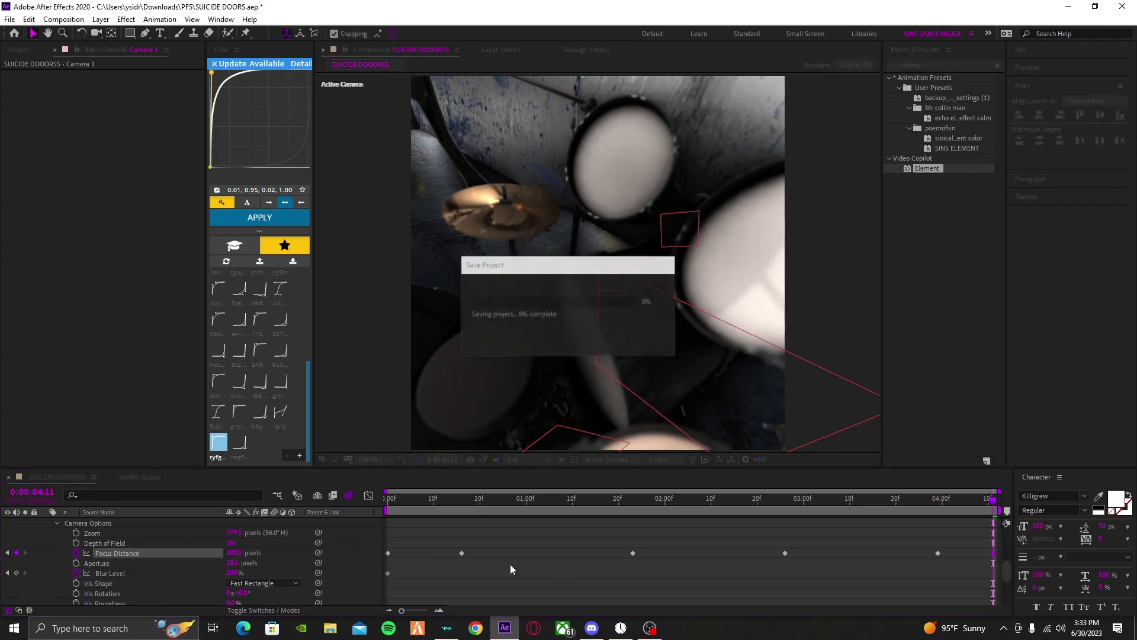
# Step: Return to the start of the composition, collapse Camera 1 and enable motion blur for Black Solid 2
pyautogui.click(385, 503)
pyautogui.scroll(5, 159, 545)
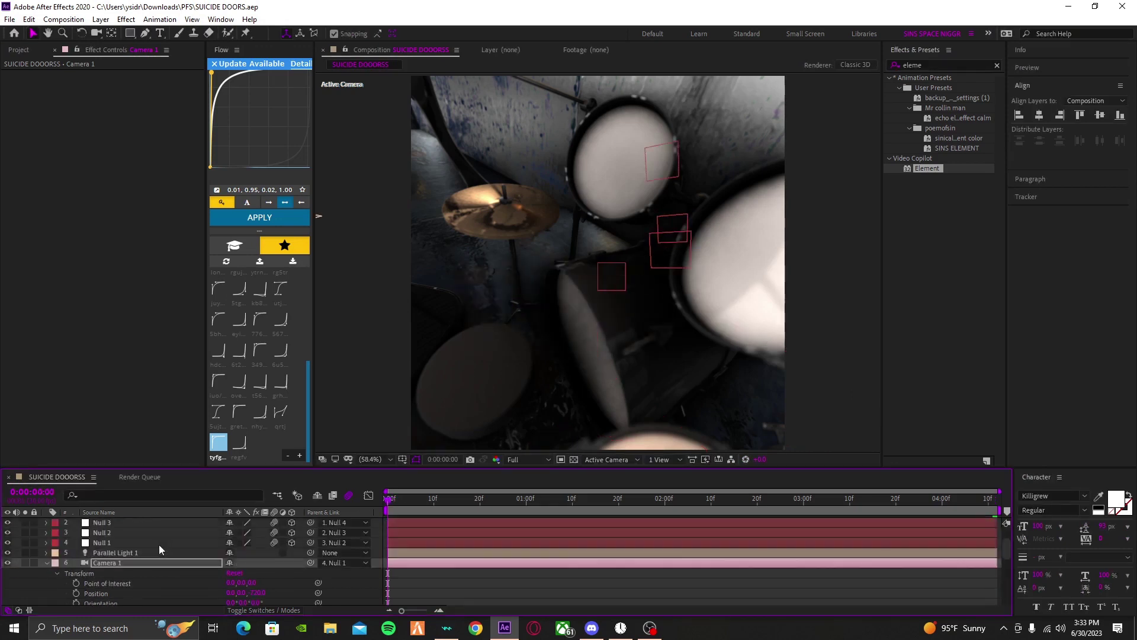
pyautogui.click(46, 573)
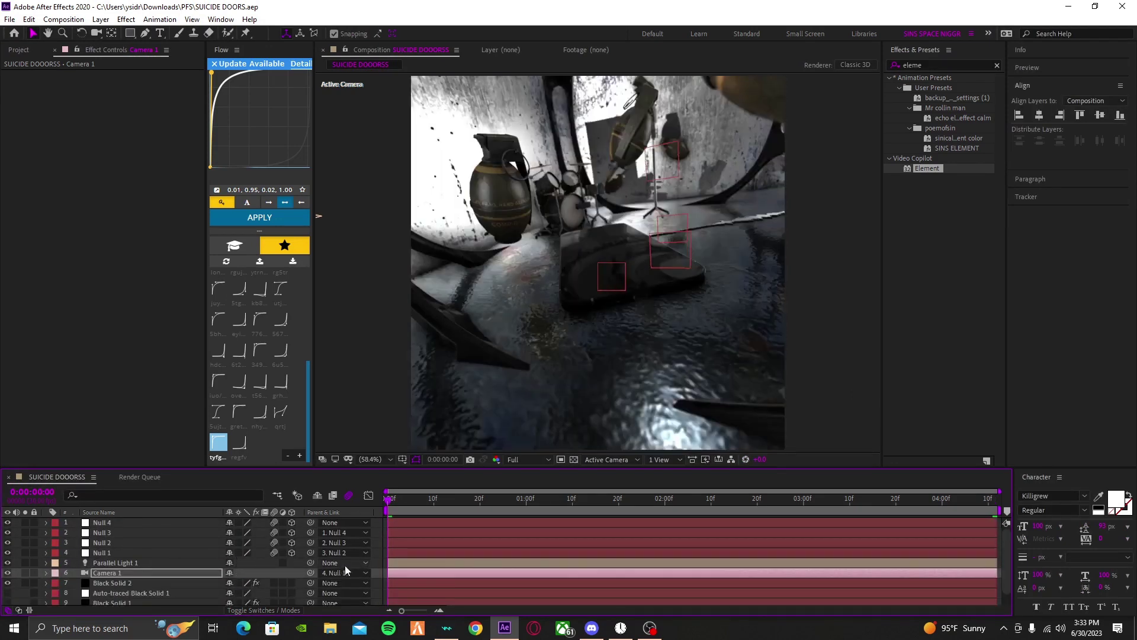
pyautogui.scroll(-1, 434, 568)
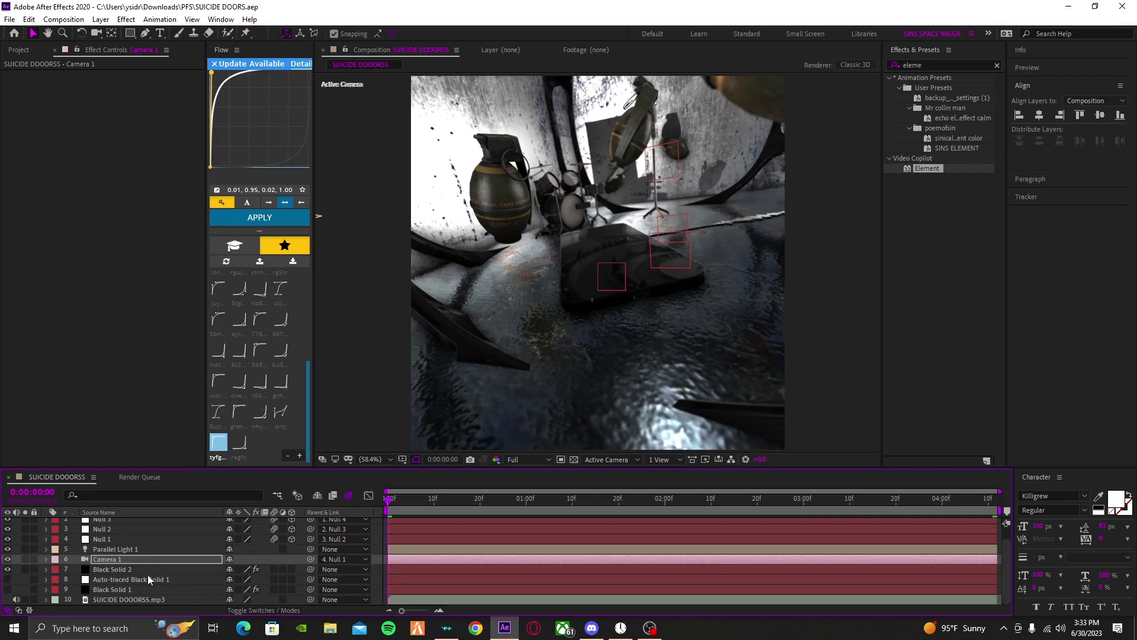
pyautogui.click(132, 569)
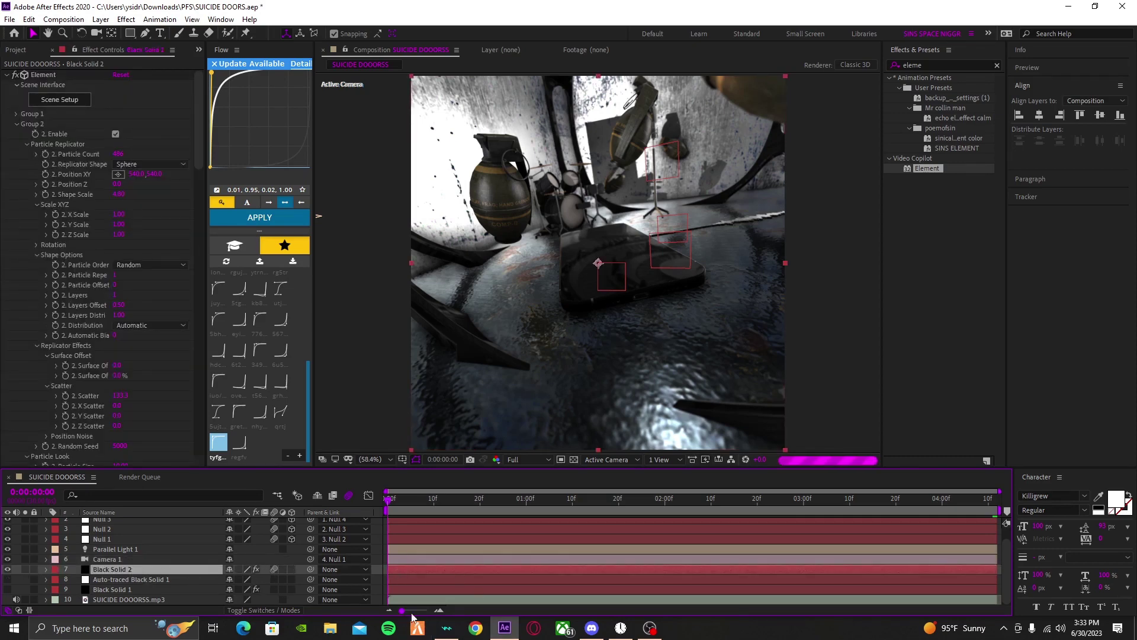
pyautogui.click(446, 599)
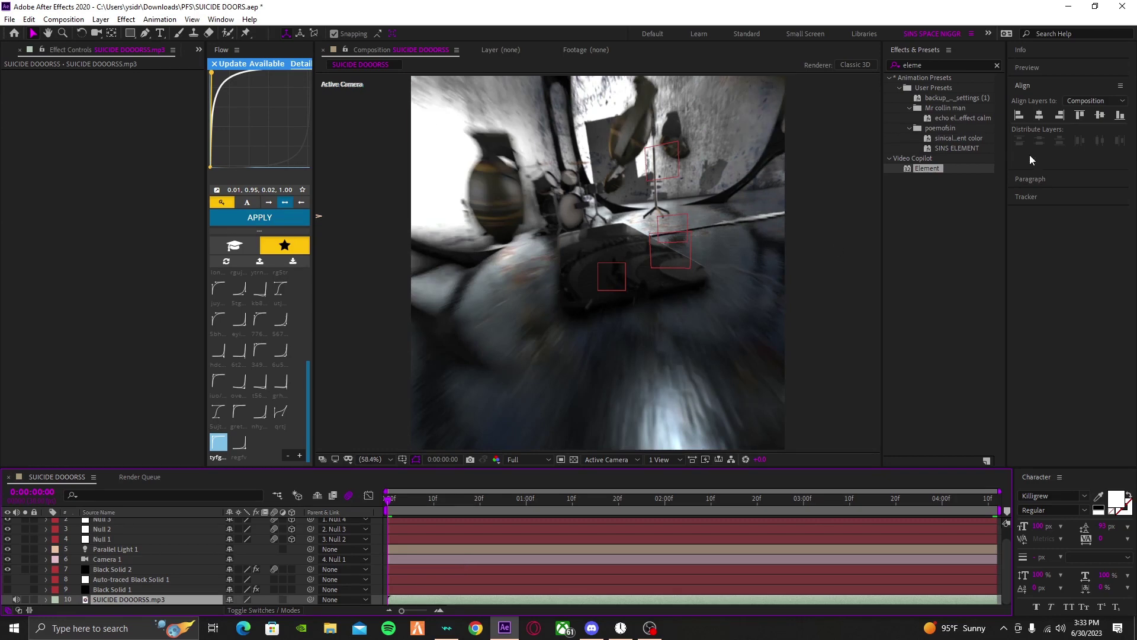
# Step: Show the preview settings, play the animation from the start and move to the microphone shot at 0:00:03:04
pyautogui.click(1038, 70)
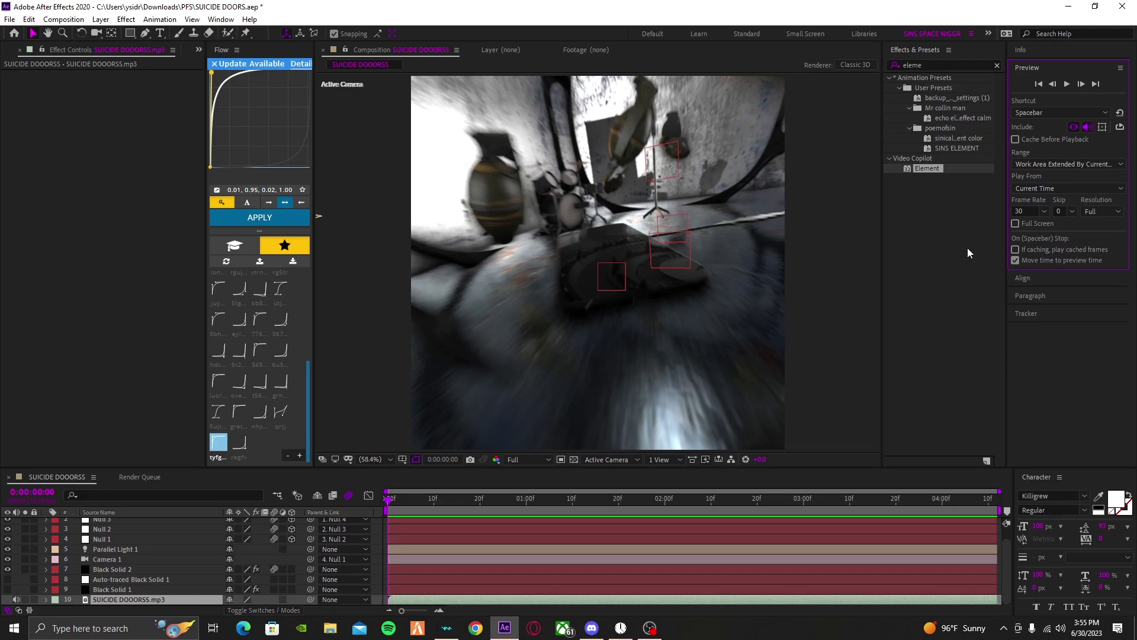
pyautogui.press('space')
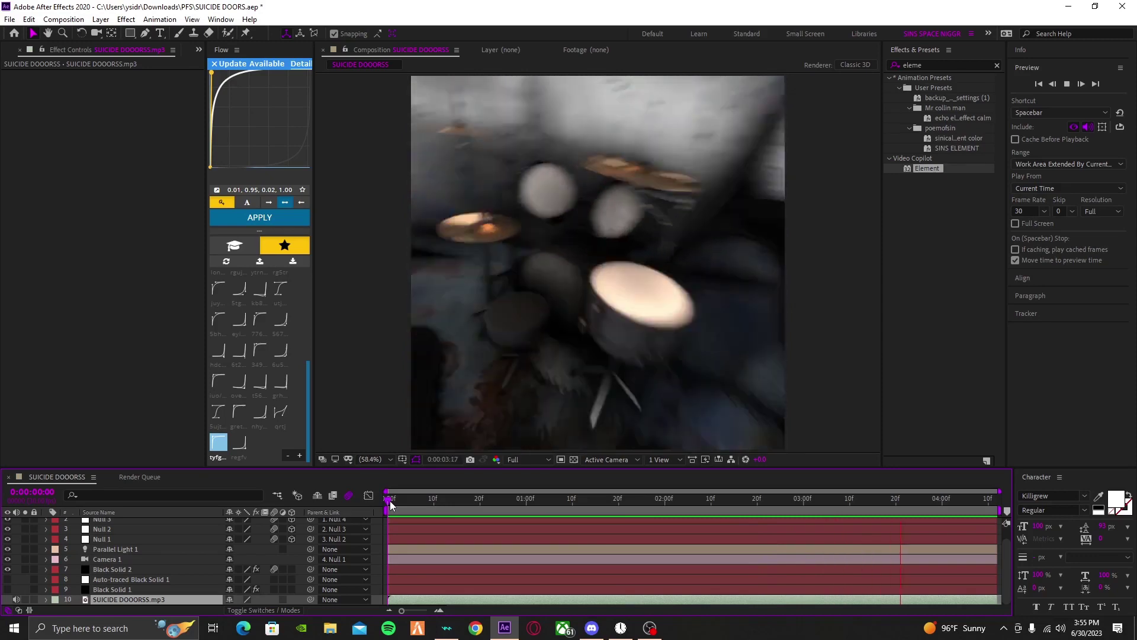
pyautogui.press('space')
pyautogui.moveTo(453, 503); pyautogui.dragTo(826, 525)
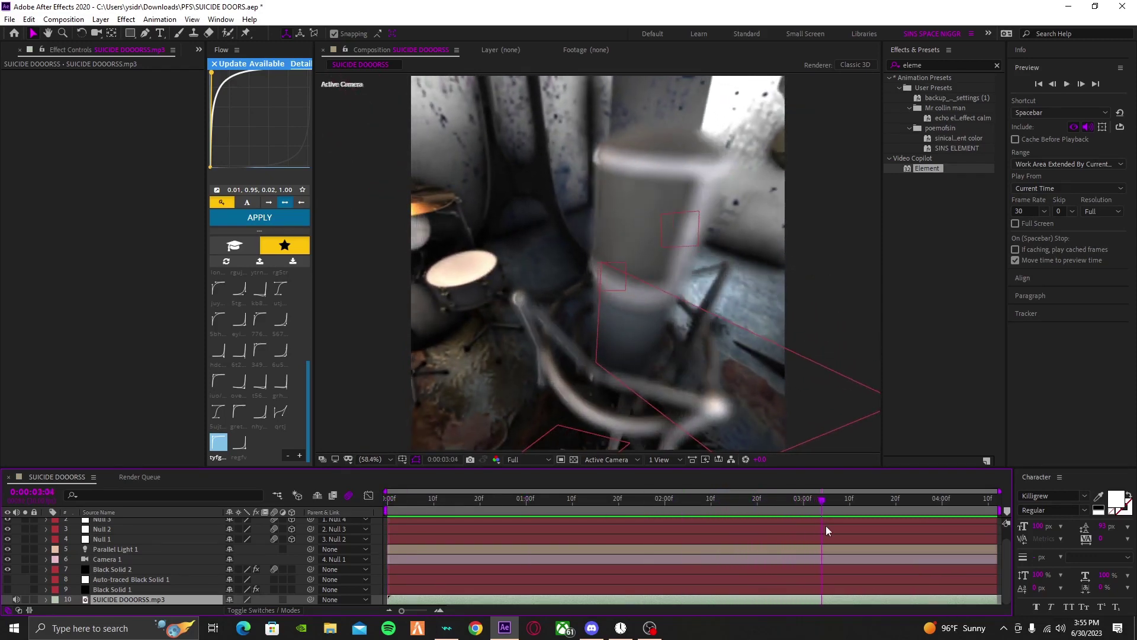
# Step: Reveal Camera 1's keyframes and try moving the 0:00:02:26 Focus Distance keyframe toward 0:00:03:04
pyautogui.click(837, 563)
pyautogui.press('u')
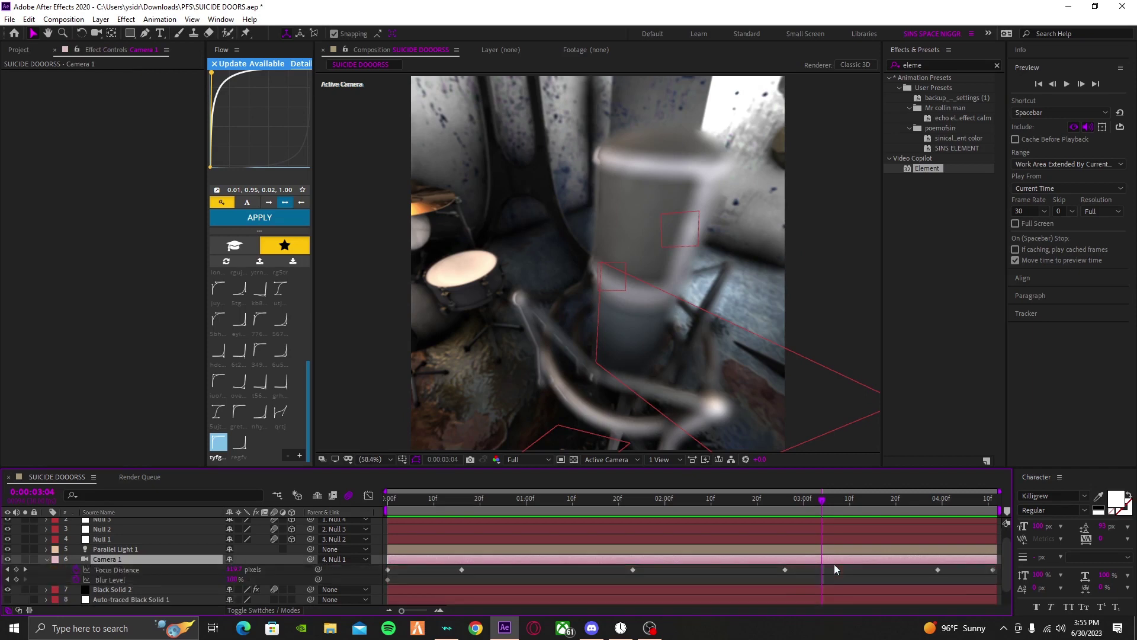
pyautogui.click(784, 502)
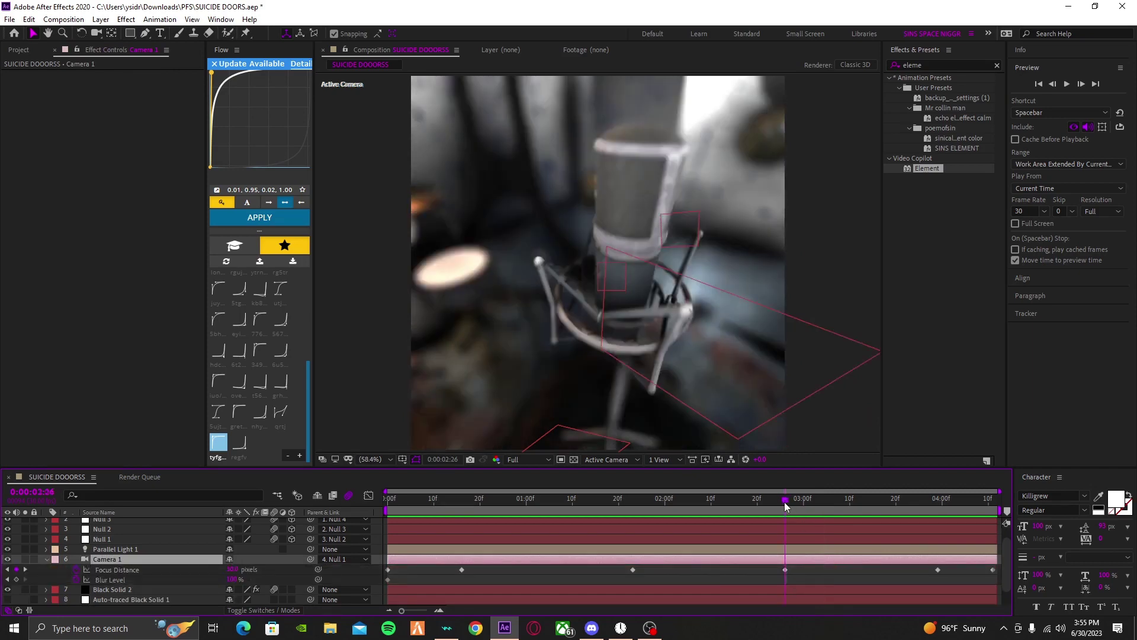
pyautogui.click(786, 569)
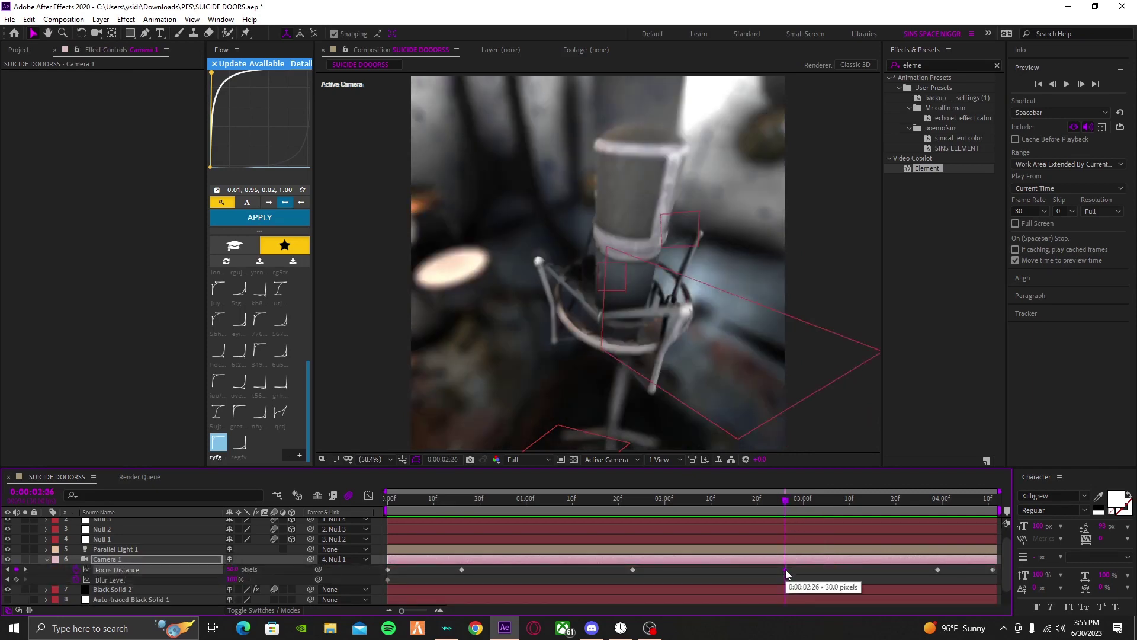
pyautogui.moveTo(786, 570); pyautogui.dragTo(791, 570)
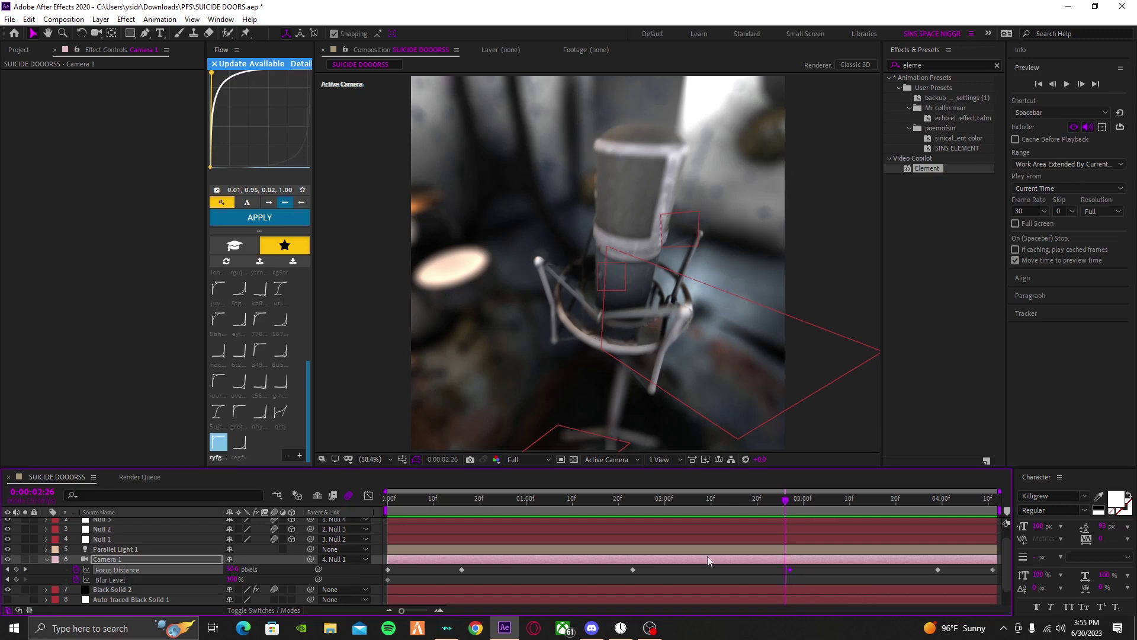
pyautogui.click(840, 503)
pyautogui.click(822, 510)
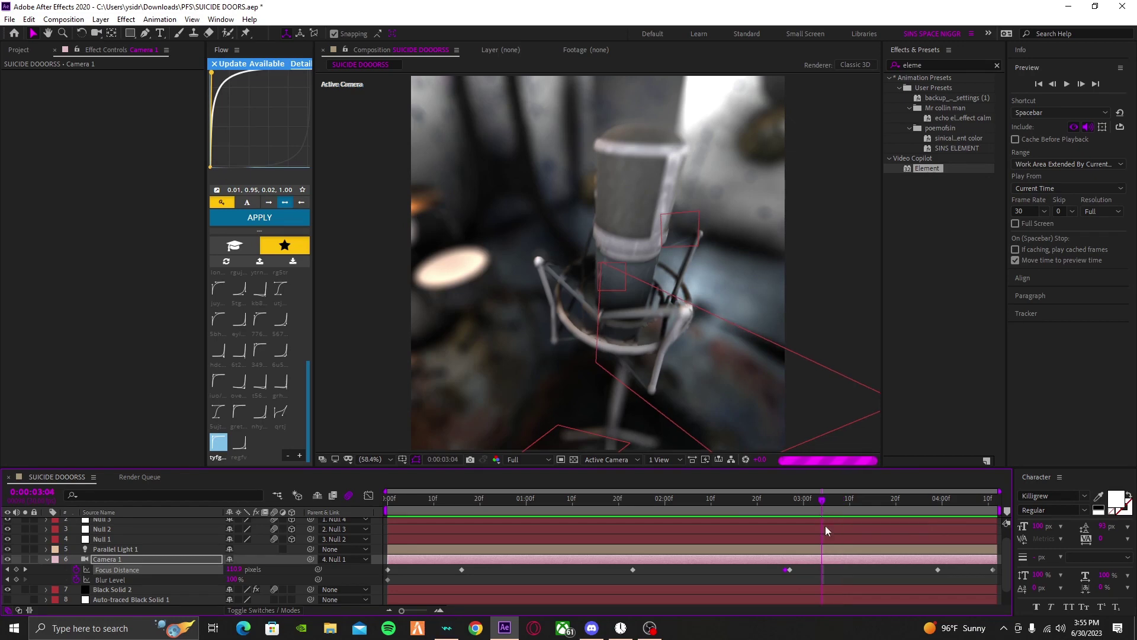
pyautogui.moveTo(792, 570); pyautogui.dragTo(824, 580)
pyautogui.press('j')
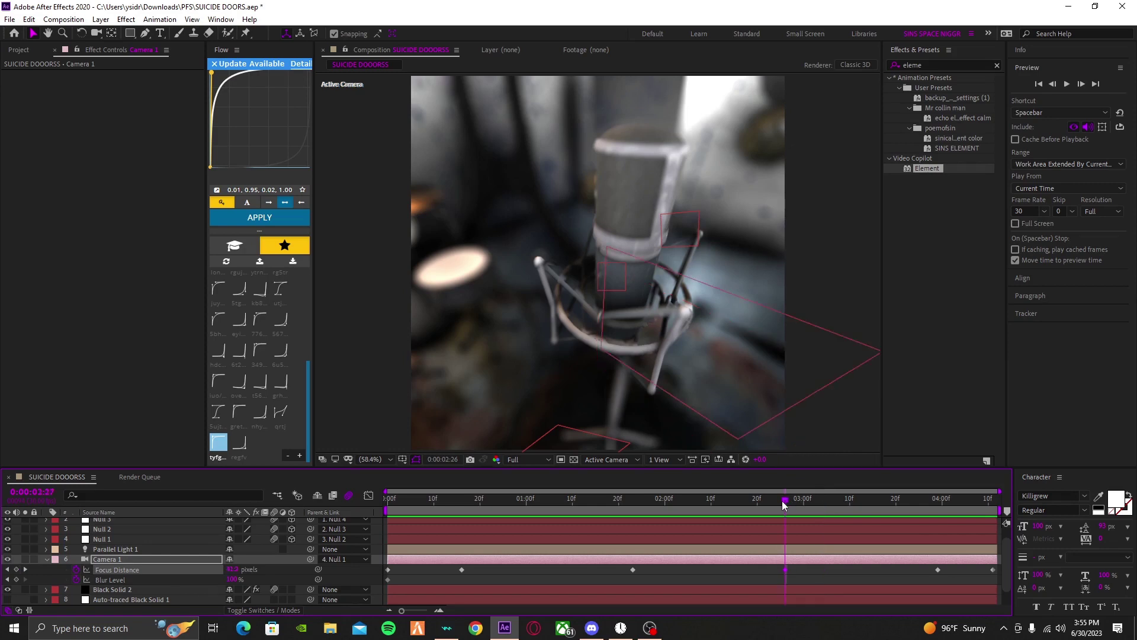
# Step: Undo the Focus Distance keyframe move and the motion blur change, and play the composition from the start
pyautogui.moveTo(783, 505); pyautogui.dragTo(835, 507)
pyautogui.hotkey('ctrl', 'z')
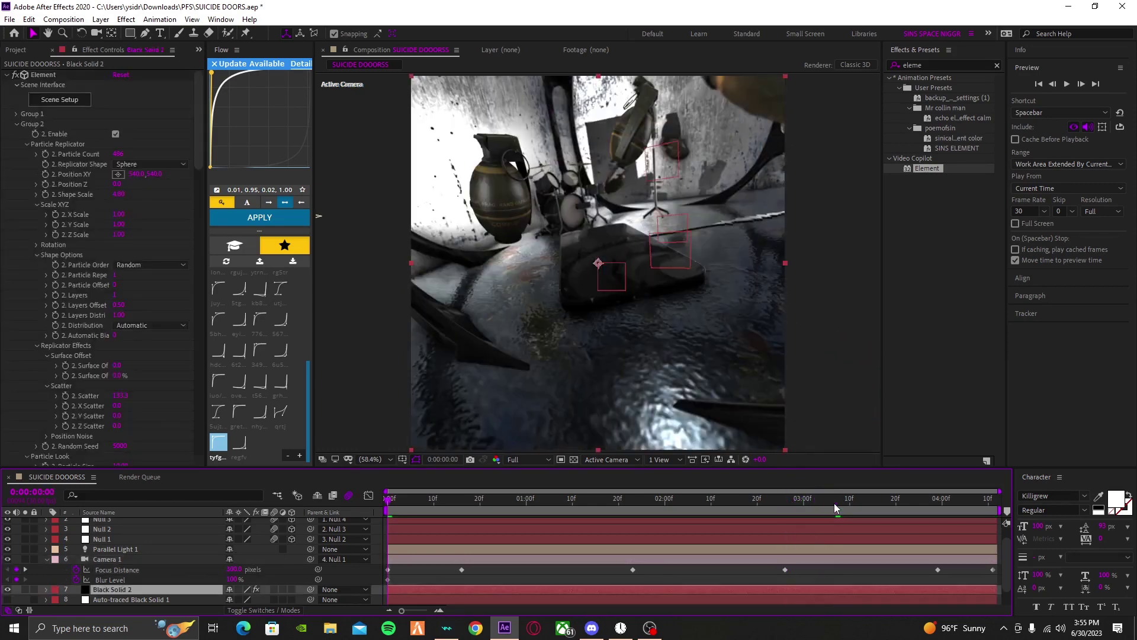
pyautogui.press('space')
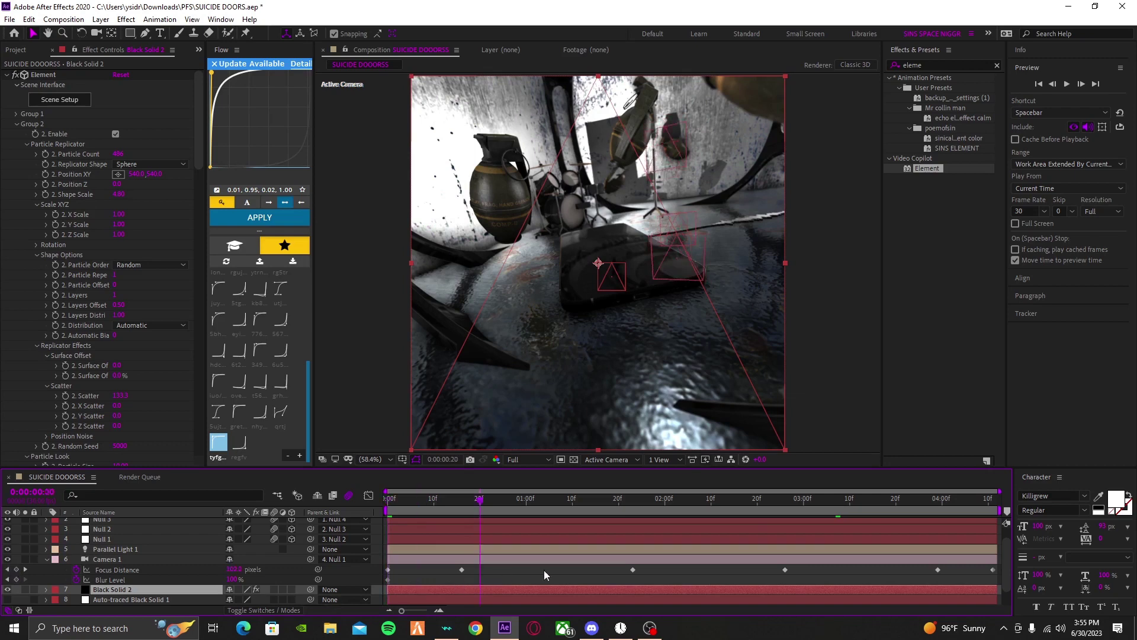